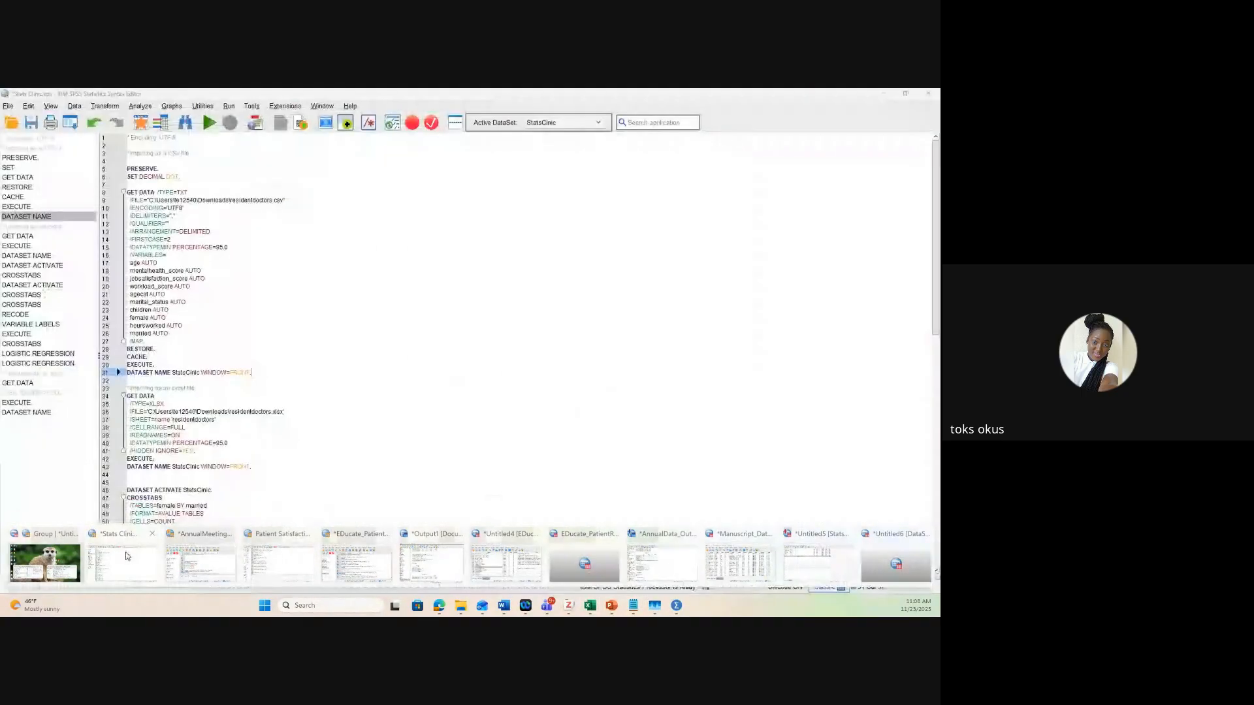
Import residentdoctors.csv from Downloads as comma-delimited CSV data with variable names in the first line, and maximize the new dataset window
{"action": "left_click", "coordinate": [126, 556]}
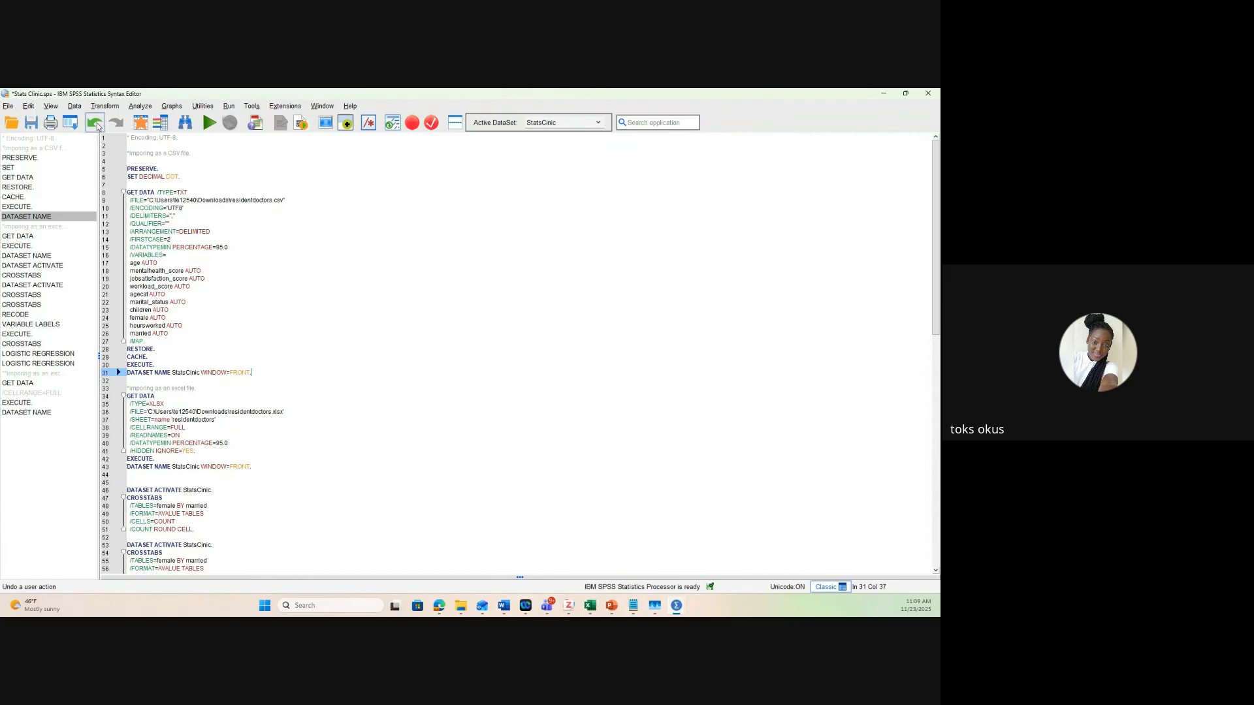
{"action": "left_click", "coordinate": [6, 107]}
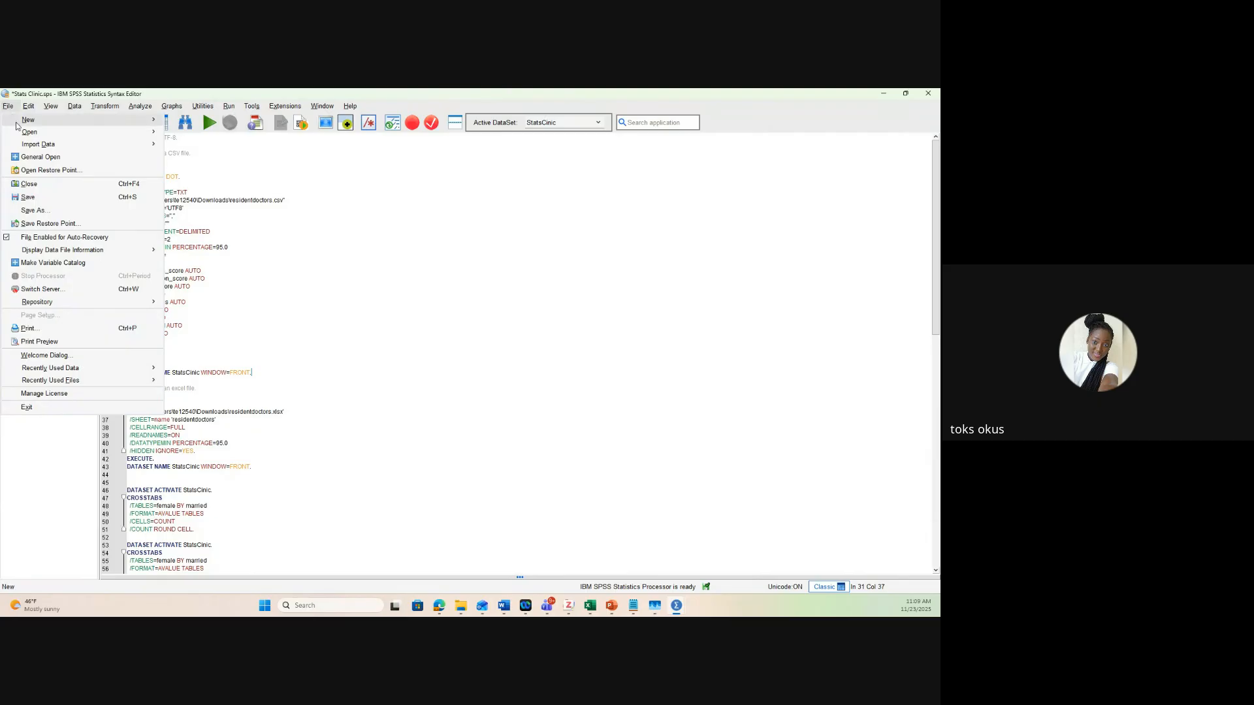
{"action": "mouse_move", "coordinate": [31, 146]}
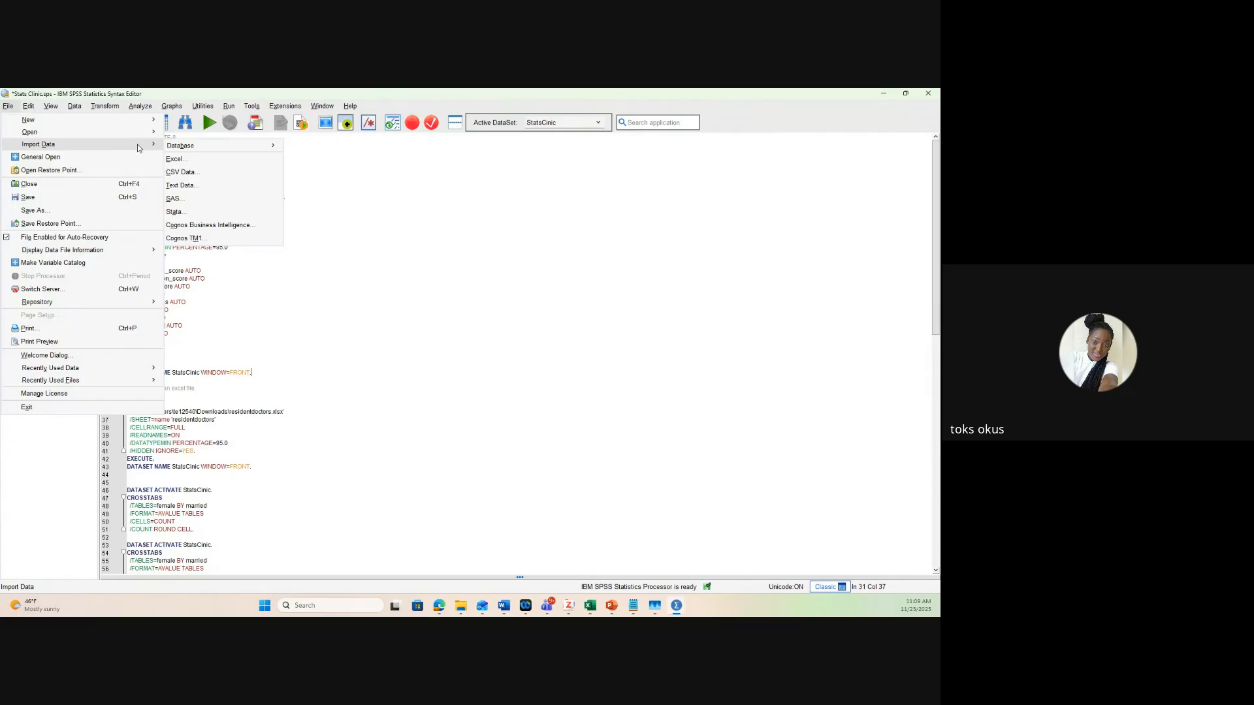
{"action": "left_click", "coordinate": [184, 174]}
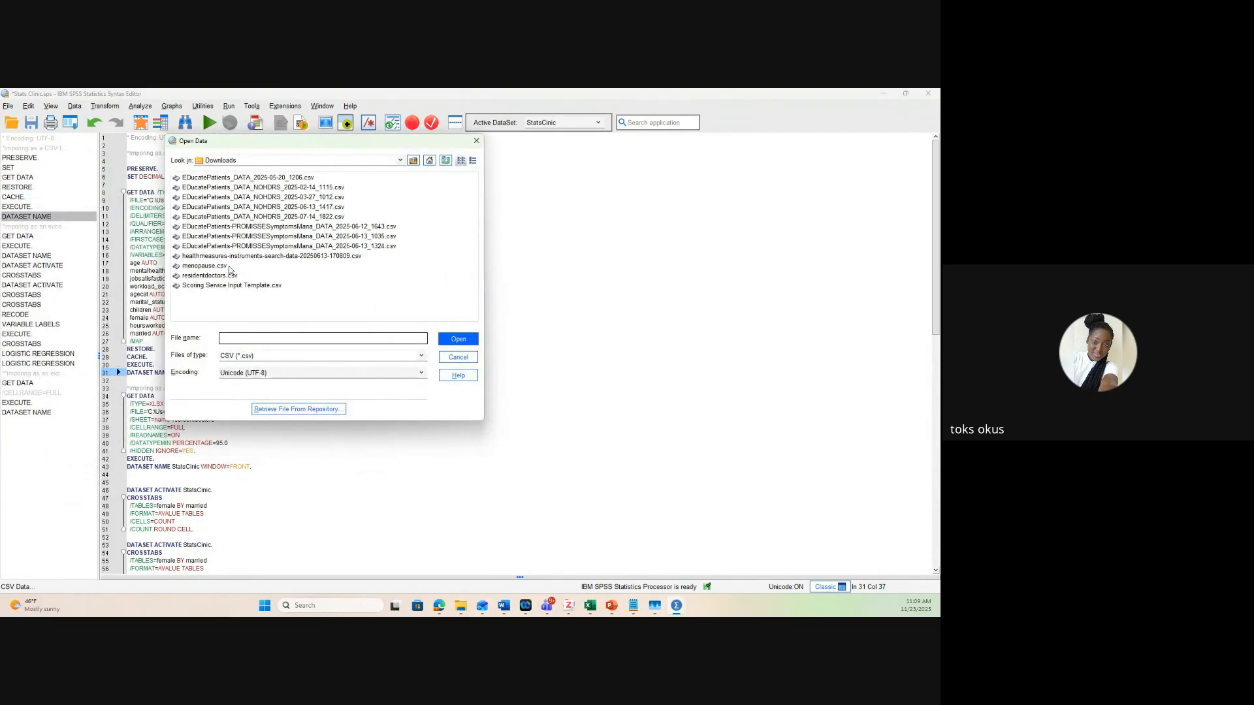
{"action": "left_click", "coordinate": [224, 278]}
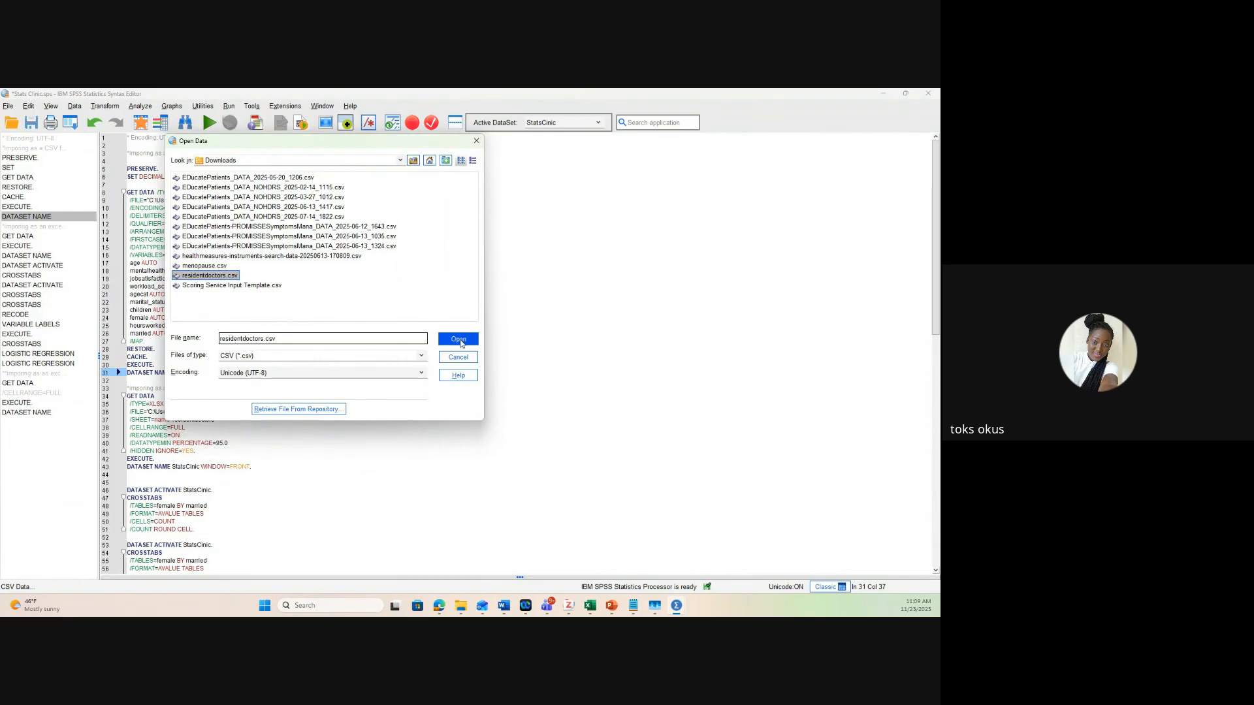
{"action": "left_click", "coordinate": [459, 341]}
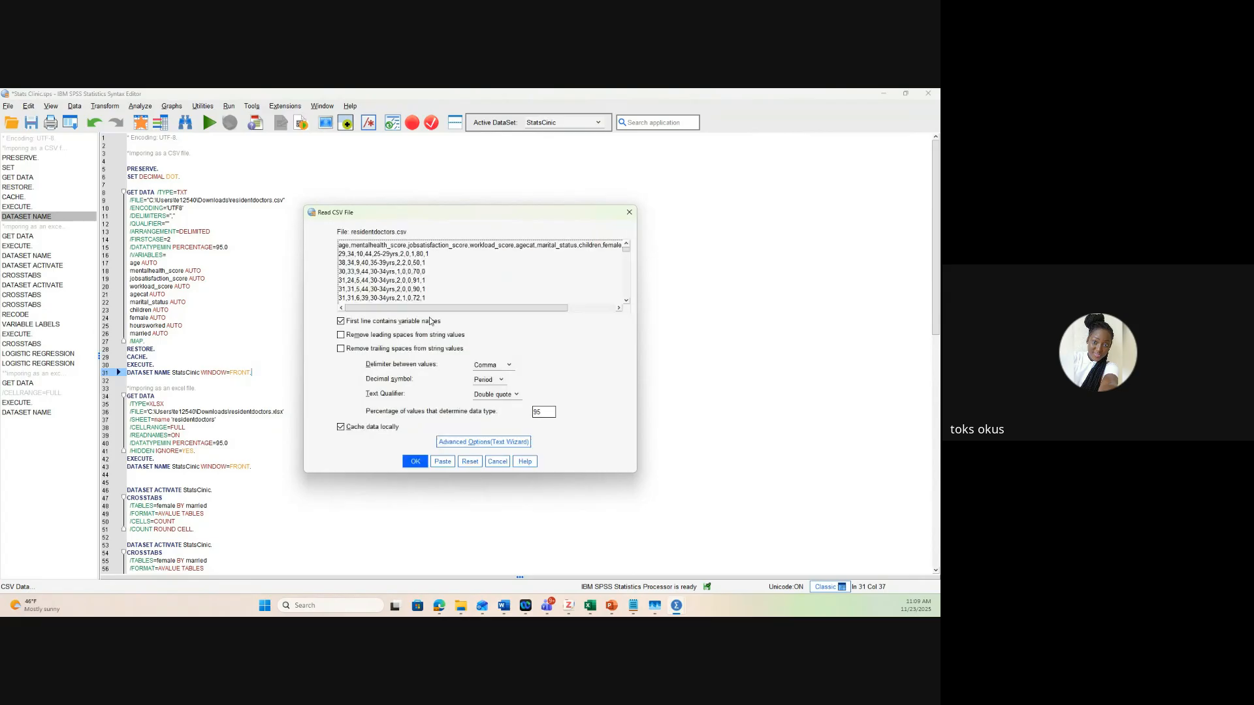
{"action": "left_click", "coordinate": [416, 462]}
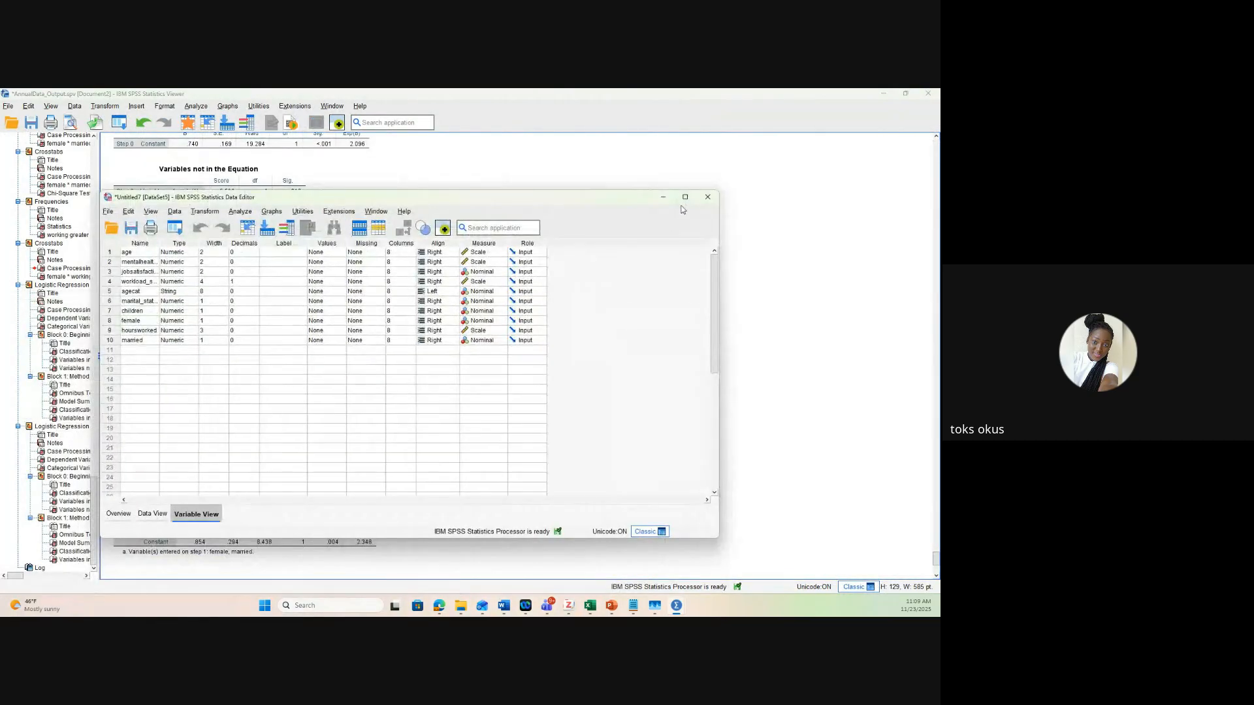
{"action": "left_click", "coordinate": [685, 197]}
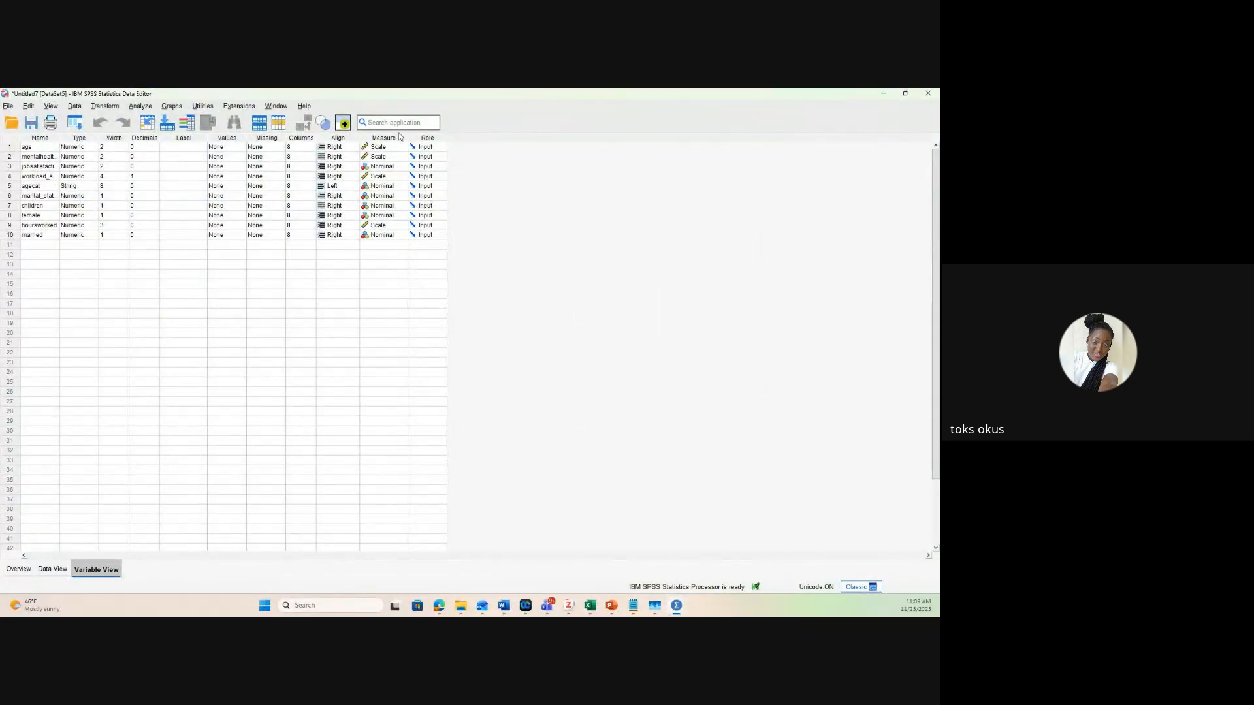
Name the imported dataset StatsClinic by running only the DATASET NAME command on line 31 of the Stats Clinic syntax
{"action": "left_click", "coordinate": [677, 607]}
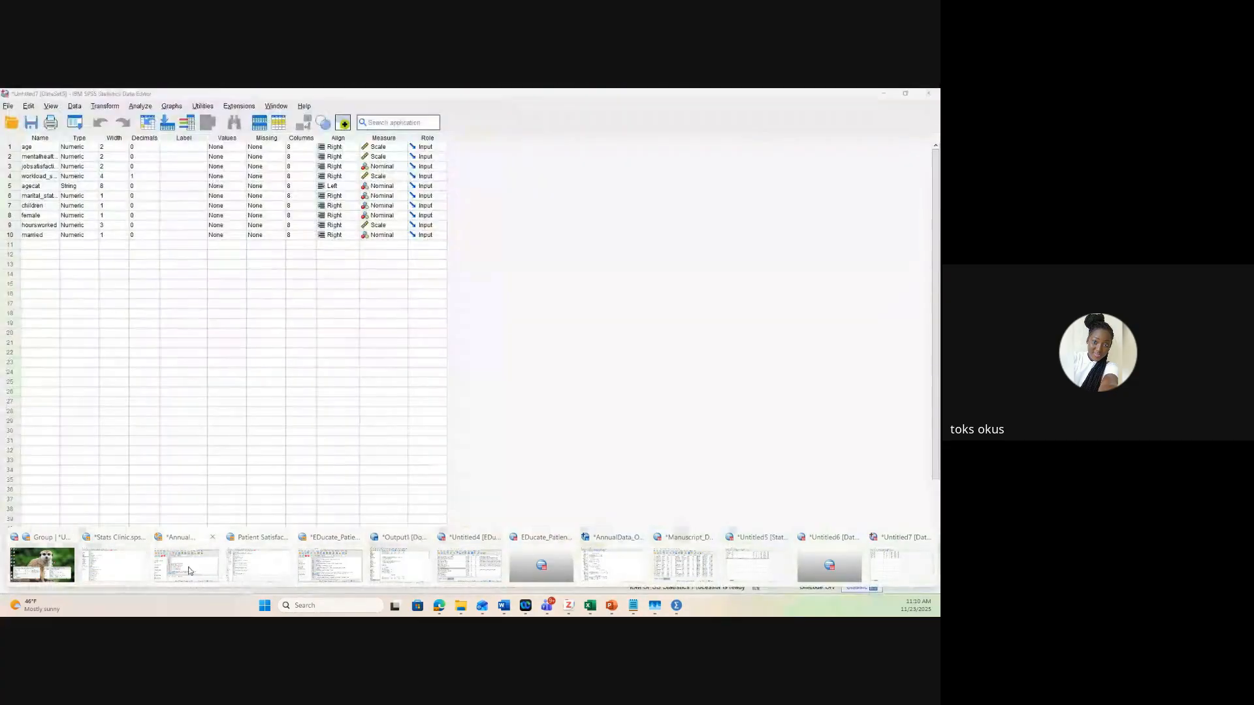
{"action": "left_click", "coordinate": [114, 565]}
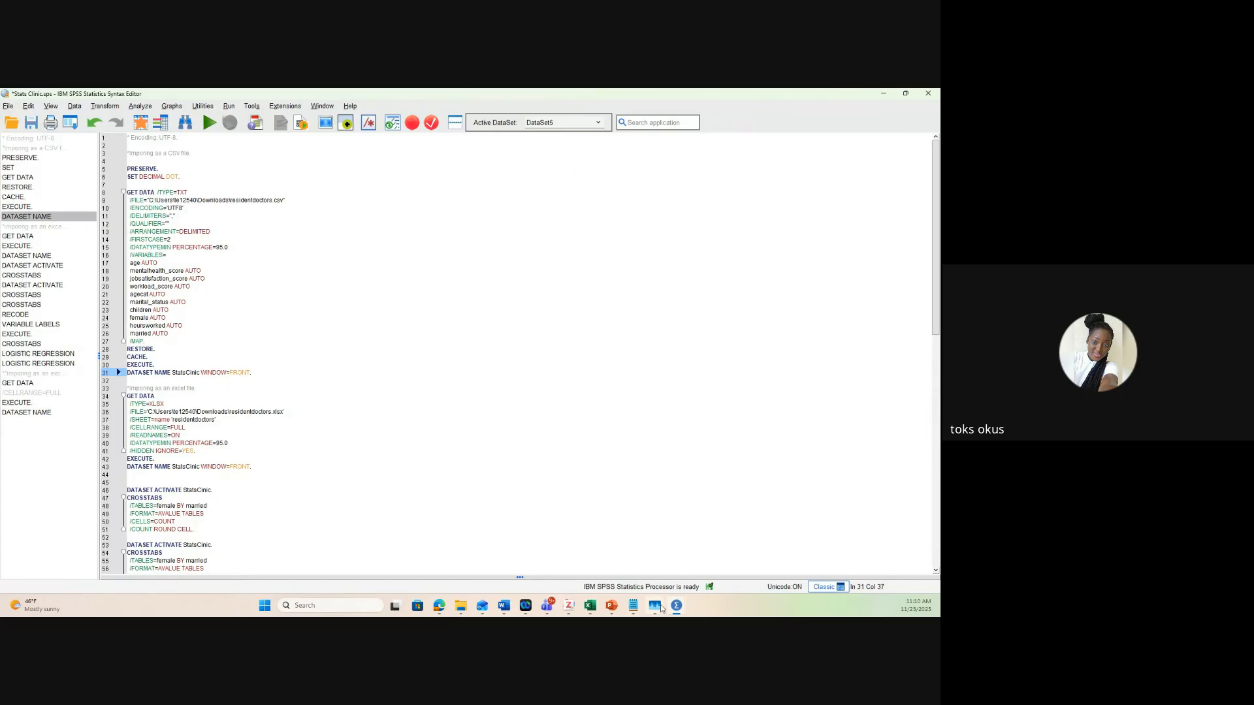
{"action": "mouse_move", "coordinate": [676, 606]}
{"action": "left_click_drag", "start_coordinate": [267, 372], "coordinate": [125, 374]}
{"action": "left_click", "coordinate": [319, 380]}
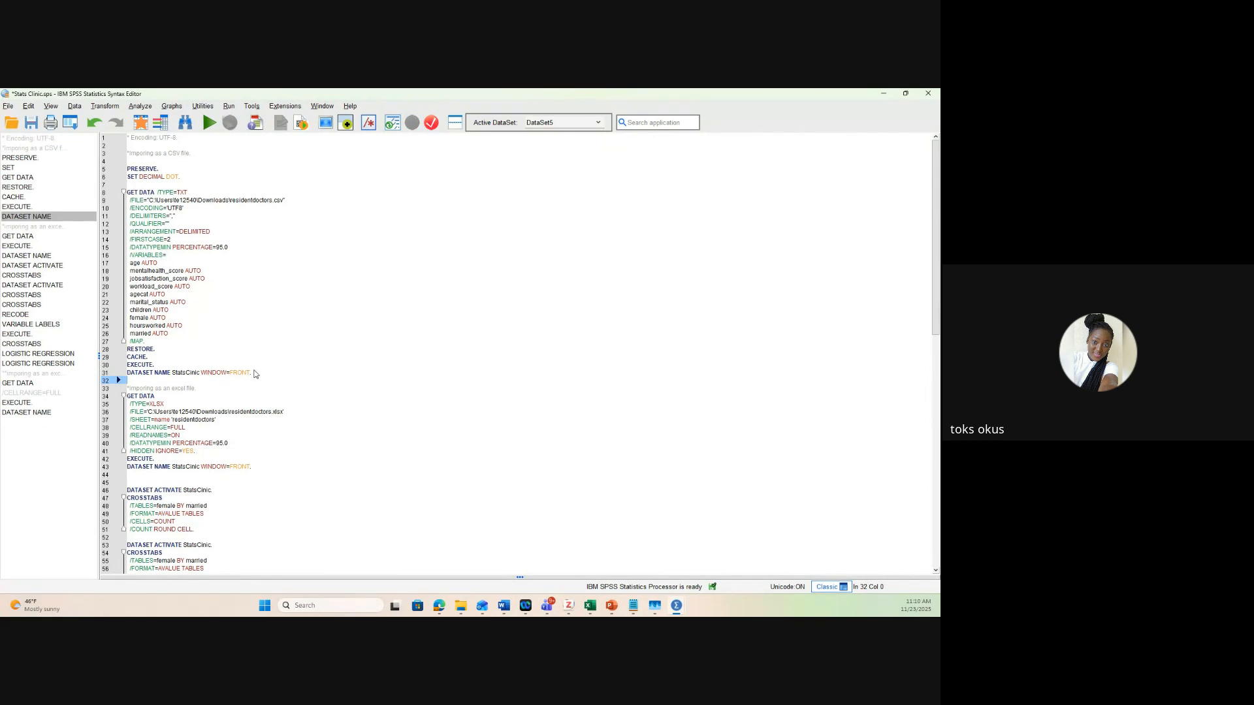
{"action": "left_click_drag", "start_coordinate": [254, 374], "coordinate": [125, 374]}
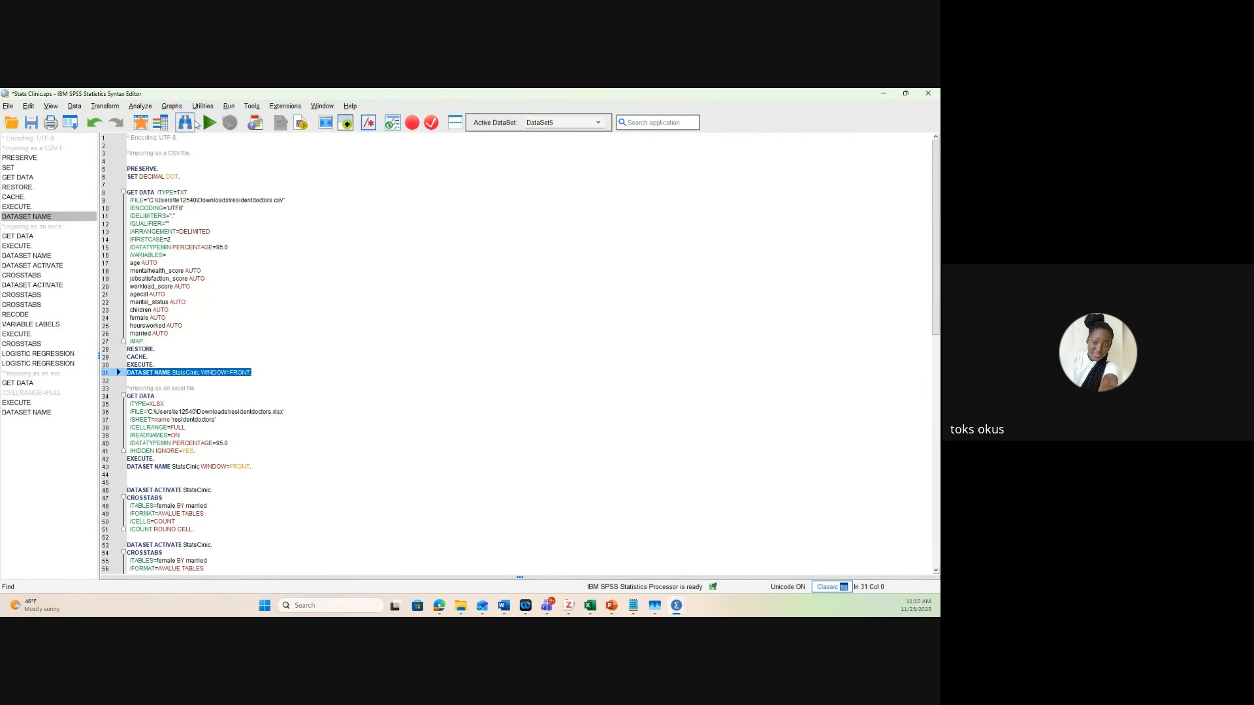
{"action": "left_click", "coordinate": [210, 122]}
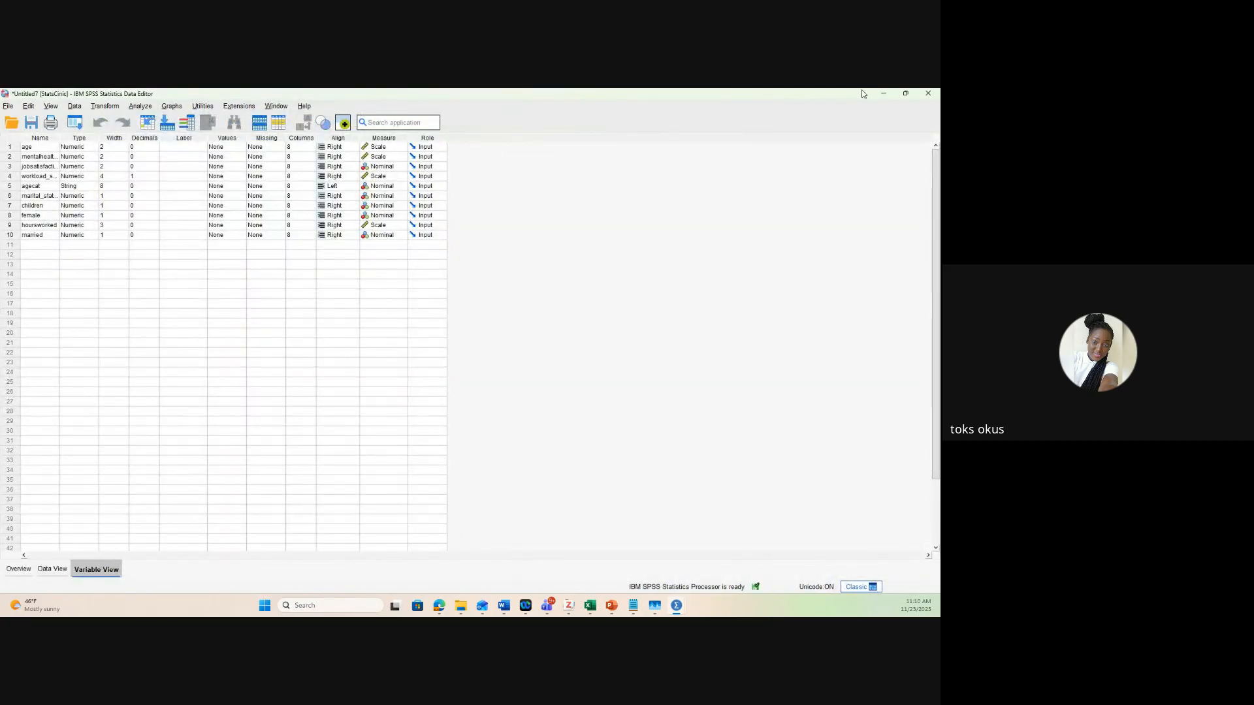
Check the output log and the Stats Clinic syntax after the dataset naming, and return to the StatsClinic data window
{"action": "left_click", "coordinate": [883, 94]}
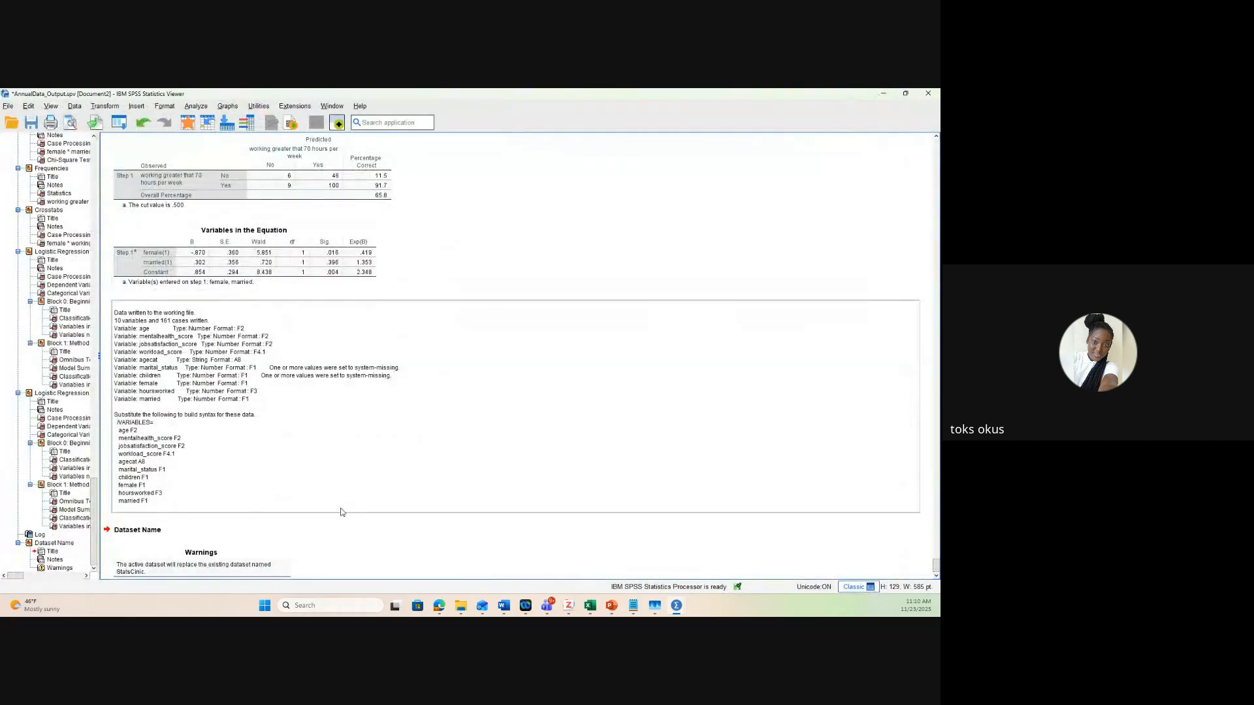
{"action": "mouse_move", "coordinate": [630, 611]}
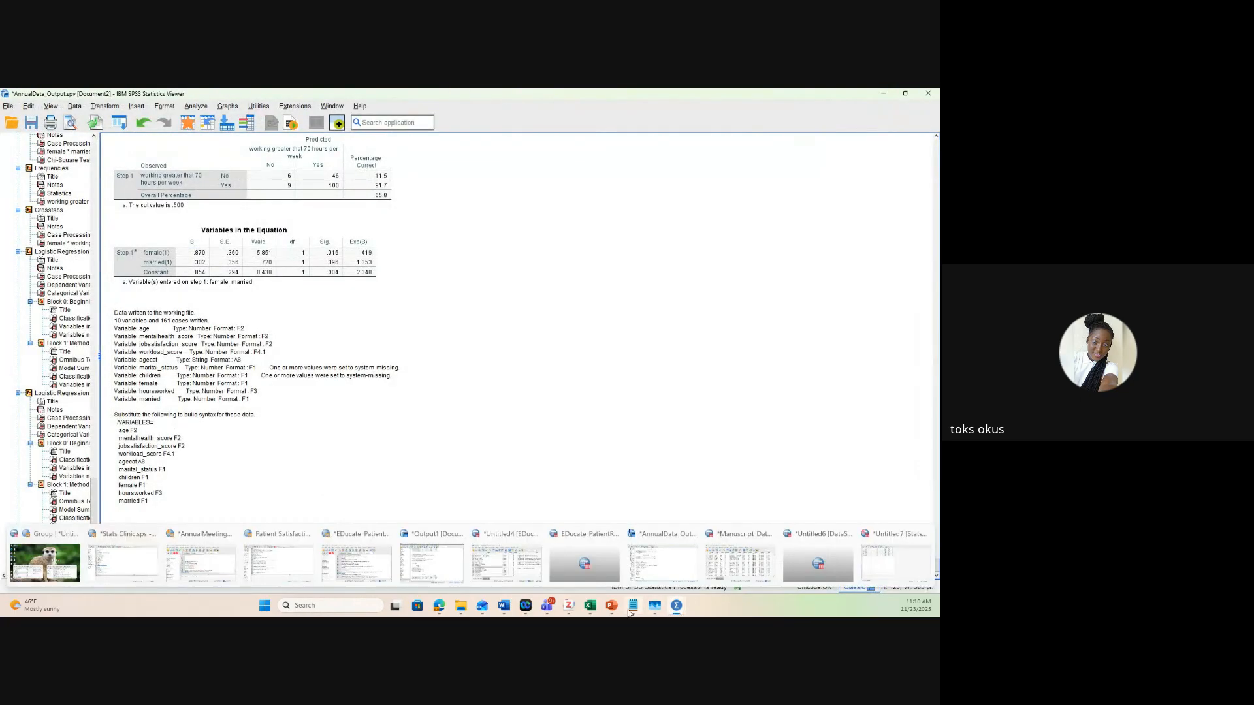
{"action": "left_click", "coordinate": [131, 562]}
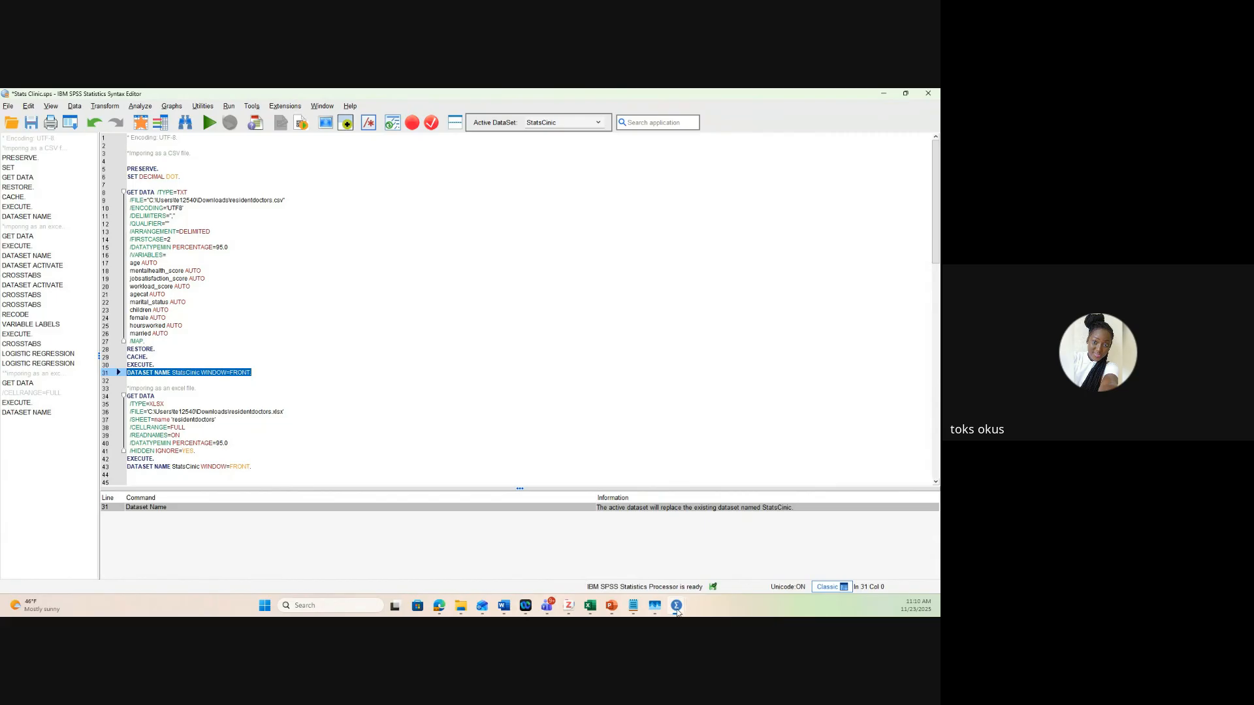
{"action": "mouse_move", "coordinate": [677, 613]}
{"action": "left_click", "coordinate": [879, 567]}
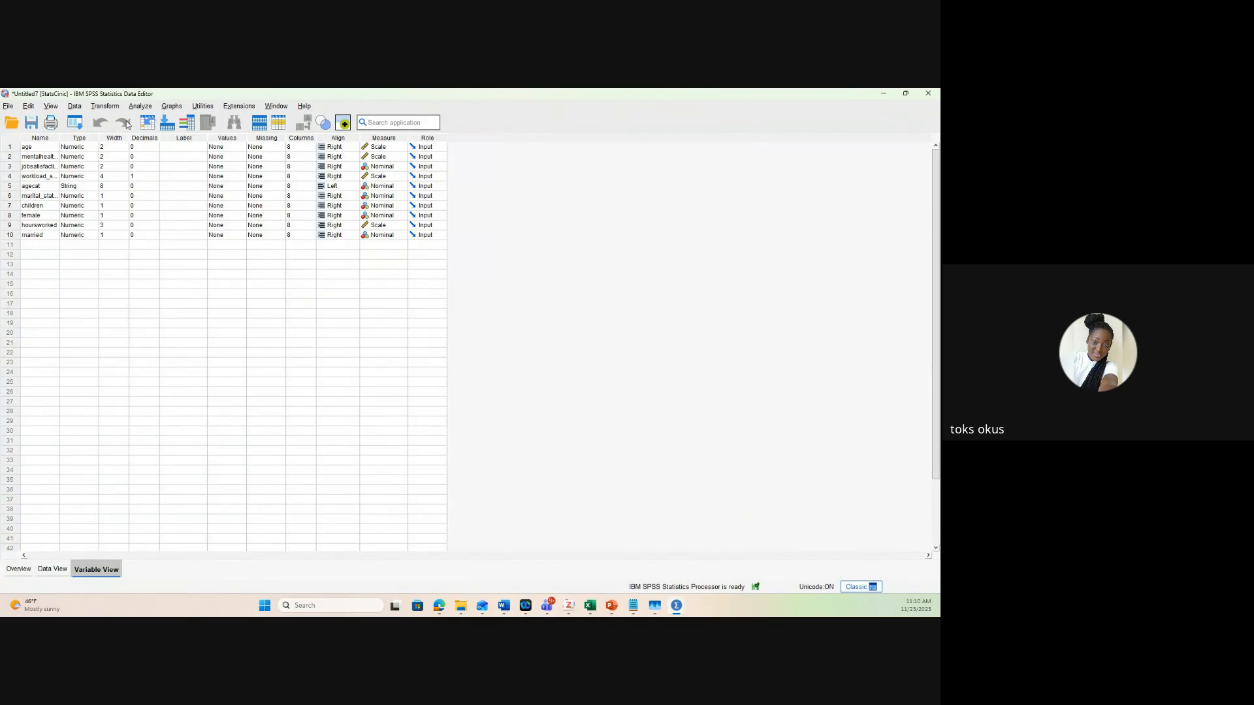
{"action": "left_click", "coordinate": [141, 108]}
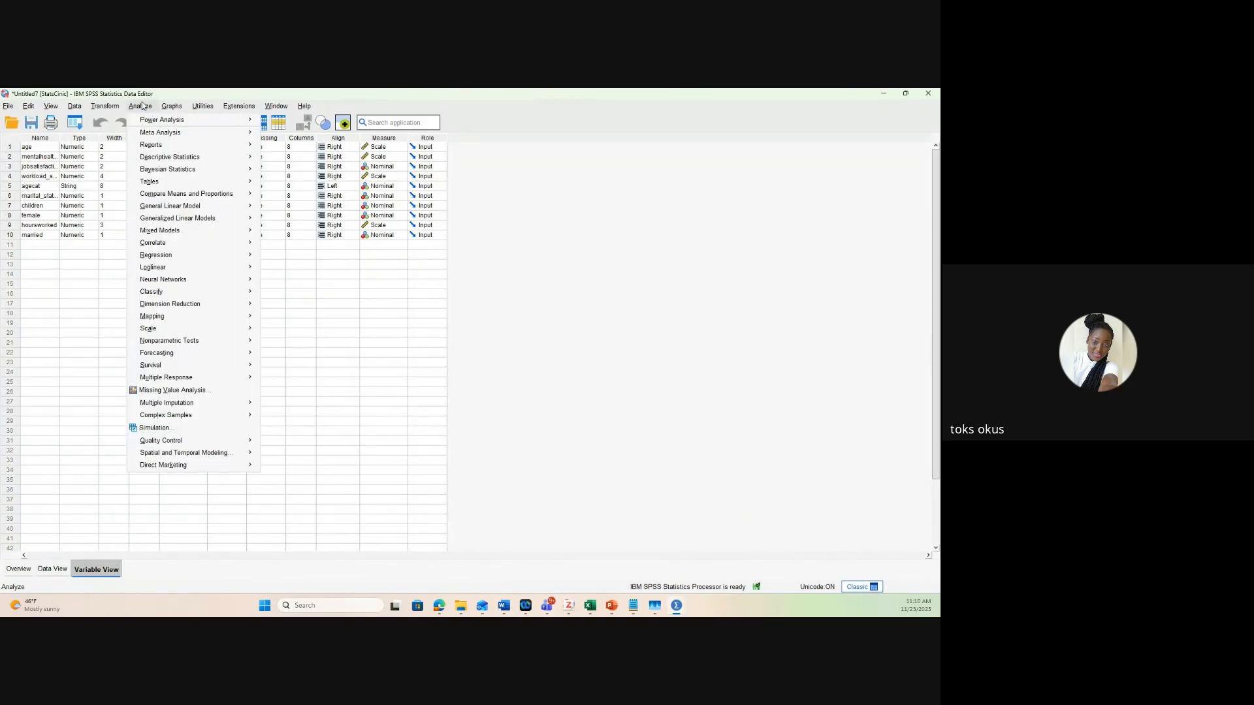
{"action": "mouse_move", "coordinate": [184, 163]}
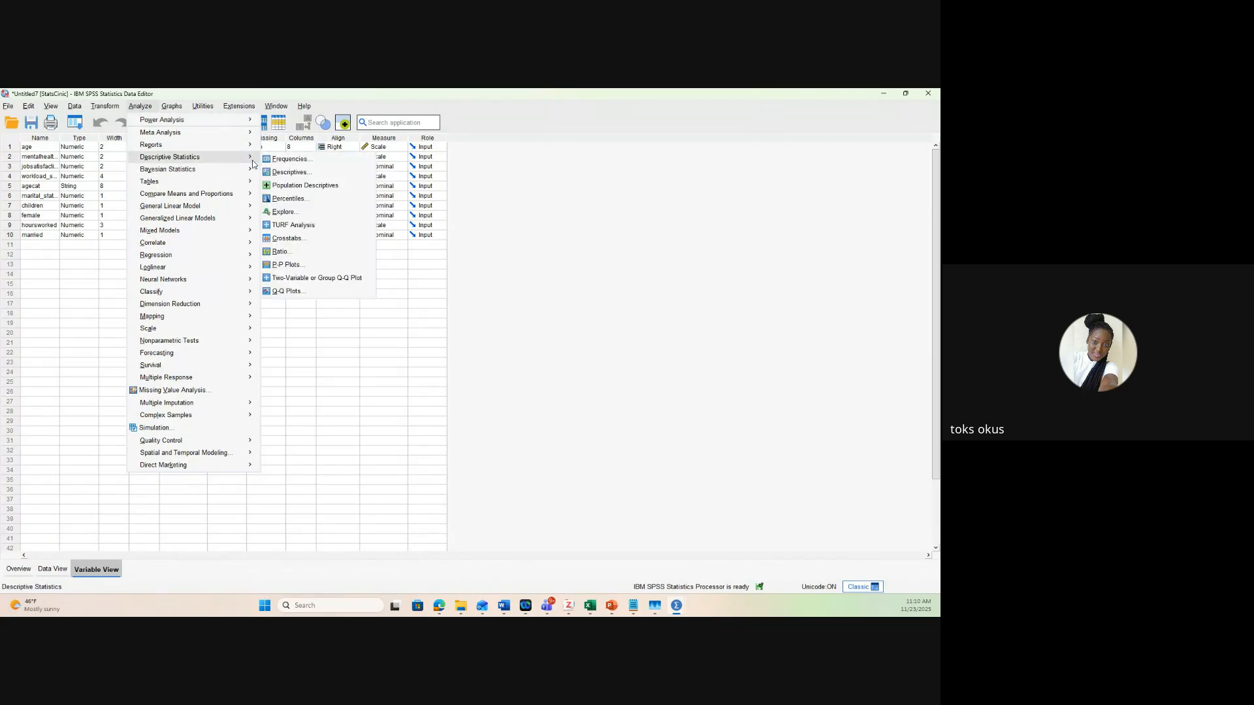
{"action": "left_click", "coordinate": [286, 238]}
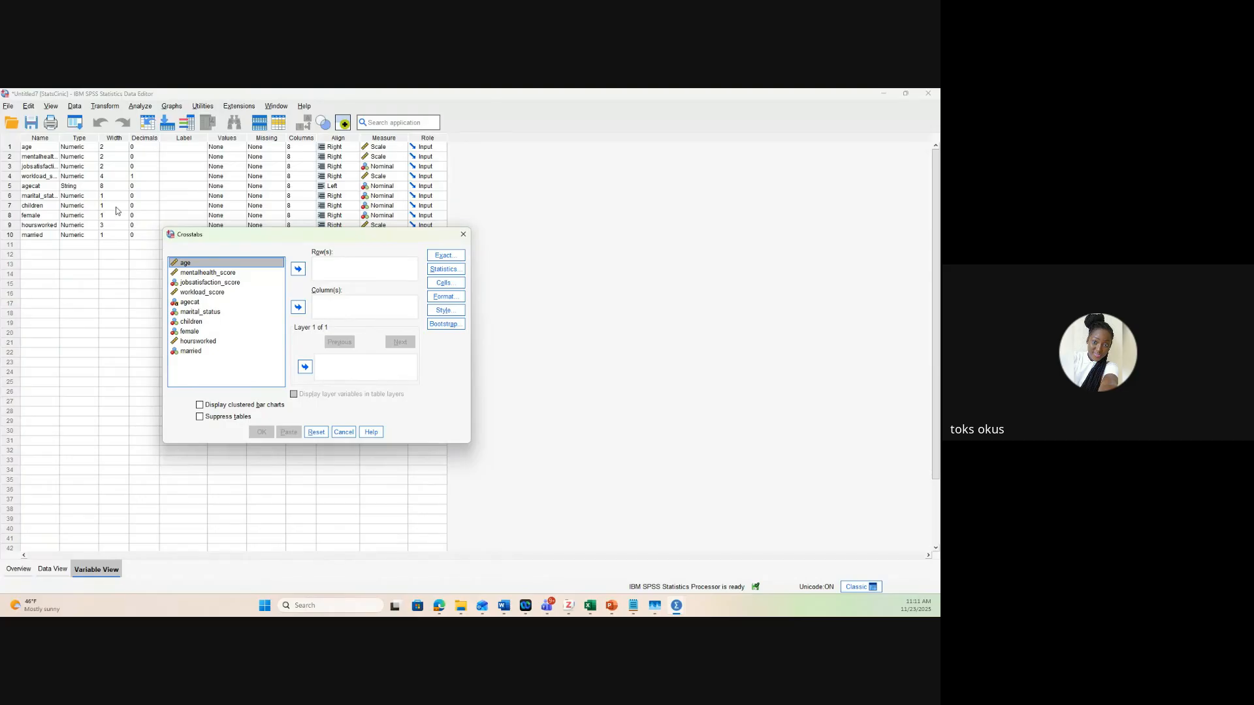
{"action": "left_click", "coordinate": [186, 335]}
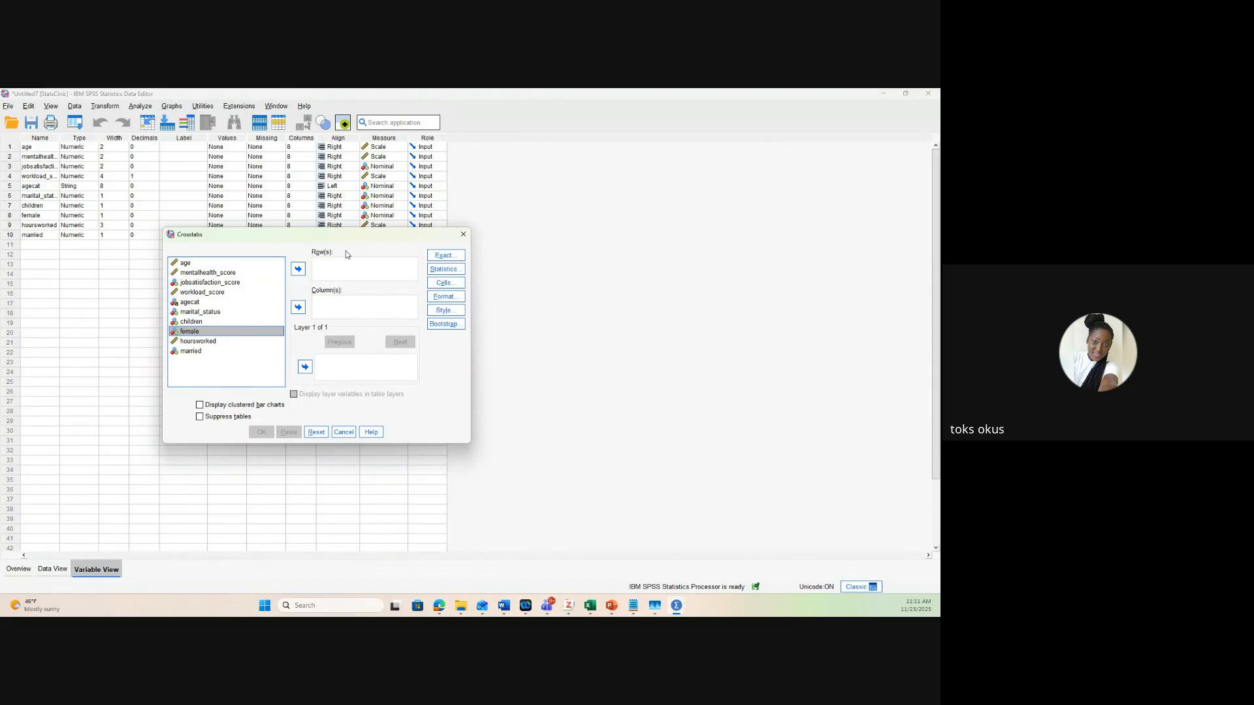
{"action": "left_click", "coordinate": [218, 207]}
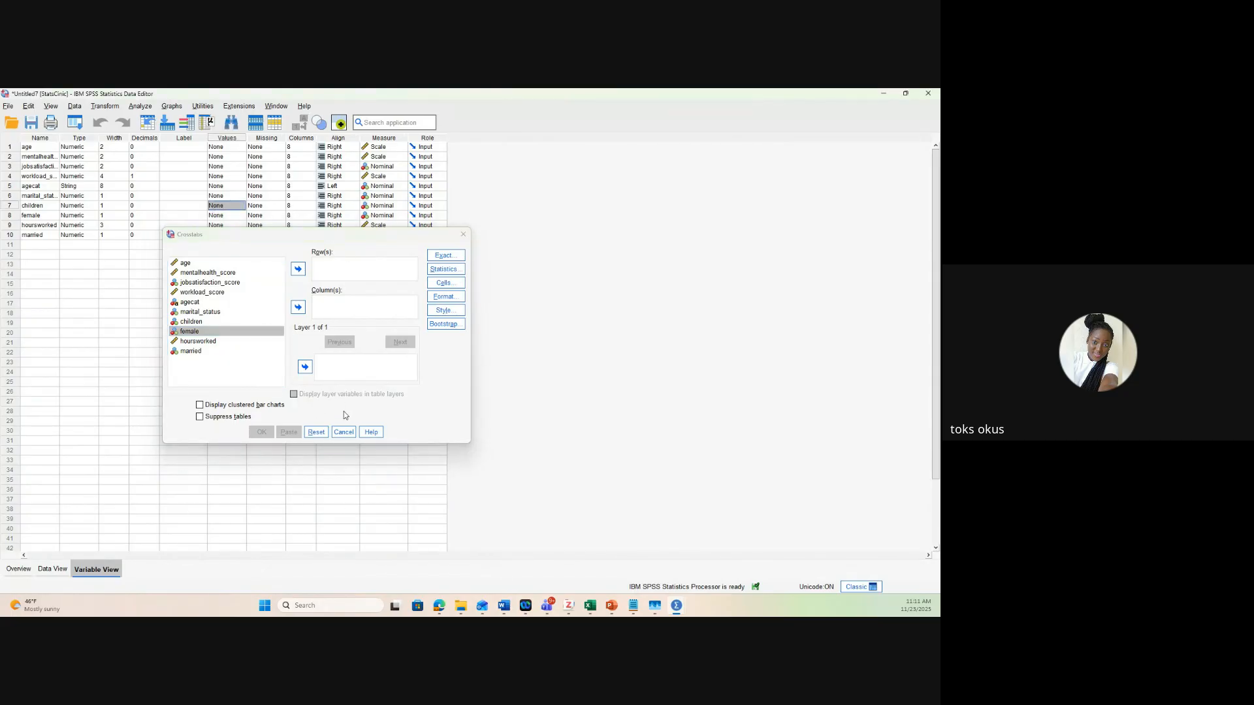
{"action": "left_click", "coordinate": [339, 434]}
Examine the StatsClinic dataset's case values and its overview of variables and cases
{"action": "left_click", "coordinate": [46, 571]}
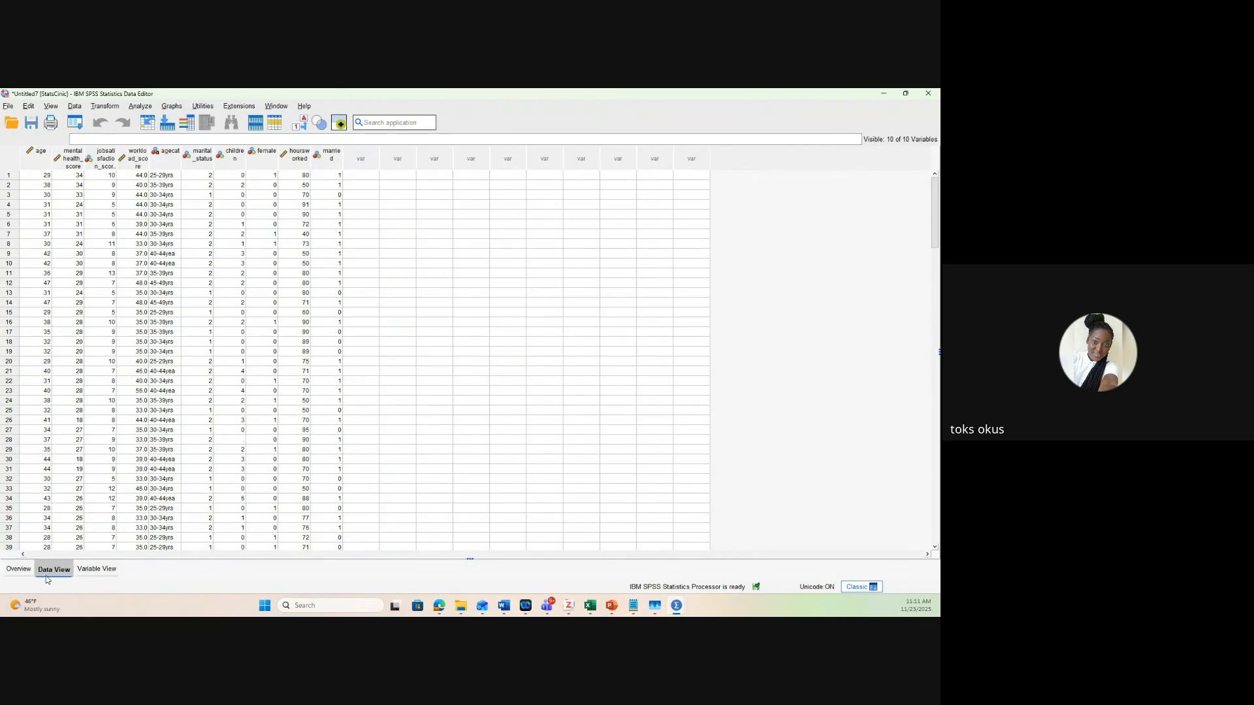
{"action": "left_click", "coordinate": [19, 570]}
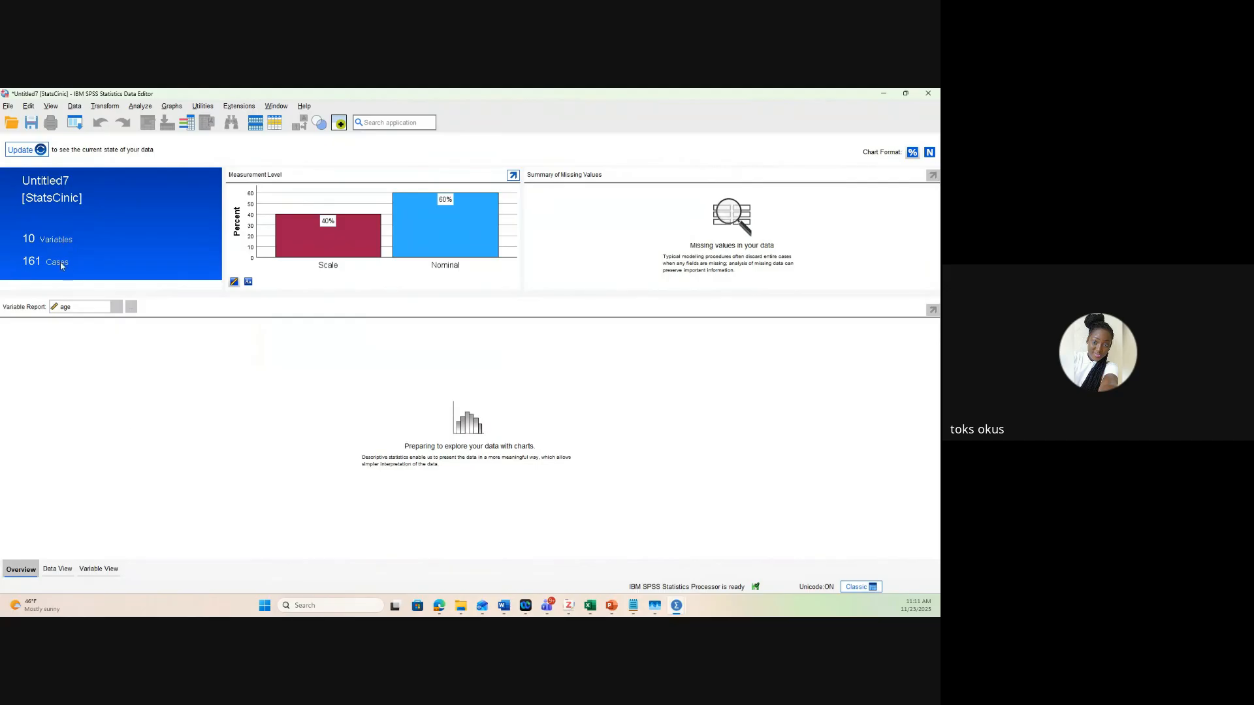
{"action": "left_click", "coordinate": [57, 569]}
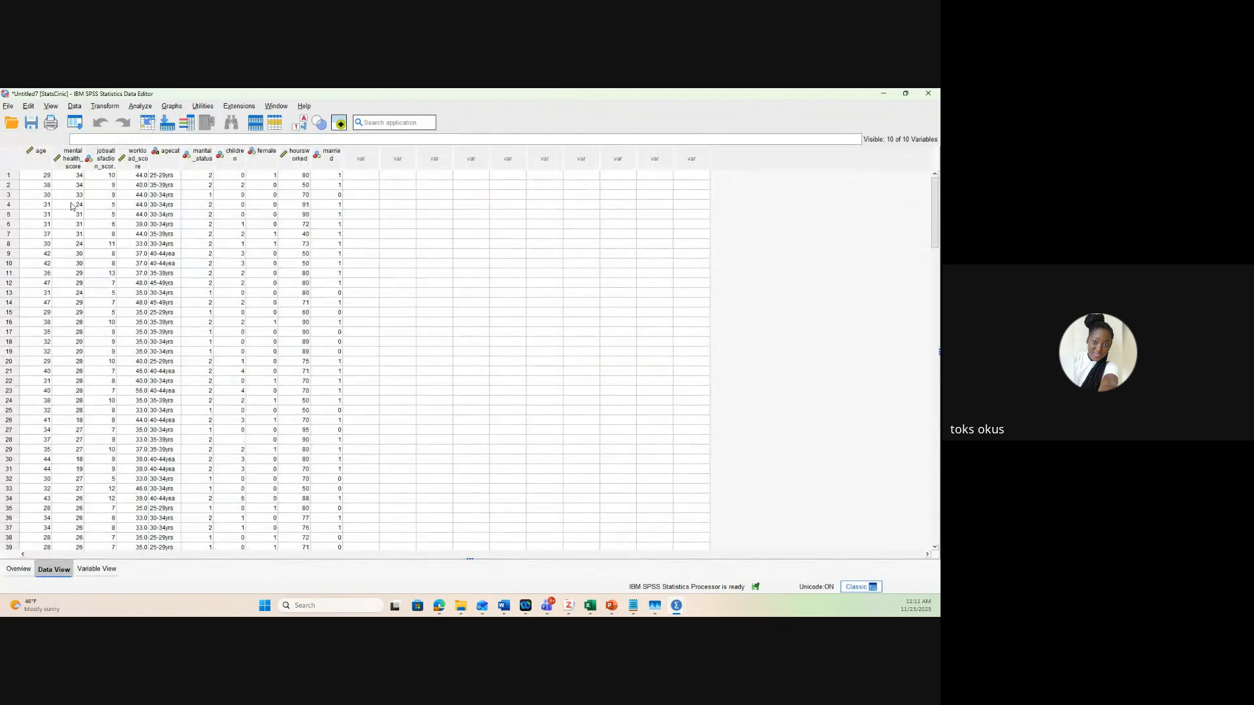
{"action": "scroll", "coordinate": [116, 284], "scroll_direction": "down", "scroll_amount": 20}
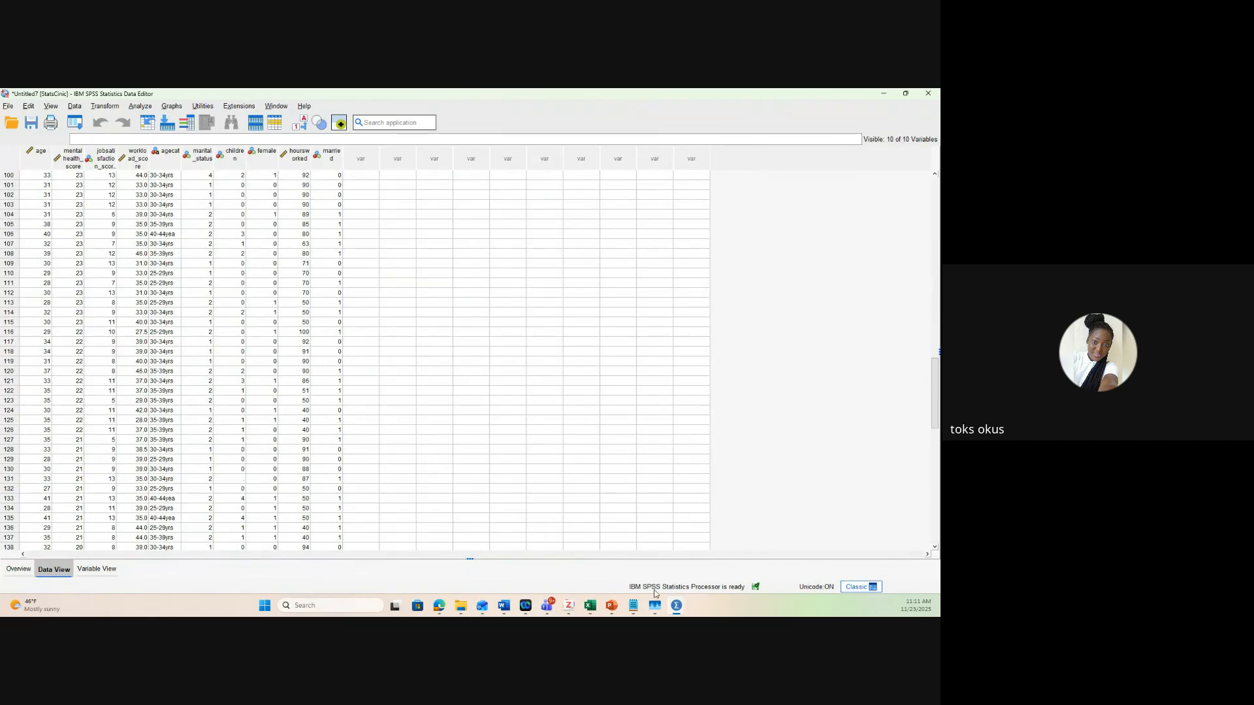
Run a Crosstabs analysis on the StatsClinic dataset with female as the row variable and married as the column variable
{"action": "left_click", "coordinate": [141, 106]}
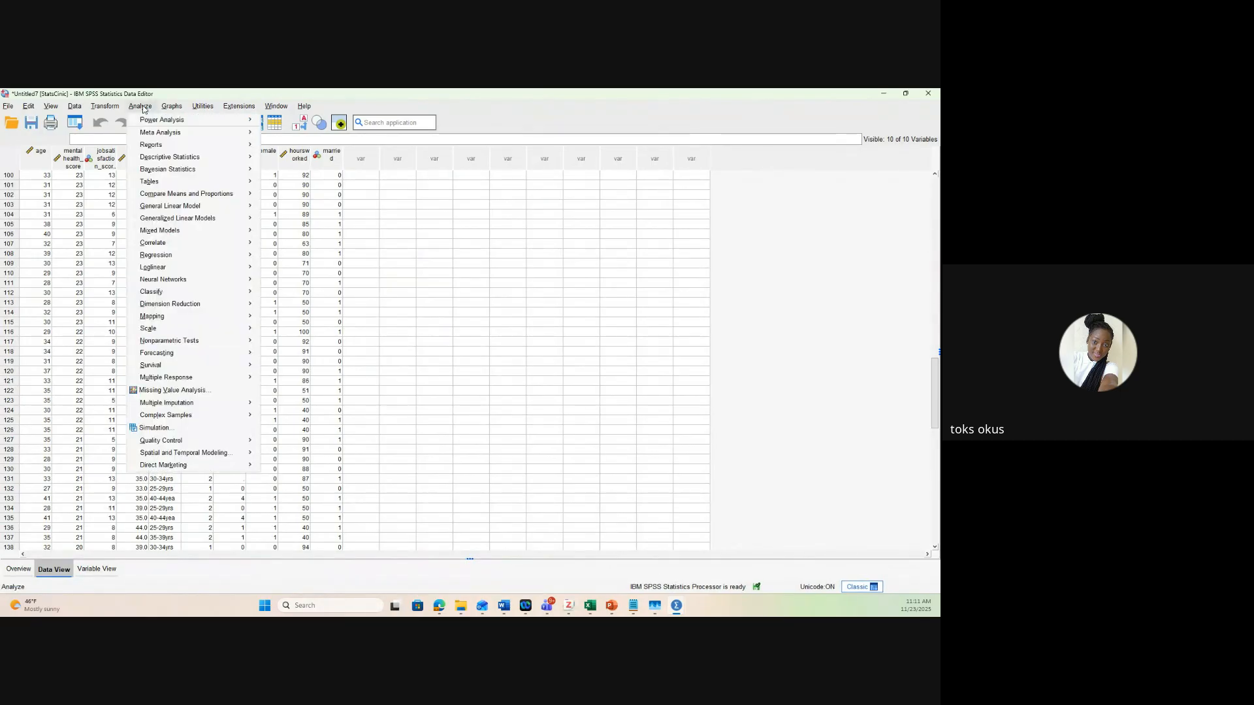
{"action": "mouse_move", "coordinate": [174, 158]}
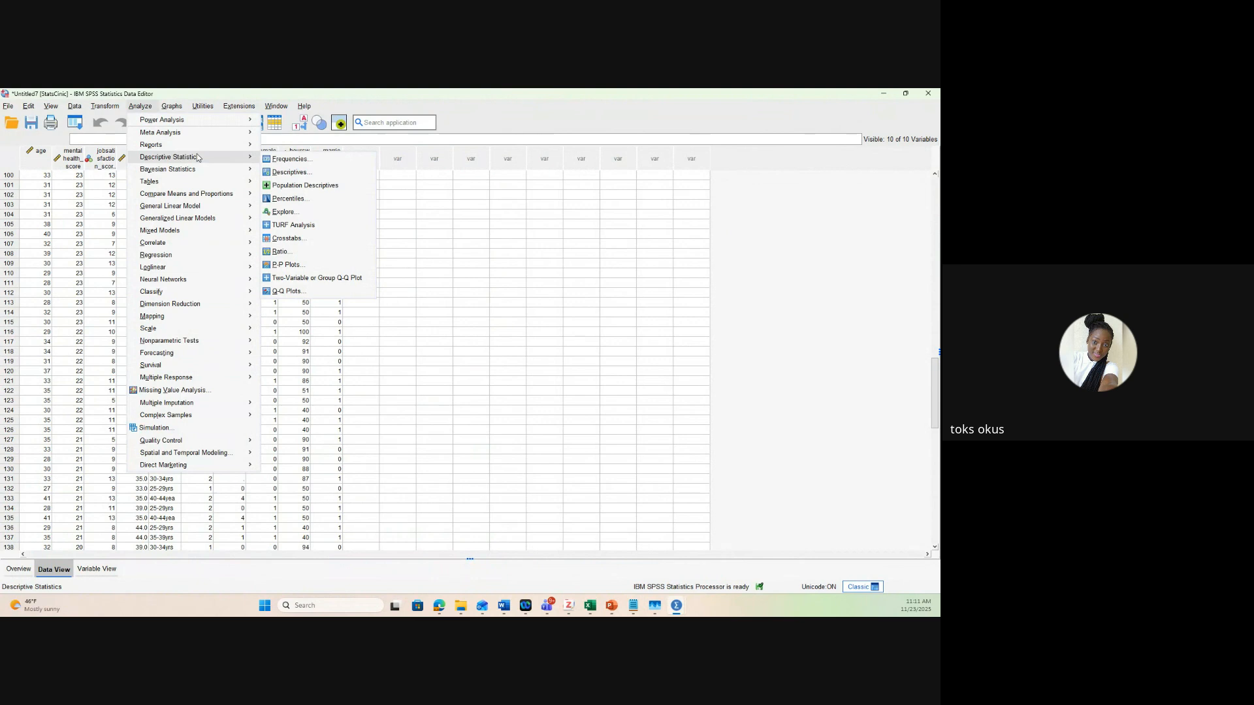
{"action": "left_click", "coordinate": [299, 244]}
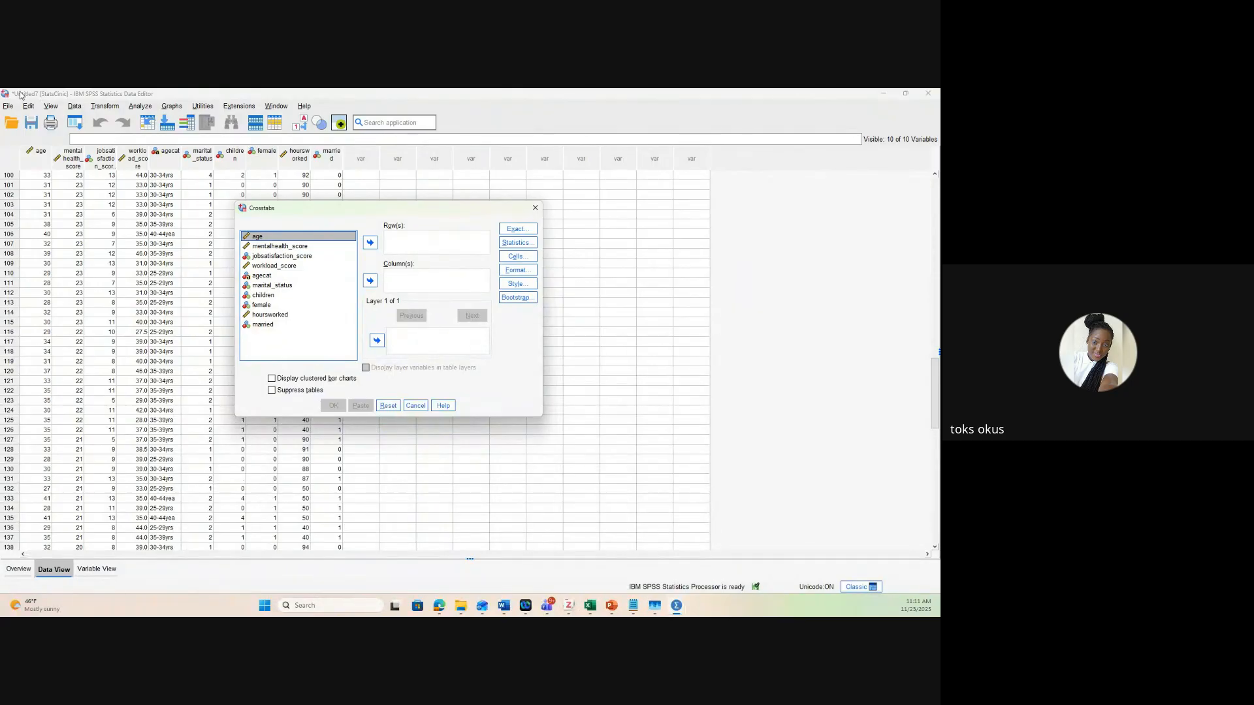
{"action": "left_click", "coordinate": [263, 305]}
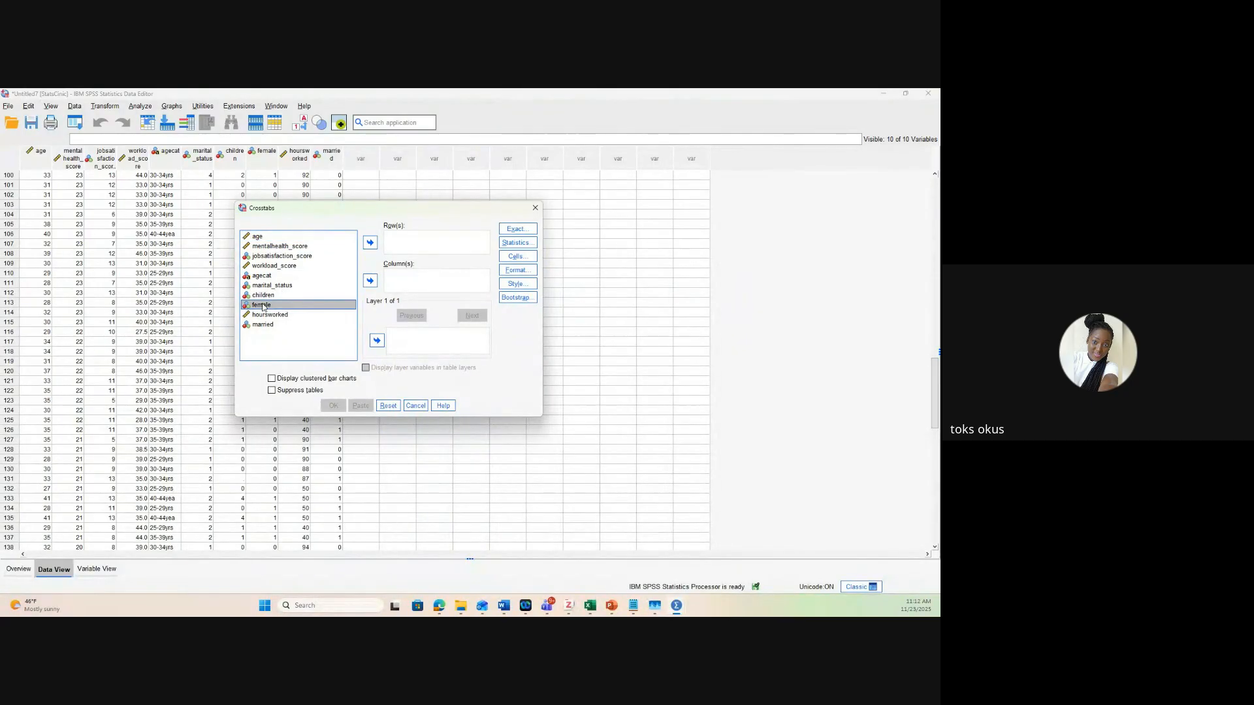
{"action": "left_click", "coordinate": [372, 242]}
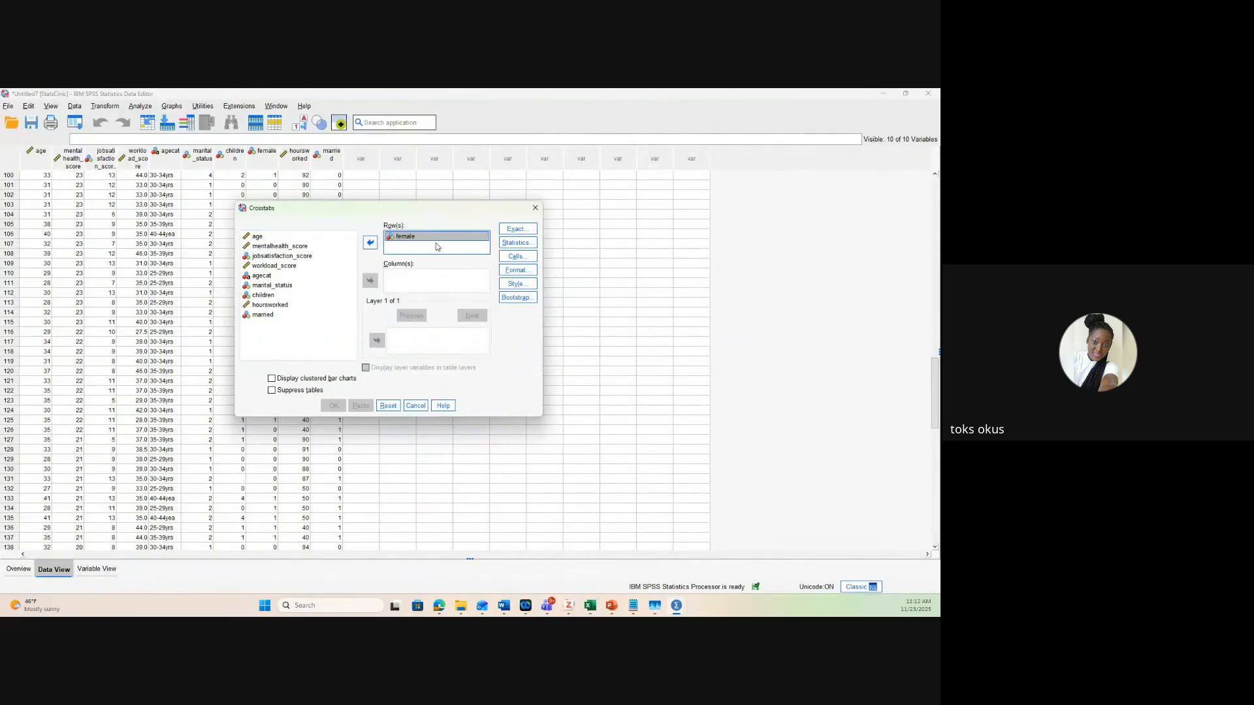
{"action": "left_click", "coordinate": [264, 316]}
{"action": "left_click", "coordinate": [370, 280]}
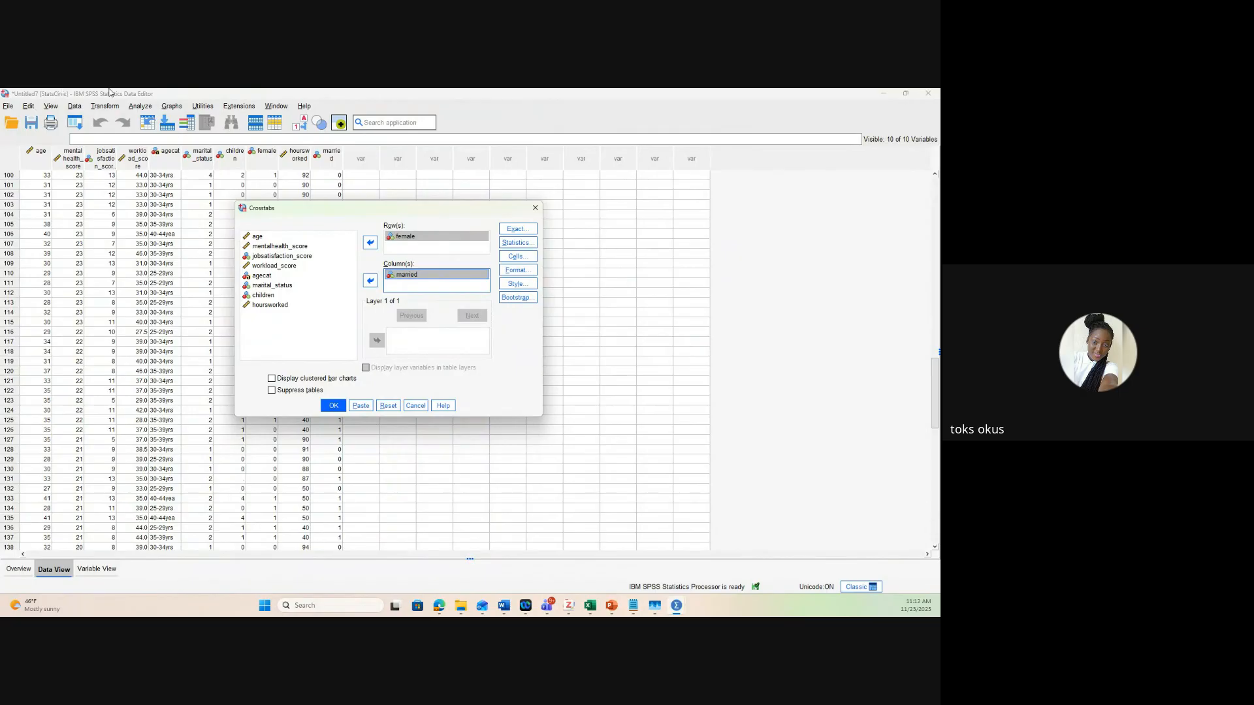
{"action": "left_click", "coordinate": [331, 406]}
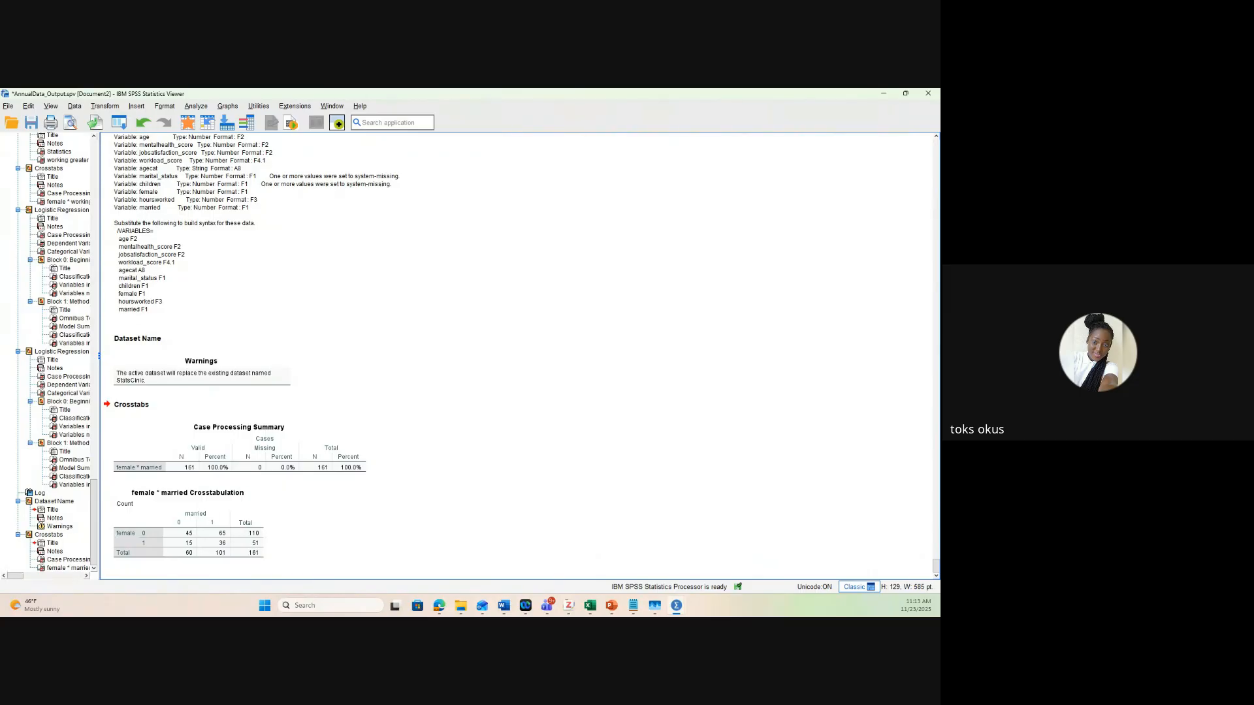
Rerun the Crosstabs analysis of female by married with row percentages added to the cell display
{"action": "key", "text": "alt+Tab"}
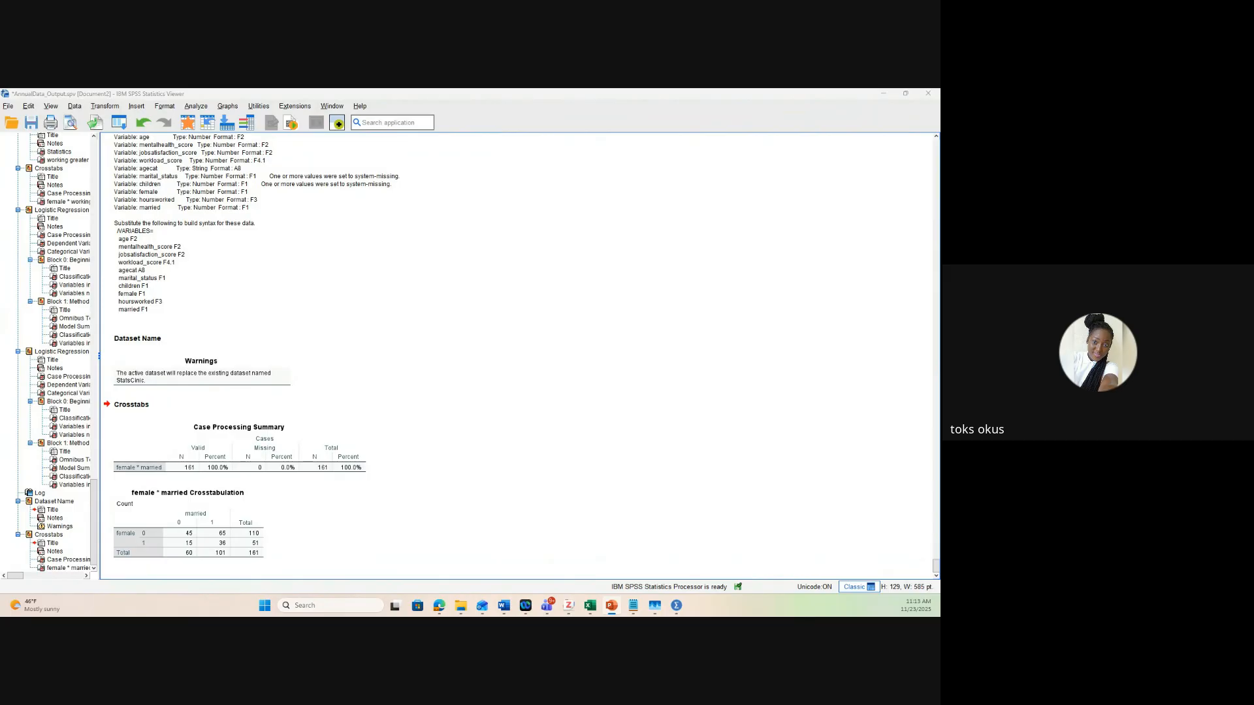
{"action": "left_click", "coordinate": [195, 107]}
{"action": "mouse_move", "coordinate": [240, 157]}
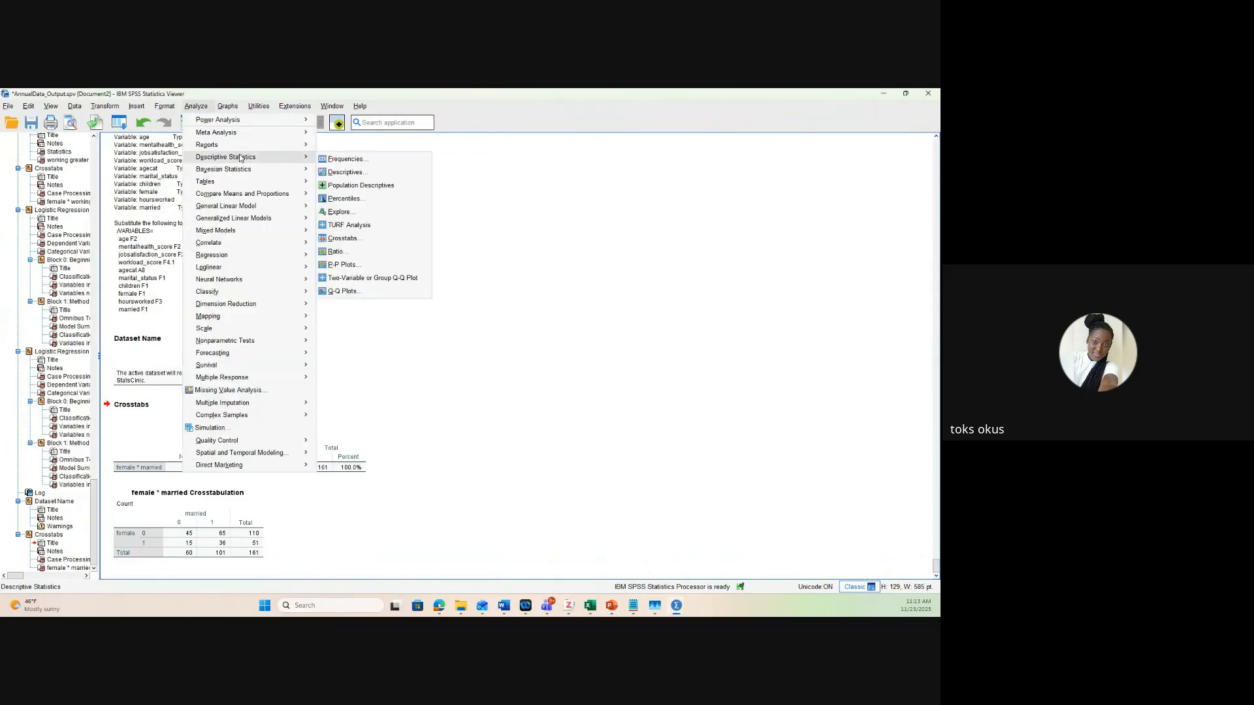
{"action": "left_click", "coordinate": [360, 239]}
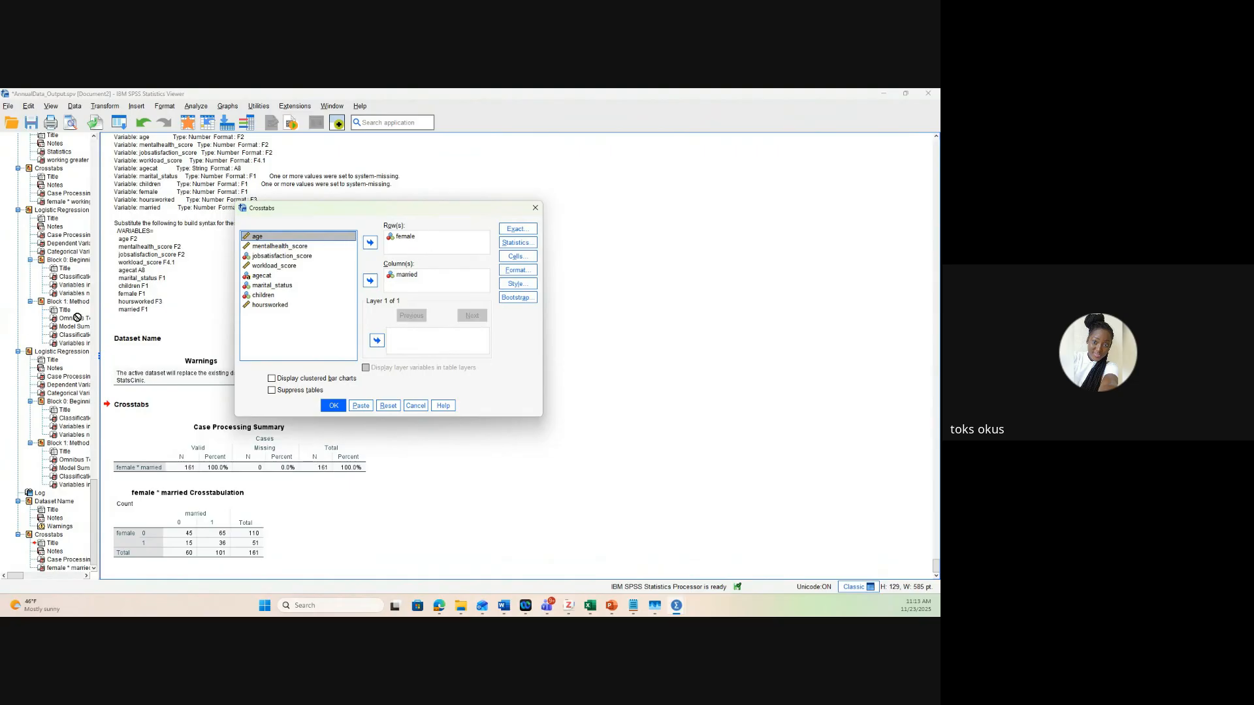
{"action": "left_click", "coordinate": [370, 243]}
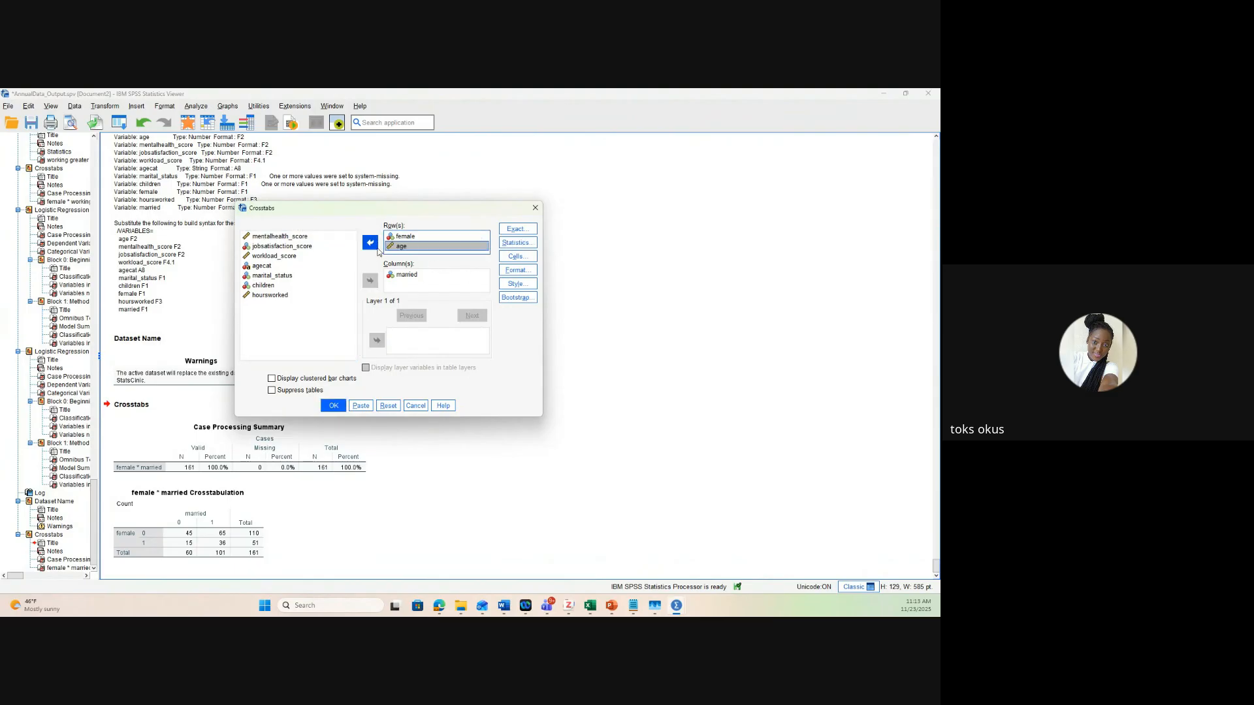
{"action": "left_click", "coordinate": [369, 243]}
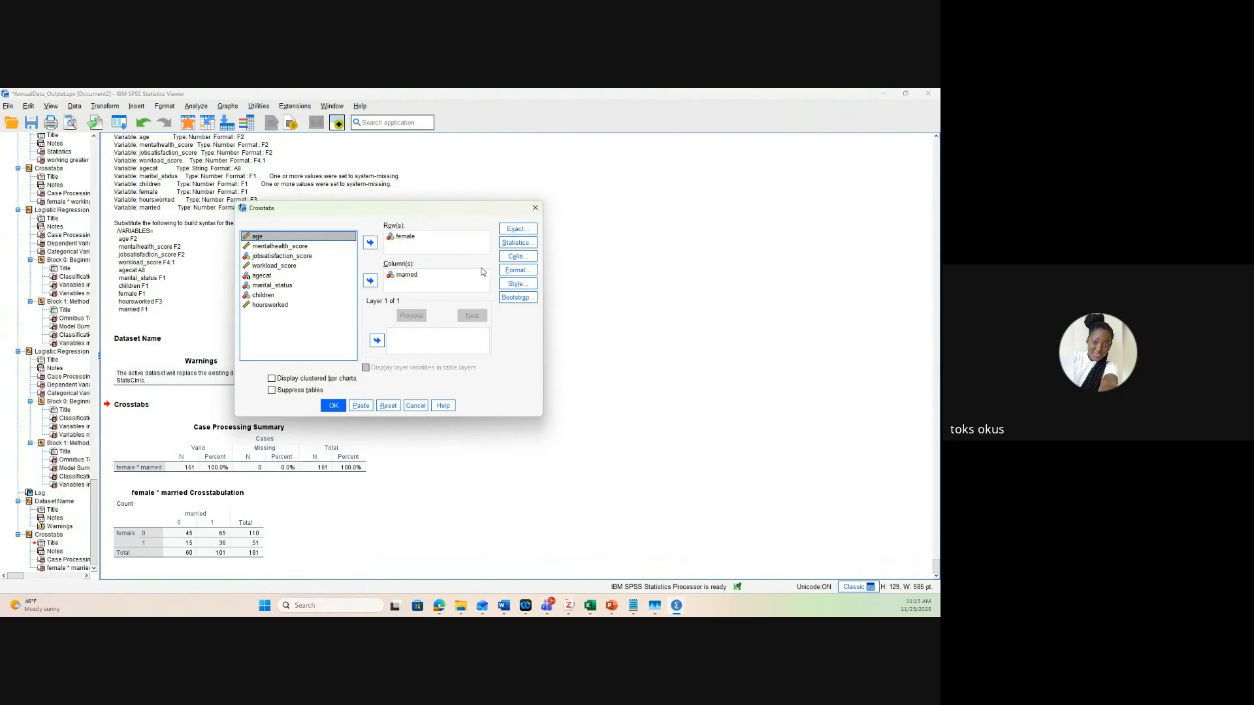
{"action": "left_click", "coordinate": [519, 259]}
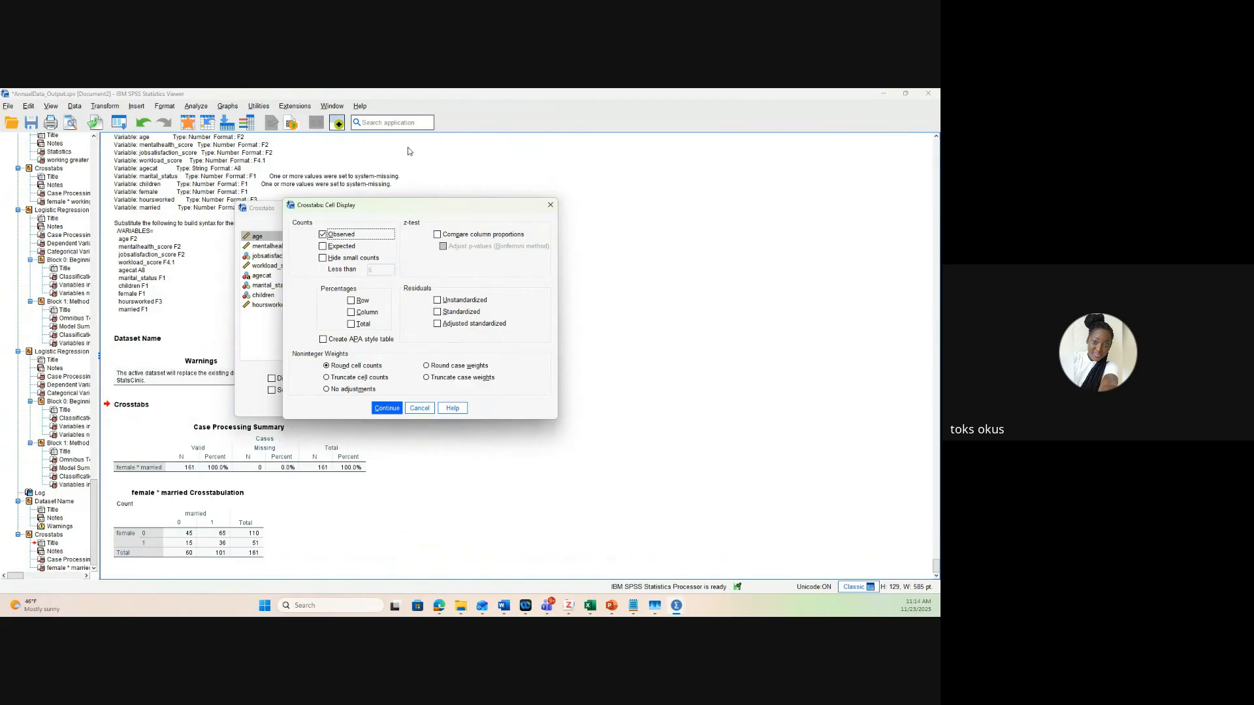
{"action": "left_click", "coordinate": [351, 302]}
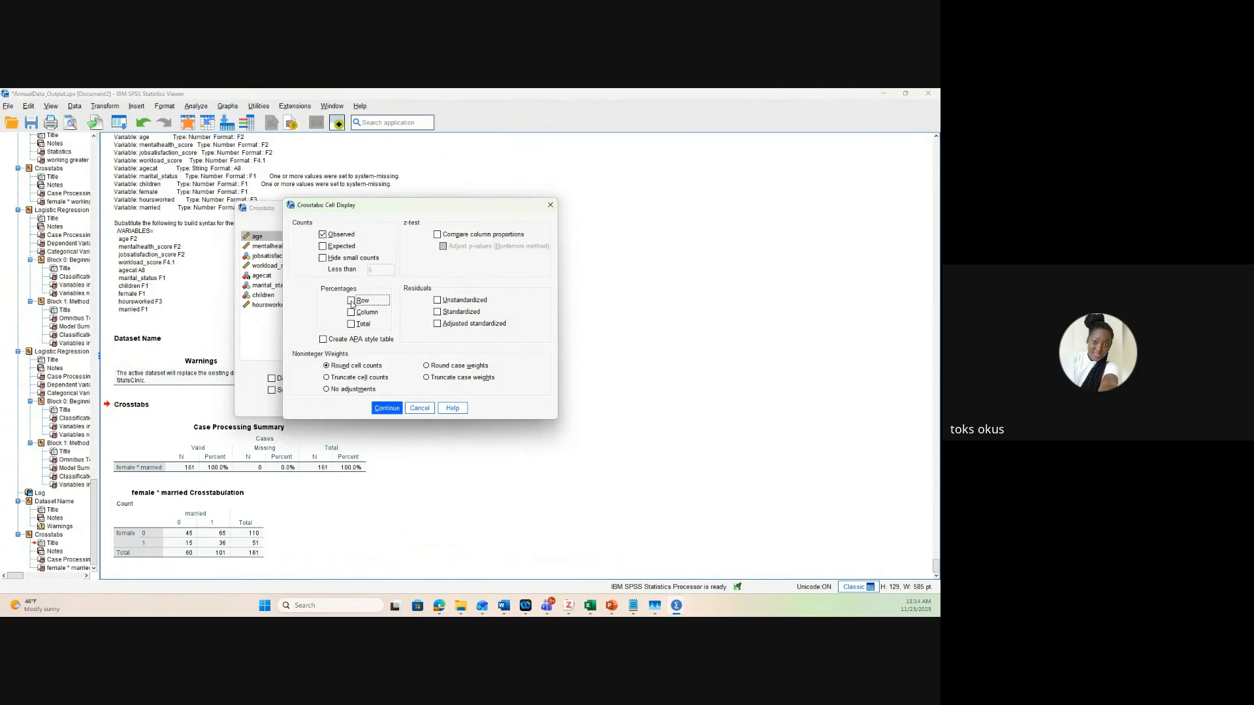
{"action": "left_click", "coordinate": [388, 410]}
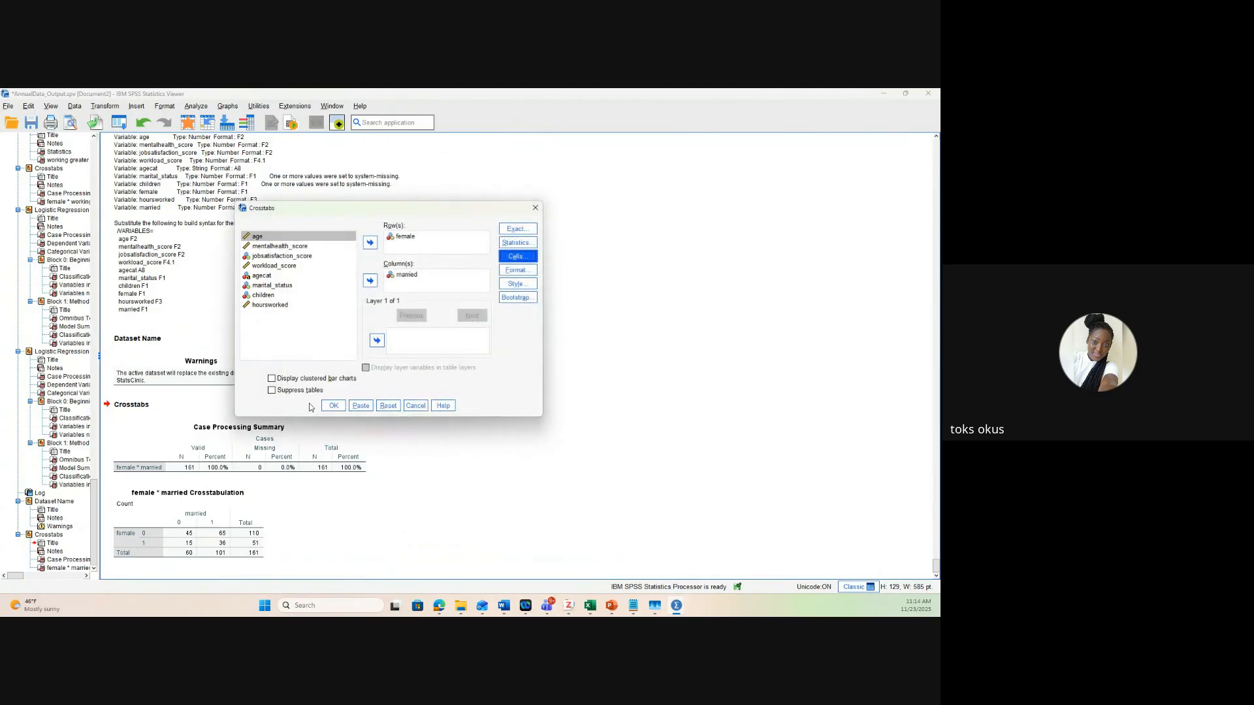
{"action": "left_click", "coordinate": [334, 406]}
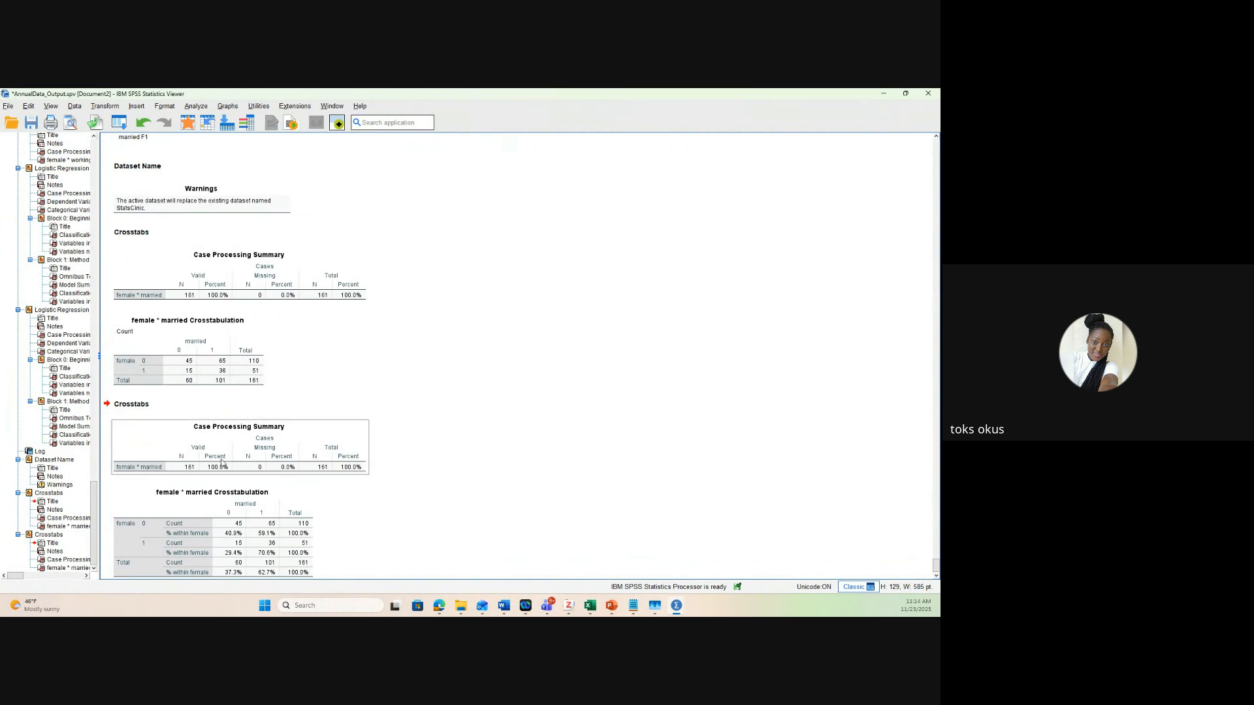
Compare the counts-only female by married crosstabulation with the version that includes percentages within female
{"action": "left_click", "coordinate": [205, 352]}
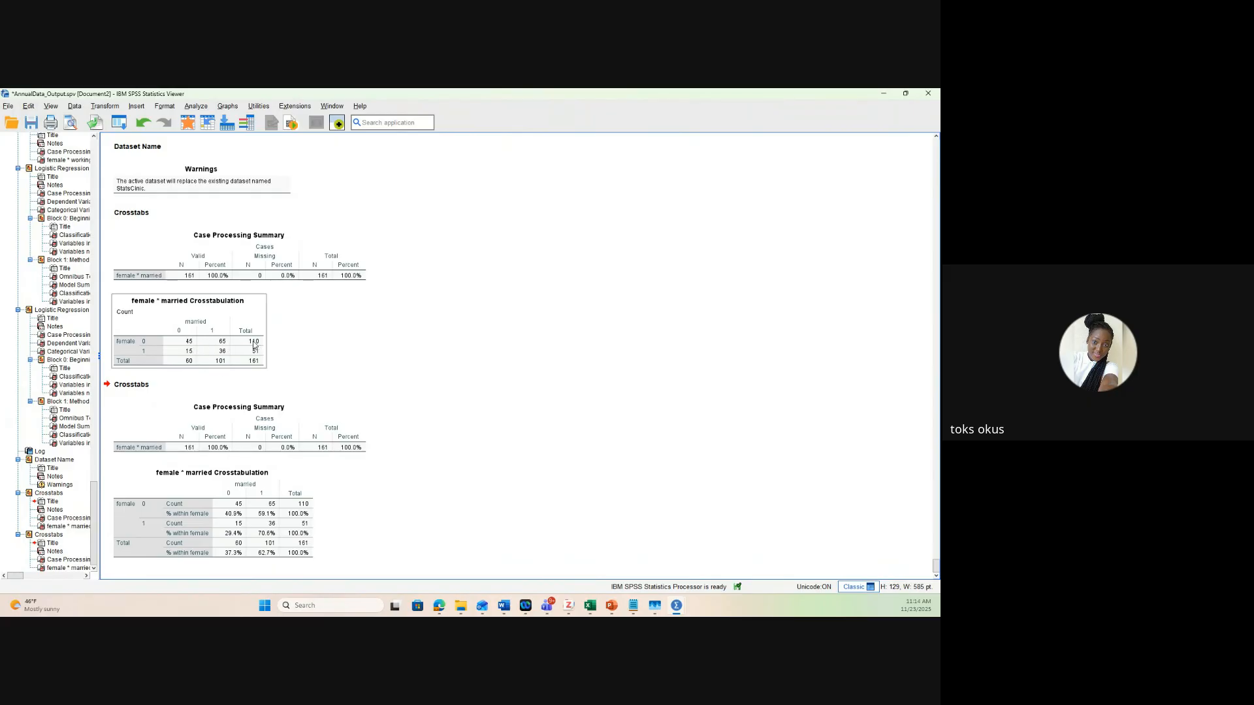
{"action": "left_click", "coordinate": [258, 523]}
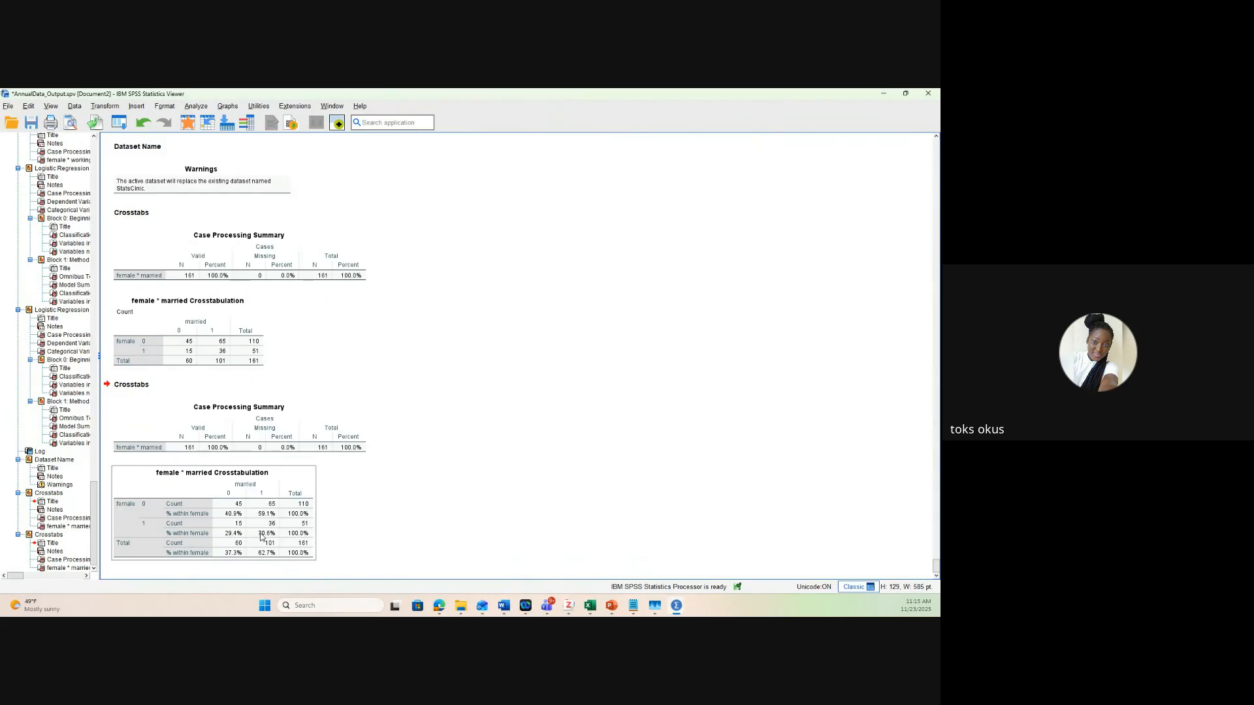
{"action": "left_click", "coordinate": [265, 482]}
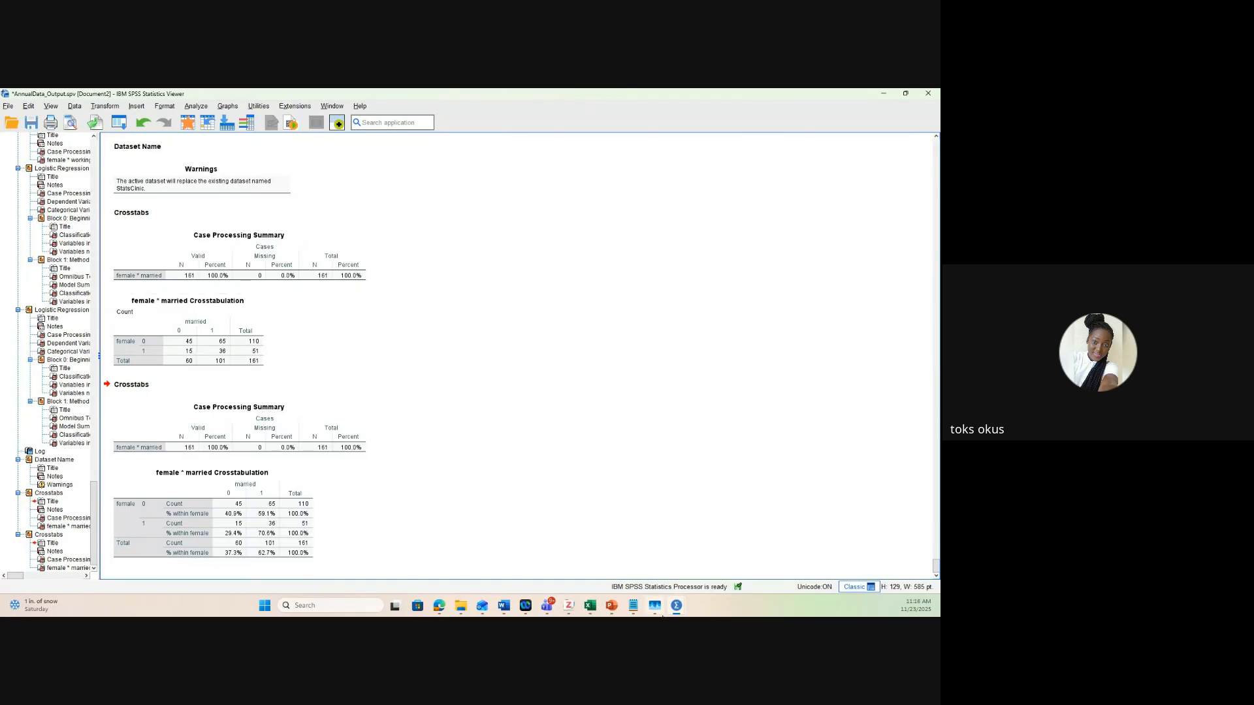
Give the female variable the label Gender in the StatsClinic dataset's variable definitions
{"action": "mouse_move", "coordinate": [677, 608]}
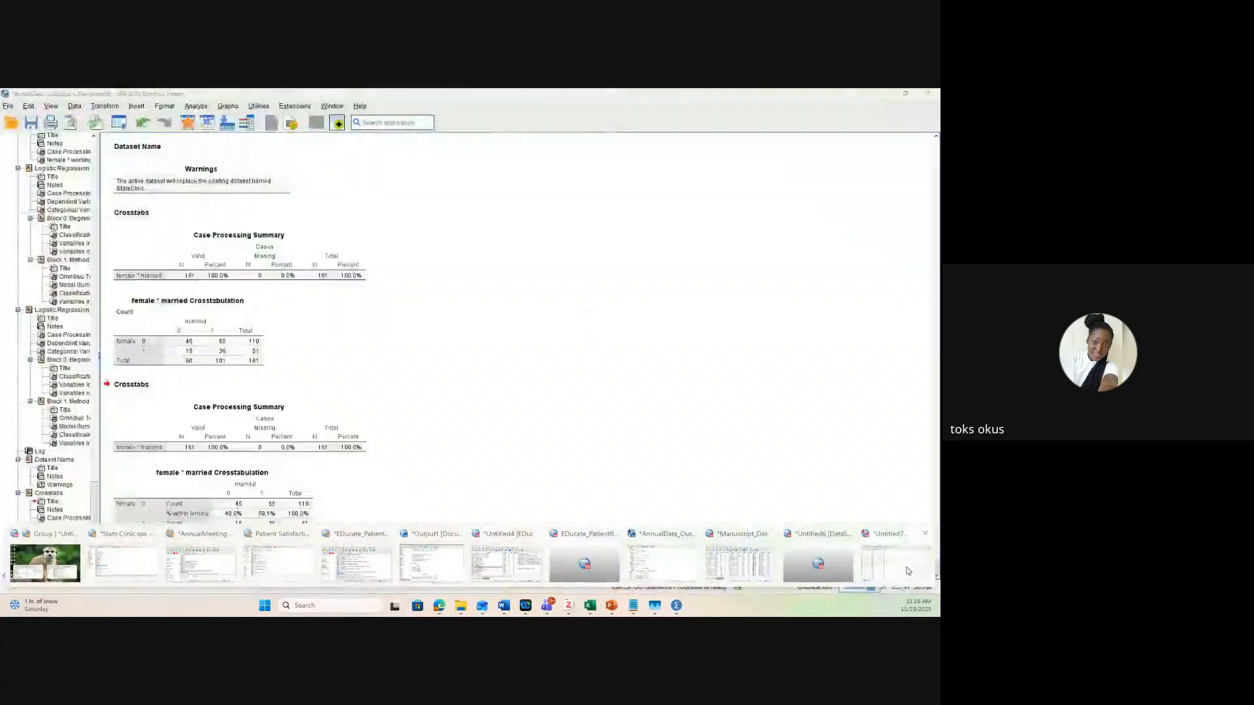
{"action": "left_click", "coordinate": [908, 571]}
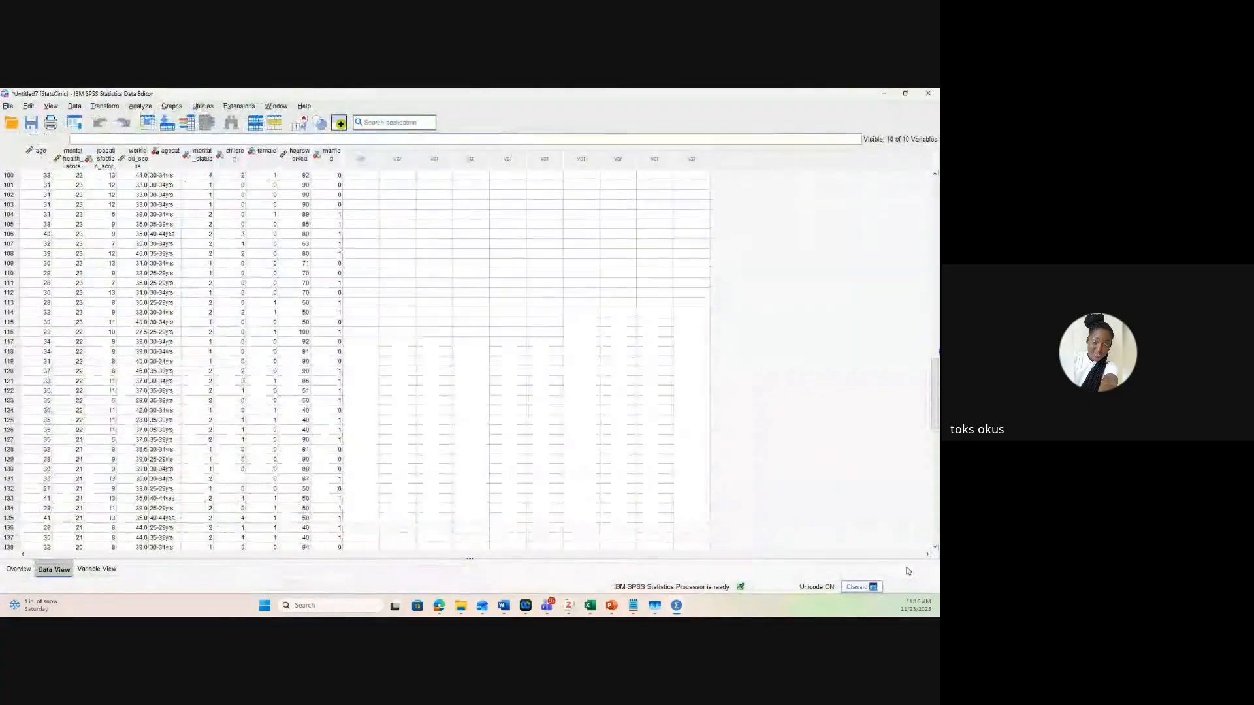
{"action": "left_click", "coordinate": [96, 569]}
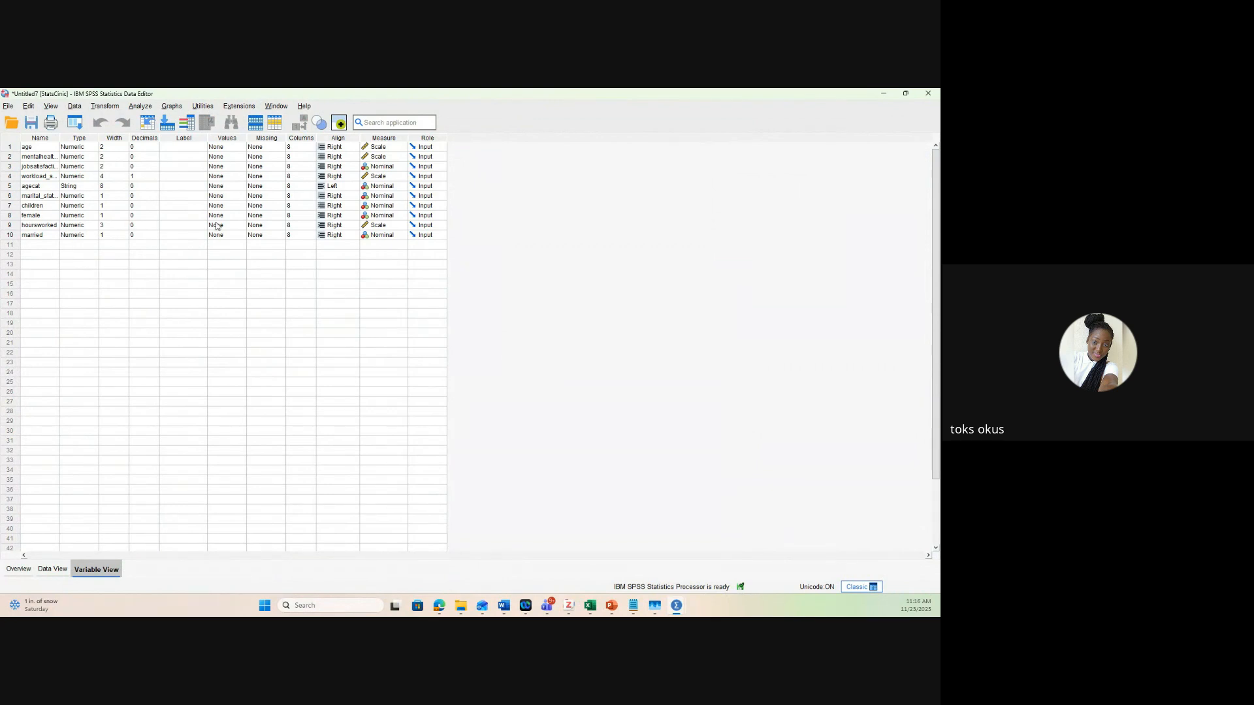
{"action": "left_click", "coordinate": [171, 215]}
Define value labels for the female variable, with 0 as Male and 1 as Female
{"action": "left_click", "coordinate": [232, 215]}
{"action": "left_click", "coordinate": [241, 216]}
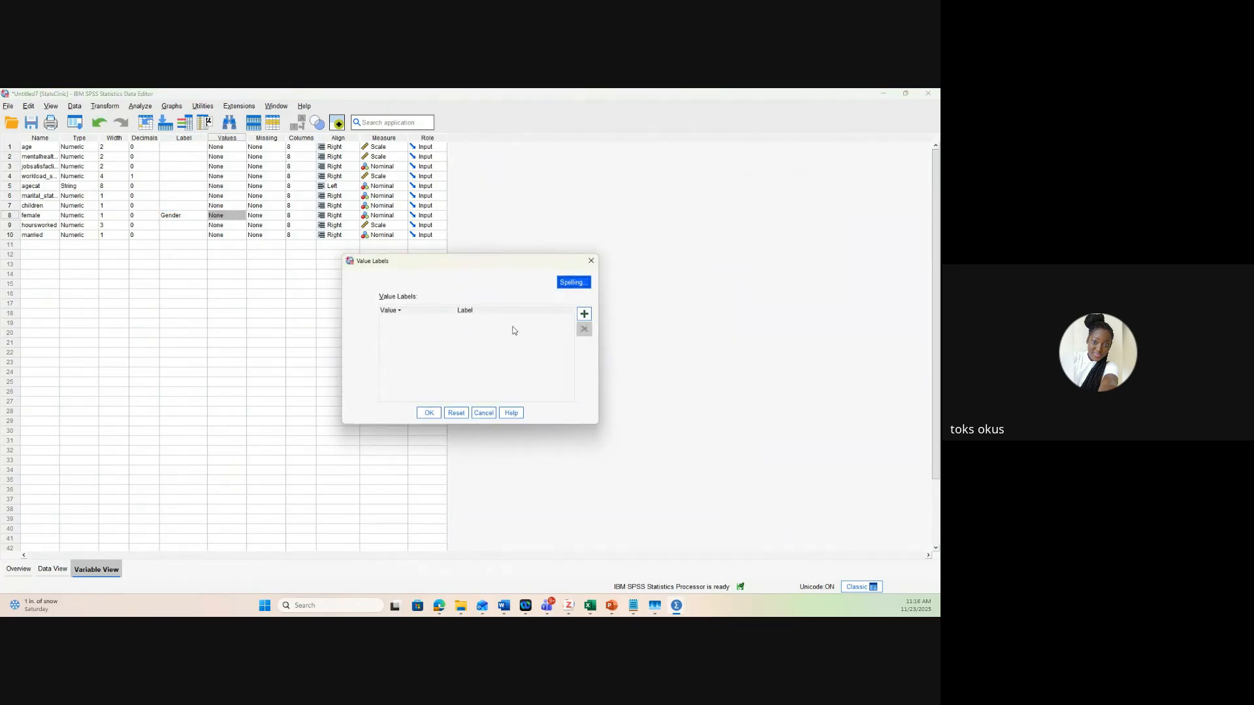
{"action": "left_click", "coordinate": [584, 314]}
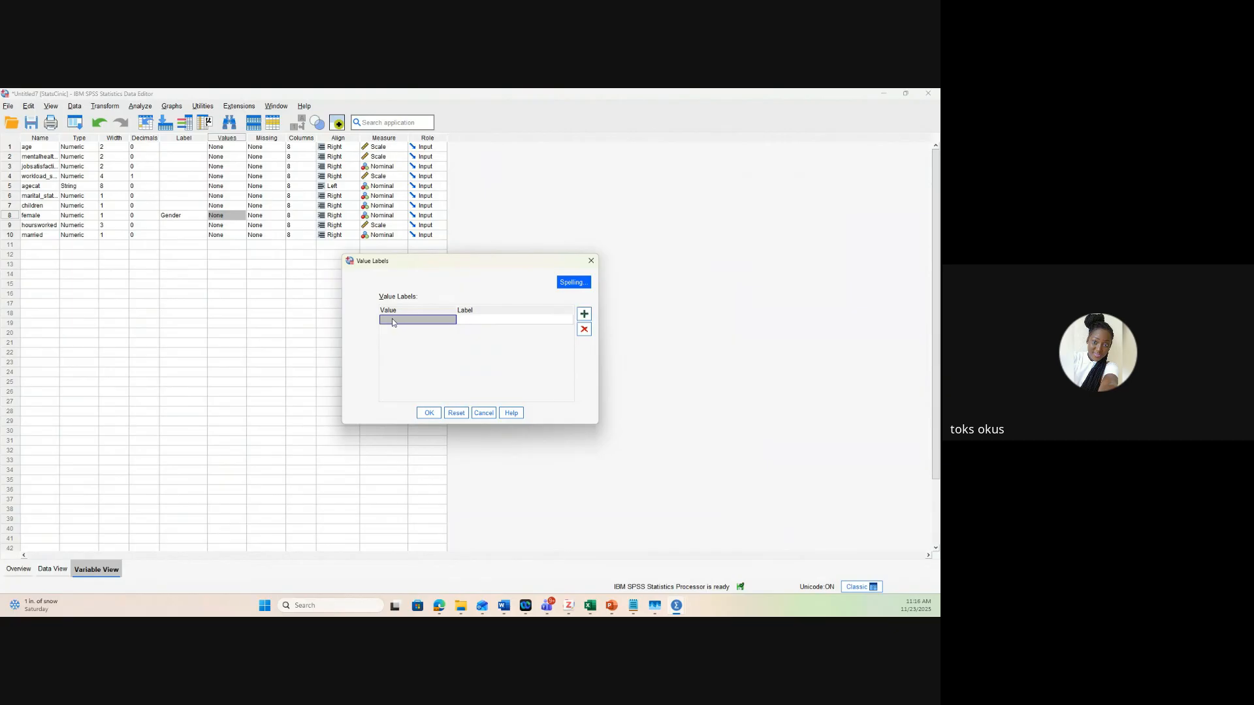
{"action": "type", "text": "0"}
{"action": "left_click", "coordinate": [489, 320]}
{"action": "type", "text": "Male"}
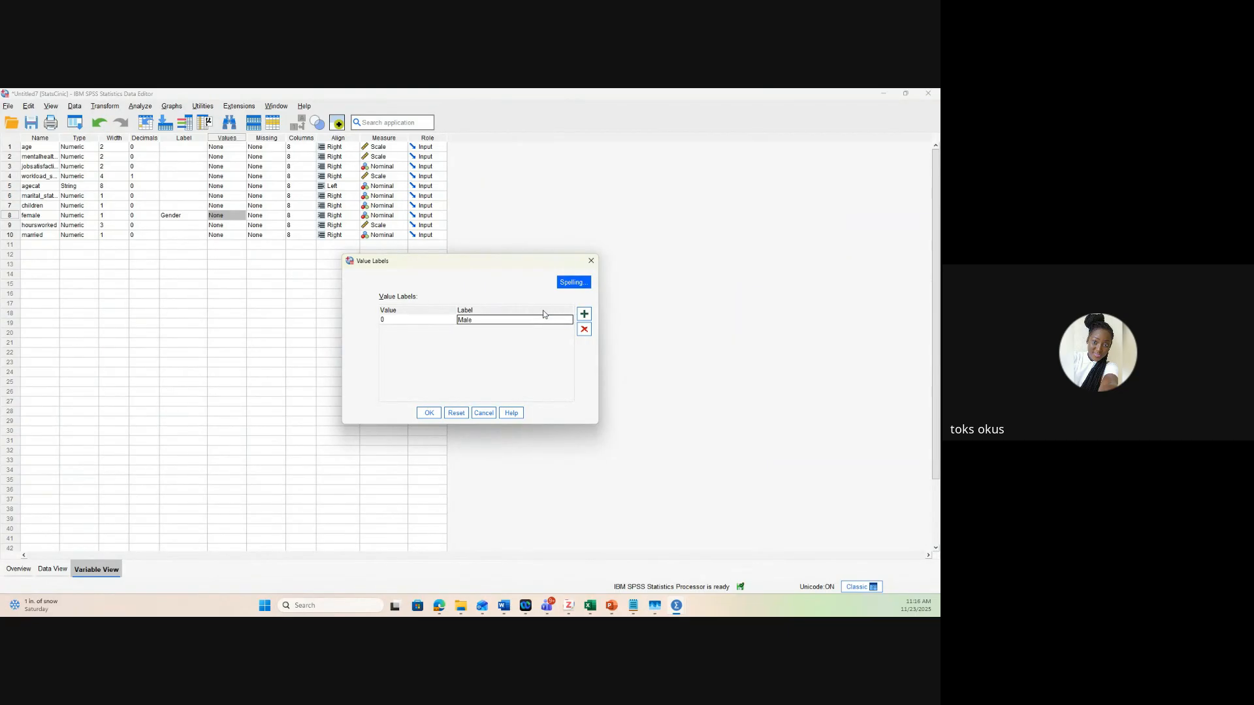
{"action": "left_click", "coordinate": [584, 314]}
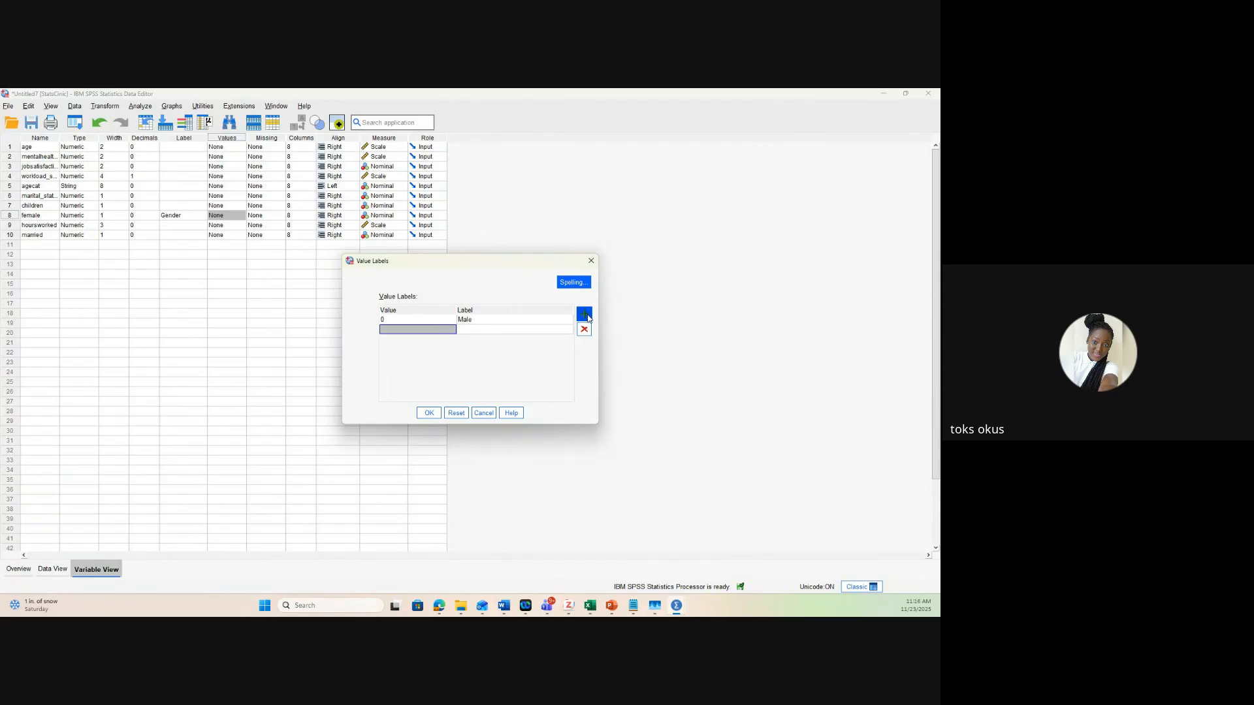
{"action": "type", "text": "1"}
{"action": "left_click", "coordinate": [500, 328]}
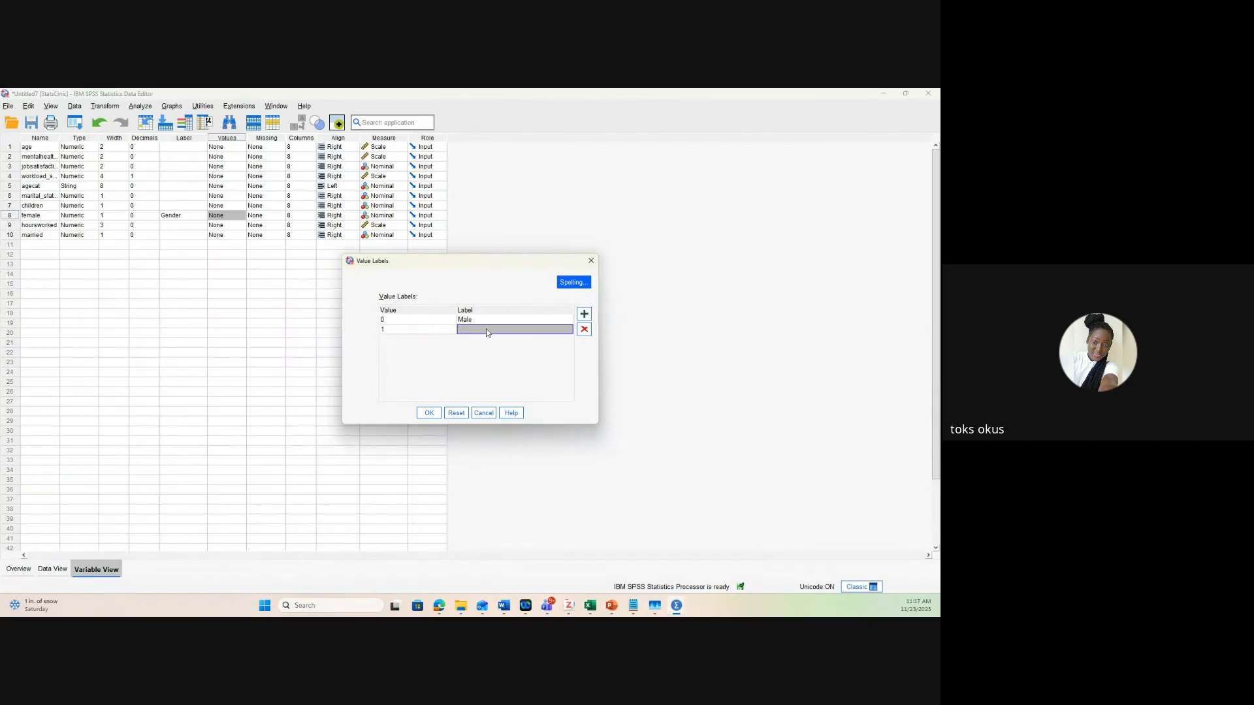
{"action": "left_click", "coordinate": [511, 328]}
{"action": "type", "text": "Female"}
{"action": "left_click", "coordinate": [424, 411]}
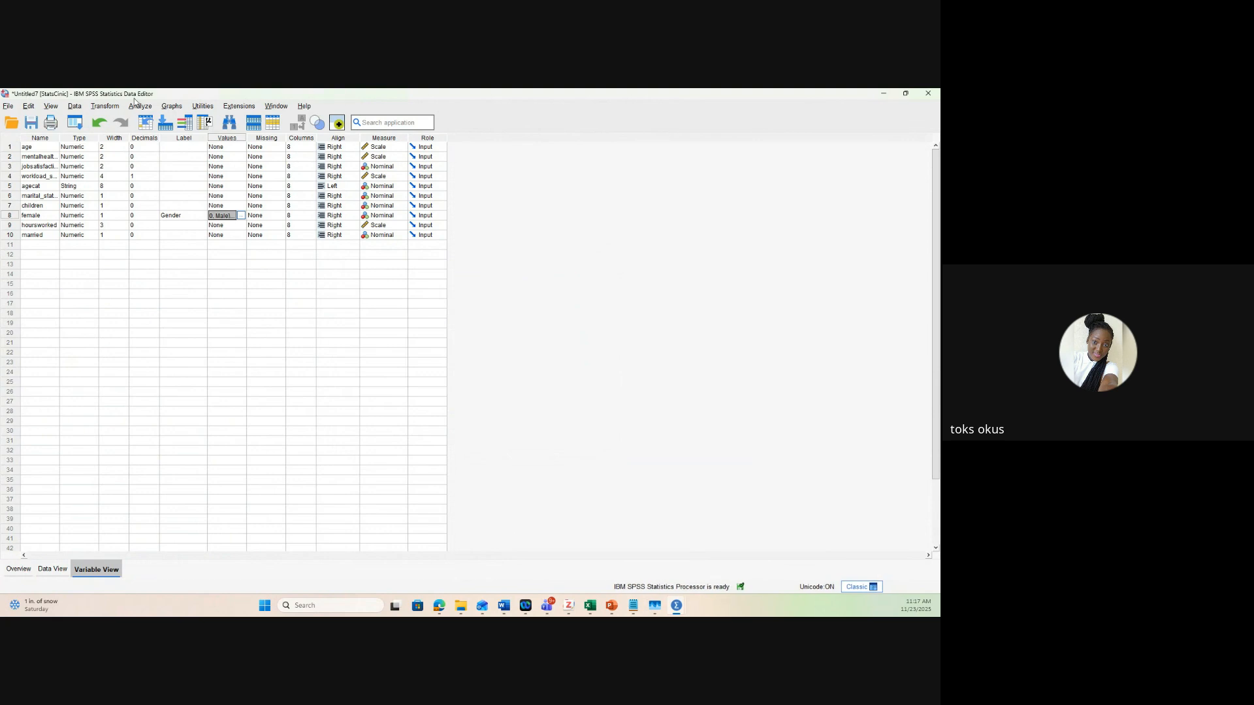
{"action": "left_click", "coordinate": [139, 106]}
{"action": "mouse_move", "coordinate": [170, 161]}
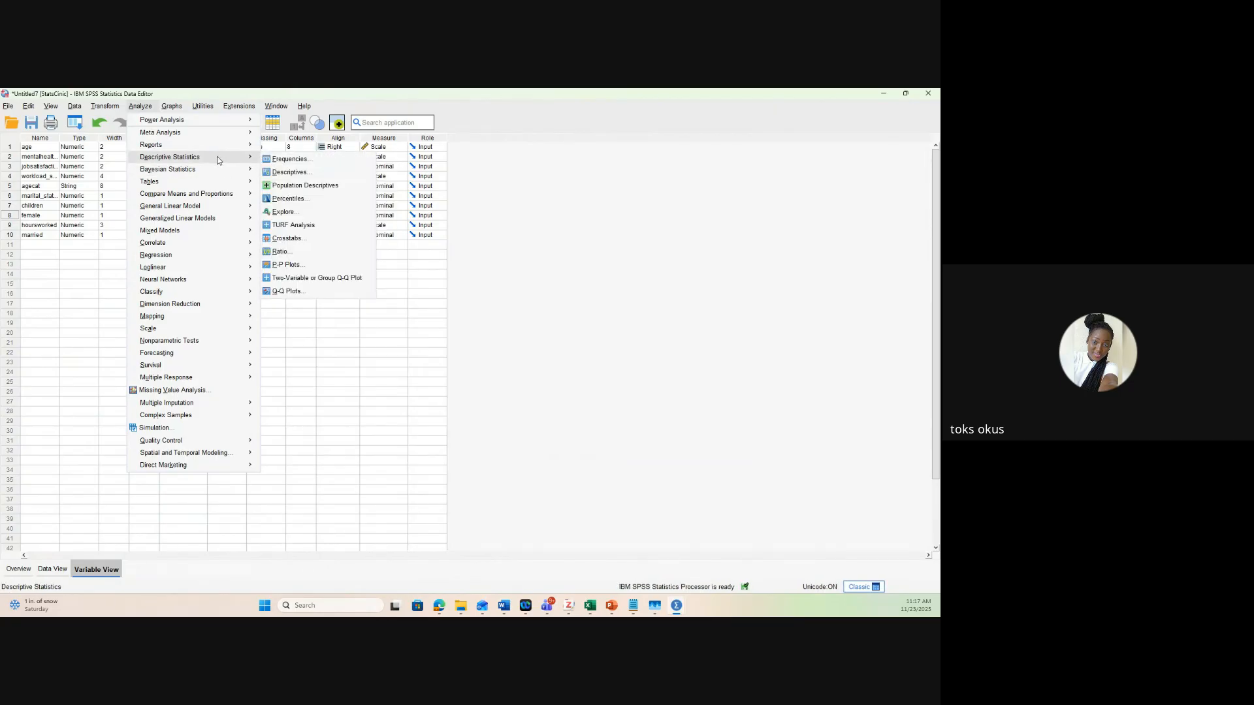
{"action": "left_click", "coordinate": [47, 277]}
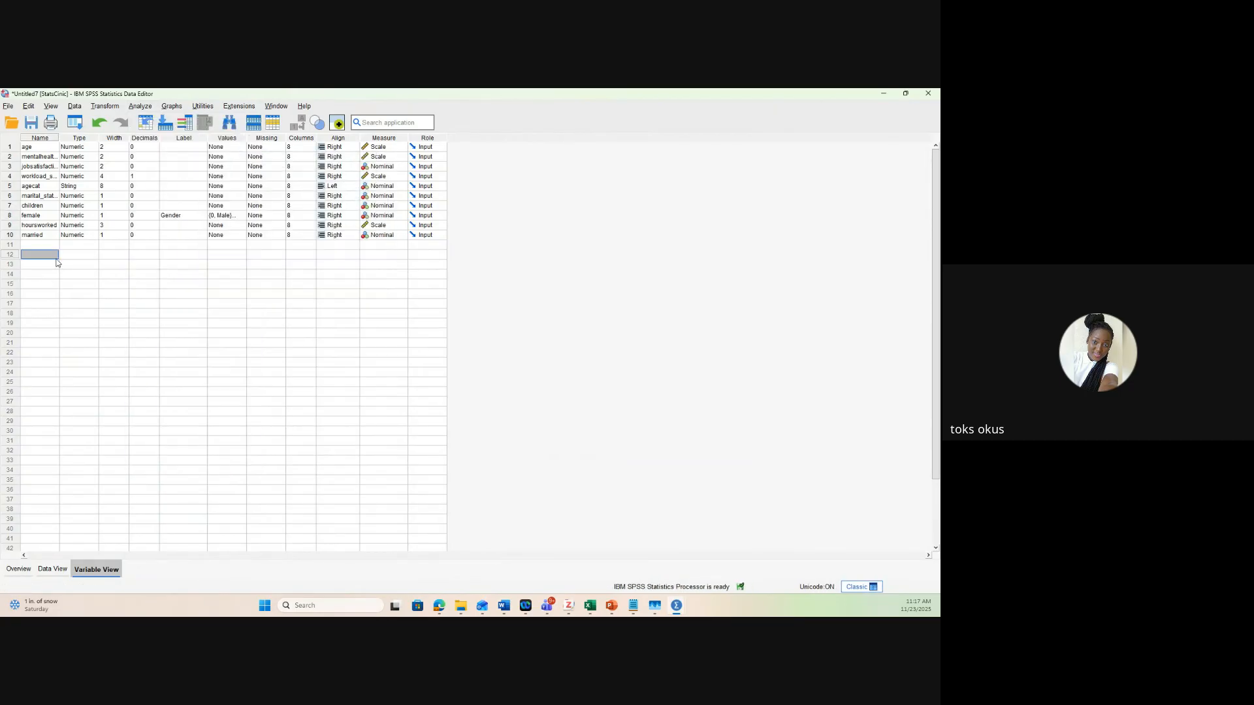
Give the married variable the label Marital Status
{"action": "left_click", "coordinate": [31, 235]}
{"action": "left_click", "coordinate": [168, 235]}
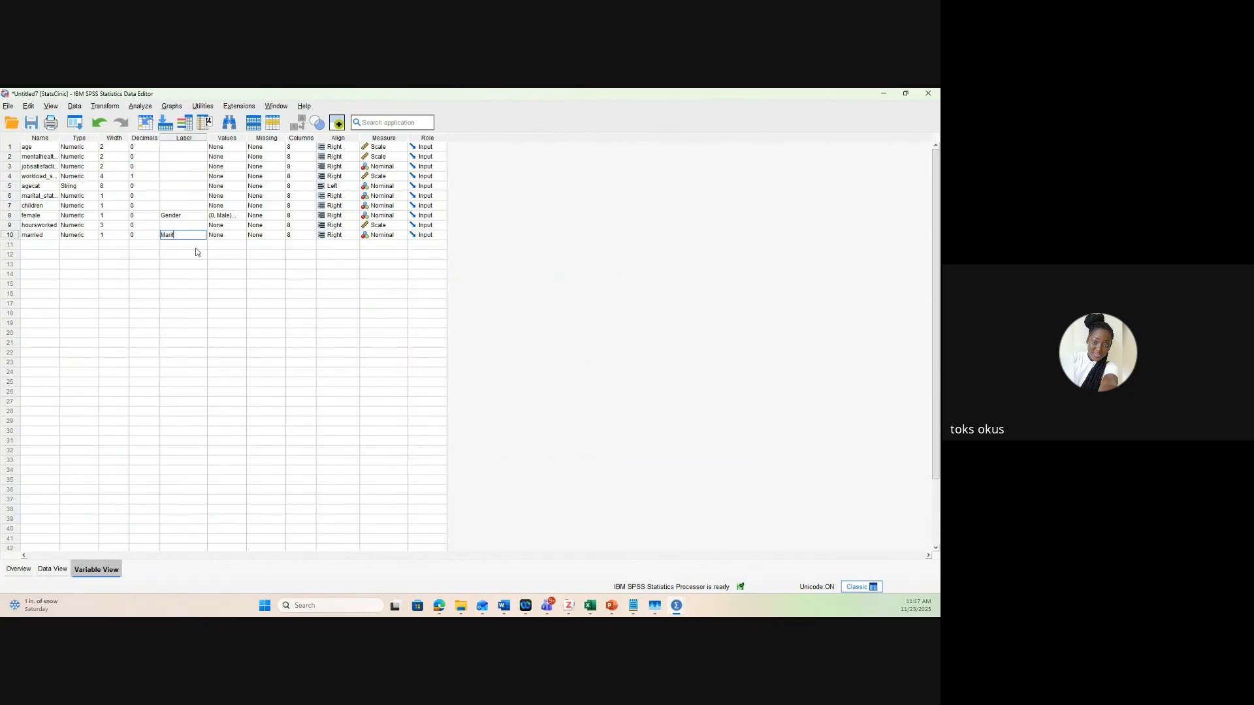
{"action": "type", "text": "Marital Staus"}
{"action": "left_click", "coordinate": [194, 237]}
{"action": "type", "text": "tus"}
Define value labels for the married variable, with 0 as Unmarried and 1 as Married
{"action": "left_click", "coordinate": [224, 237]}
{"action": "left_click", "coordinate": [241, 235]}
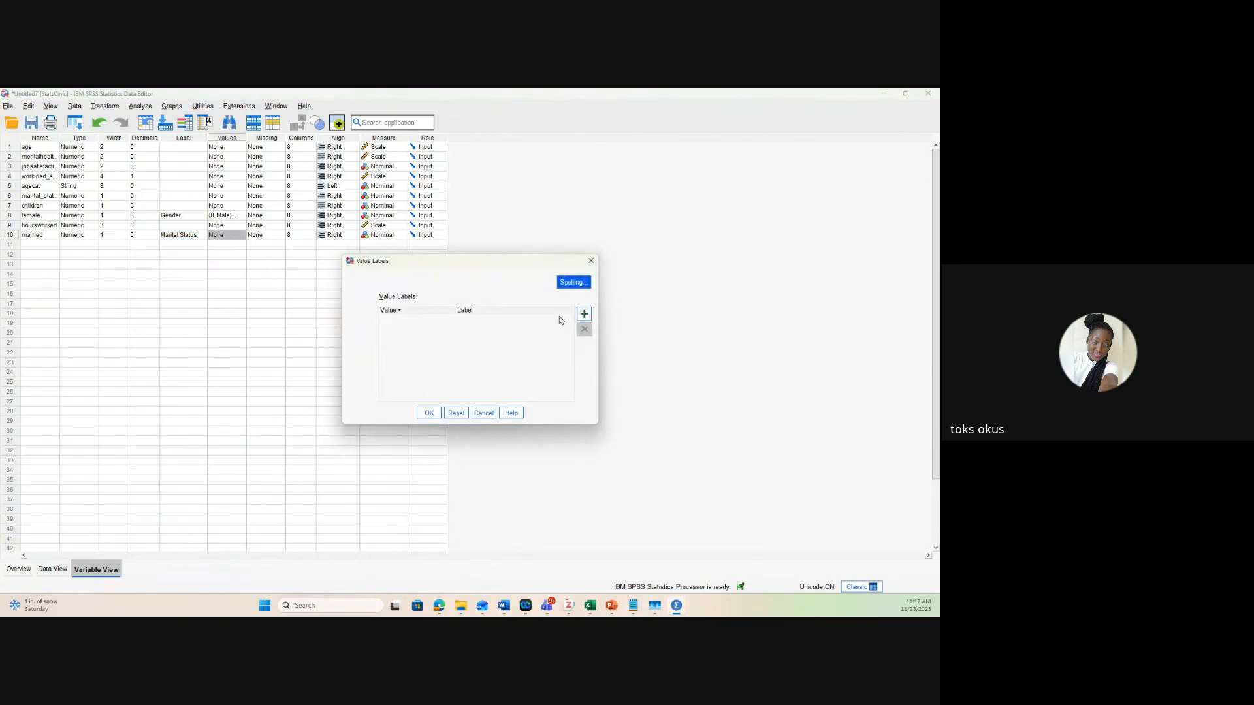
{"action": "left_click", "coordinate": [585, 316]}
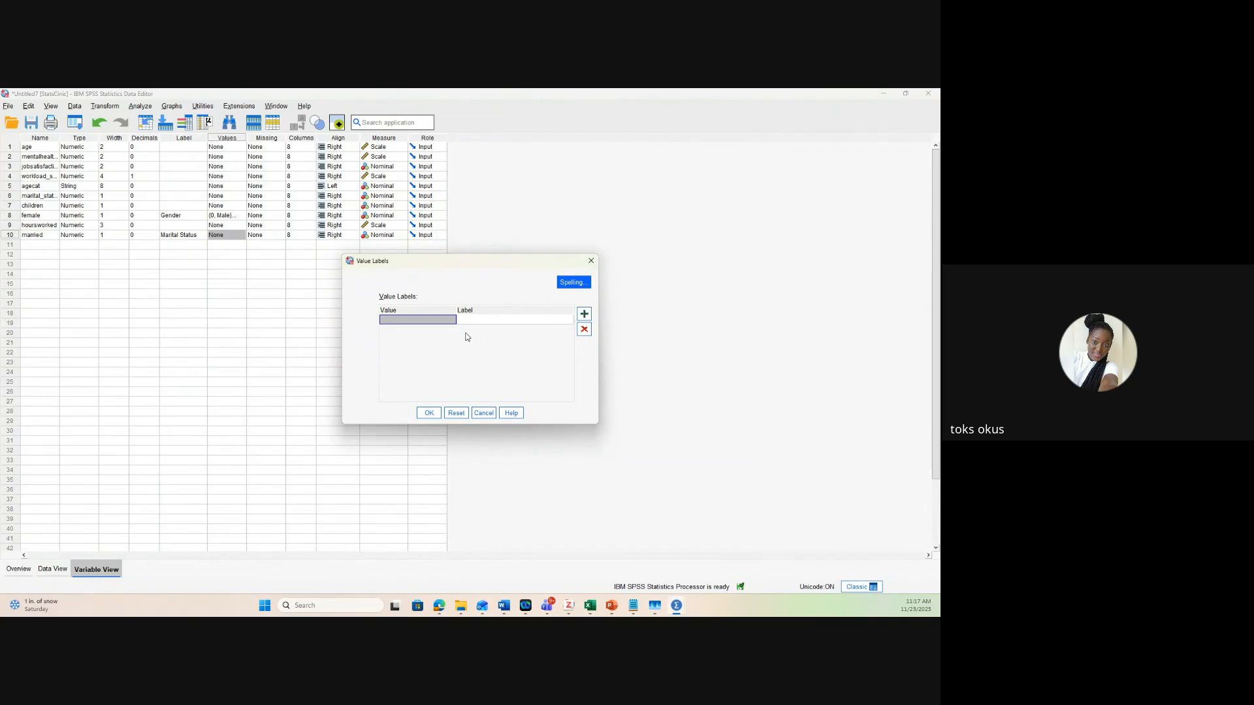
{"action": "type", "text": "0"}
{"action": "left_click", "coordinate": [487, 321]}
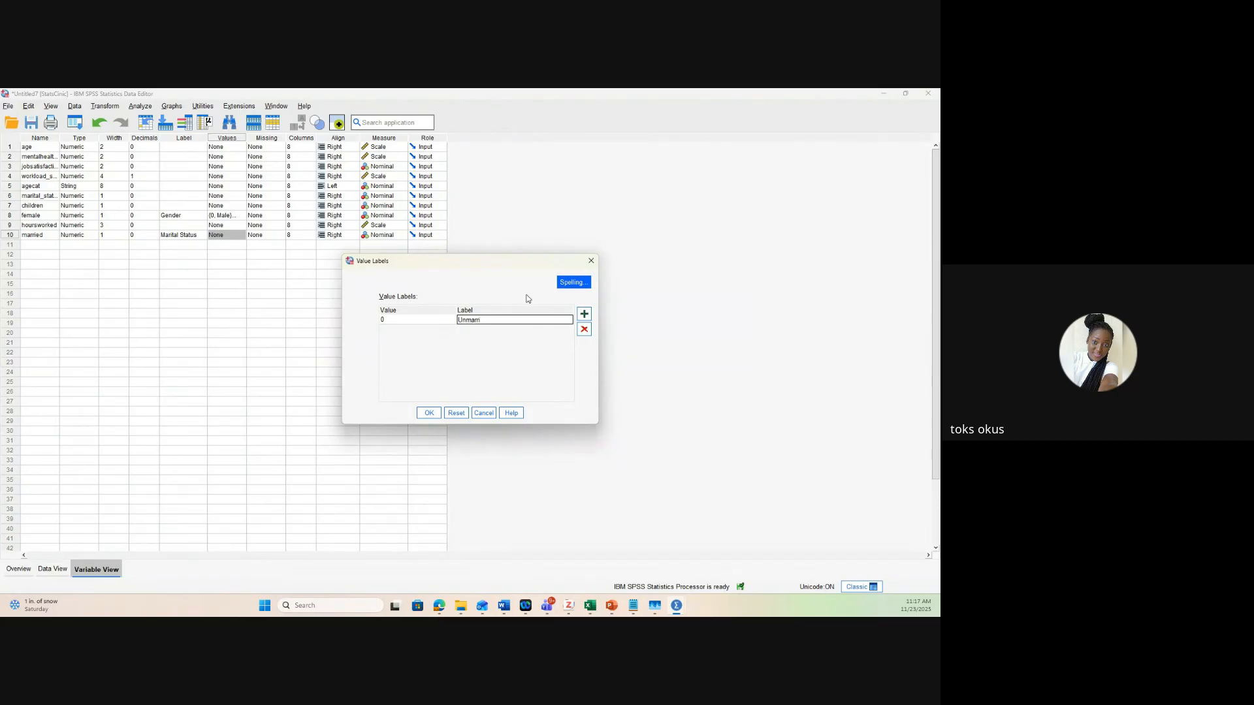
{"action": "type", "text": "Unmarried"}
{"action": "left_click", "coordinate": [584, 314]}
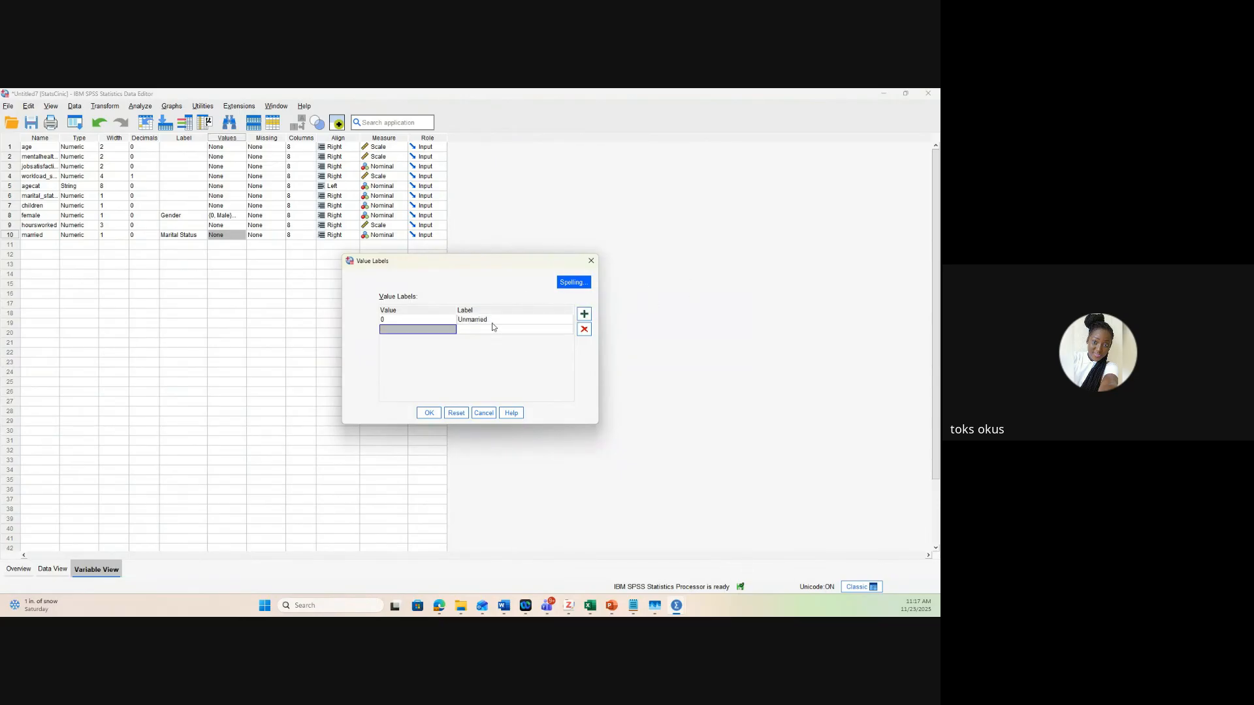
{"action": "type", "text": "1"}
{"action": "left_click", "coordinate": [470, 330]}
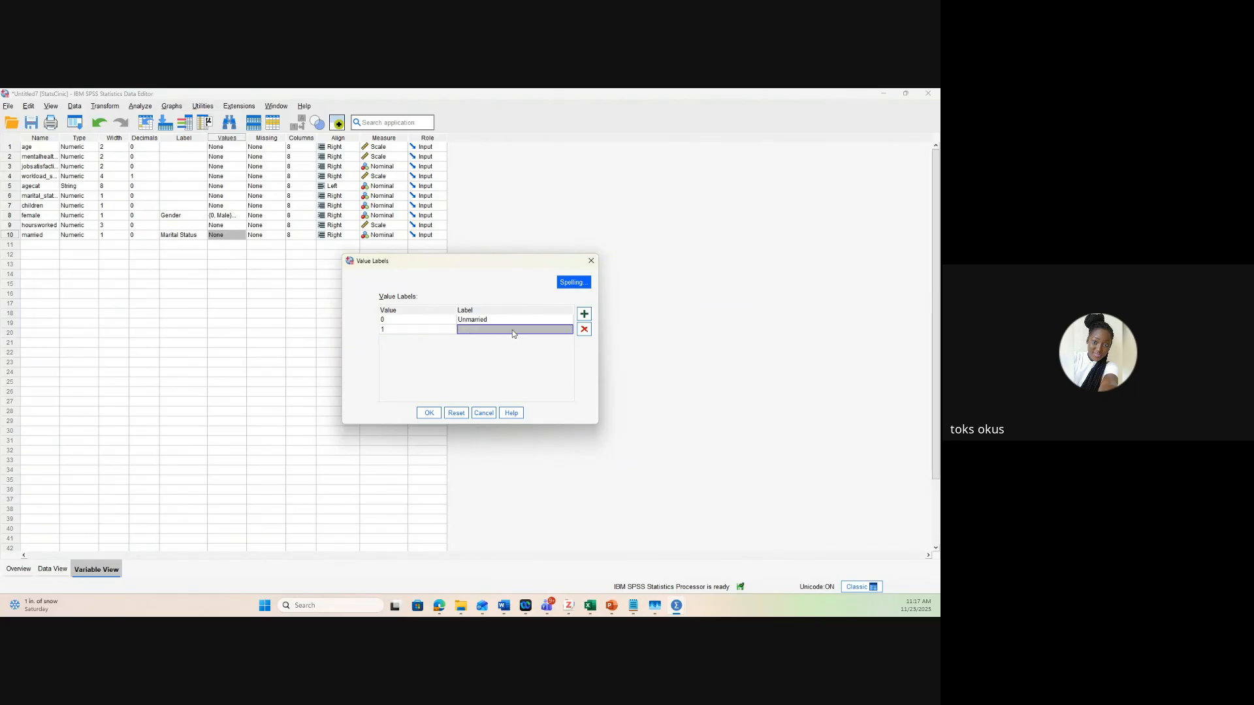
{"action": "type", "text": "Marrie"}
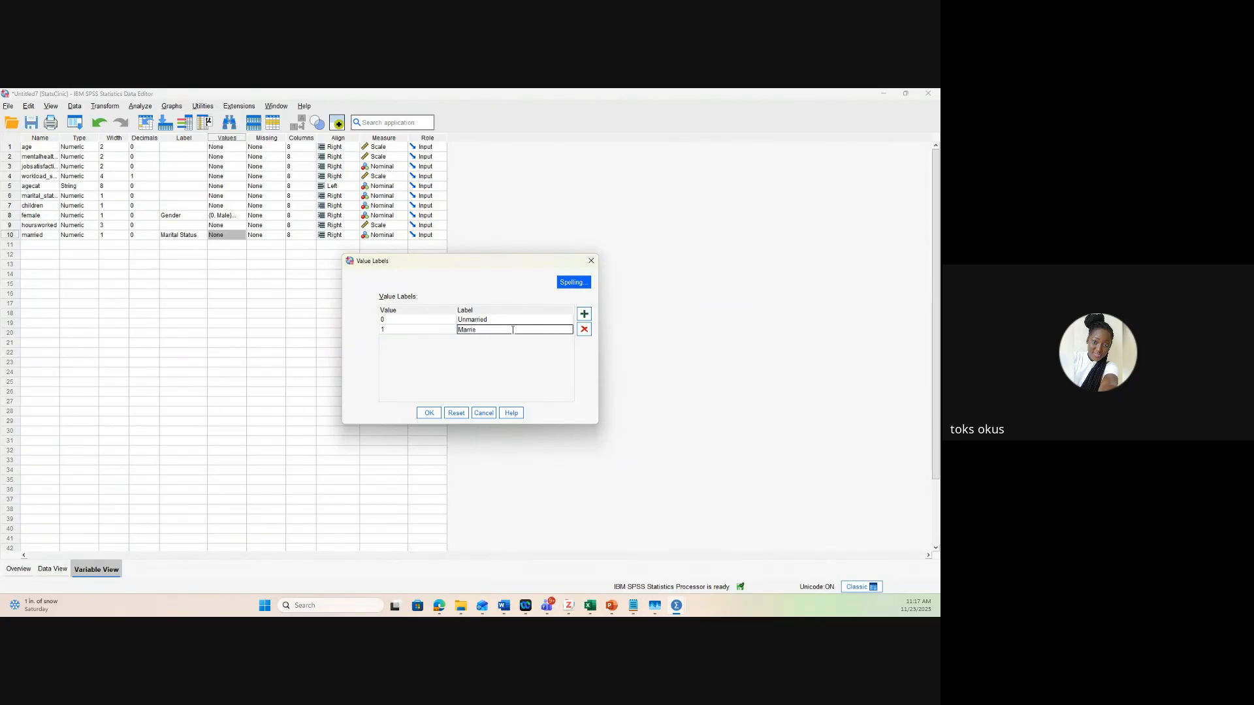
{"action": "type", "text": "d"}
{"action": "left_click", "coordinate": [412, 419]}
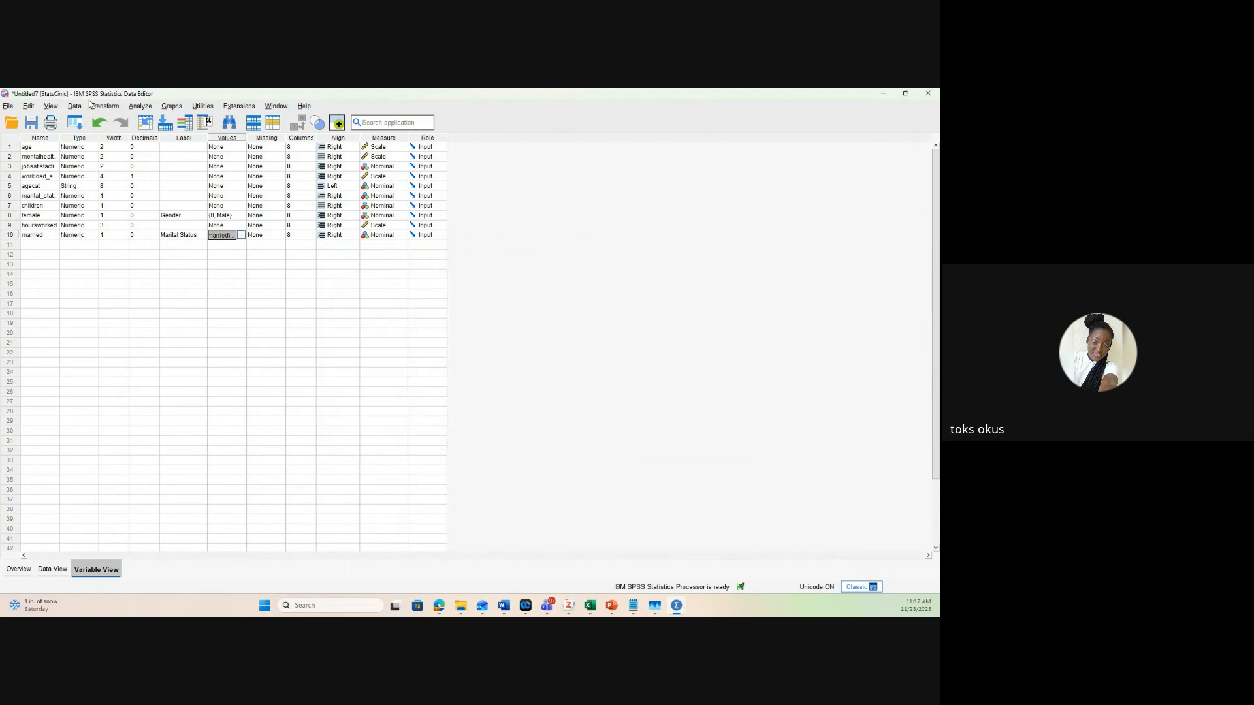
Run the Crosstabs analysis again with the labelled Gender variable in the rows and Marital Status in the columns
{"action": "left_click", "coordinate": [138, 107]}
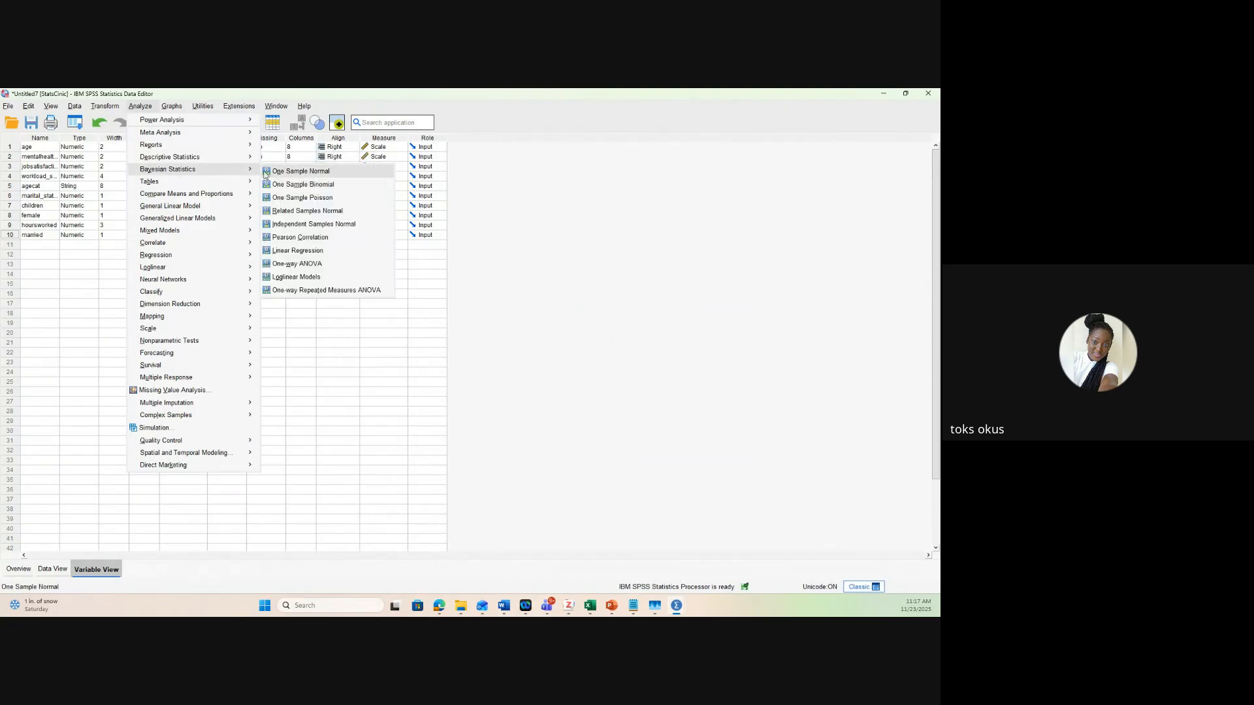
{"action": "mouse_move", "coordinate": [253, 164]}
{"action": "left_click", "coordinate": [287, 238]}
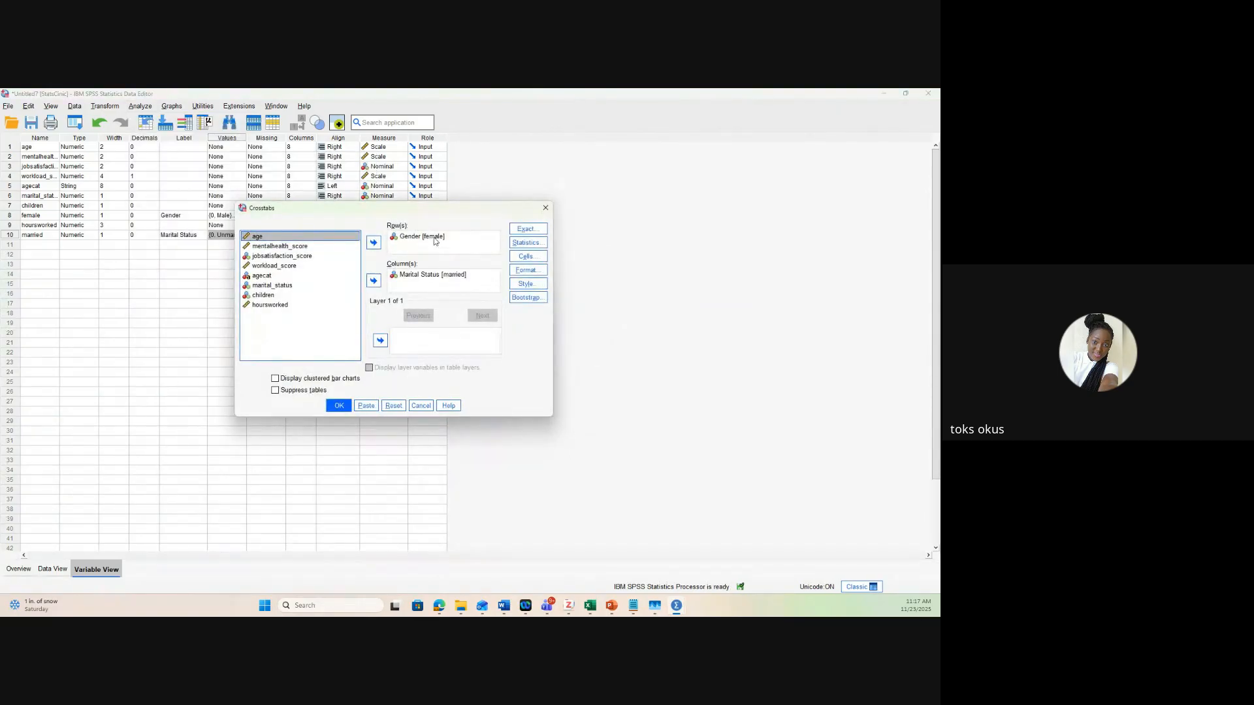
{"action": "left_click", "coordinate": [341, 407]}
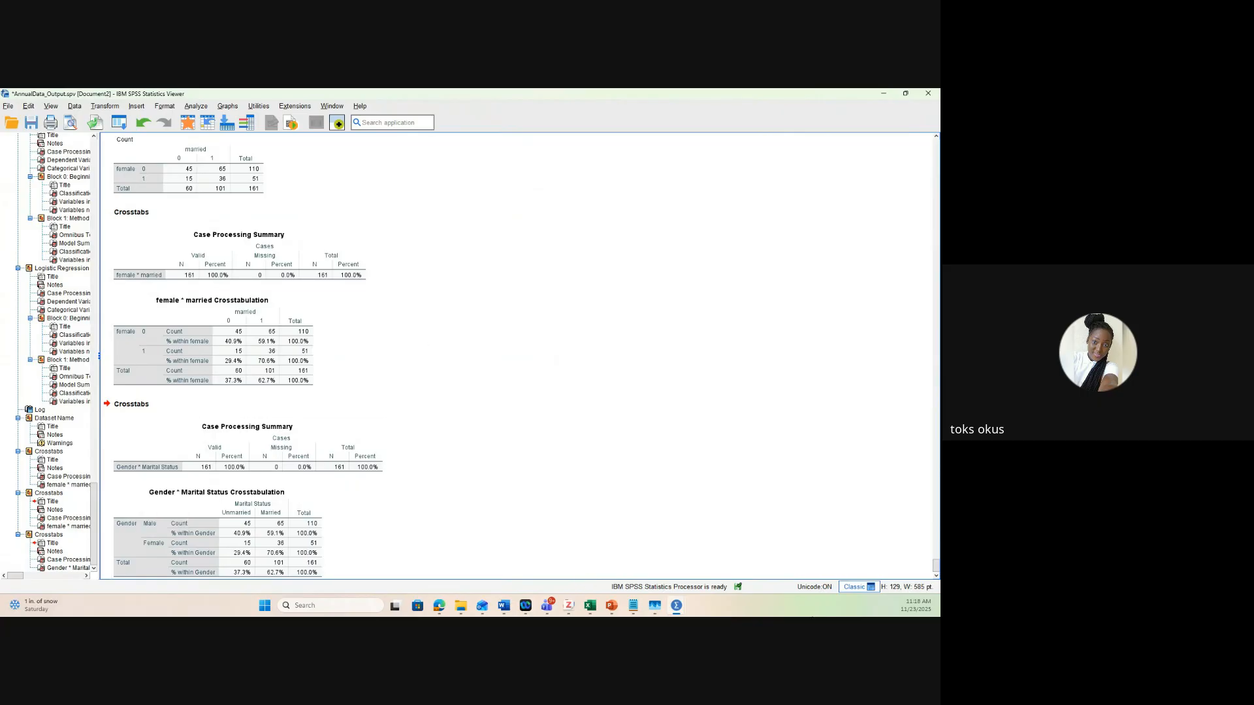
{"action": "mouse_move", "coordinate": [676, 605]}
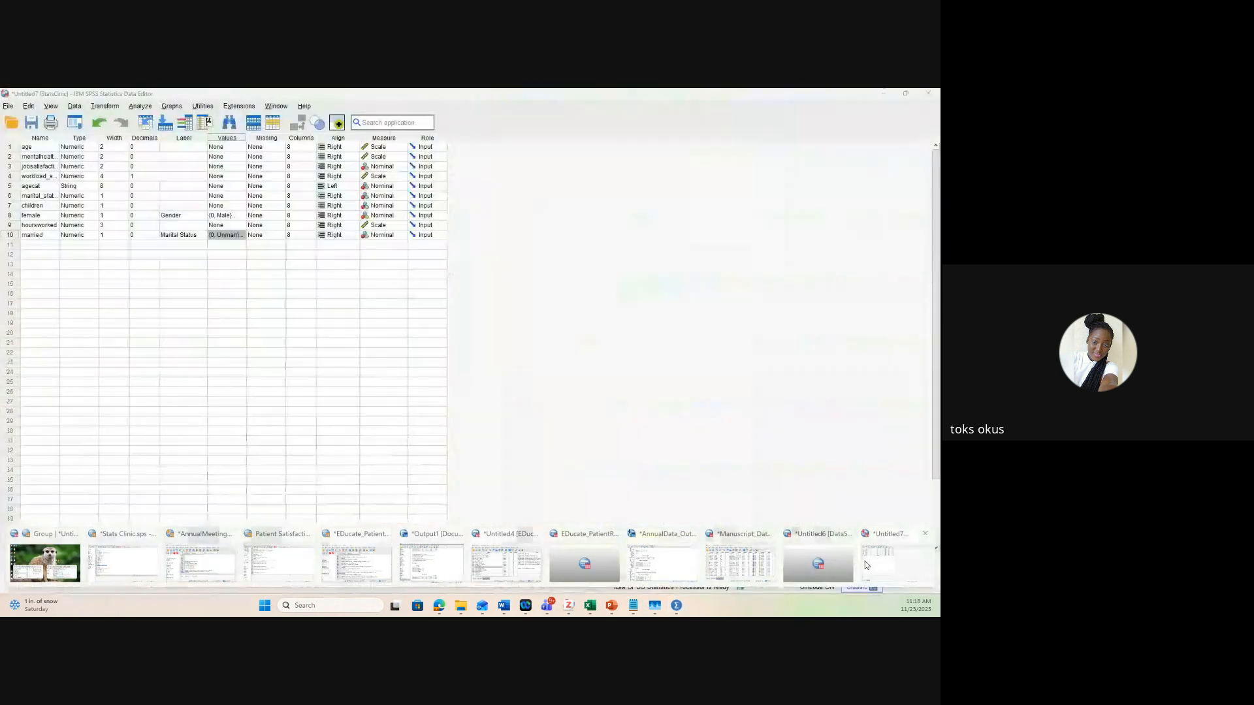
Check the variable and value labels of the StatsClinic dataset, and return to the output viewer
{"action": "left_click", "coordinate": [865, 562]}
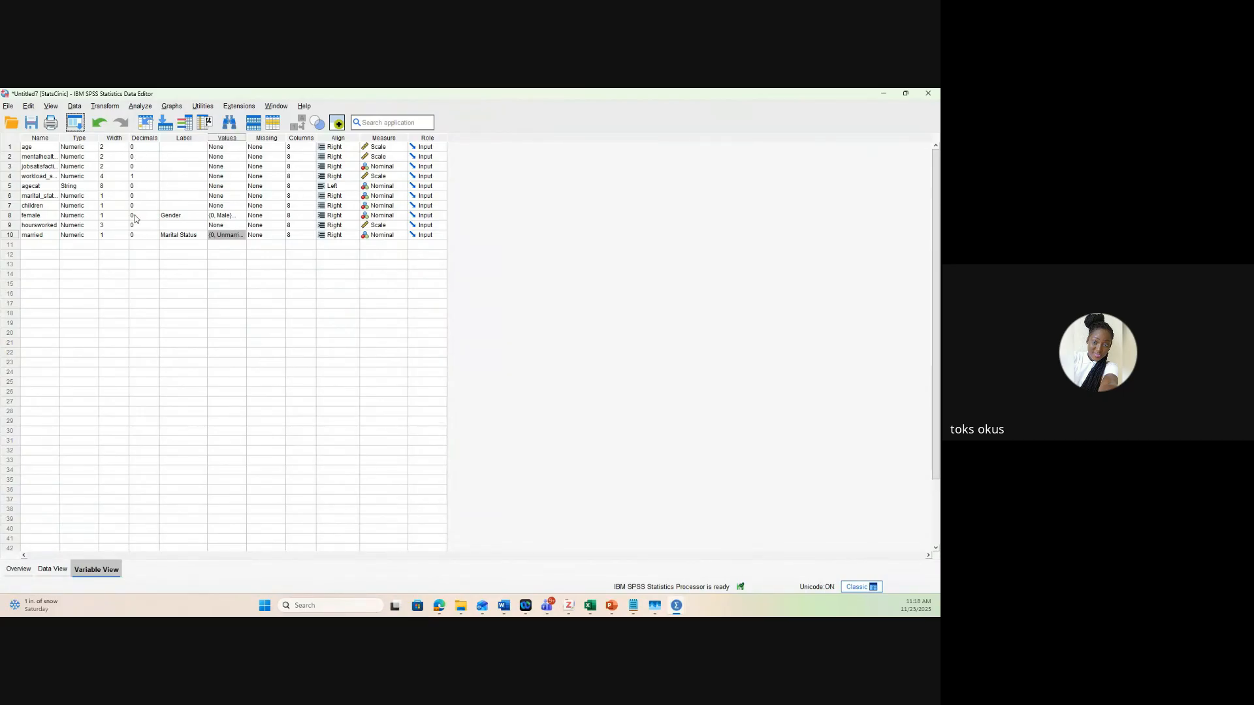
{"action": "left_click", "coordinate": [883, 93]}
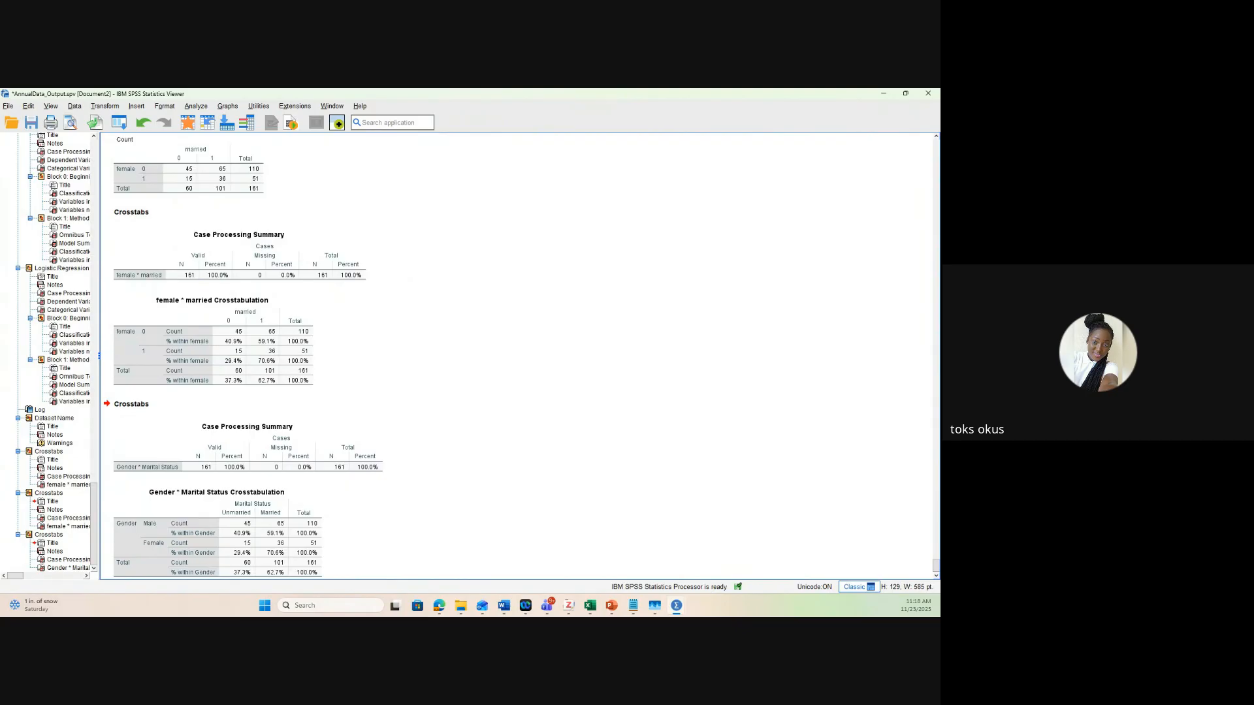
{"action": "key", "text": "alt+Tab"}
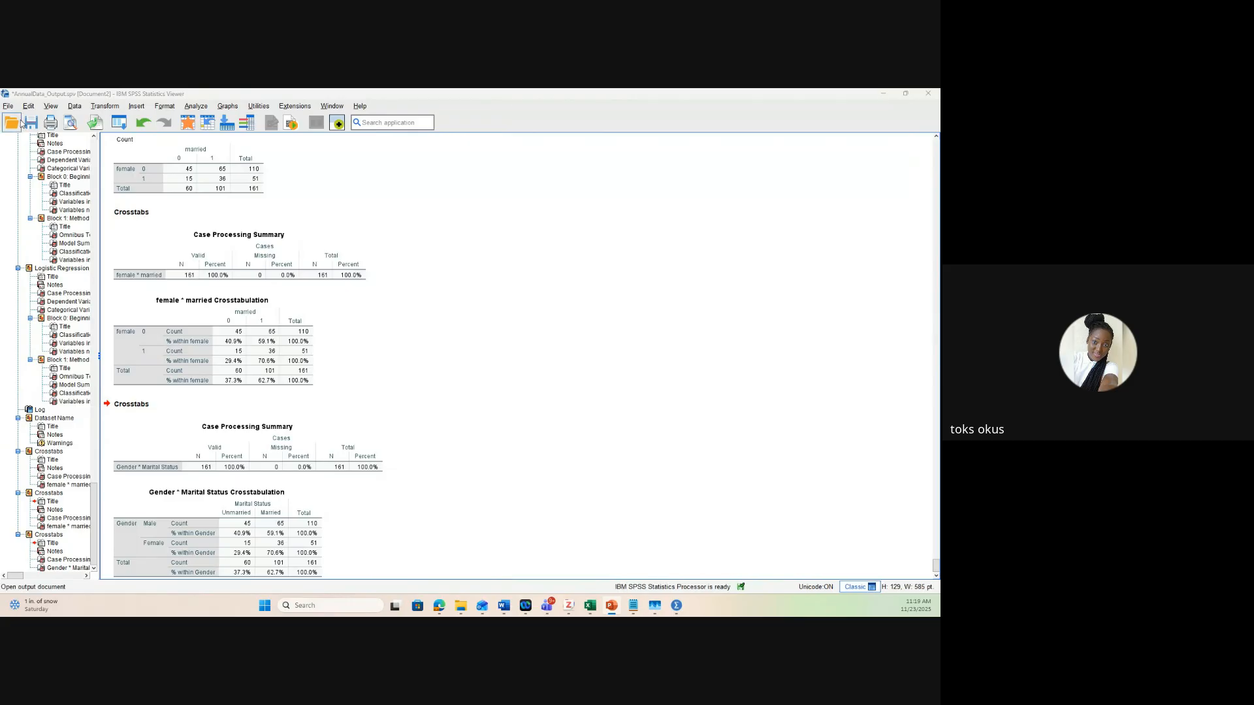
Rerun Crosstabs for Gender by Marital Status with observed counts, row percentages and the Chi-square statistic, and review the Chi-Square Tests table
{"action": "left_click", "coordinate": [197, 107]}
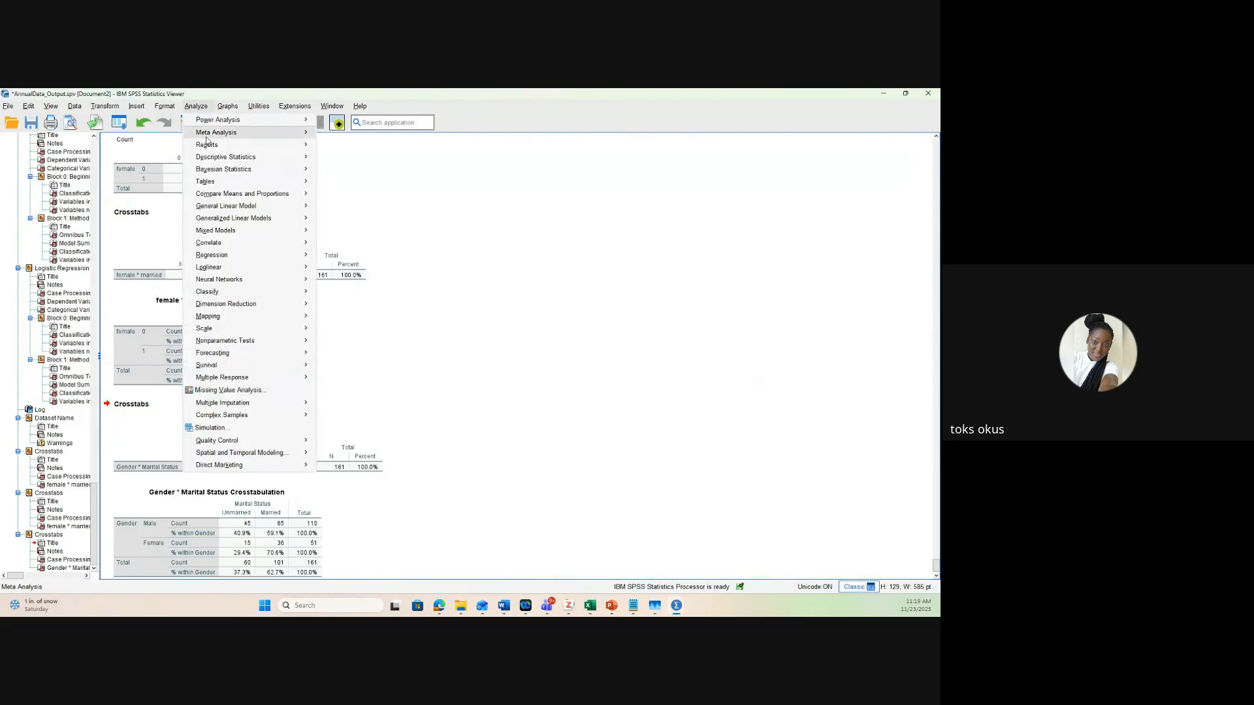
{"action": "mouse_move", "coordinate": [222, 160]}
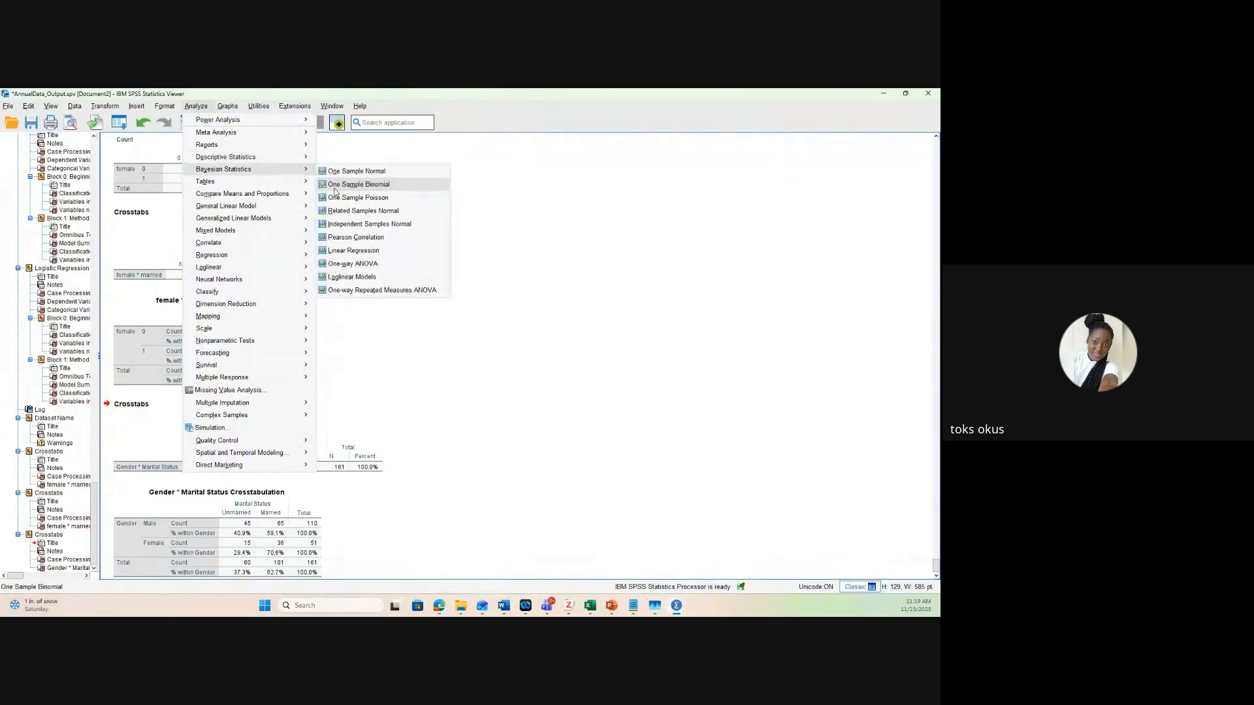
{"action": "left_click", "coordinate": [353, 240]}
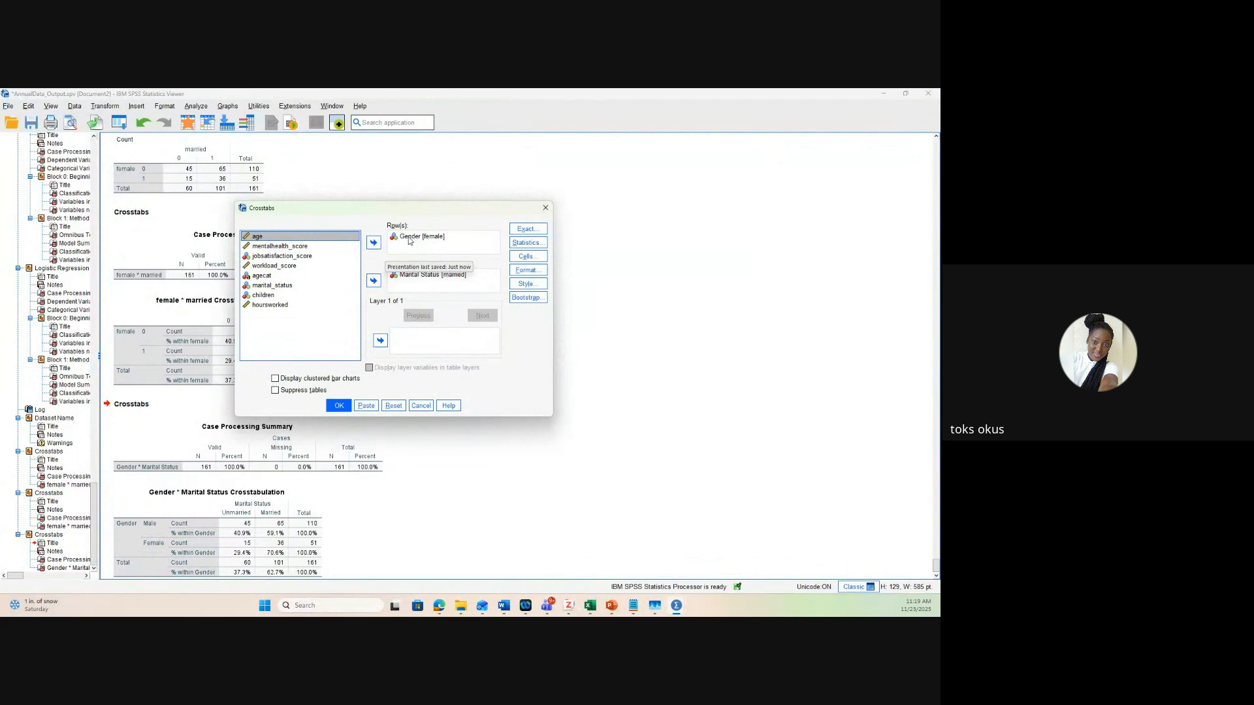
{"action": "left_click", "coordinate": [528, 256]}
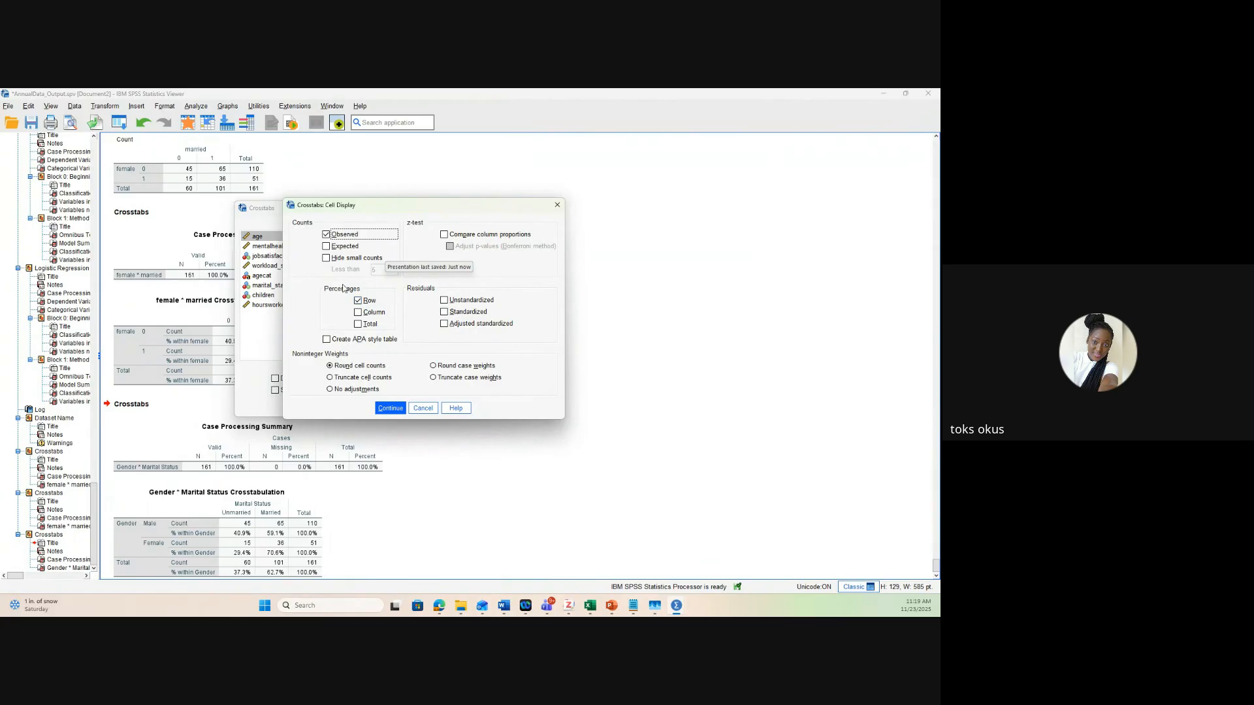
{"action": "left_click", "coordinate": [385, 407]}
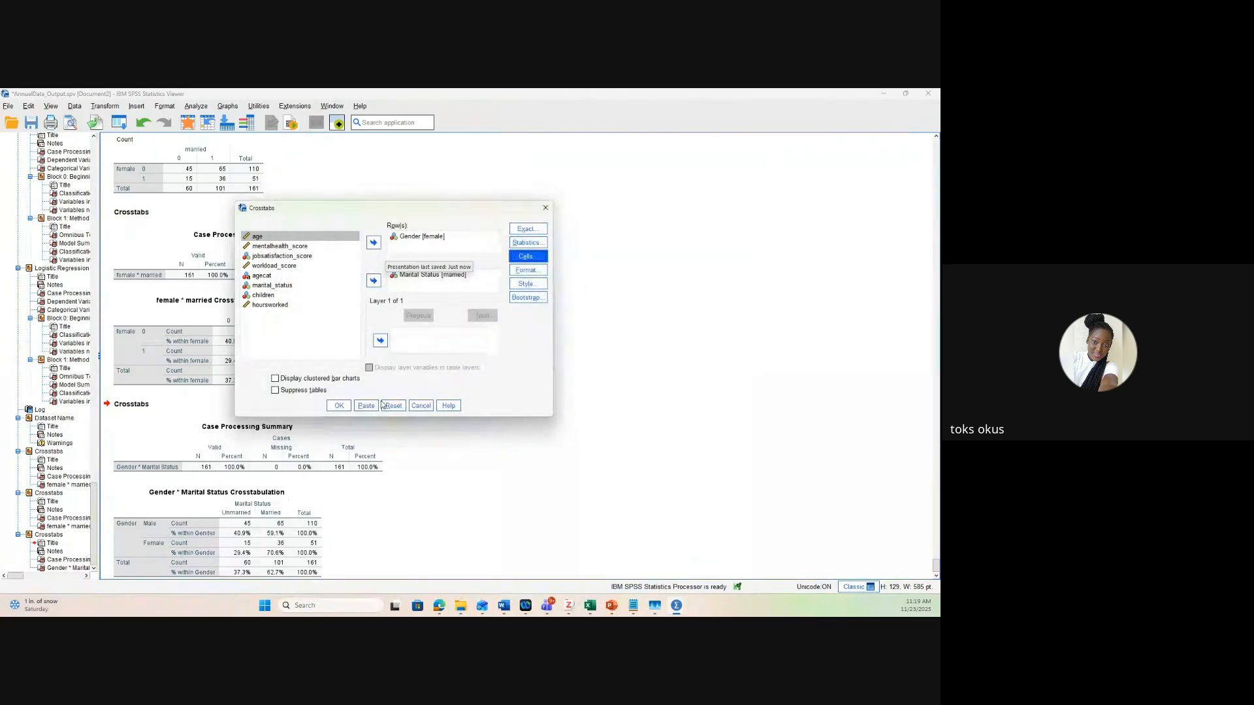
{"action": "left_click", "coordinate": [526, 242]}
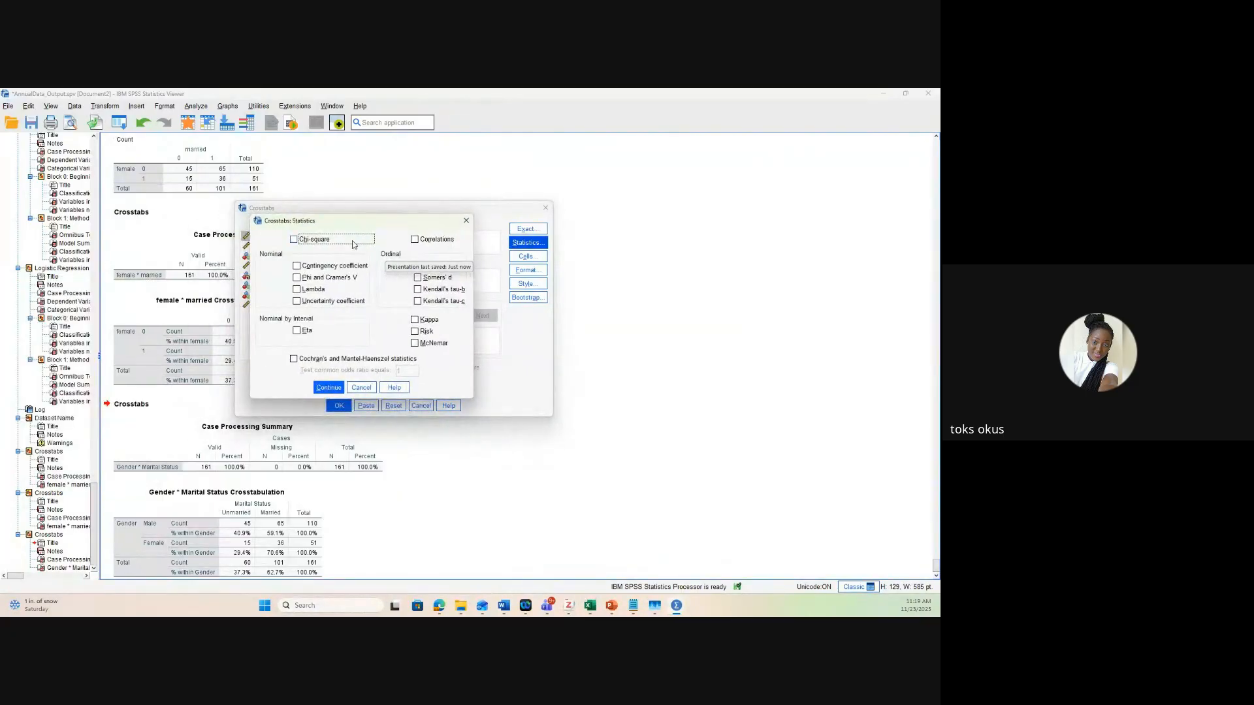
{"action": "left_click", "coordinate": [294, 240]}
{"action": "left_click", "coordinate": [329, 388]}
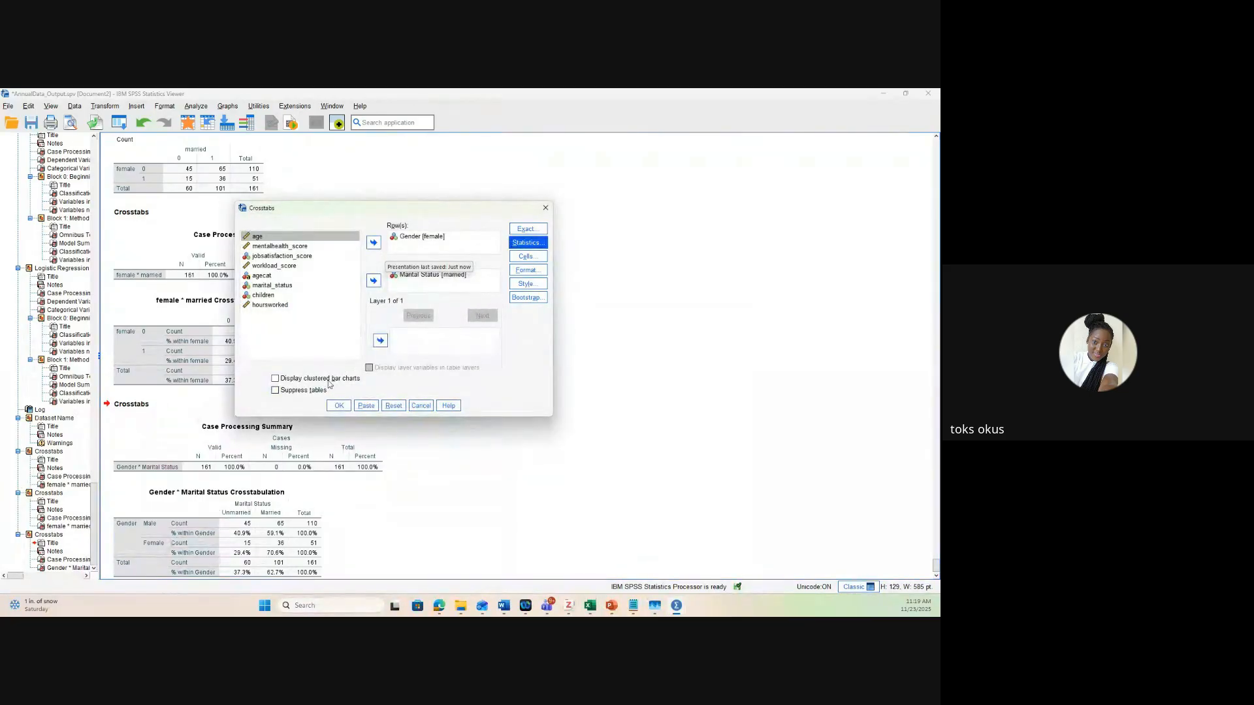
{"action": "left_click", "coordinate": [339, 406]}
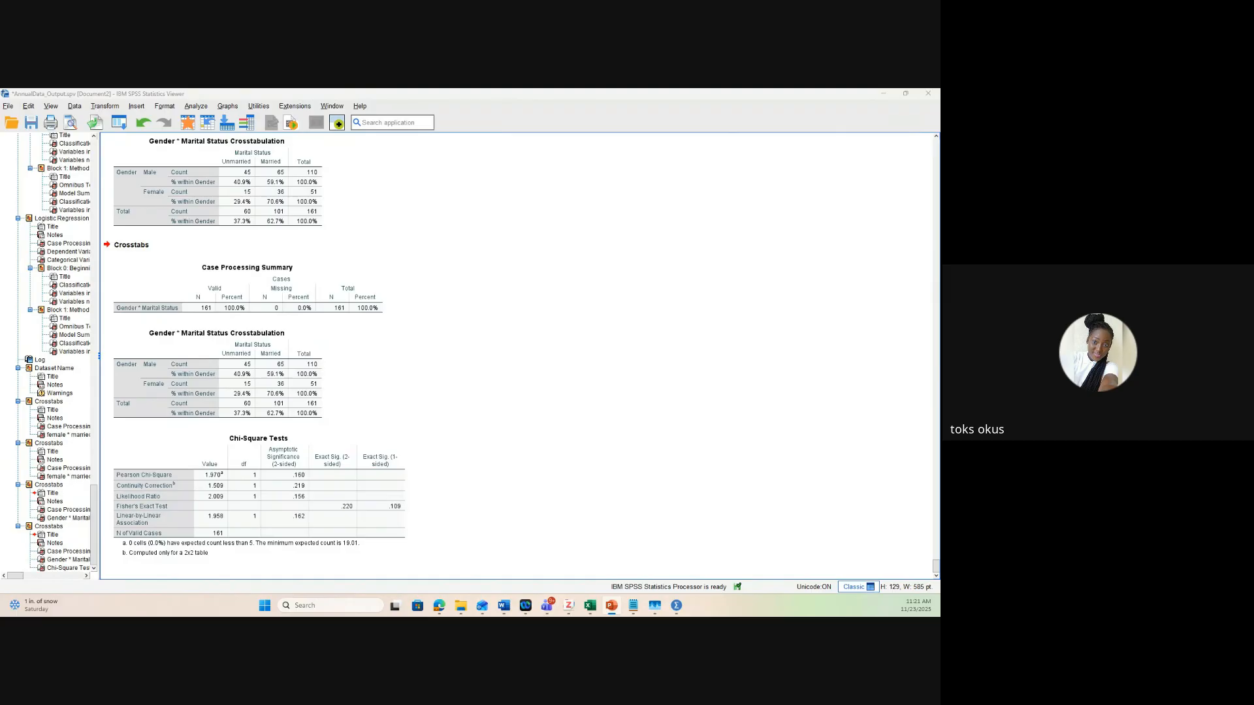
{"action": "left_click", "coordinate": [290, 522]}
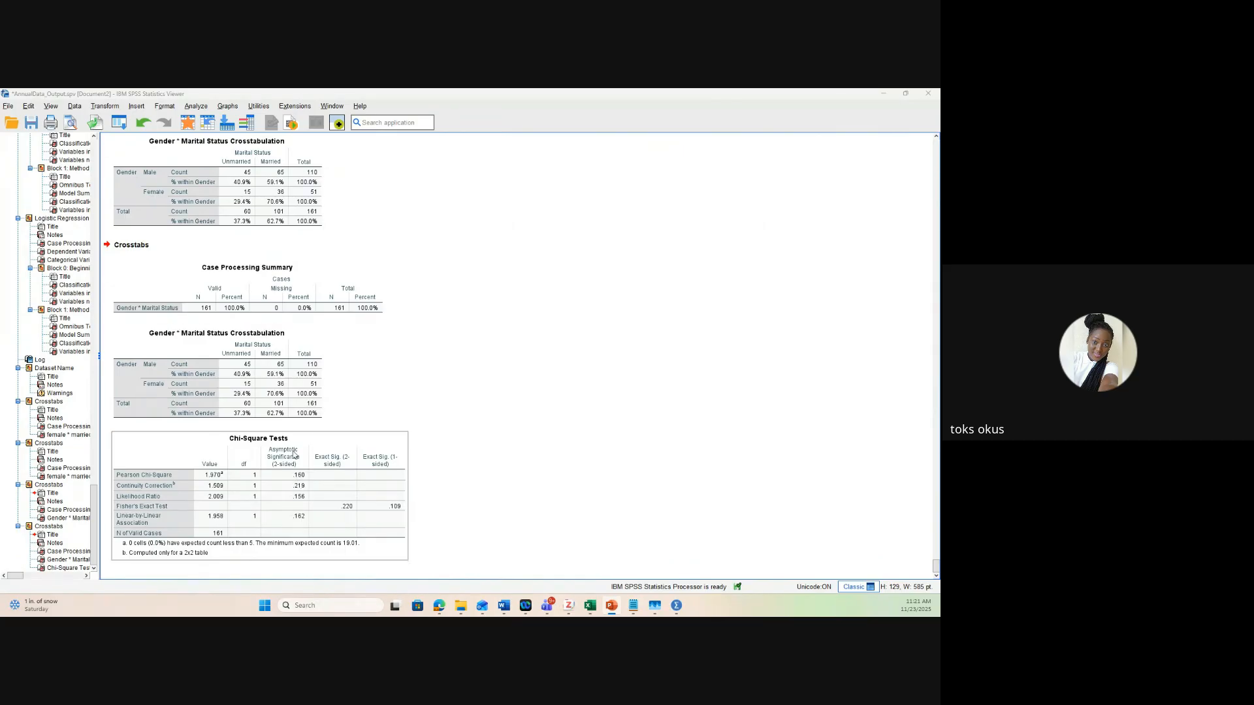
{"action": "mouse_move", "coordinate": [298, 483]}
{"action": "left_mouse_down"}
{"action": "mouse_move", "coordinate": [225, 319]}
{"action": "mouse_move", "coordinate": [213, 367]}
{"action": "mouse_move", "coordinate": [285, 488]}
{"action": "left_mouse_up"}
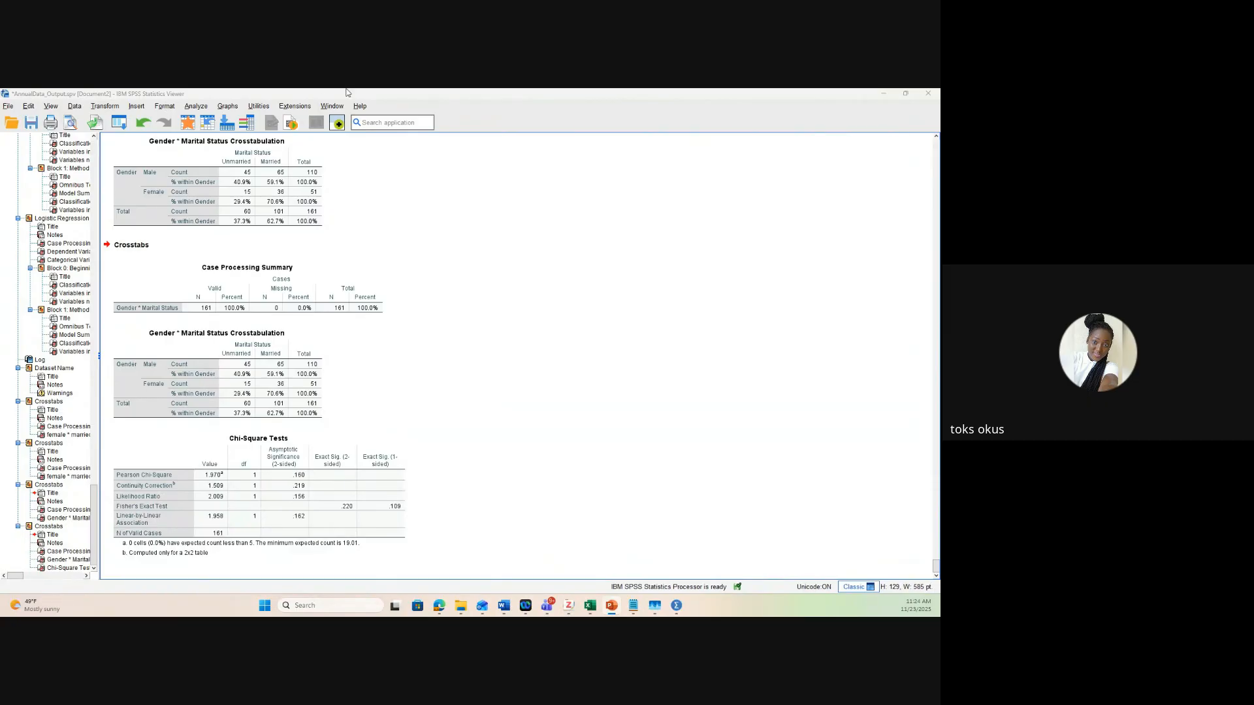
{"action": "mouse_move", "coordinate": [533, 96]}
{"action": "left_mouse_down"}
{"action": "mouse_move", "coordinate": [634, 107]}
{"action": "mouse_move", "coordinate": [469, 111]}
{"action": "mouse_move", "coordinate": [529, 114]}
{"action": "left_mouse_up"}
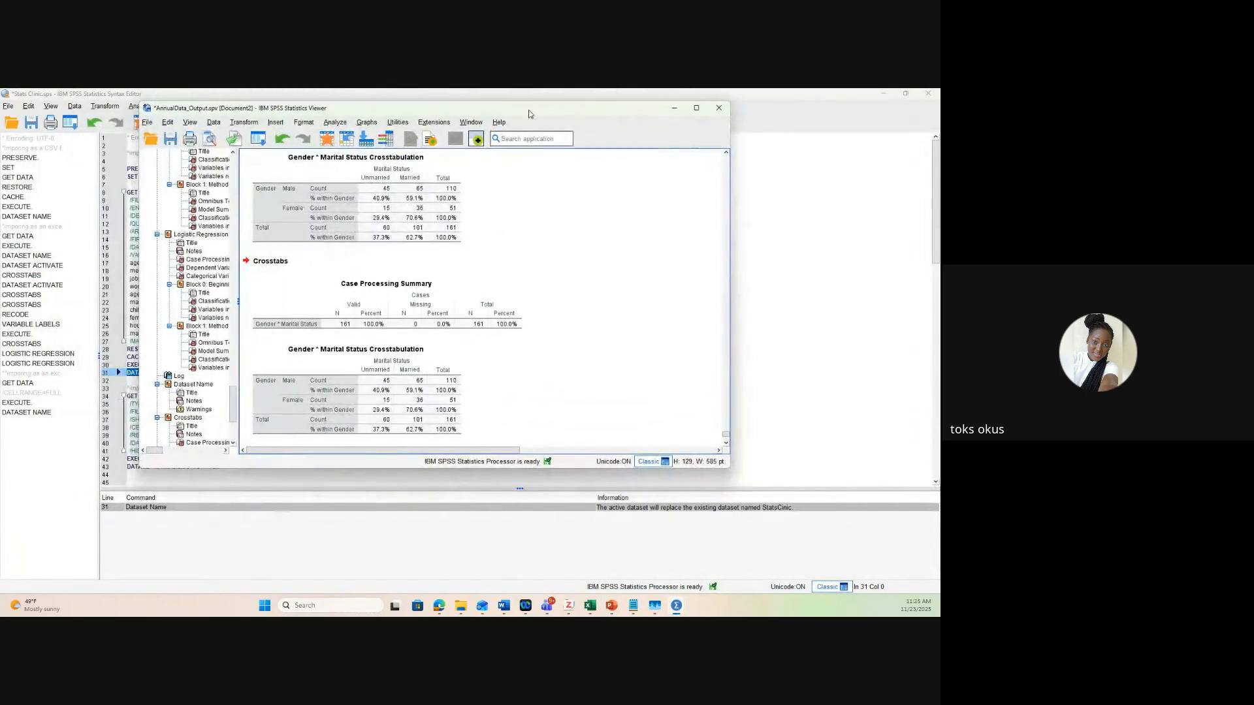
{"action": "left_click", "coordinate": [697, 108]}
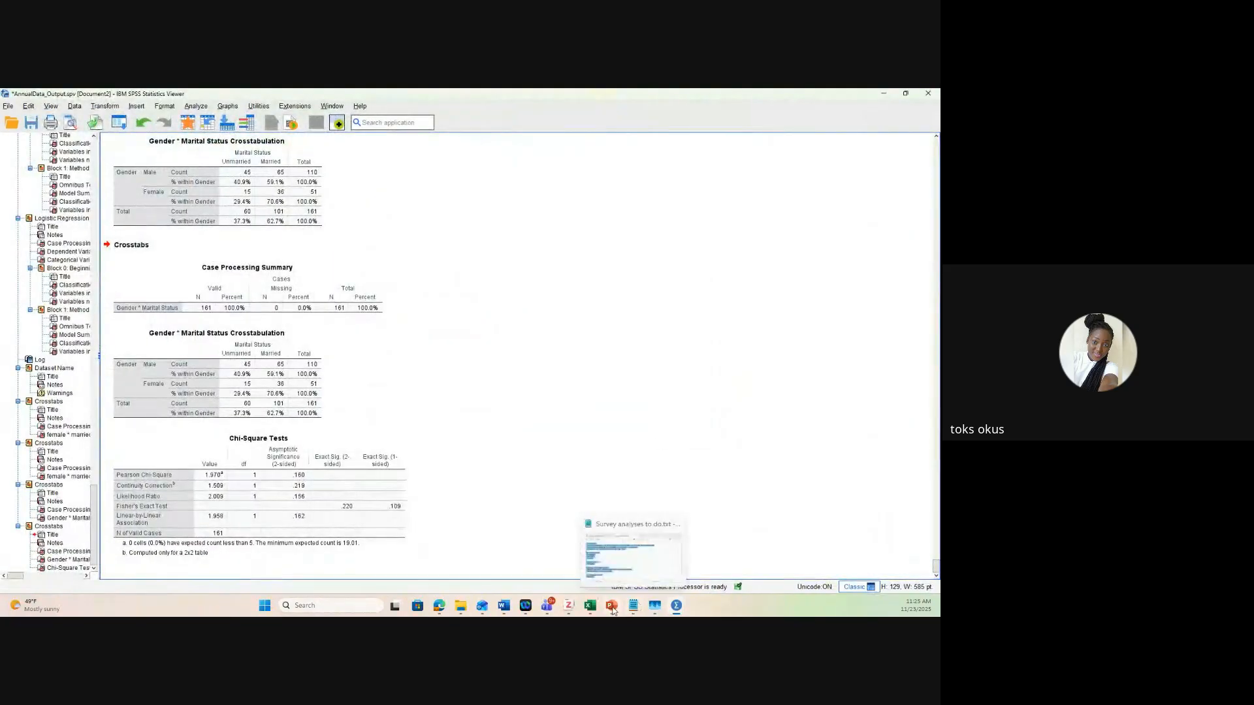
{"action": "mouse_move", "coordinate": [439, 612]}
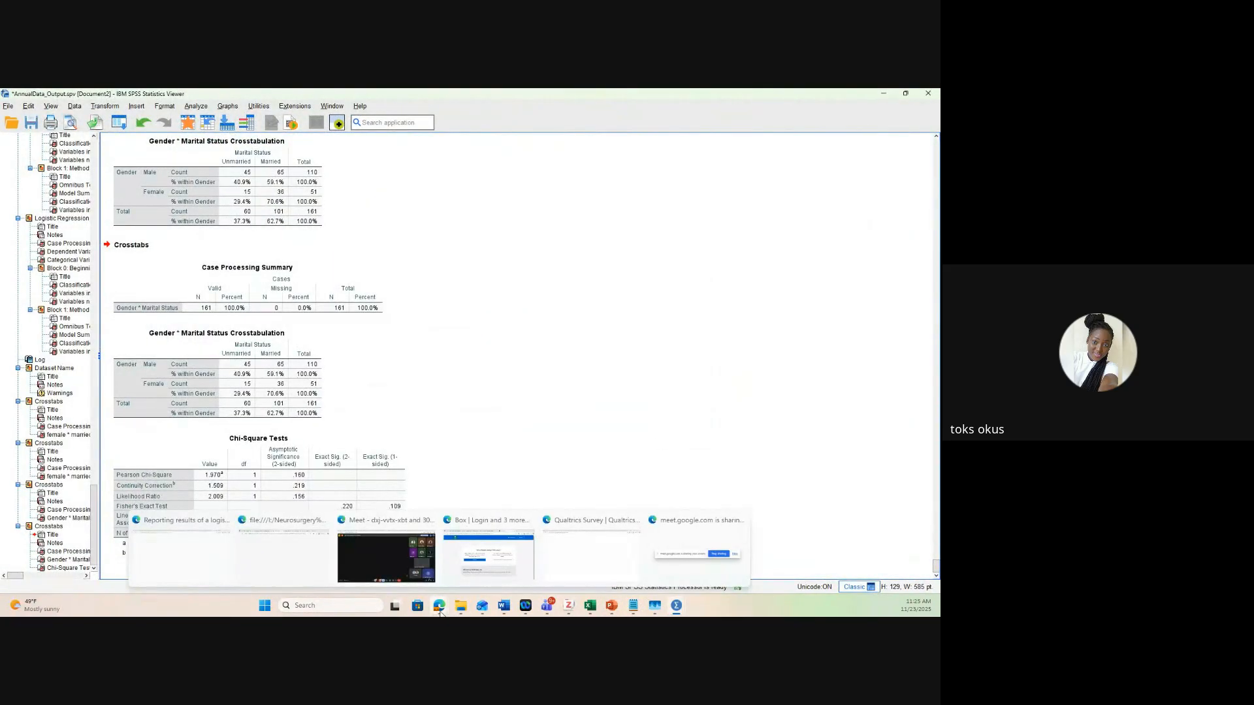
{"action": "mouse_move", "coordinate": [402, 563]}
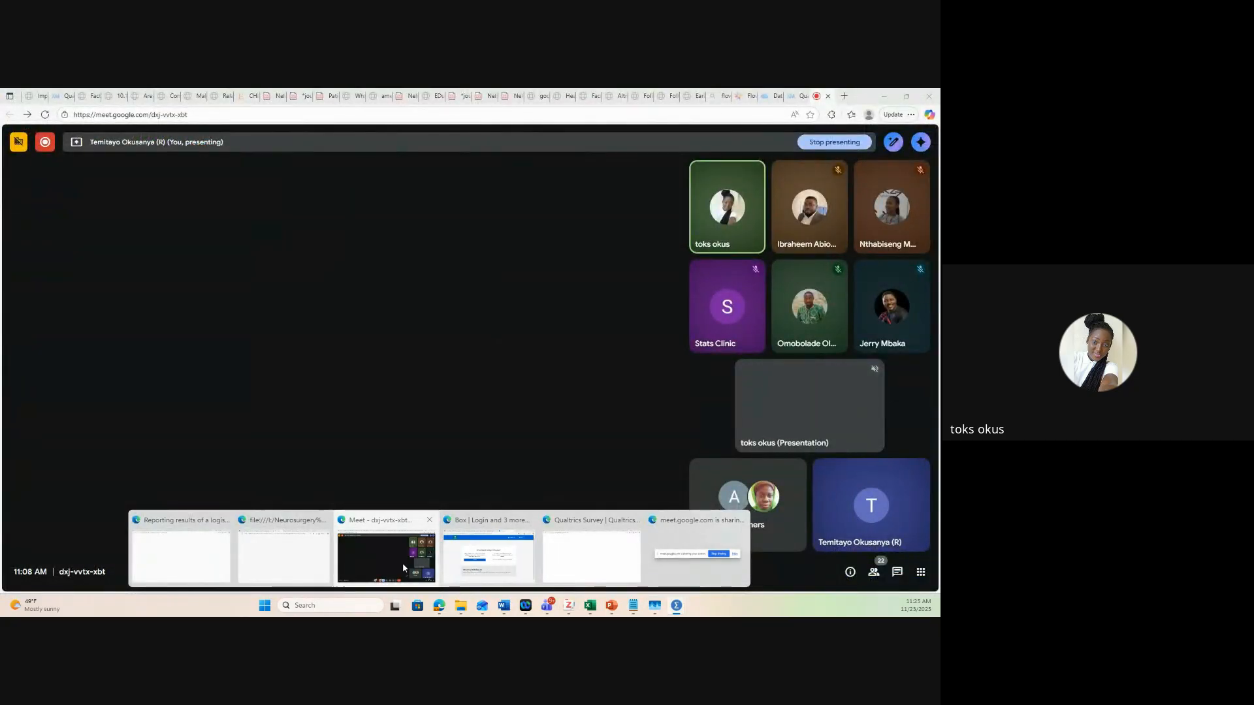
{"action": "left_click", "coordinate": [402, 563]}
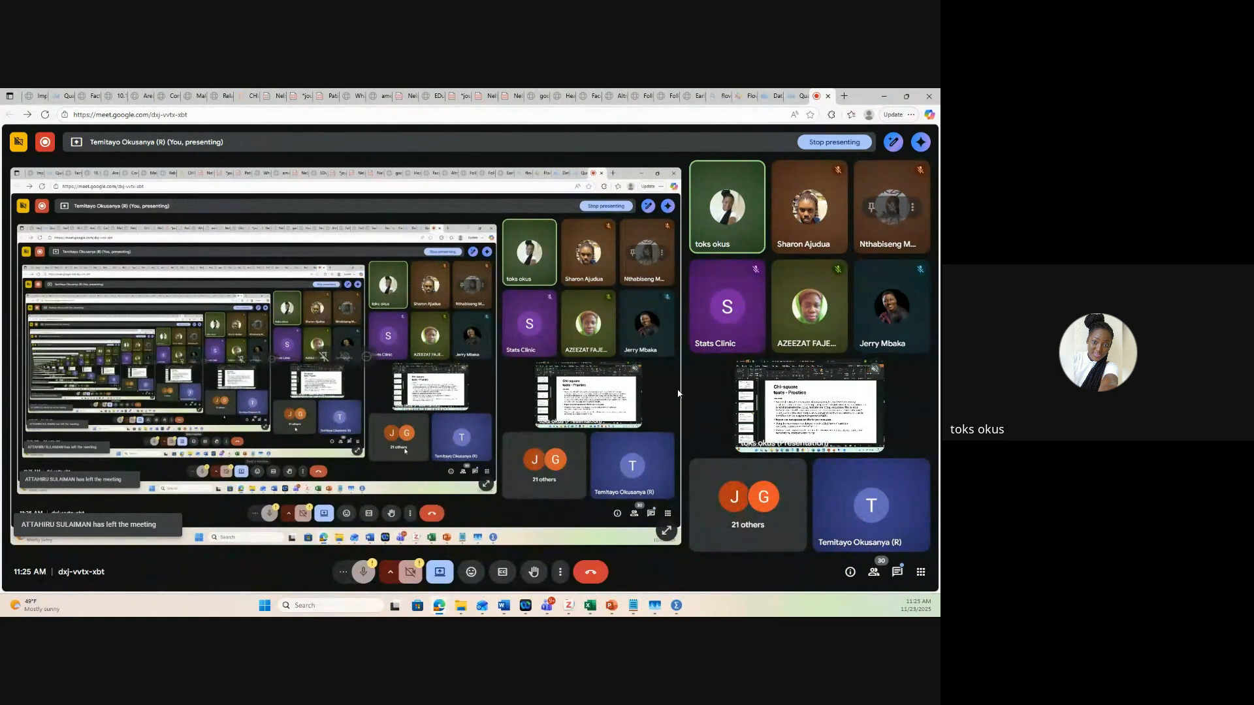
{"action": "left_click", "coordinate": [883, 96]}
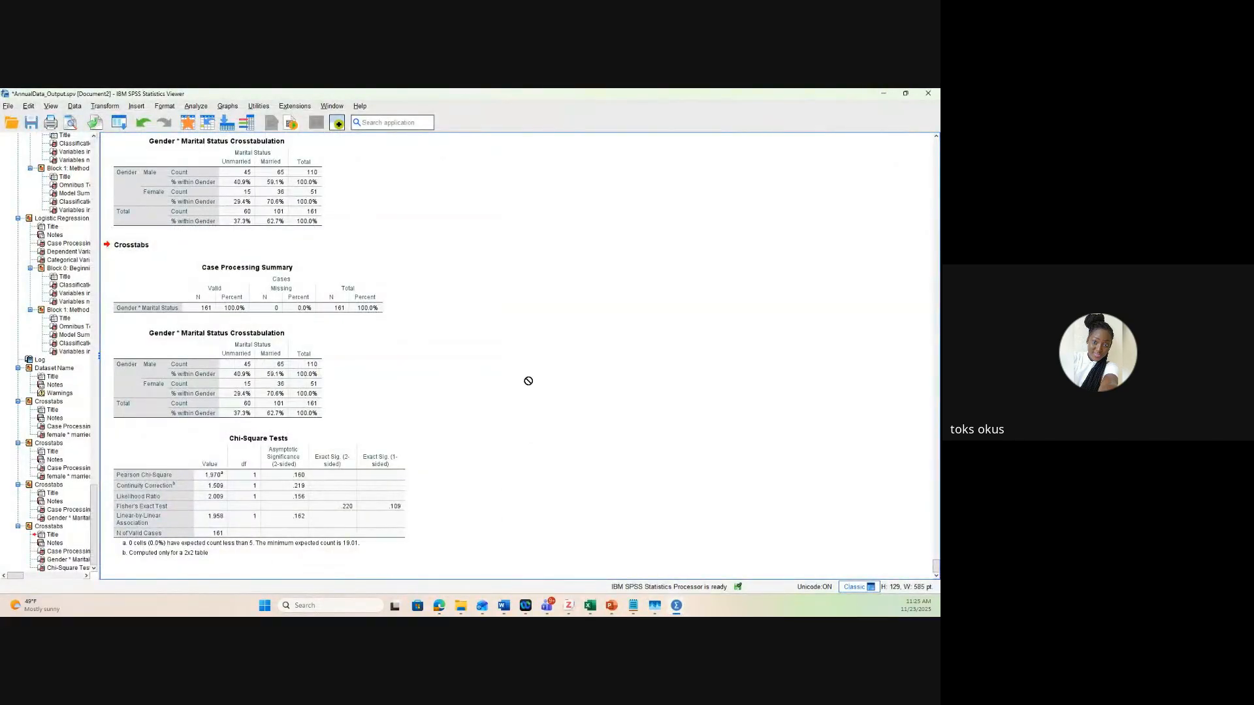
{"action": "key", "text": "alt+Tab"}
Import menopause.csv from Downloads as CSV data with the default reading options, and maximize the new dataset's window
{"action": "left_click", "coordinate": [11, 106]}
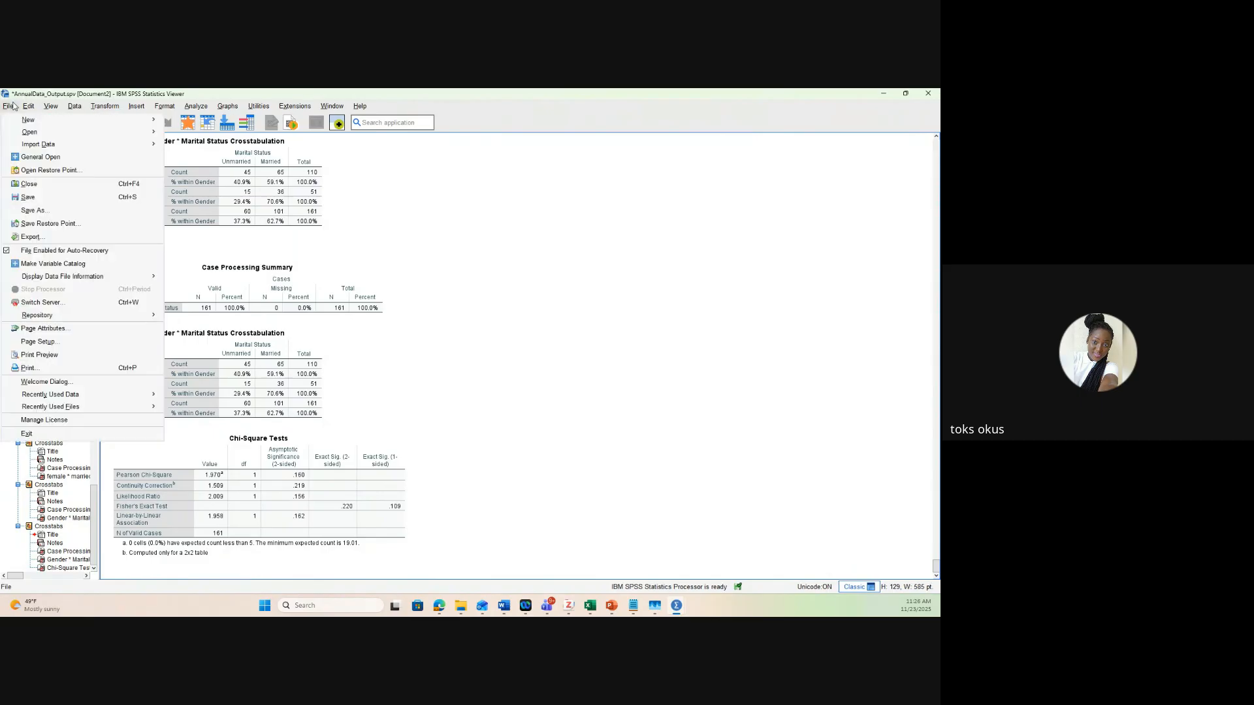
{"action": "left_click", "coordinate": [12, 107]}
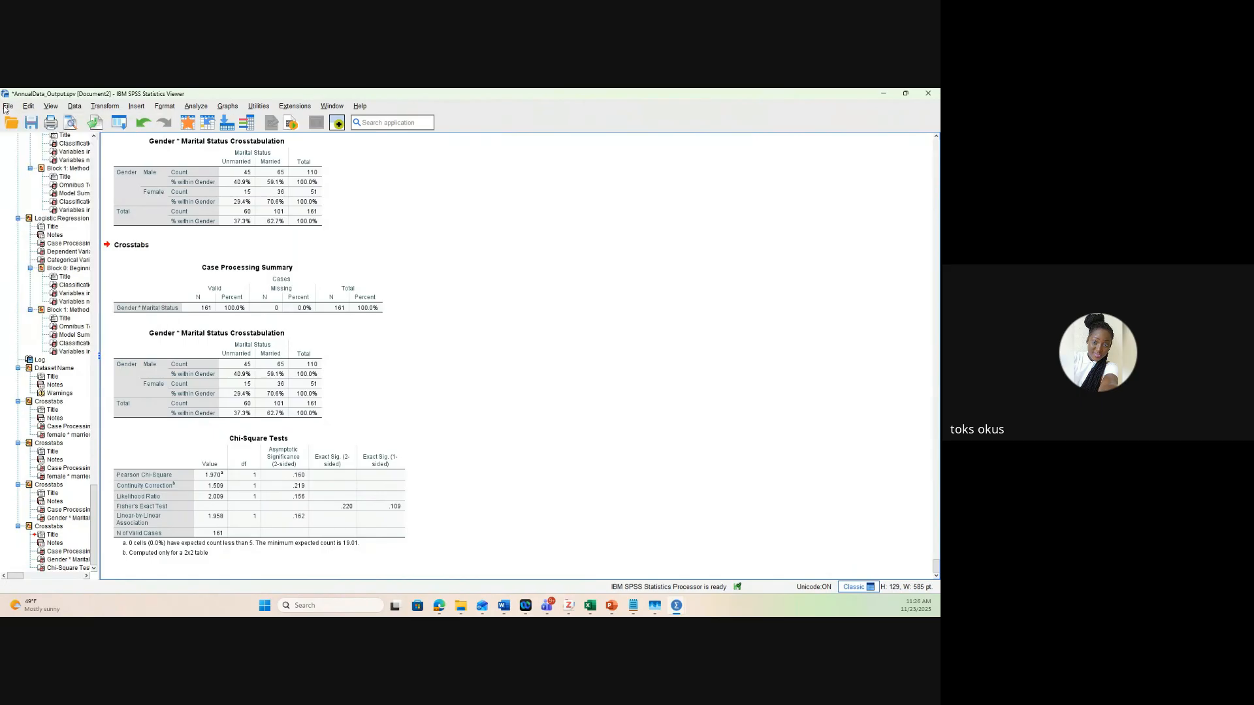
{"action": "left_click", "coordinate": [6, 107]}
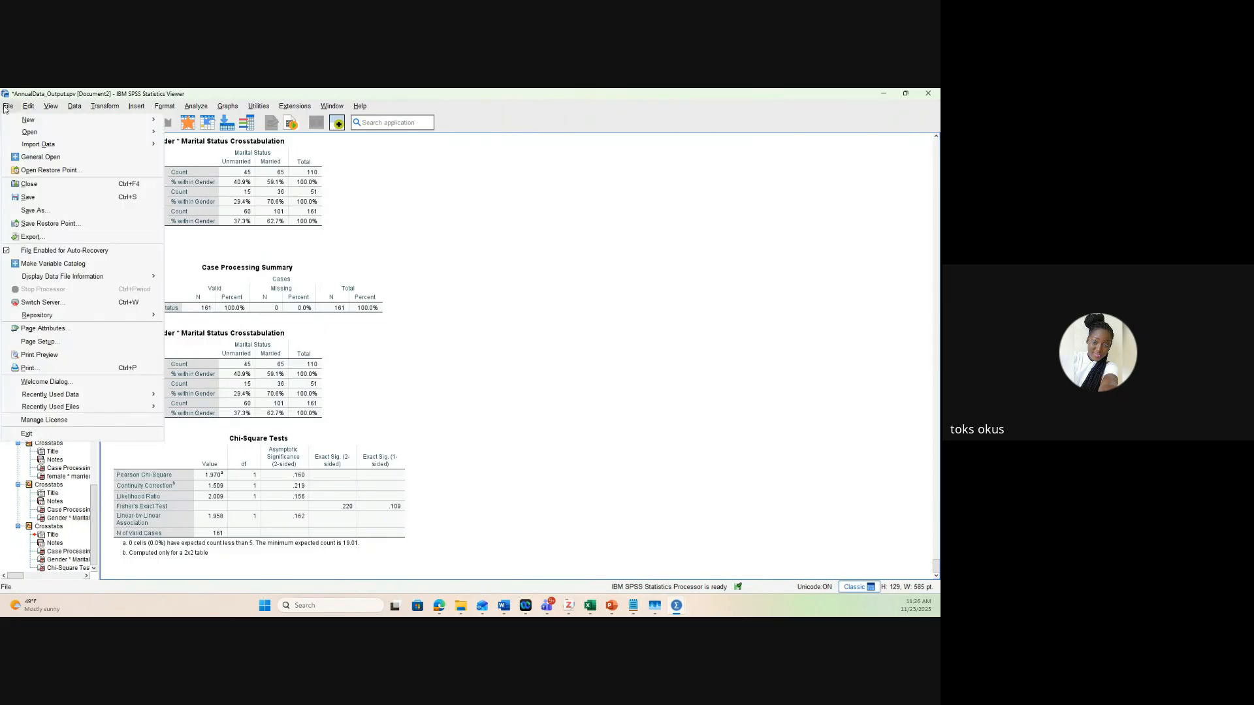
{"action": "key", "text": "Right"}
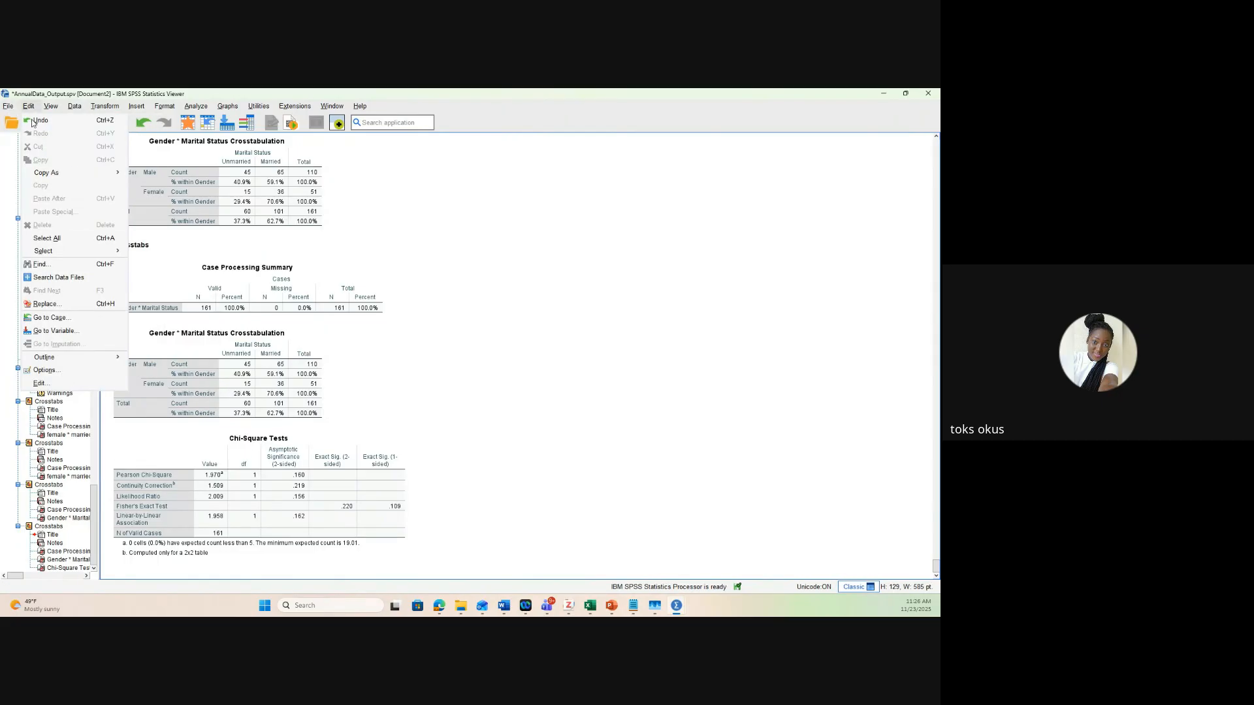
{"action": "left_click", "coordinate": [6, 107]}
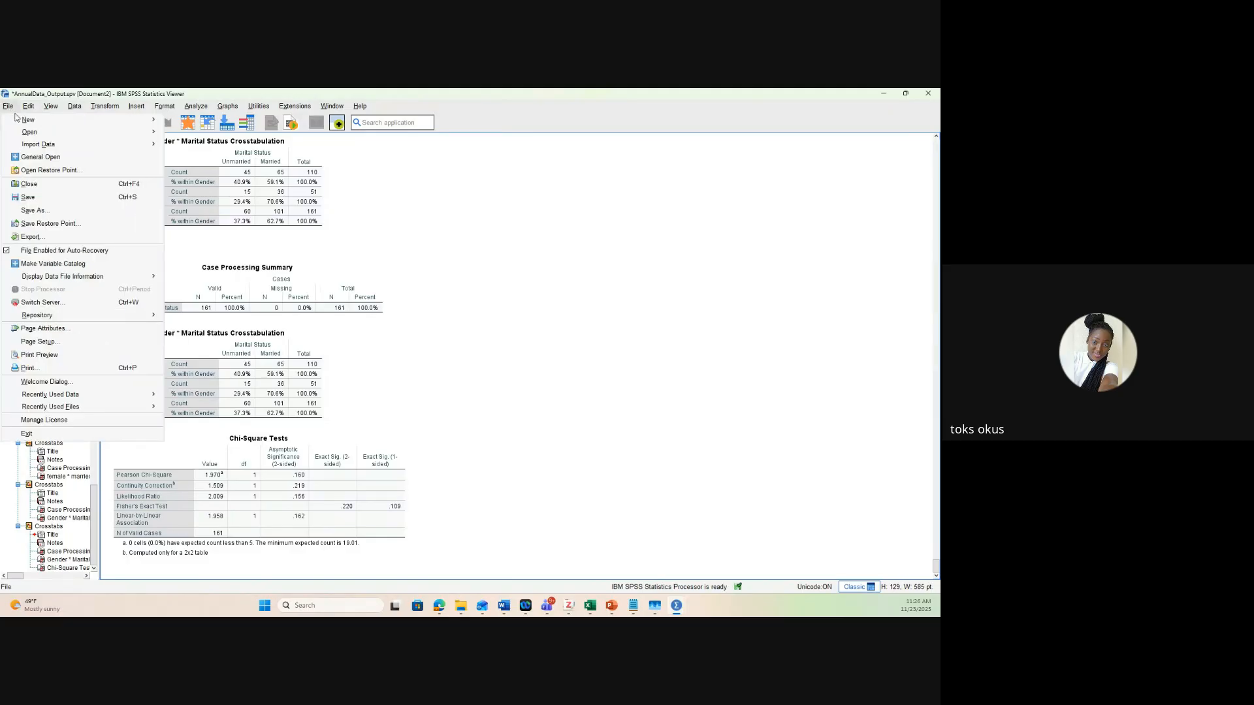
{"action": "mouse_move", "coordinate": [139, 144]}
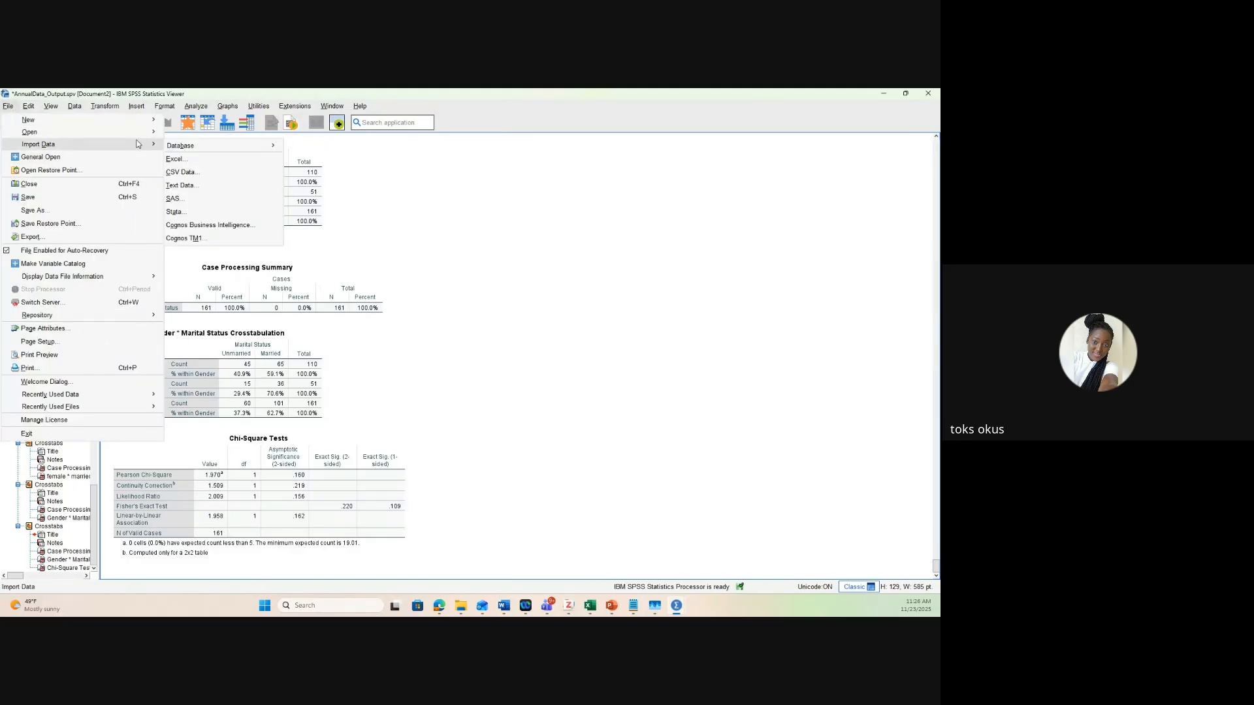
{"action": "left_click", "coordinate": [182, 172]}
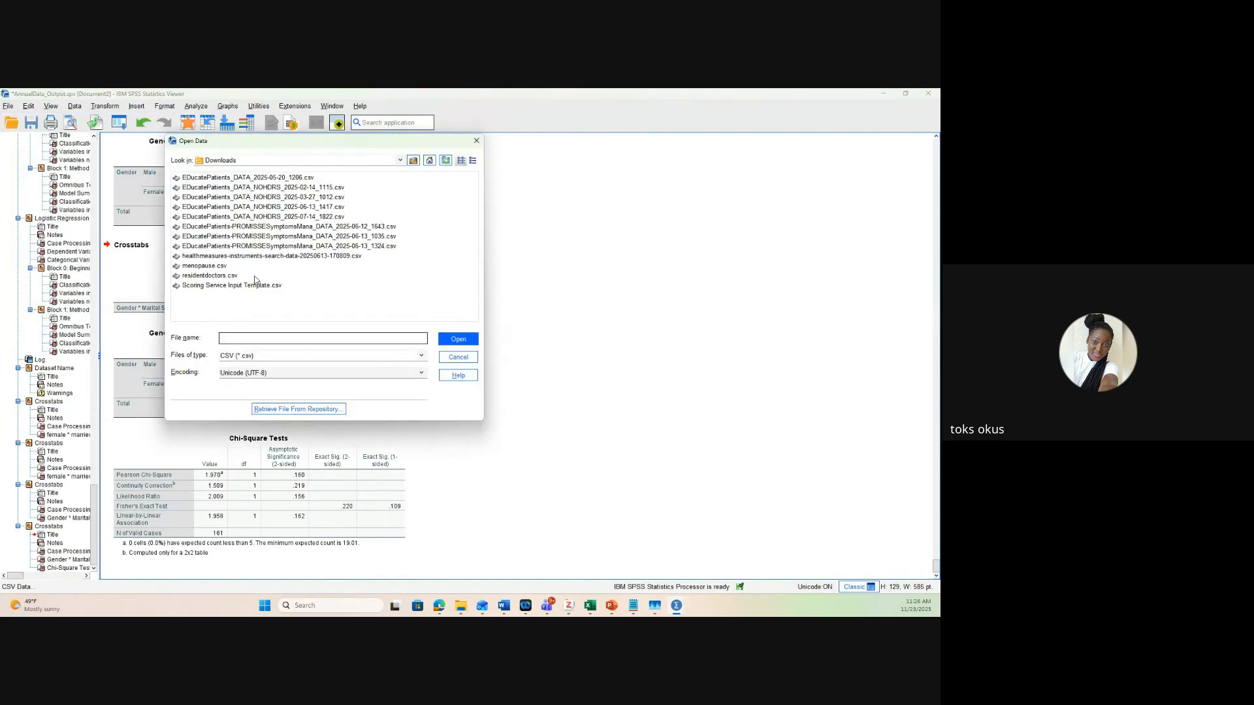
{"action": "left_click", "coordinate": [191, 266]}
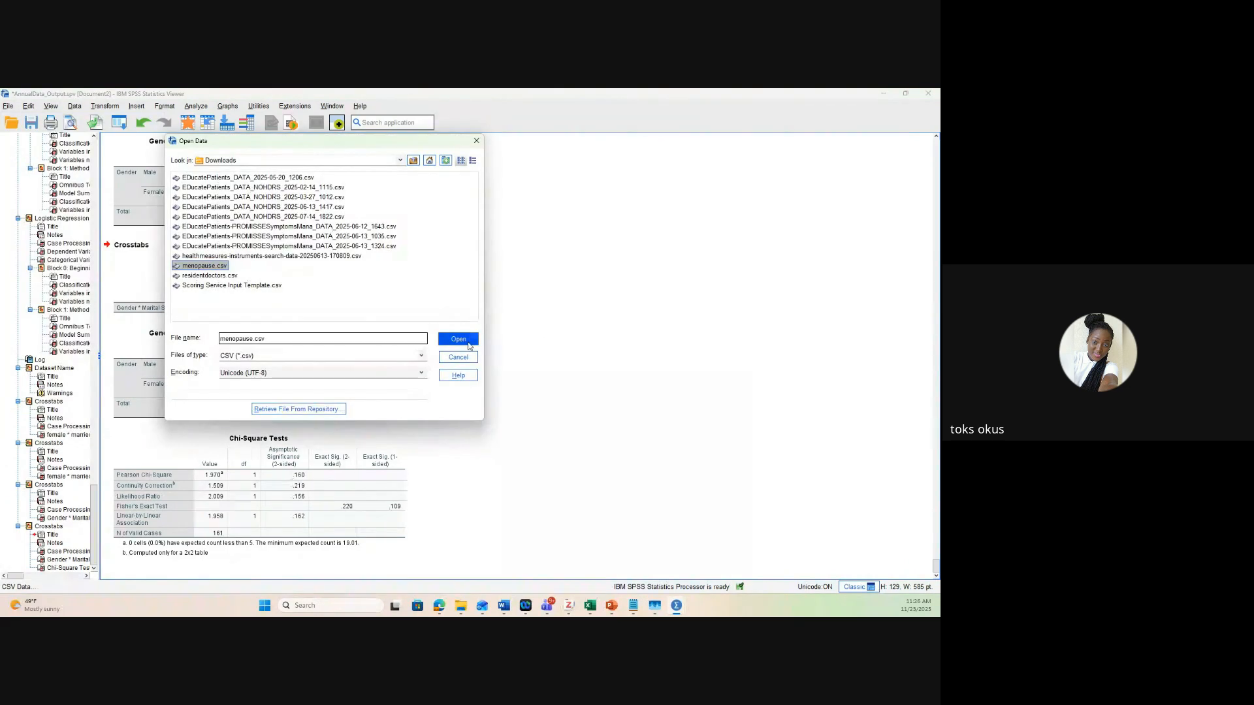
{"action": "left_click", "coordinate": [459, 339]}
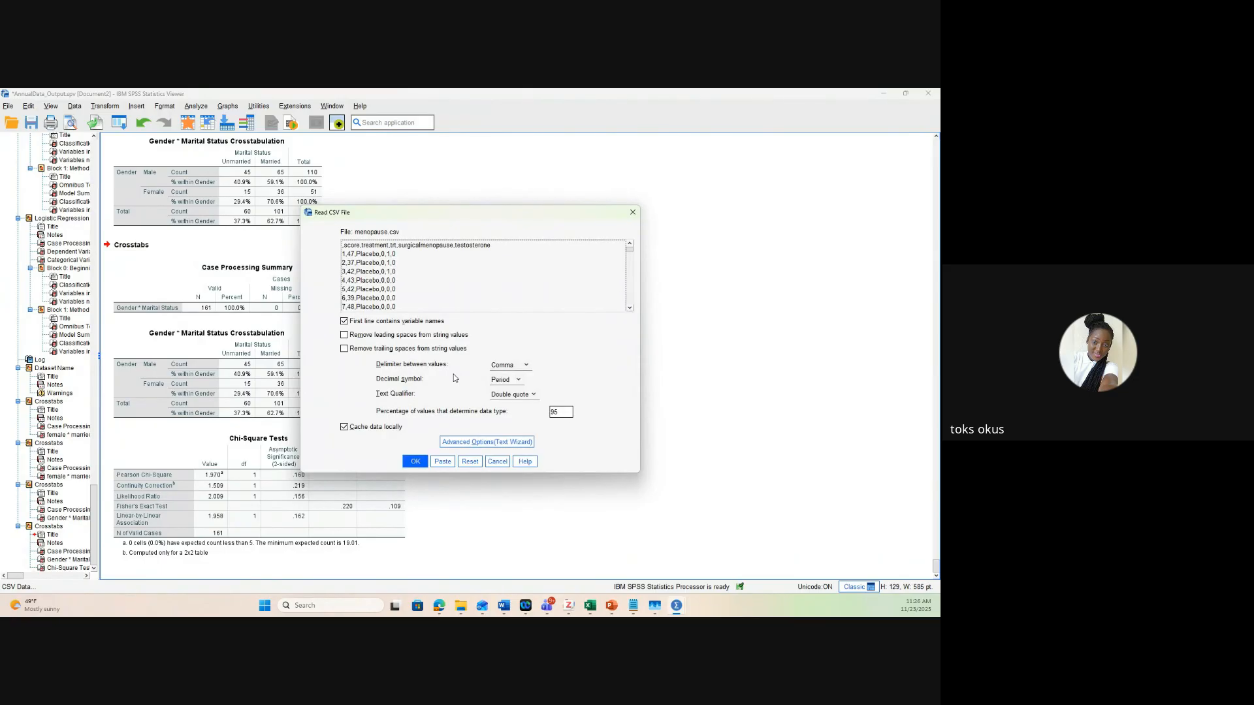
{"action": "left_click", "coordinate": [415, 462]}
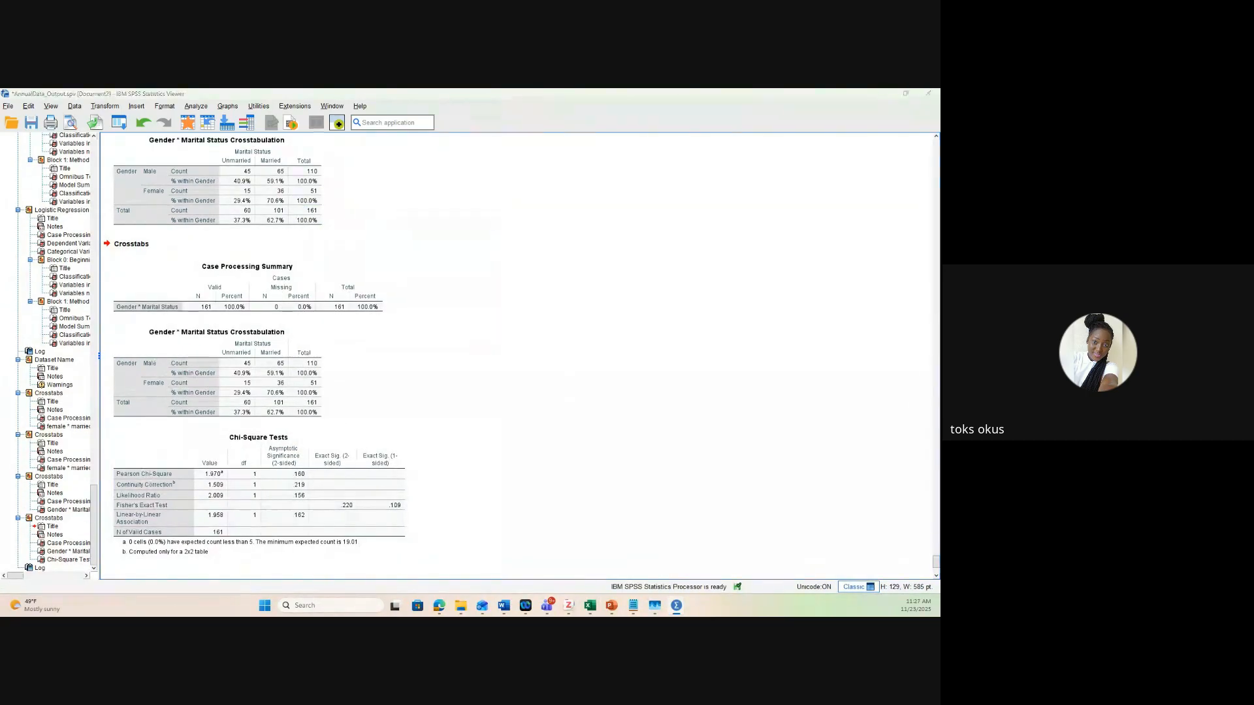
{"action": "left_click_drag", "start_coordinate": [816, 231], "coordinate": [758, 224]}
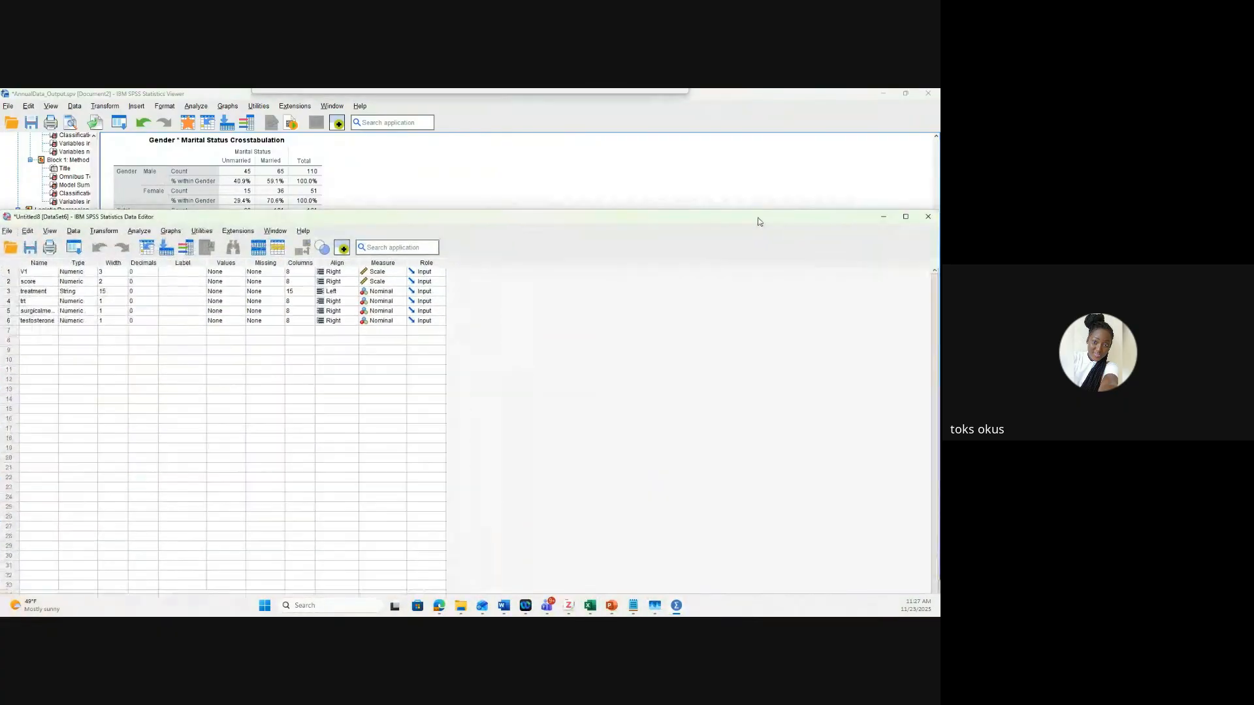
{"action": "left_click", "coordinate": [903, 219]}
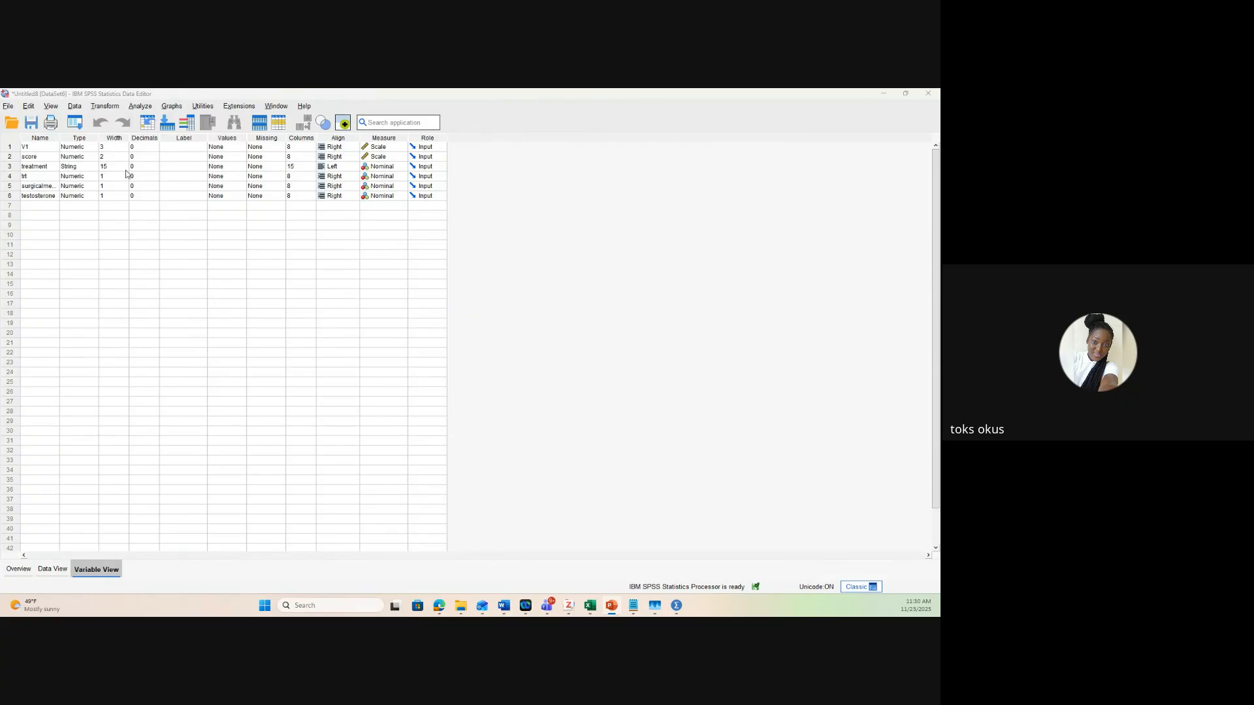
{"action": "left_click", "coordinate": [140, 106]}
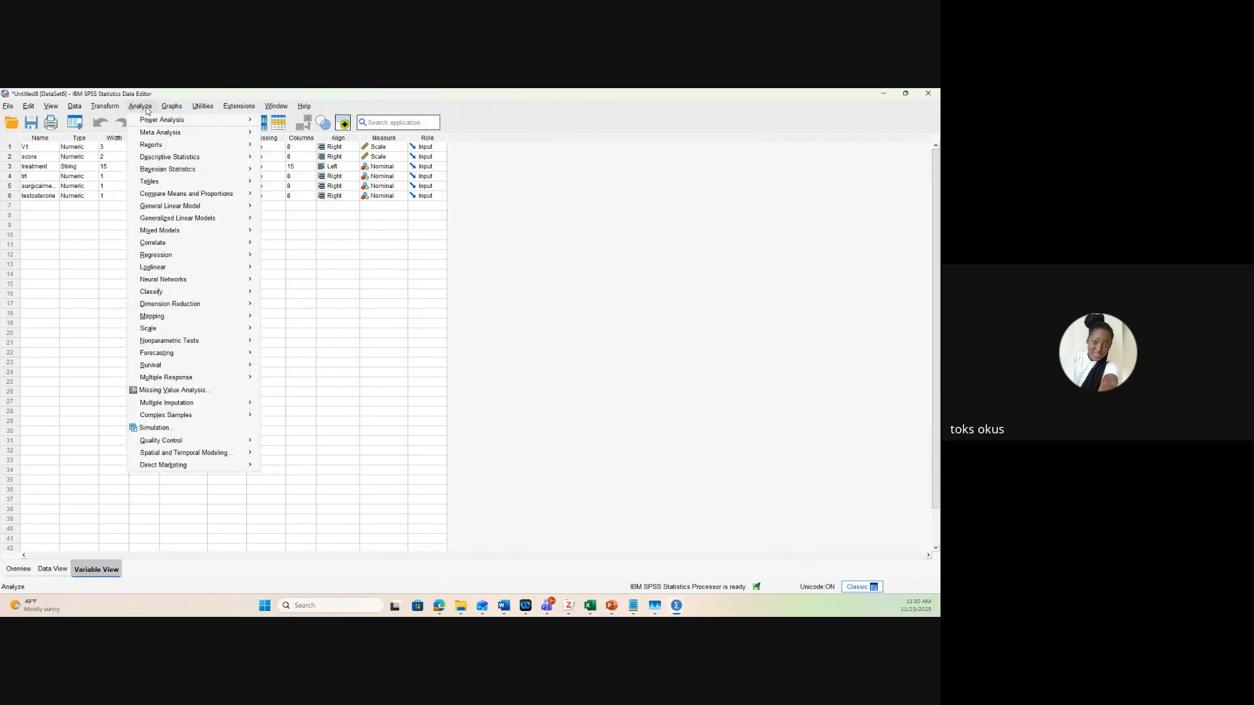
{"action": "mouse_move", "coordinate": [186, 156]}
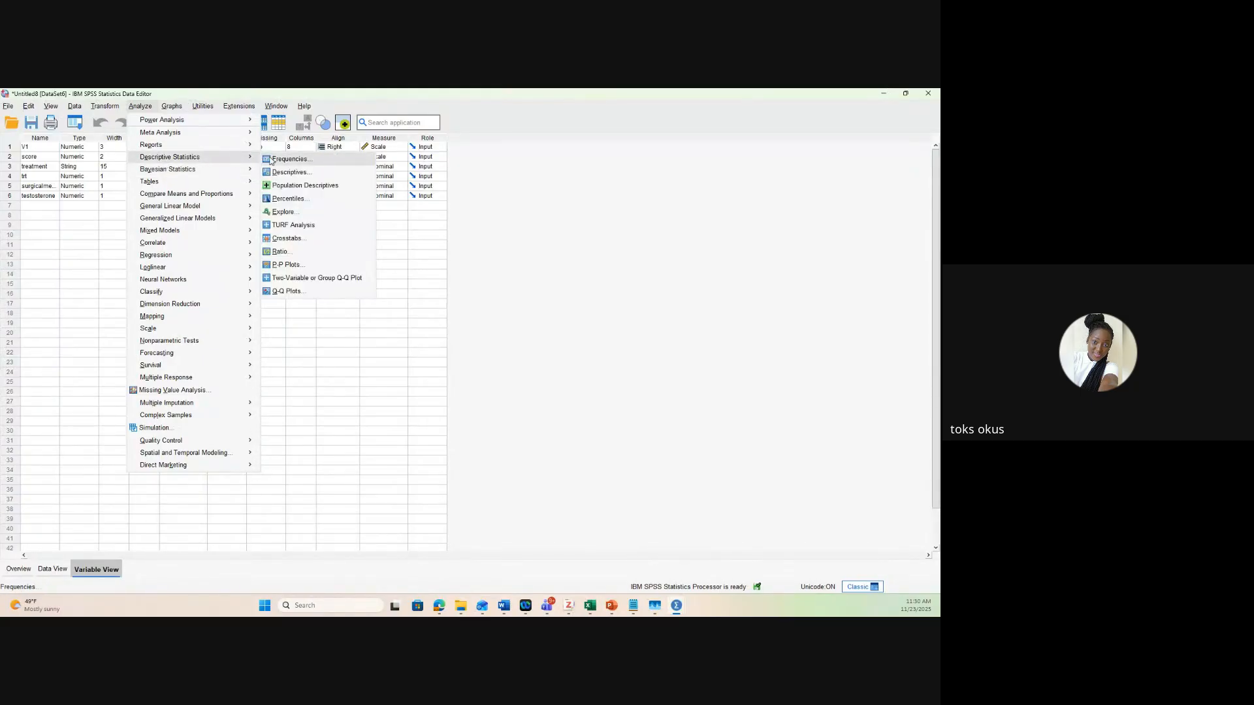
{"action": "left_click", "coordinate": [291, 240]}
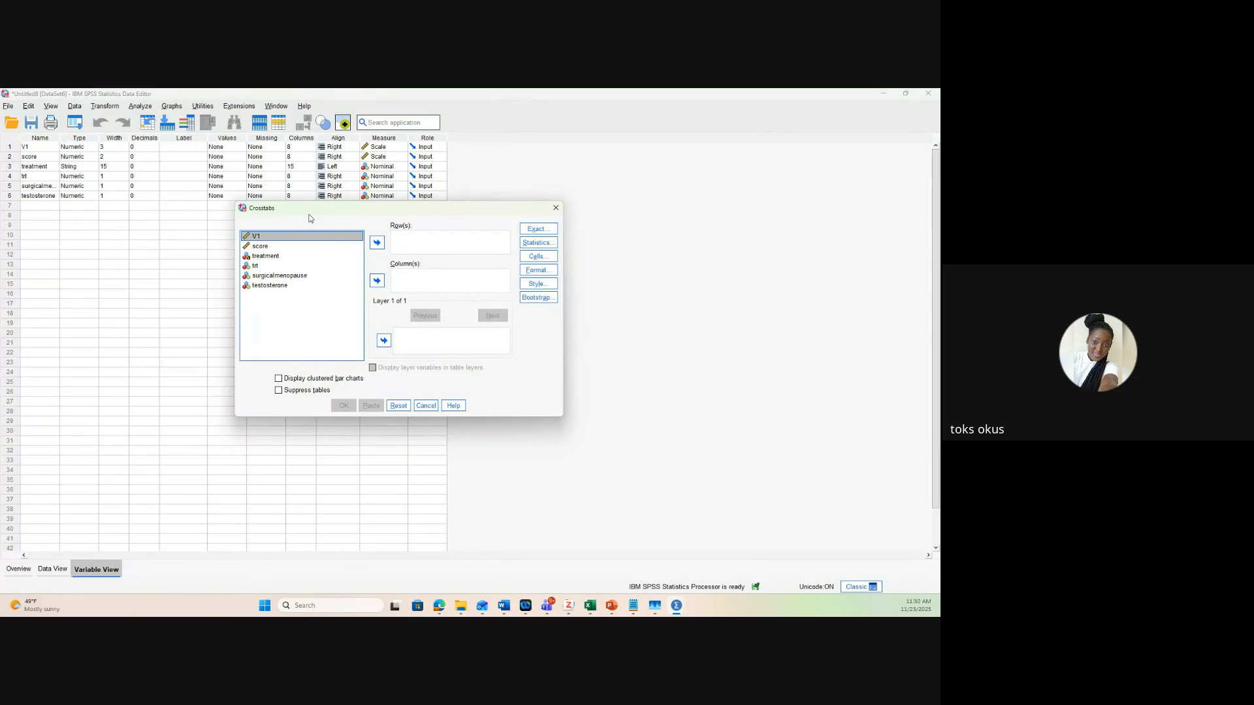
{"action": "left_click", "coordinate": [298, 277]}
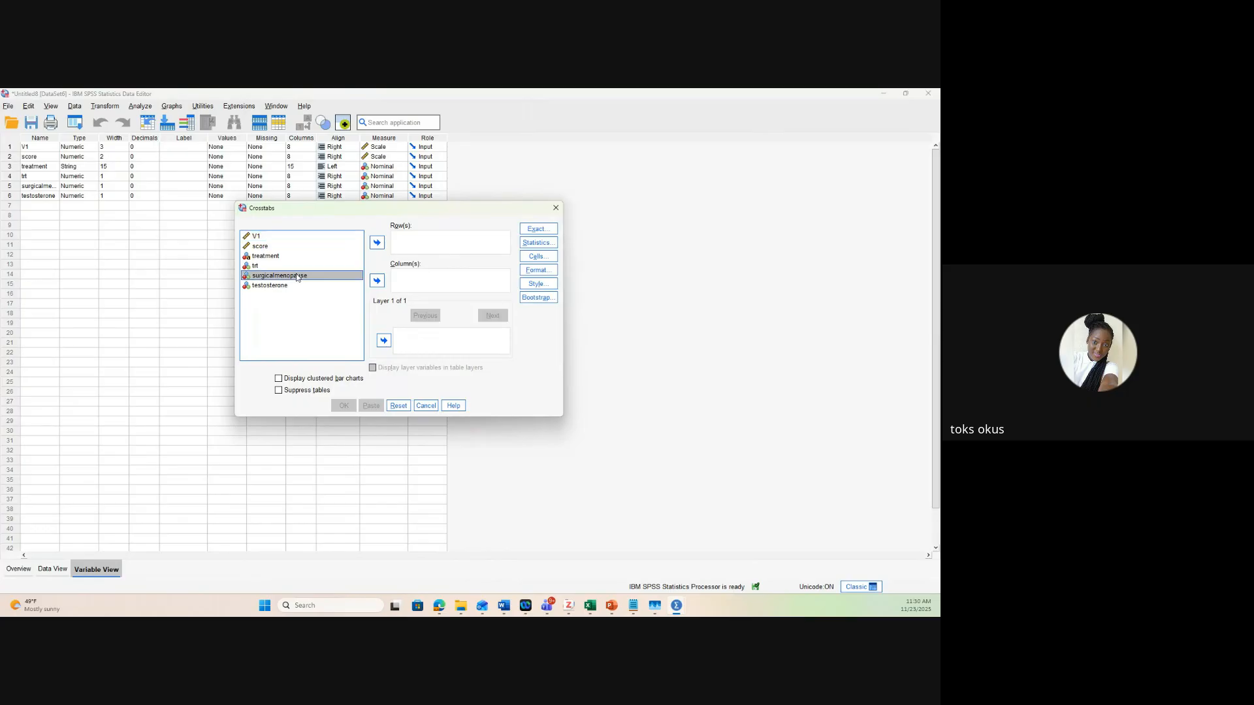
{"action": "left_click", "coordinate": [377, 242]}
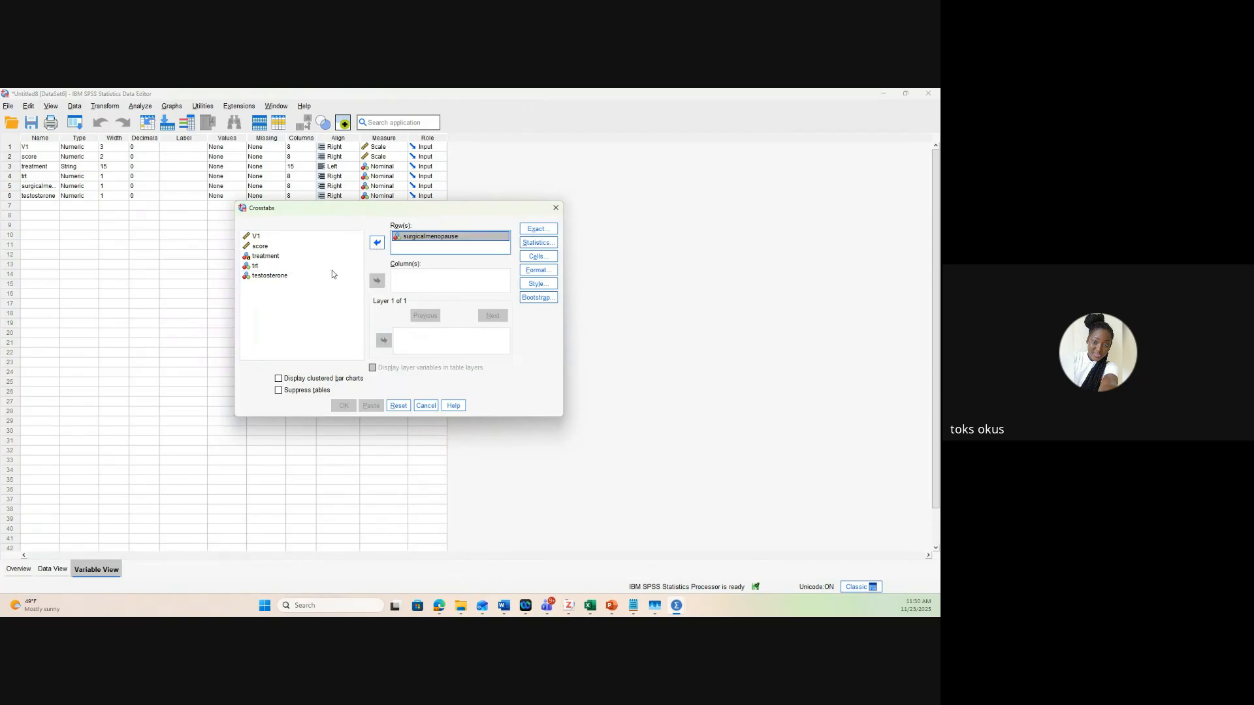
{"action": "left_click", "coordinate": [280, 276]}
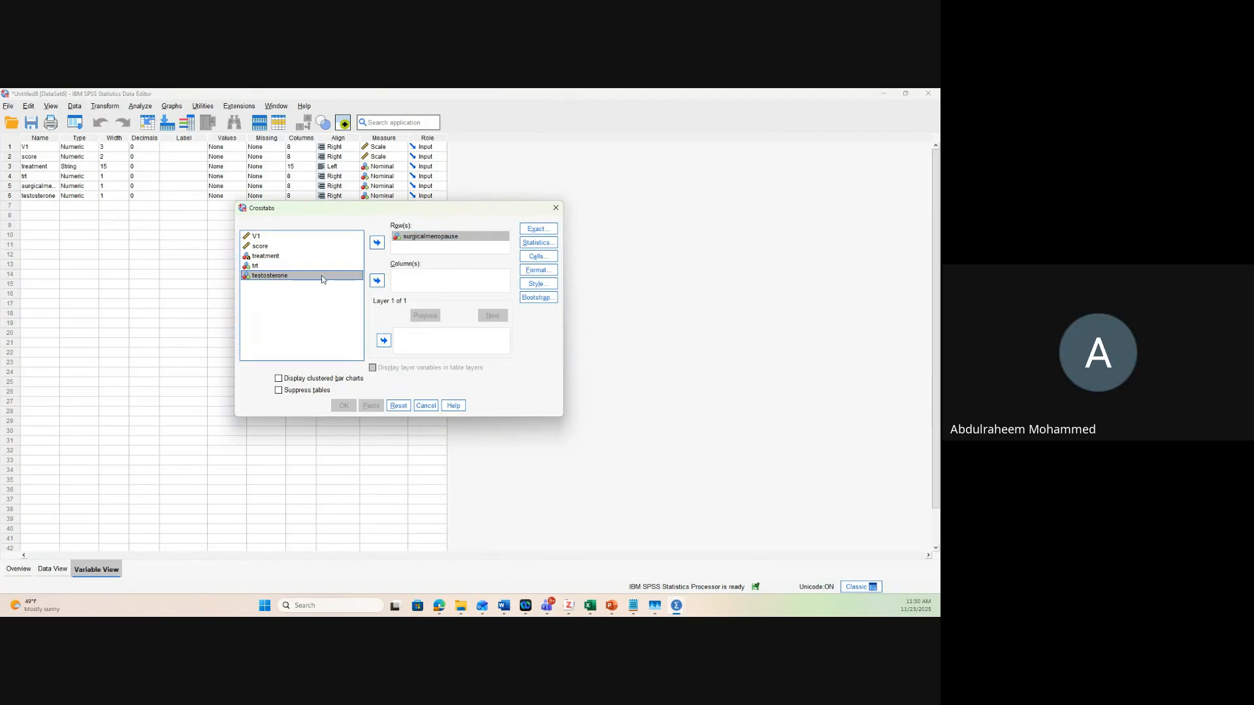
{"action": "left_click", "coordinate": [377, 281]}
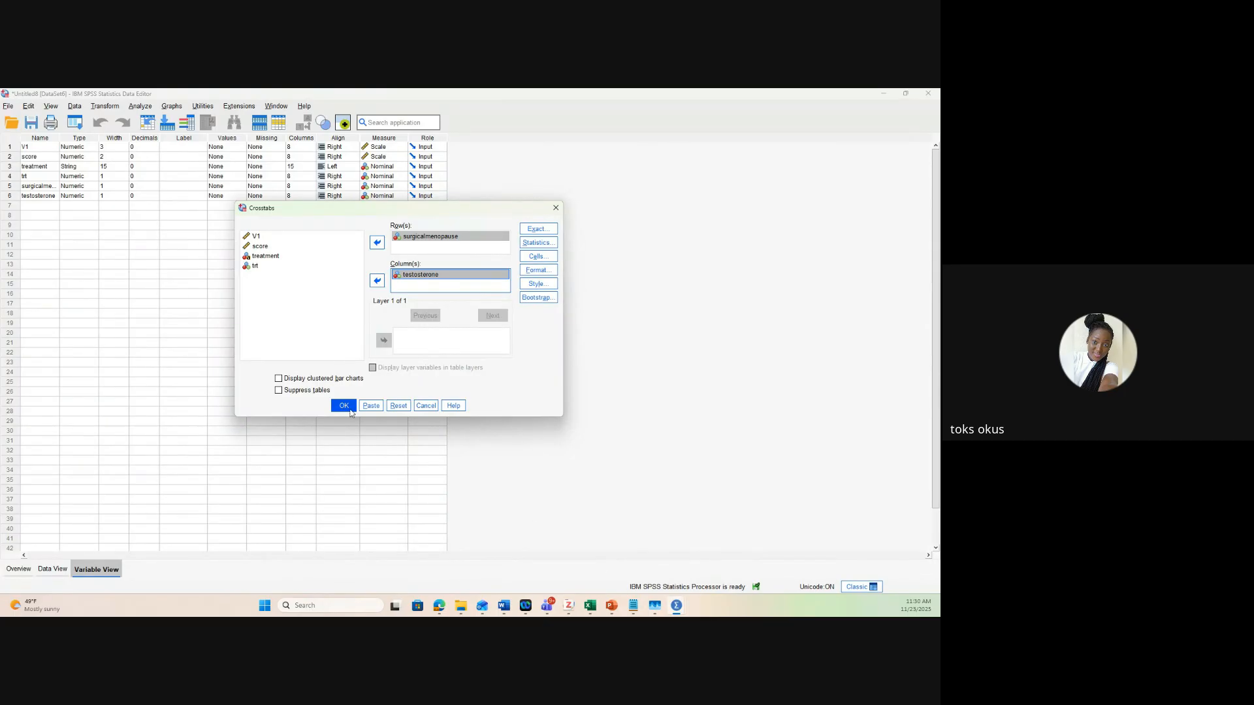
{"action": "left_click", "coordinate": [538, 259]}
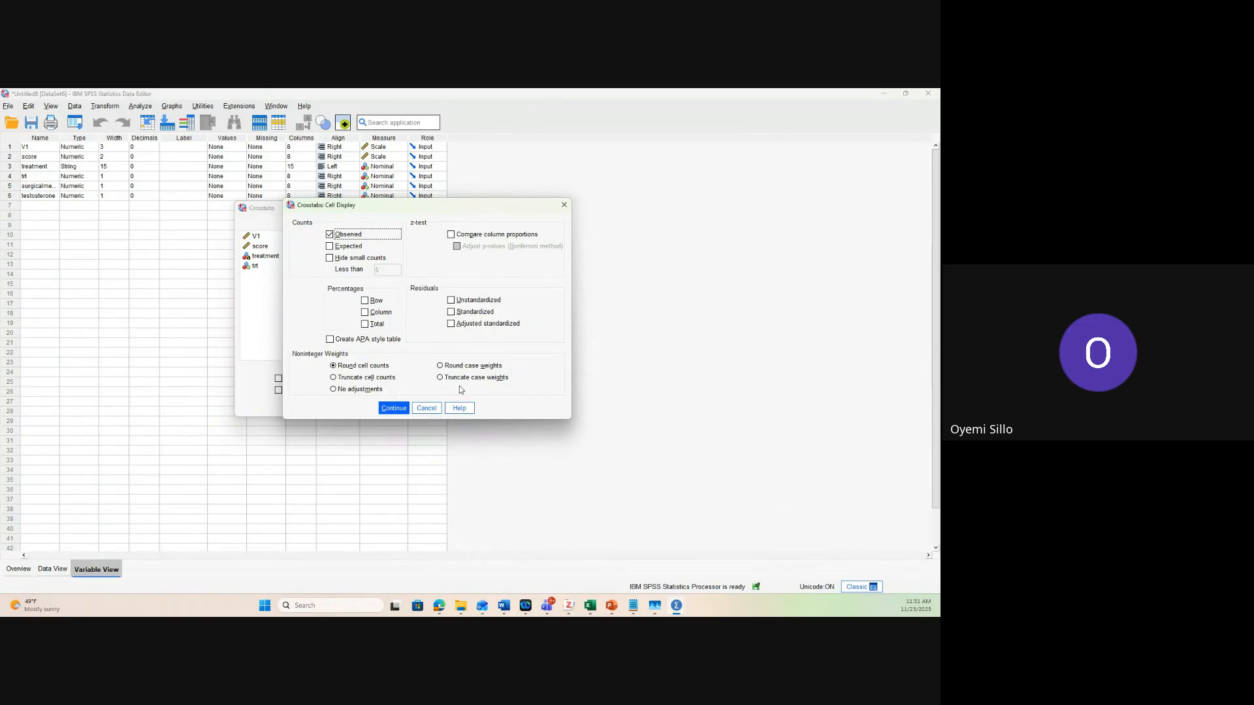
{"action": "left_click", "coordinate": [427, 408]}
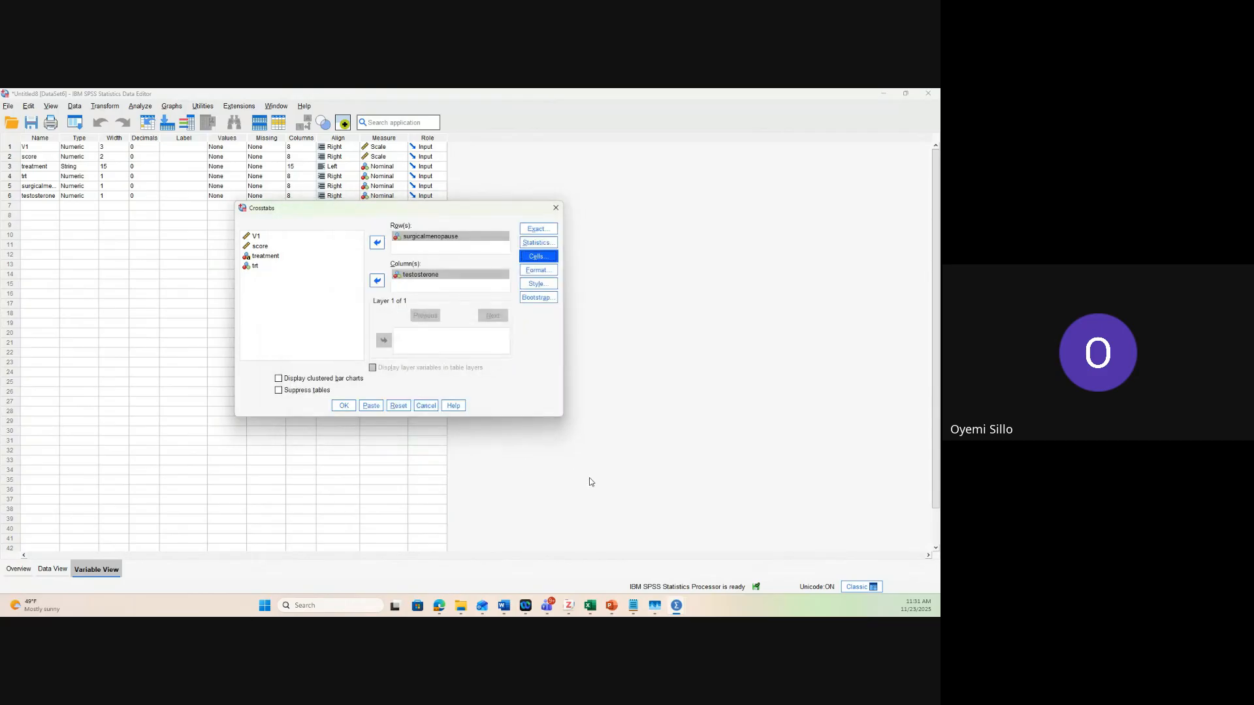
{"action": "left_click", "coordinate": [425, 406]}
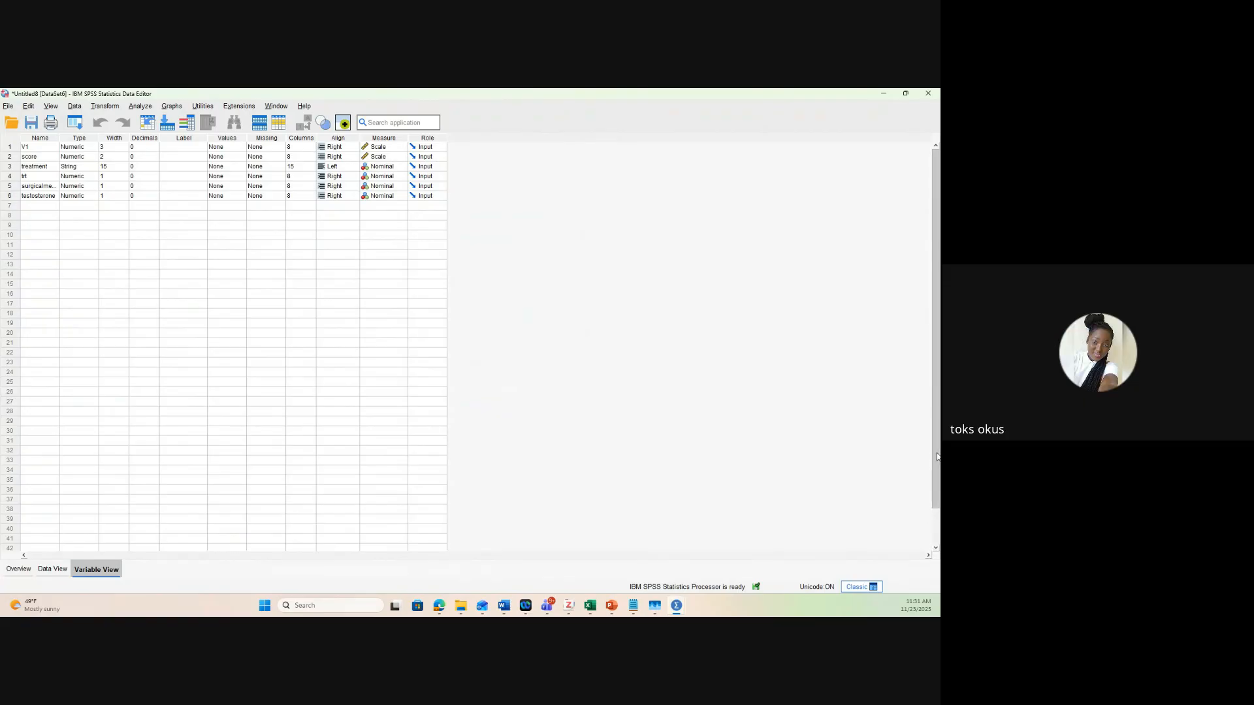
{"action": "left_click_drag", "start_coordinate": [935, 456], "coordinate": [932, 531]}
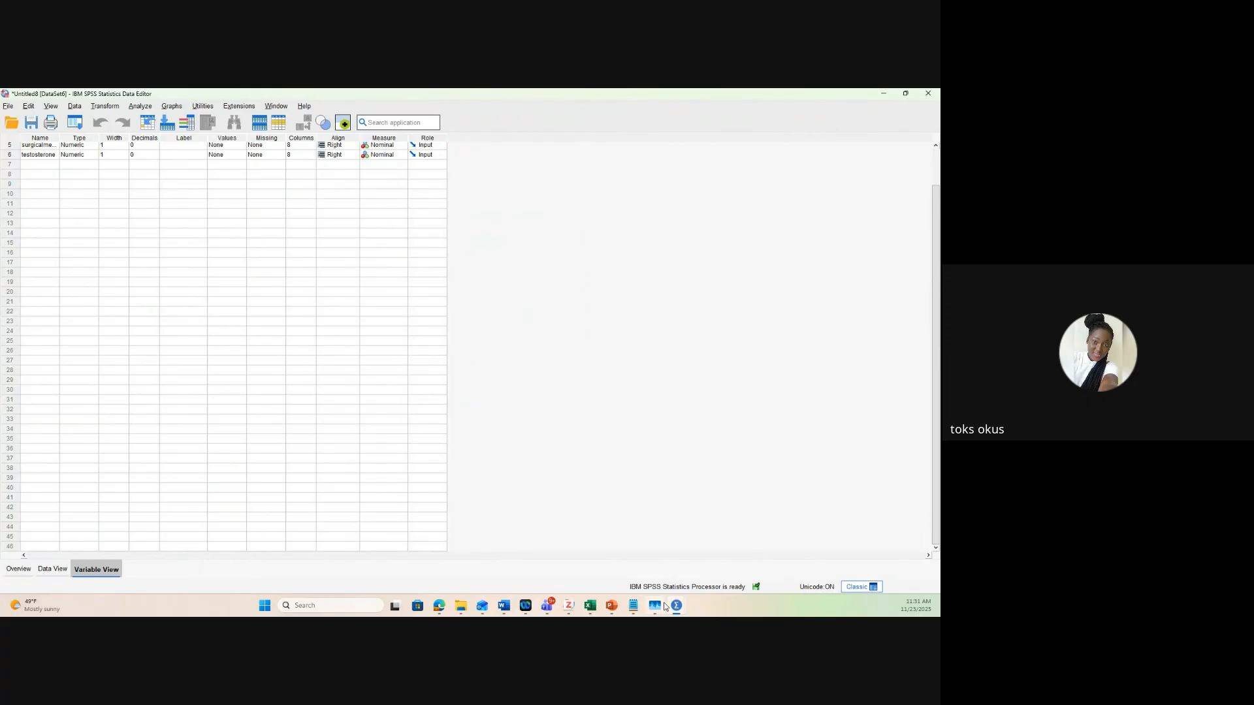
{"action": "mouse_move", "coordinate": [674, 606]}
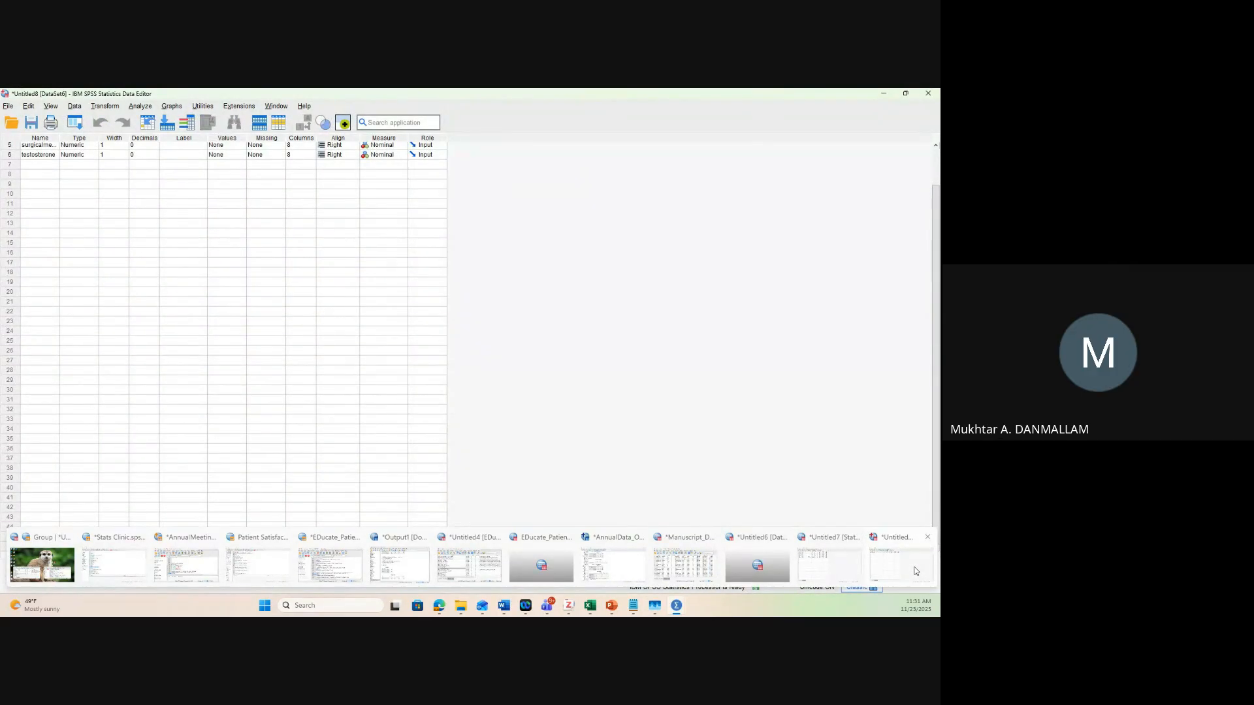
{"action": "left_click", "coordinate": [916, 572]}
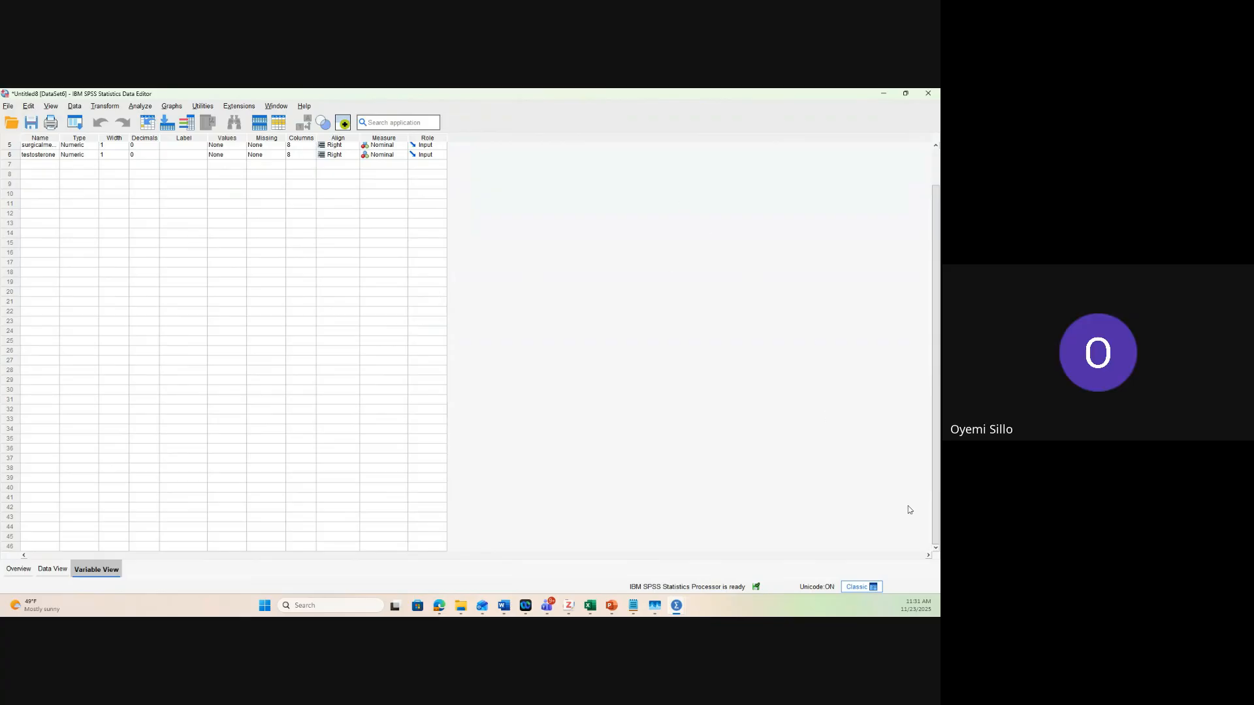
{"action": "left_click_drag", "start_coordinate": [938, 474], "coordinate": [932, 420]}
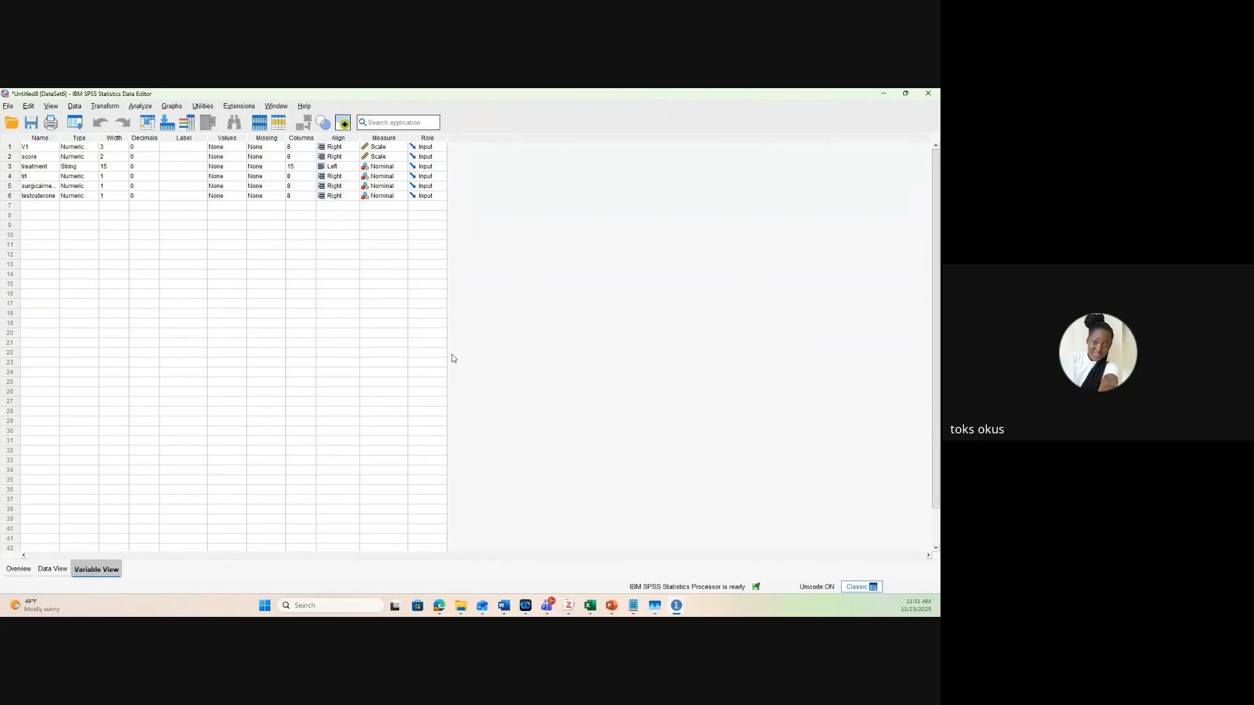
{"action": "left_click", "coordinate": [143, 109]}
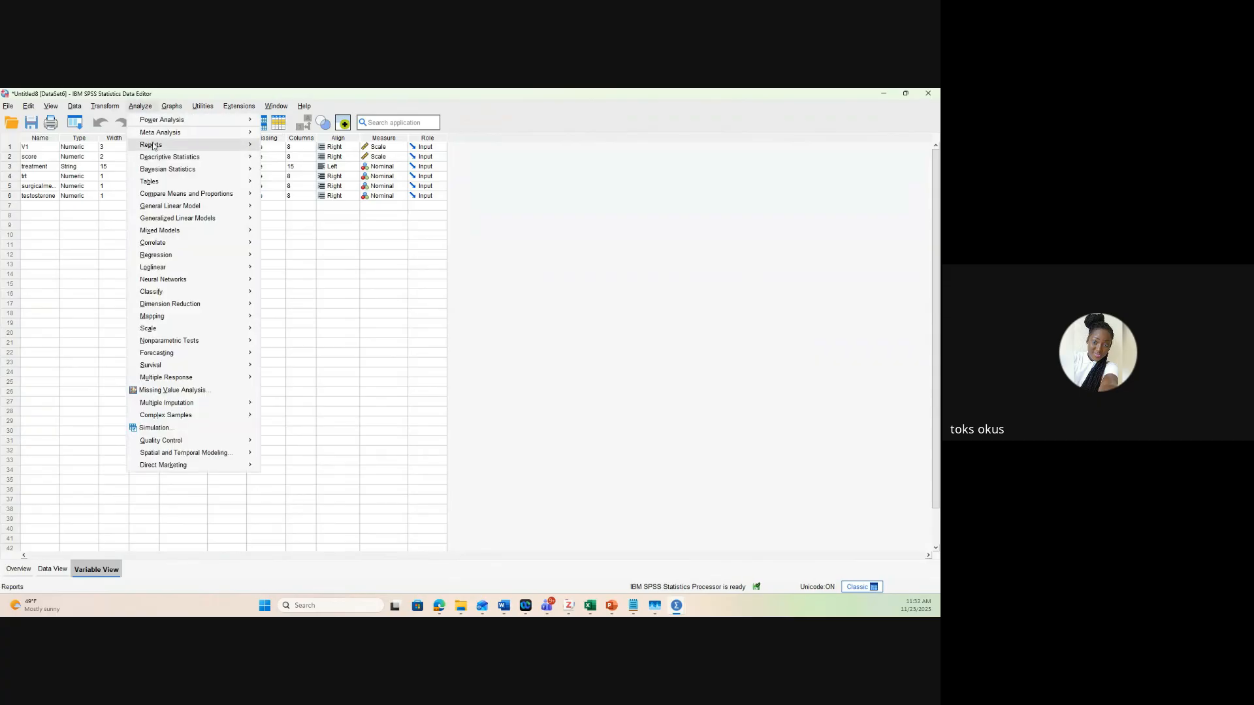
{"action": "mouse_move", "coordinate": [155, 161]}
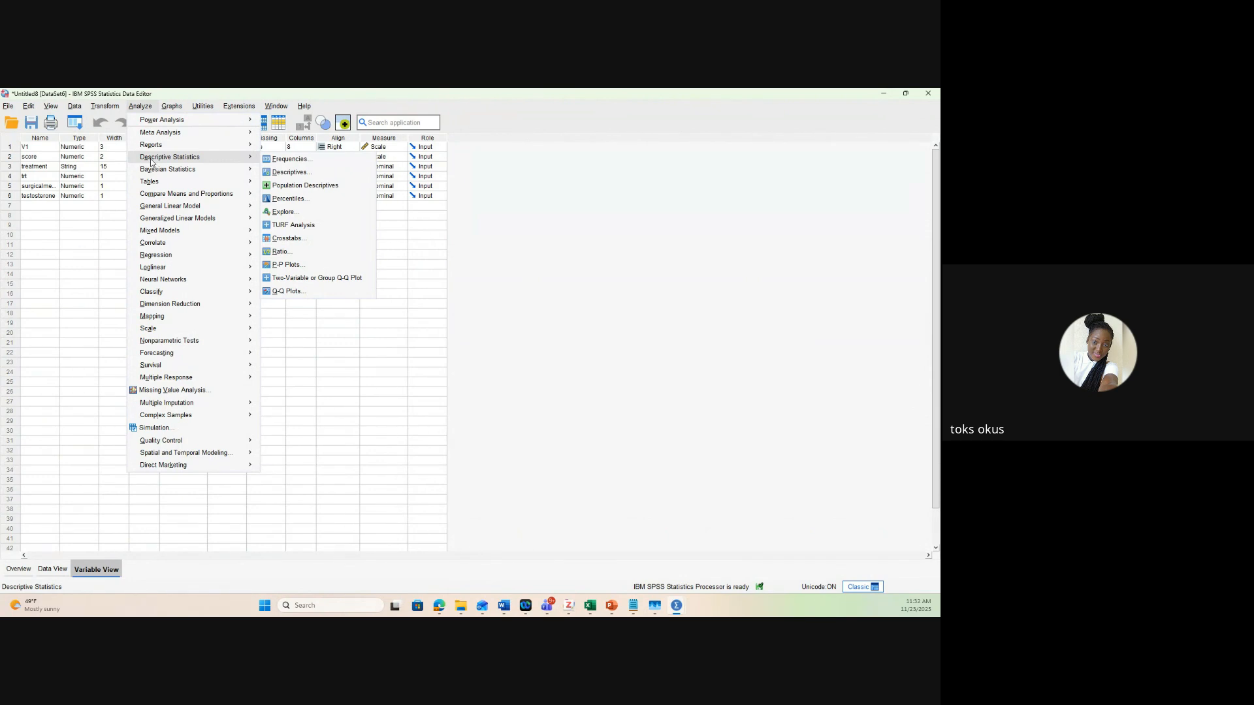
{"action": "left_click", "coordinate": [75, 245]}
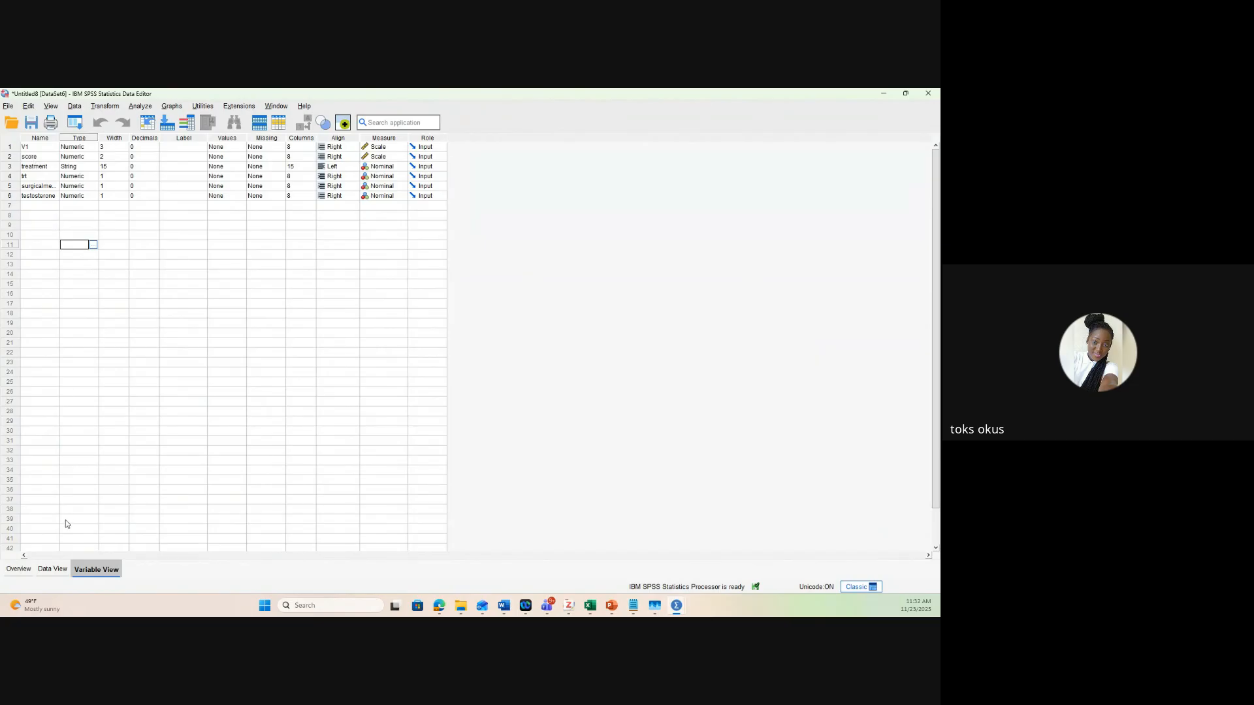
Check the case values and the overview of the imported menopause dataset, and return to its variable definitions
{"action": "left_click", "coordinate": [52, 569]}
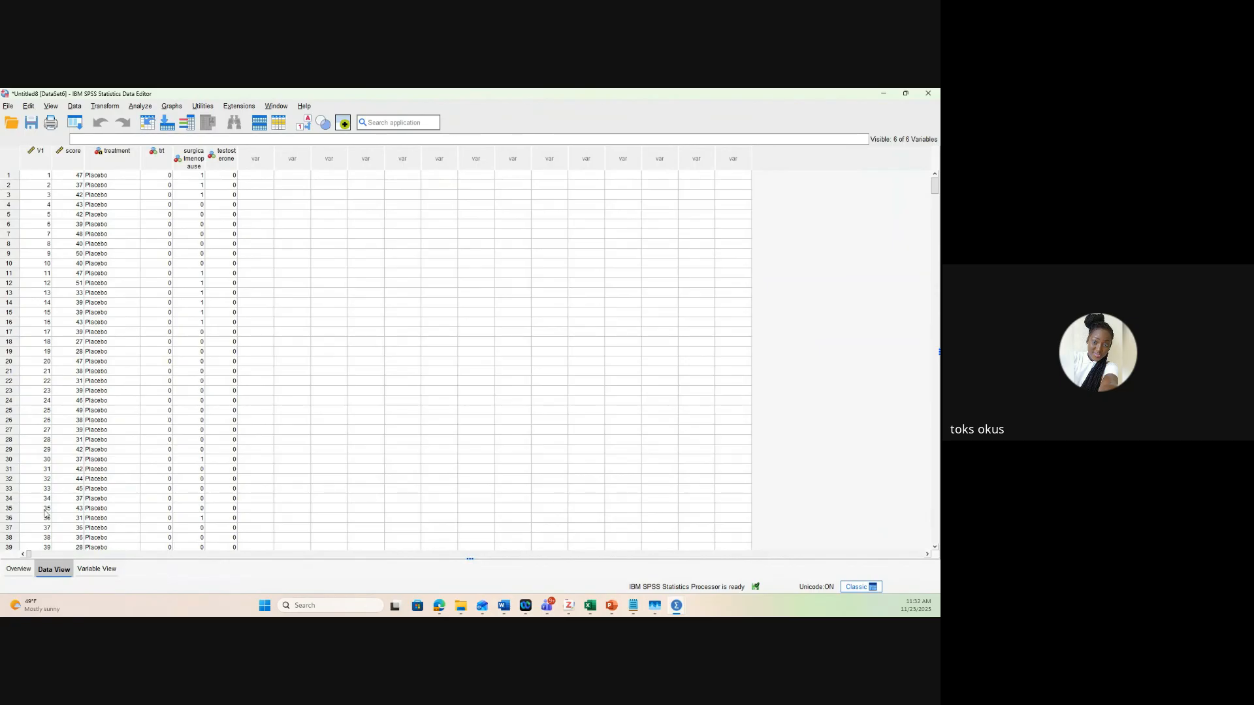
{"action": "left_click", "coordinate": [20, 569]}
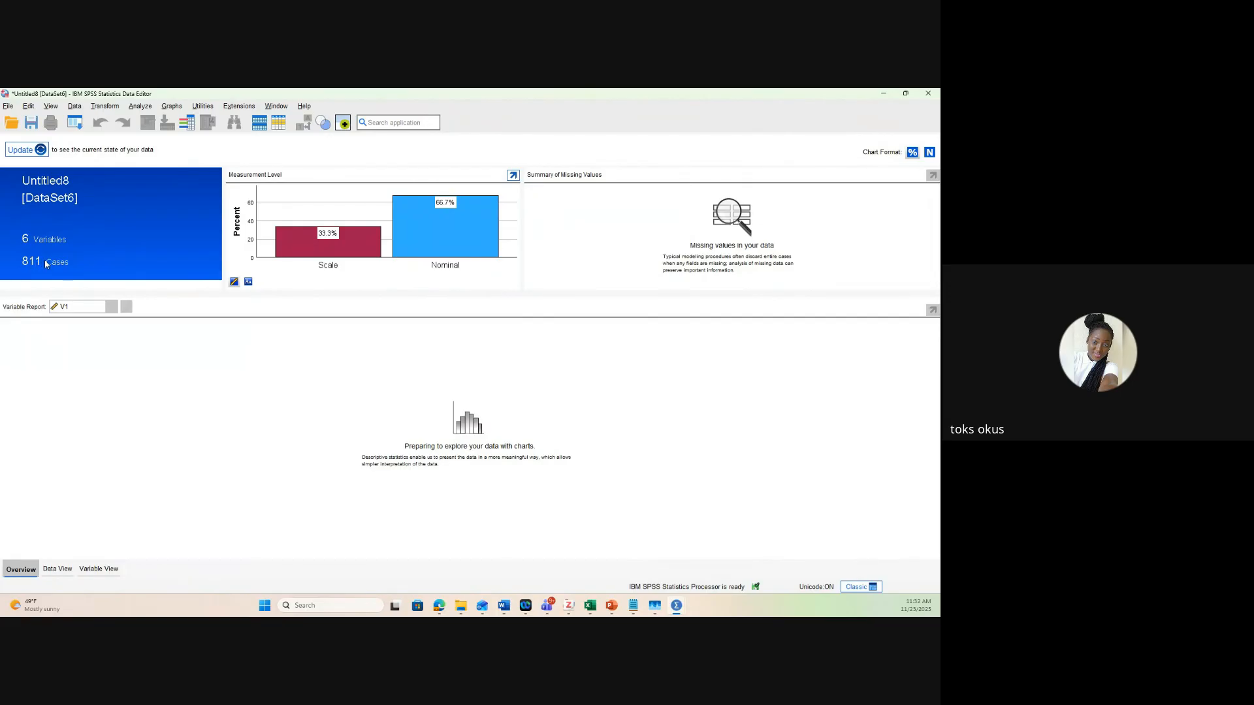
{"action": "left_click", "coordinate": [97, 569]}
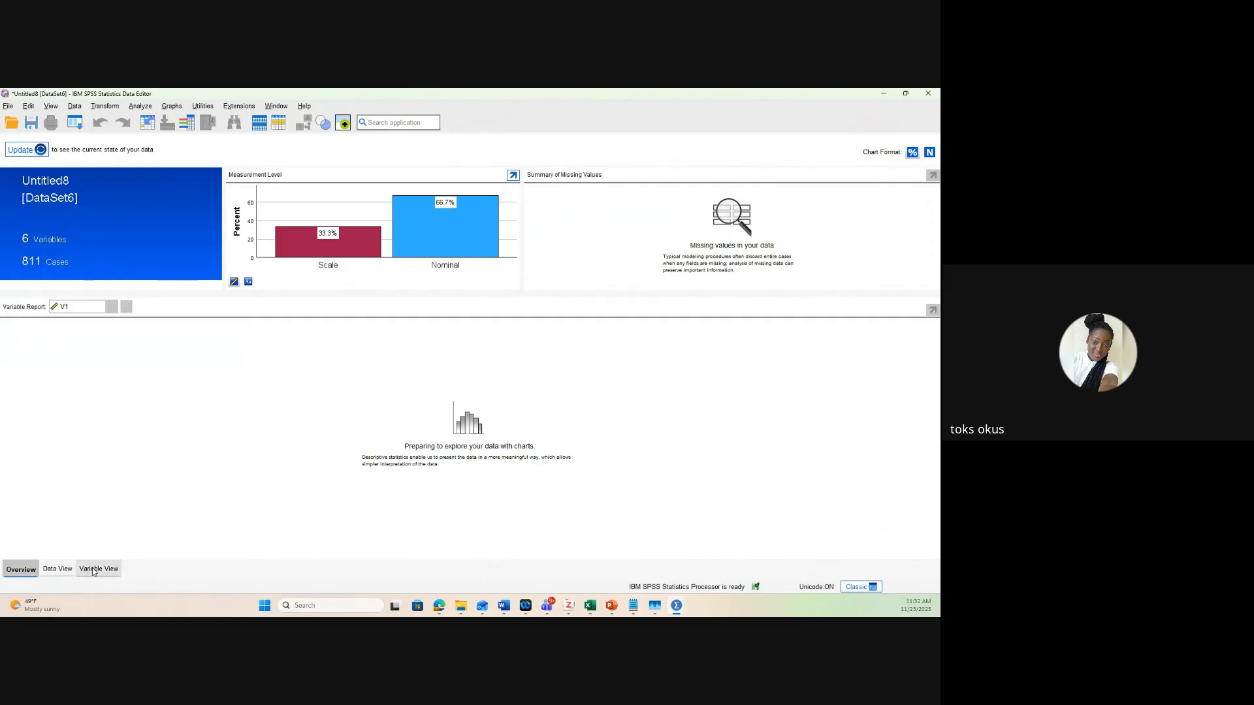
Set up a Crosstabs analysis with surgicalmenopause in the rows and testosterone in the columns
{"action": "left_click", "coordinate": [140, 106]}
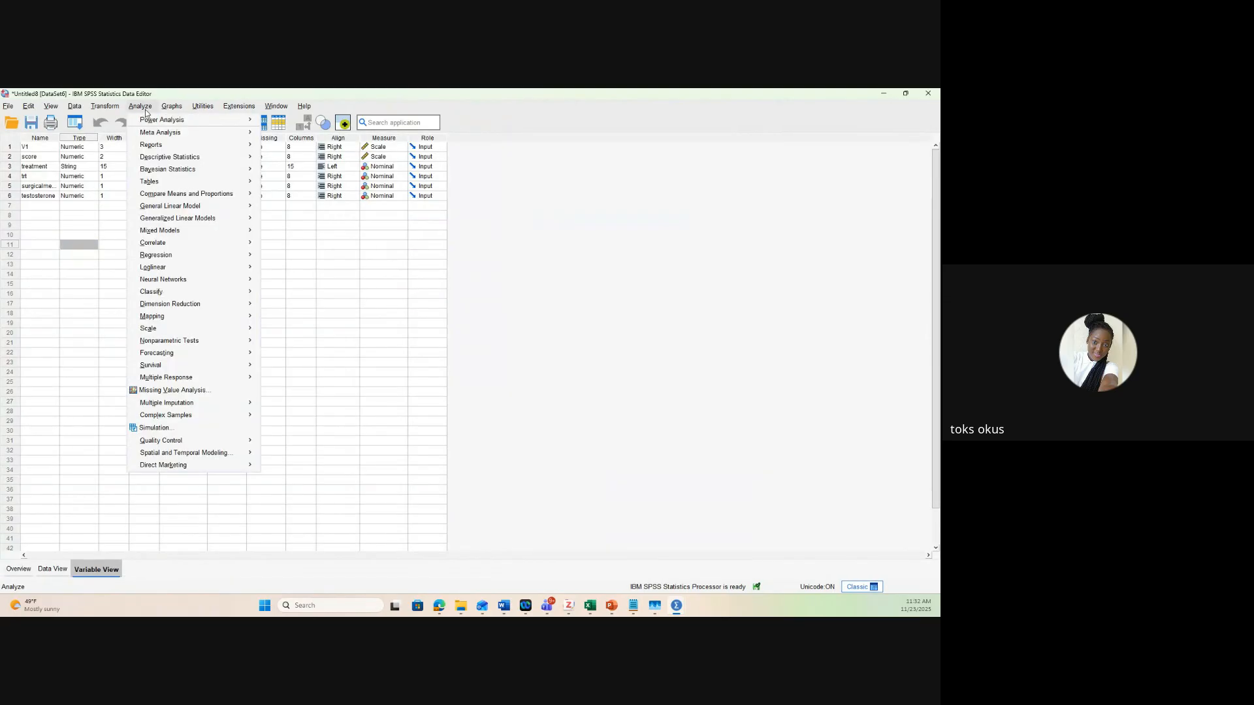
{"action": "mouse_move", "coordinate": [168, 157]}
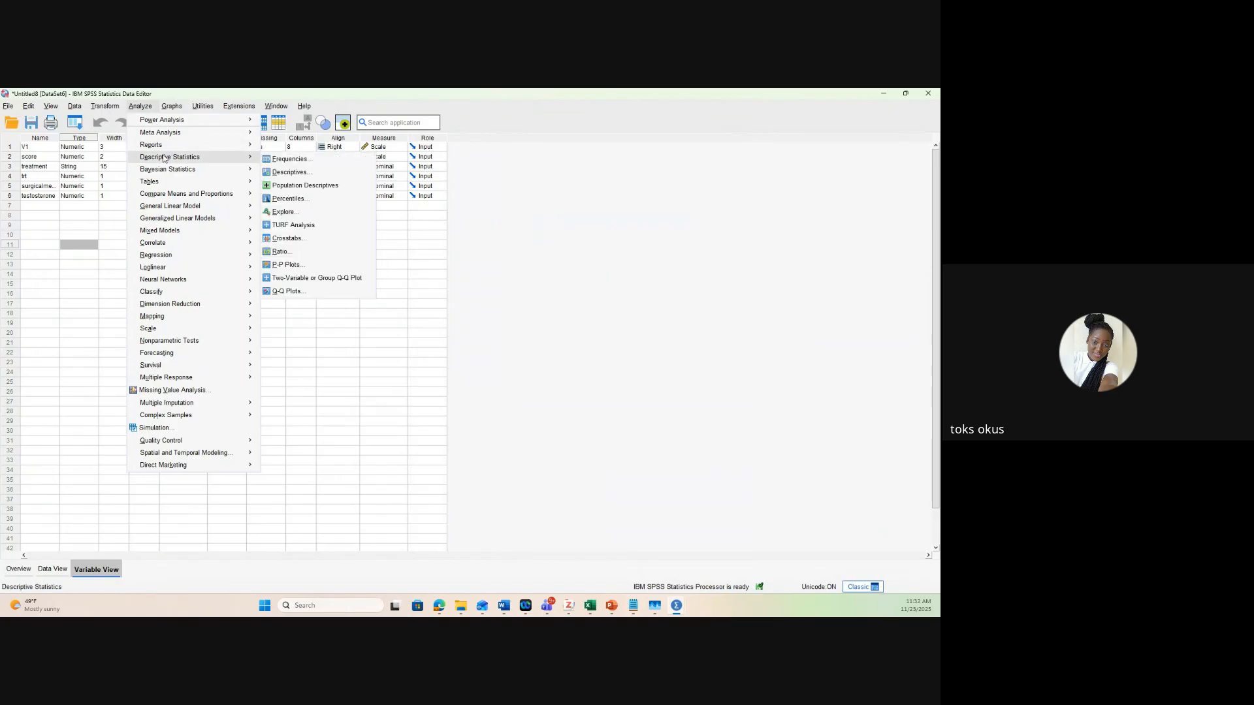
{"action": "left_click", "coordinate": [287, 238]}
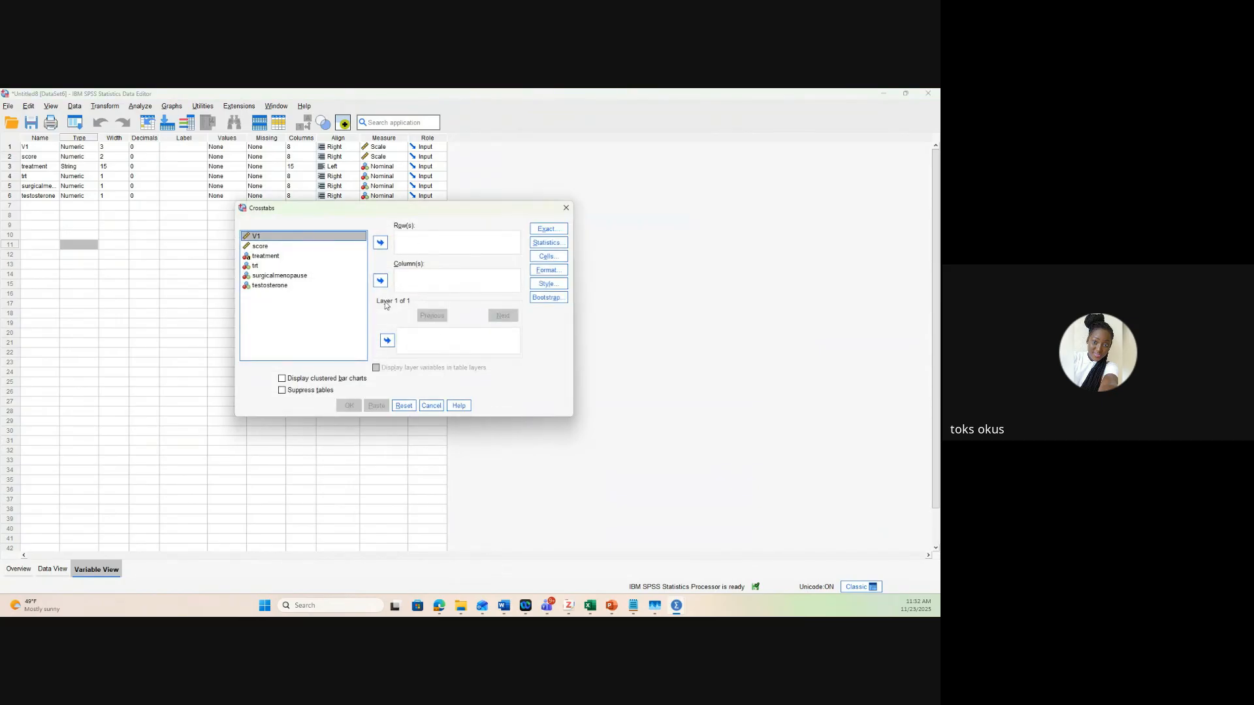
{"action": "left_click", "coordinate": [297, 277]}
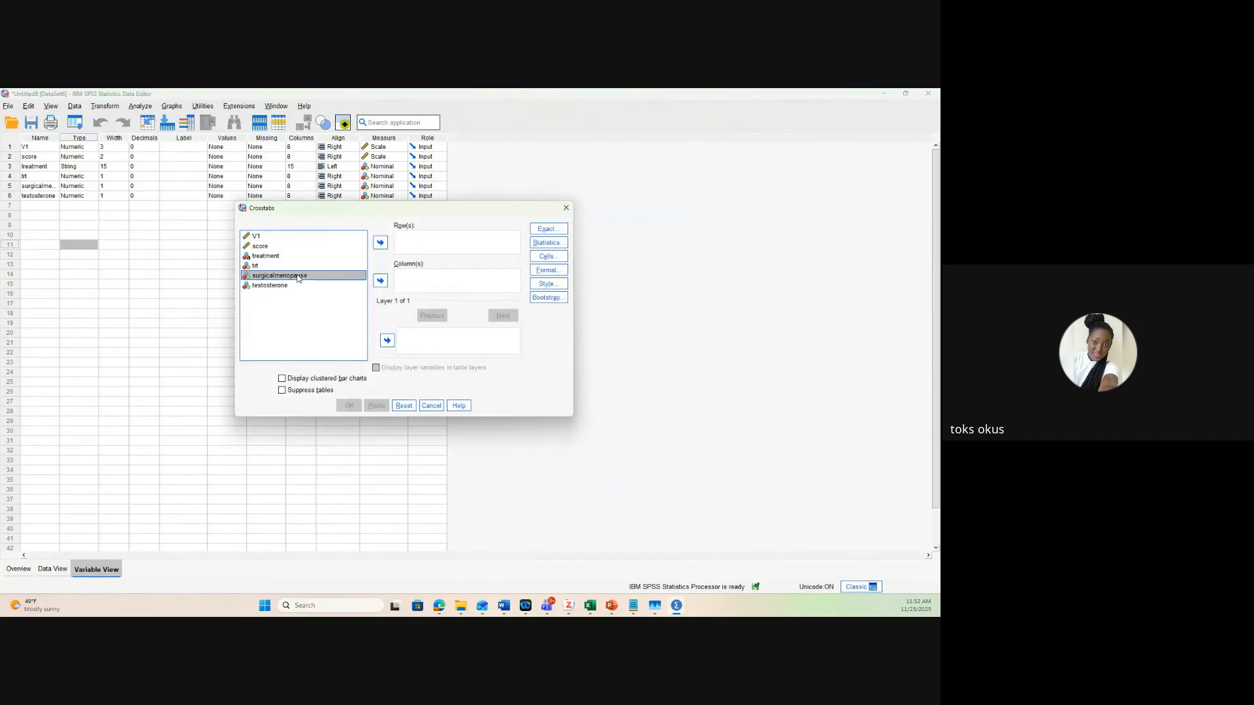
{"action": "left_click", "coordinate": [381, 243]}
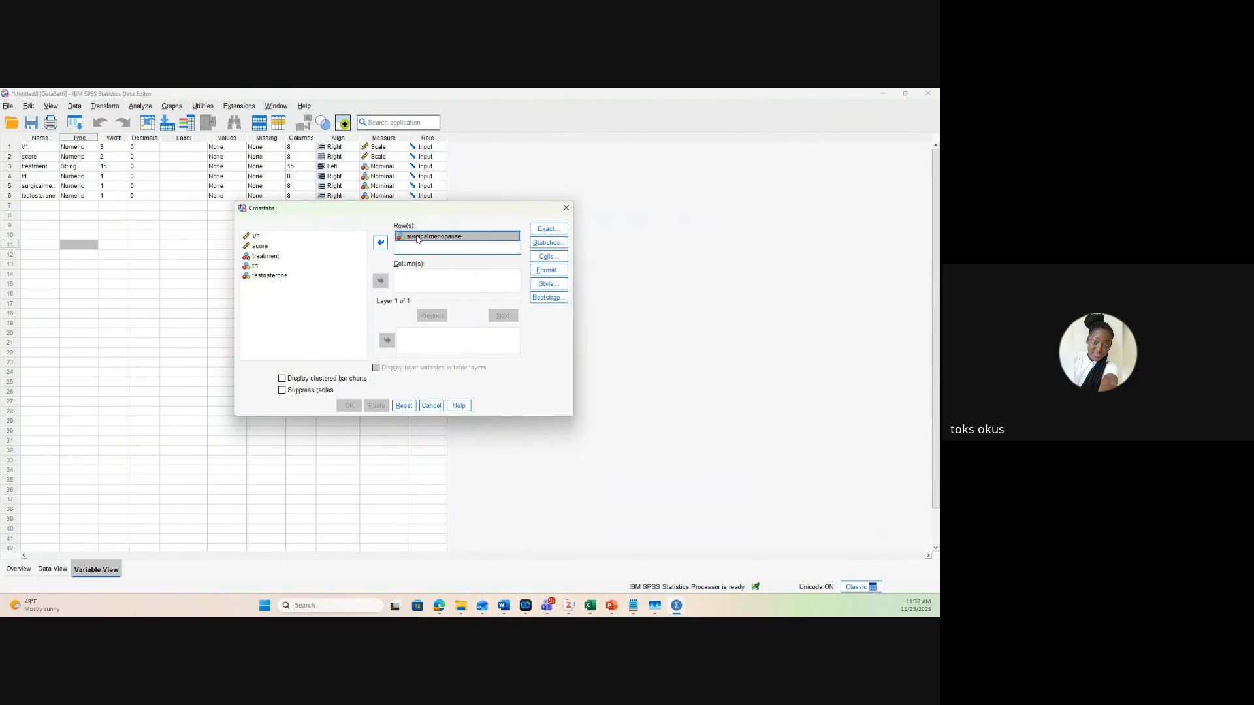
{"action": "left_click", "coordinate": [268, 275]}
{"action": "left_click", "coordinate": [381, 281]}
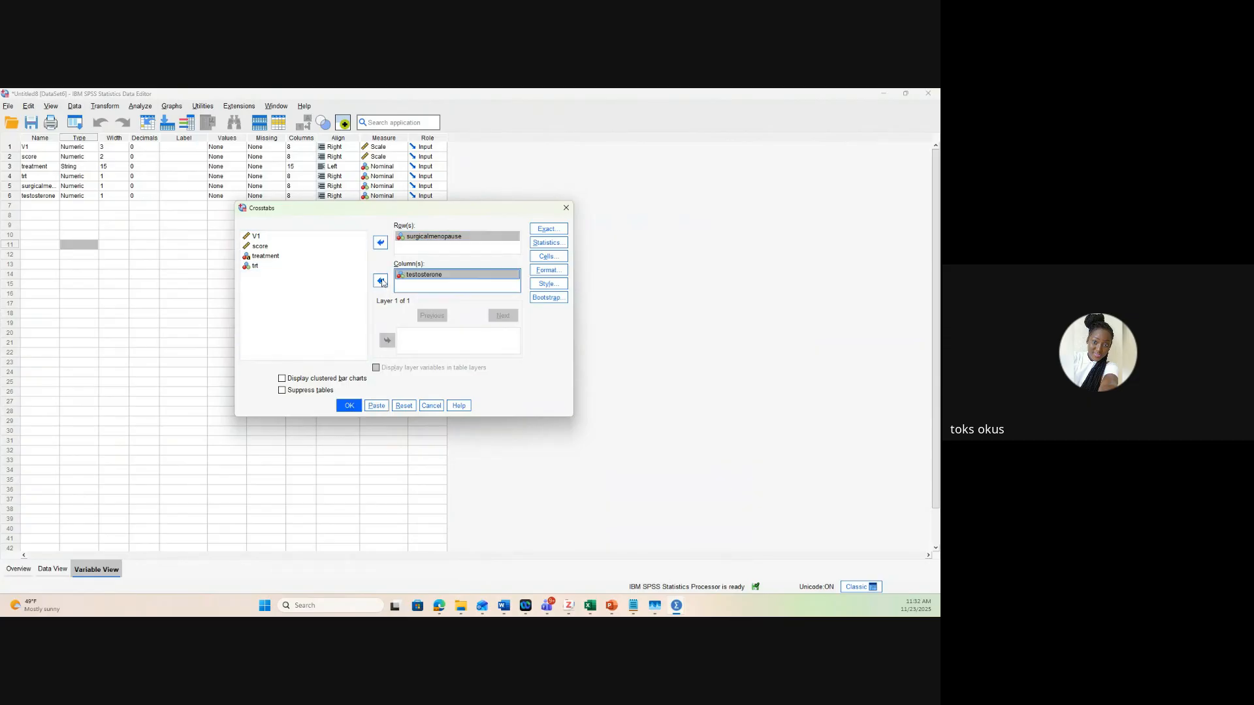
Add row percentages to the observed counts, run the crosstabulation, and select the resulting surgicalmenopause by testosterone table
{"action": "left_click", "coordinate": [548, 256]}
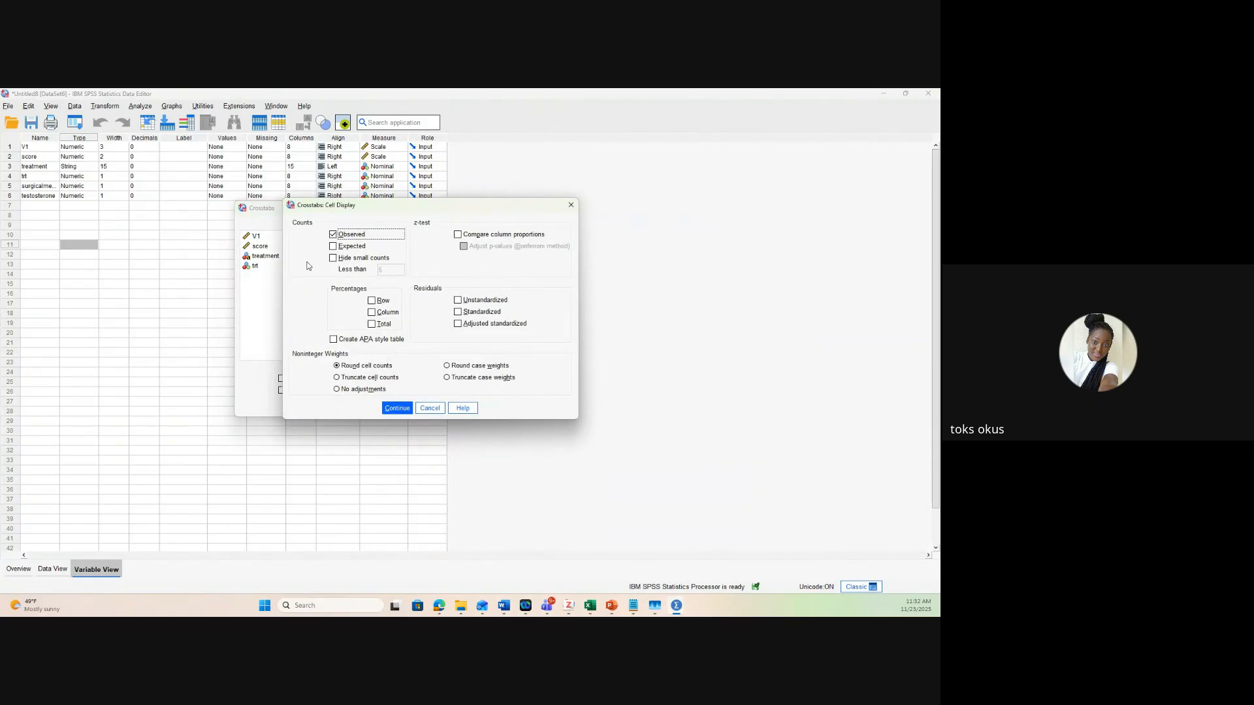
{"action": "left_click", "coordinate": [371, 302]}
{"action": "left_click", "coordinate": [397, 412]}
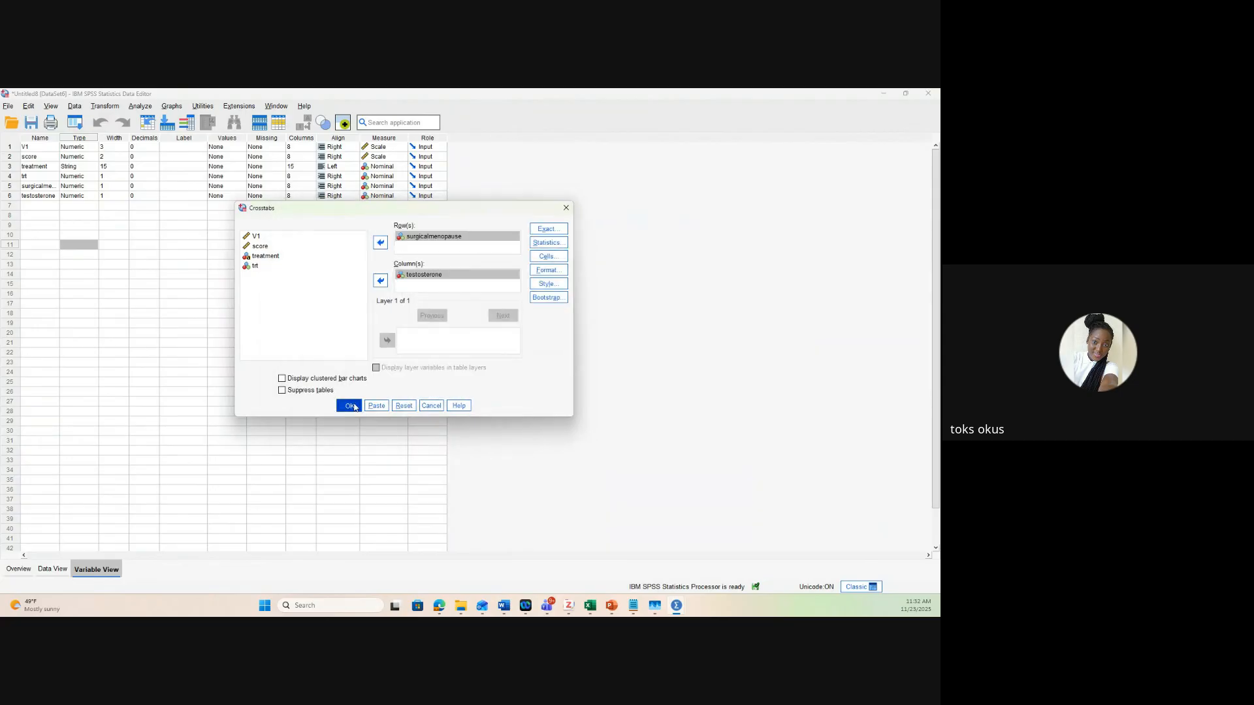
{"action": "left_click", "coordinate": [351, 406]}
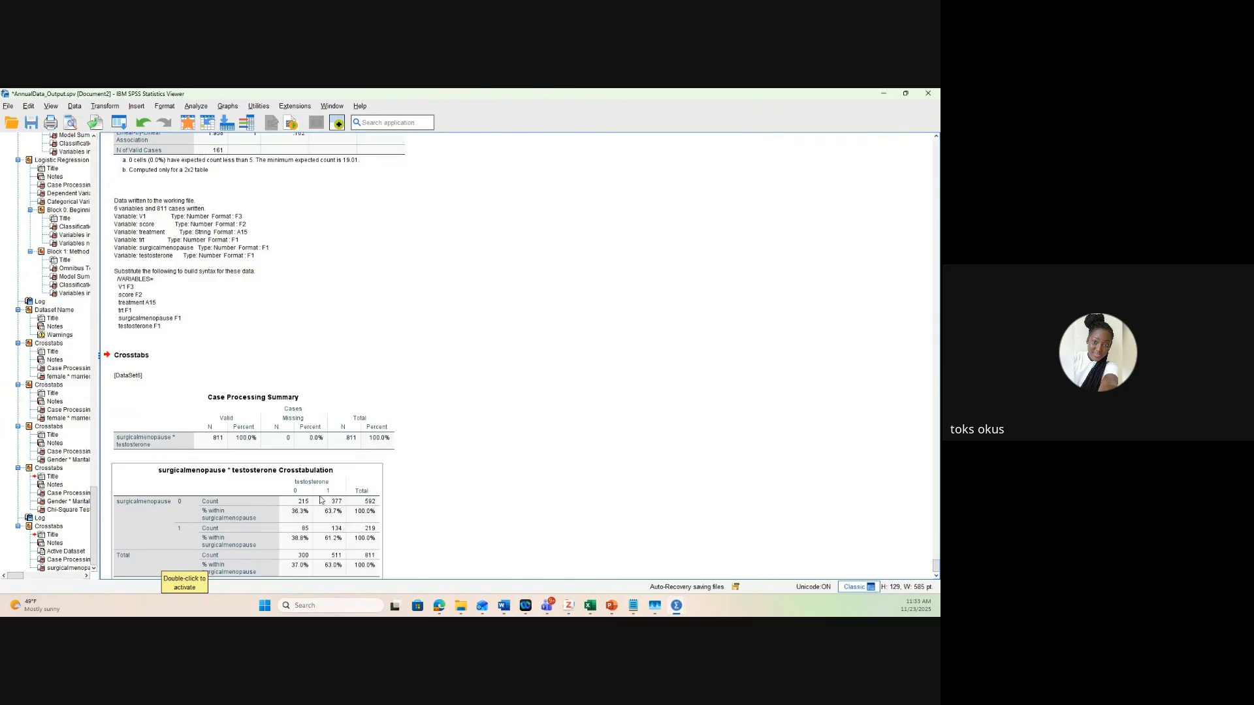
{"action": "left_click", "coordinate": [183, 509]}
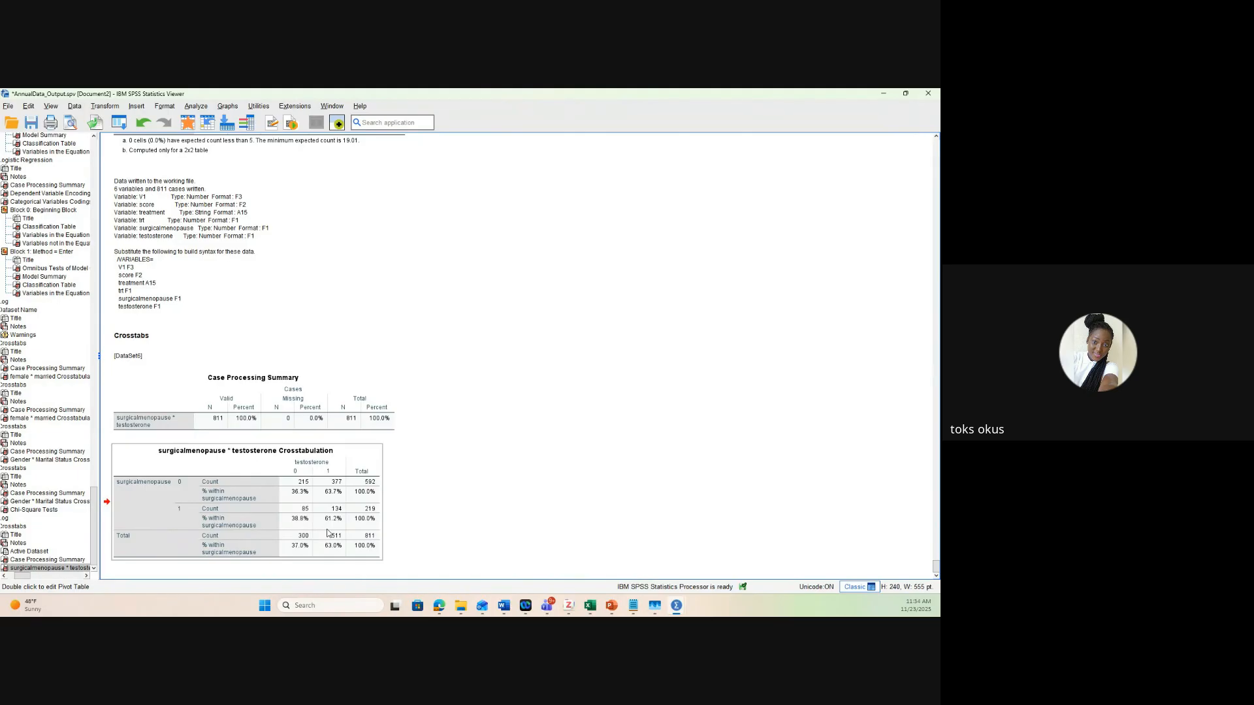
Rerun the surgicalmenopause by testosterone crosstabulation with the Chi-square statistic added, and review the resulting tables
{"action": "left_click", "coordinate": [196, 107]}
{"action": "mouse_move", "coordinate": [218, 160]}
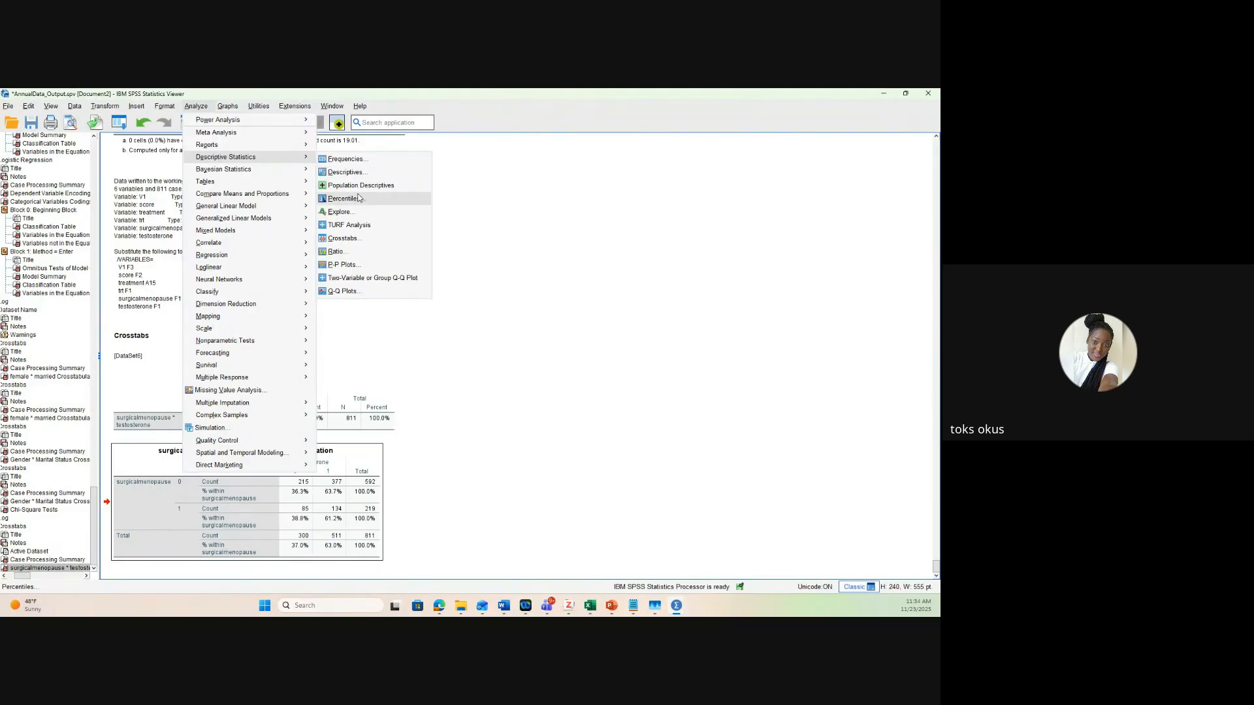
{"action": "left_click", "coordinate": [342, 238]}
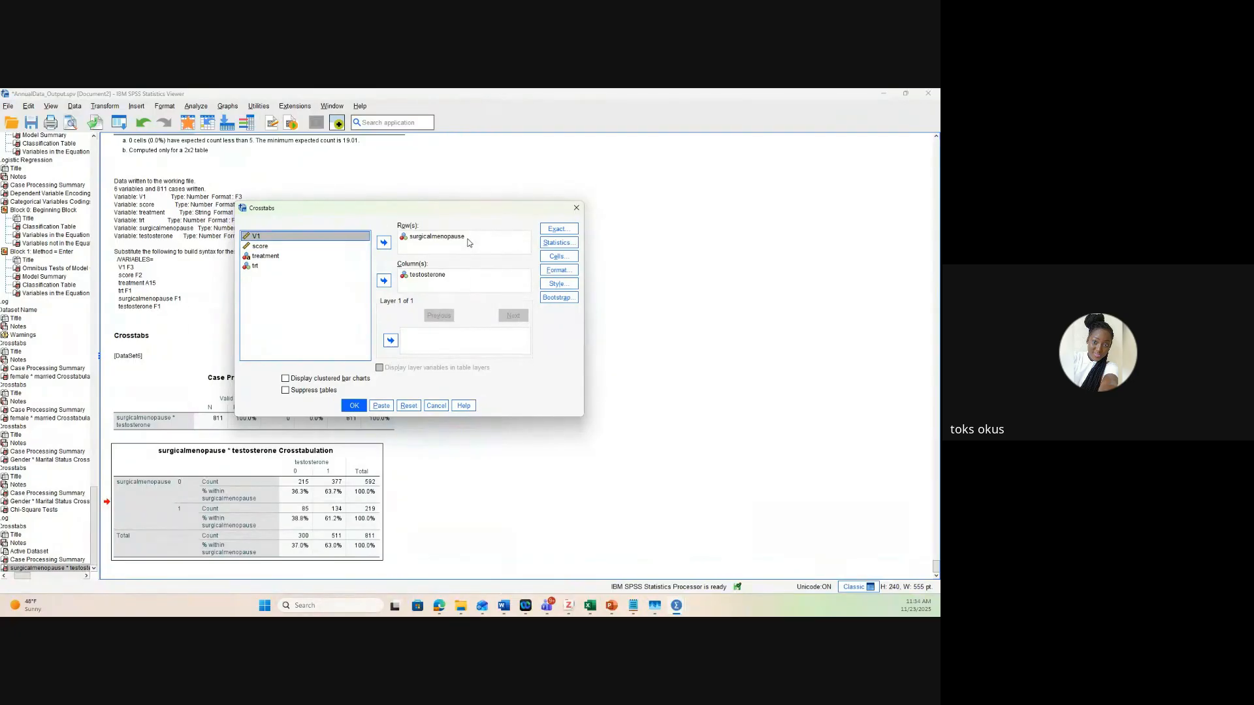
{"action": "left_click", "coordinate": [550, 243]}
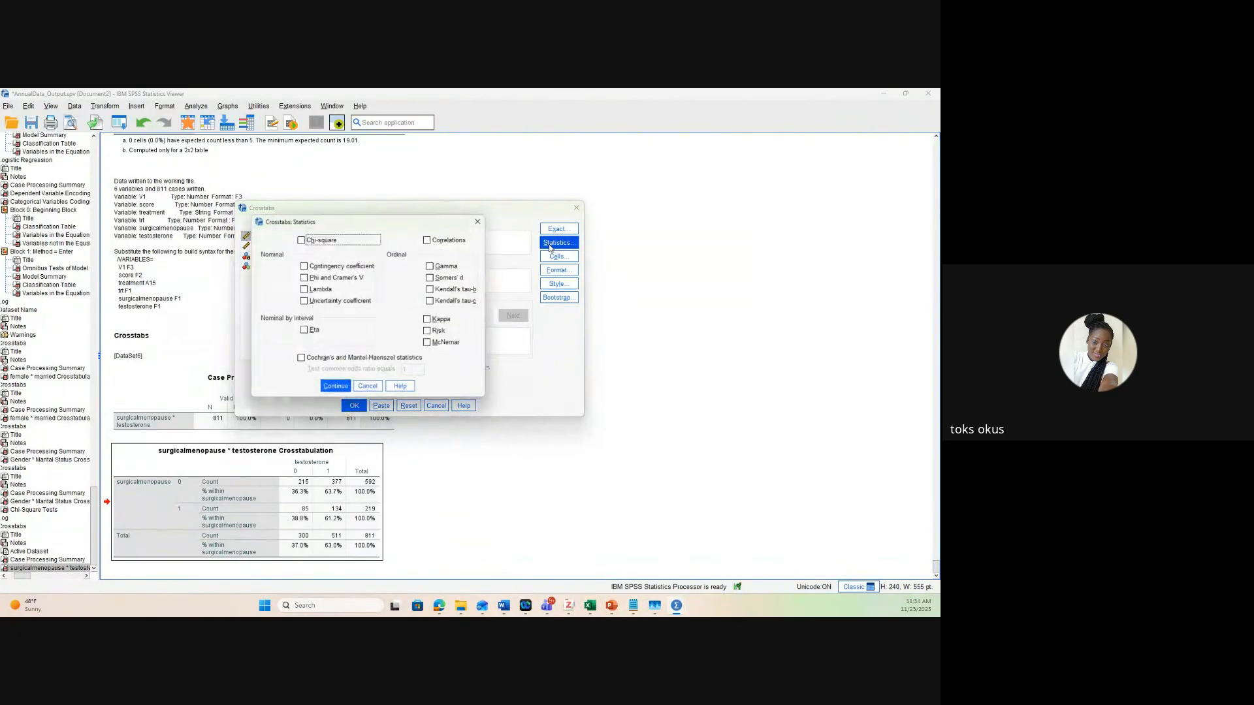
{"action": "left_click", "coordinate": [300, 240]}
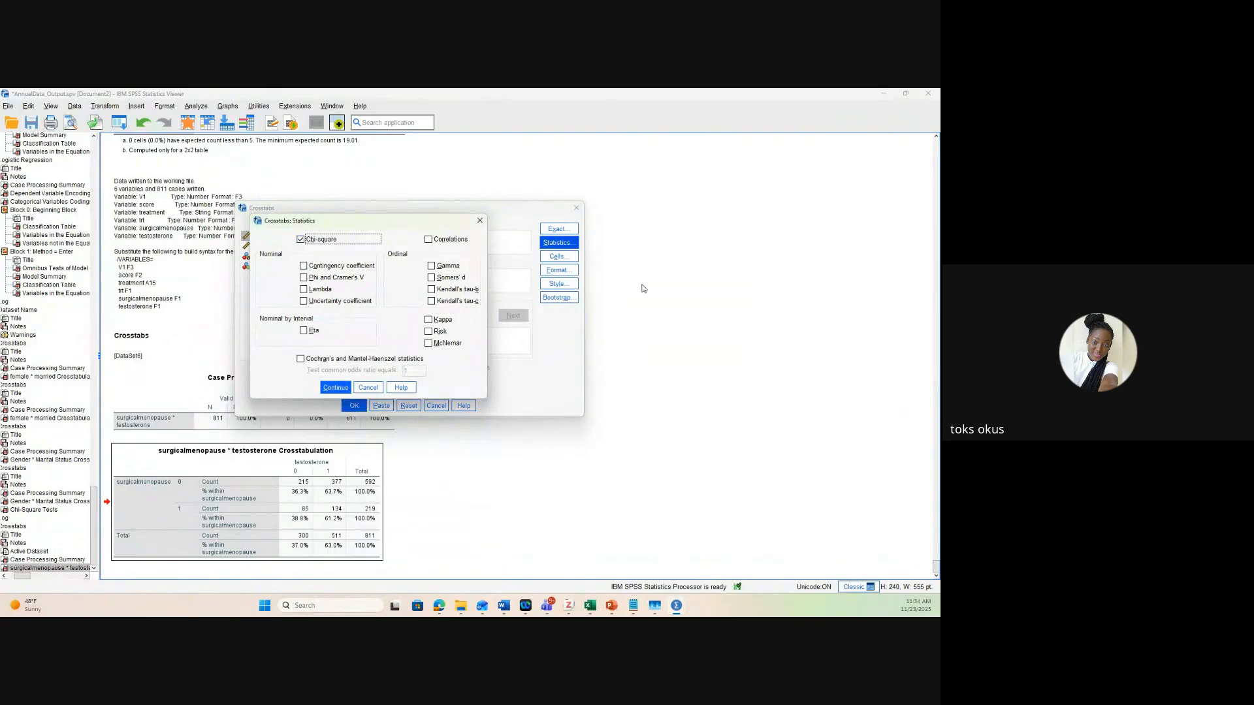
{"action": "left_click", "coordinate": [340, 390]}
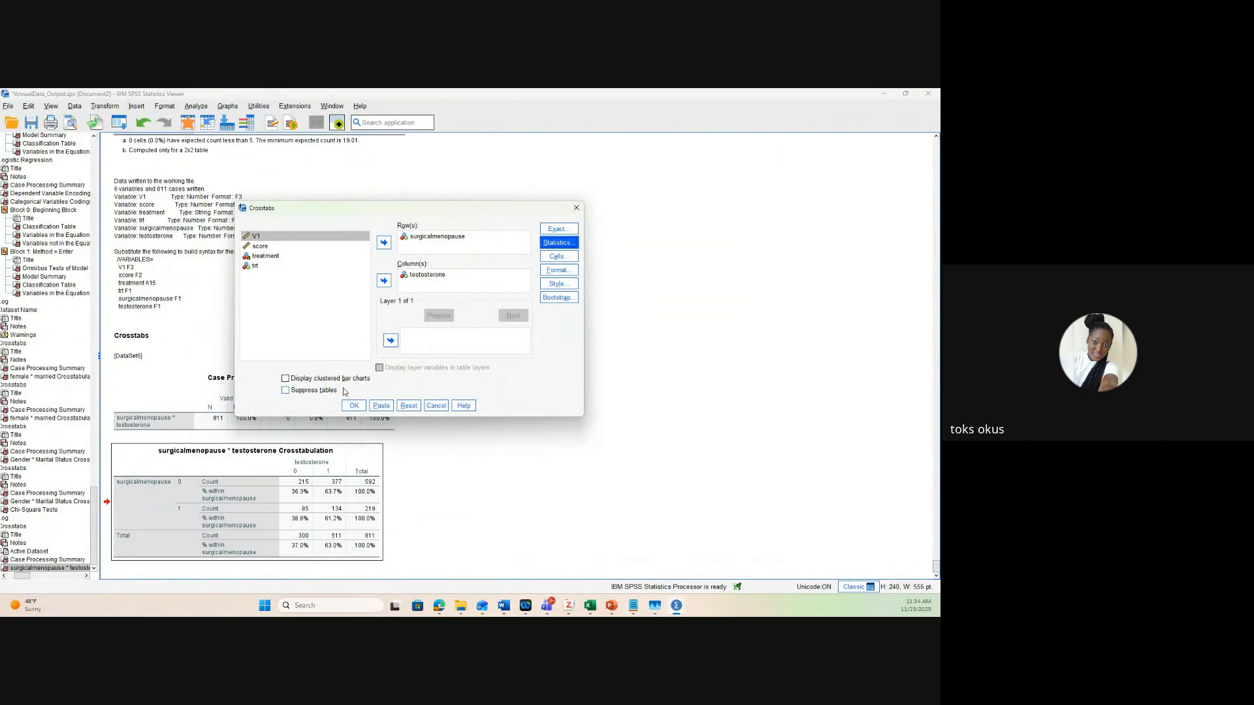
{"action": "left_click", "coordinate": [356, 407]}
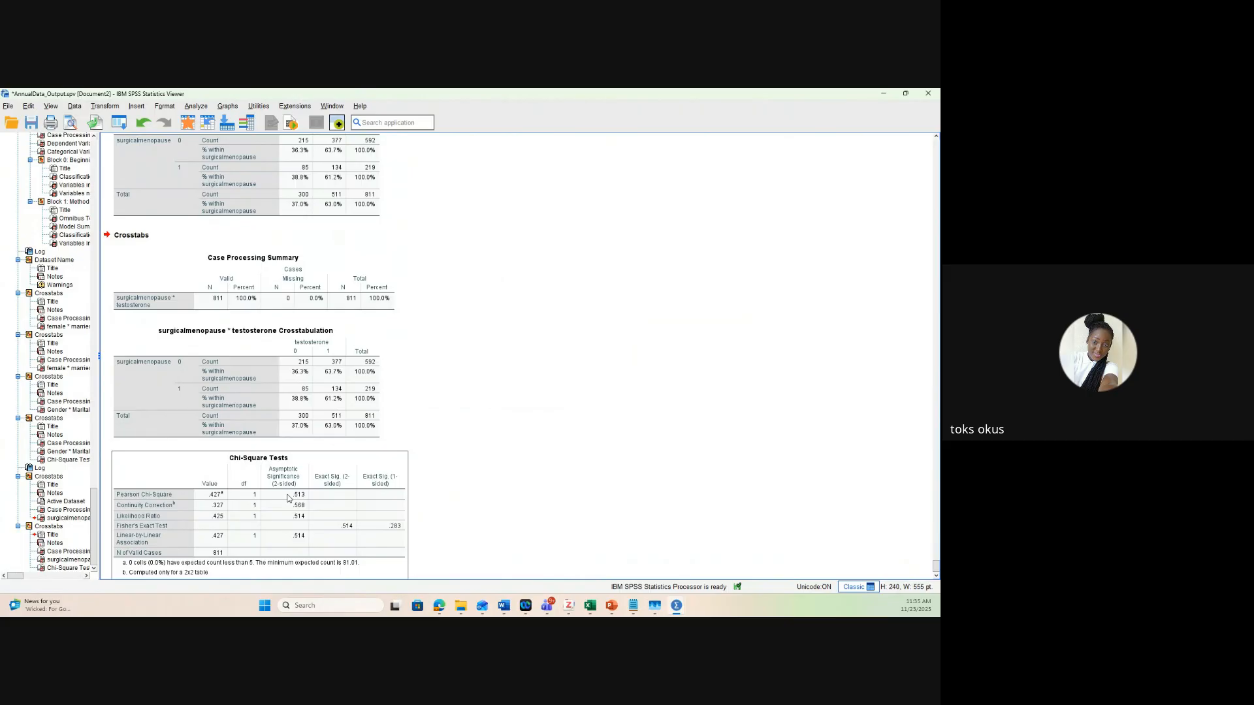
{"action": "key", "text": "alt+Tab"}
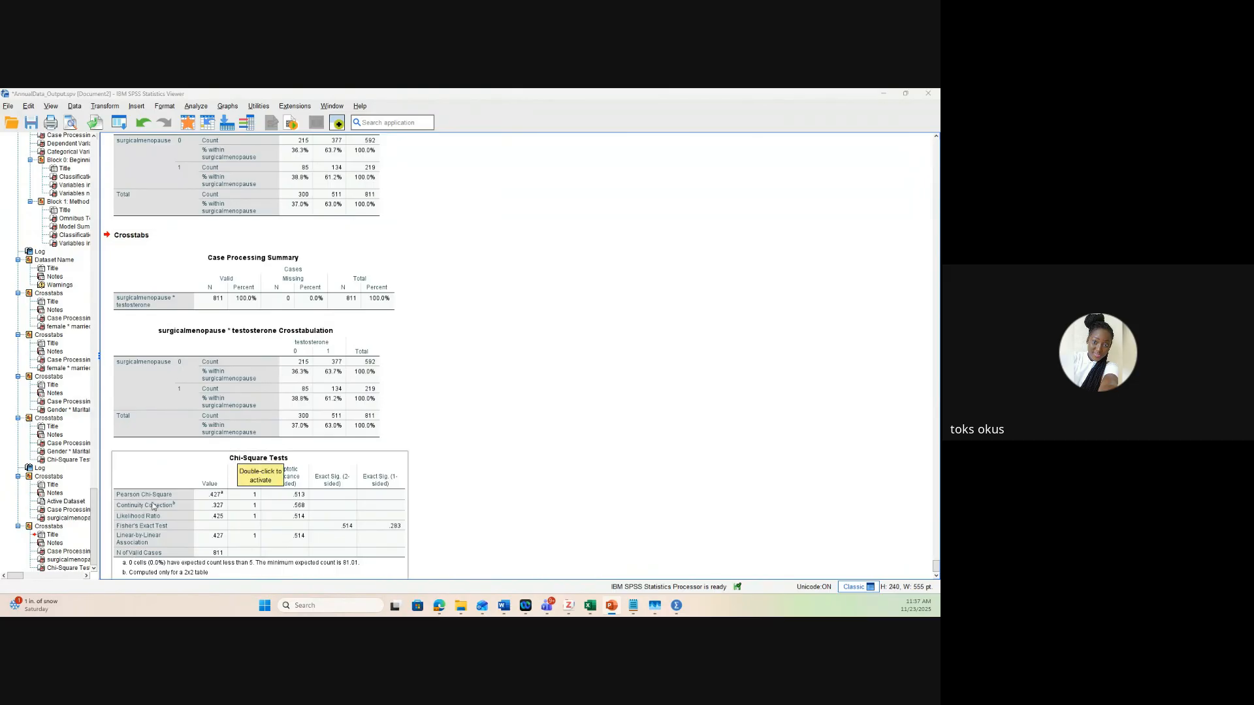
{"action": "scroll", "coordinate": [169, 233], "scroll_direction": "up", "scroll_amount": 3}
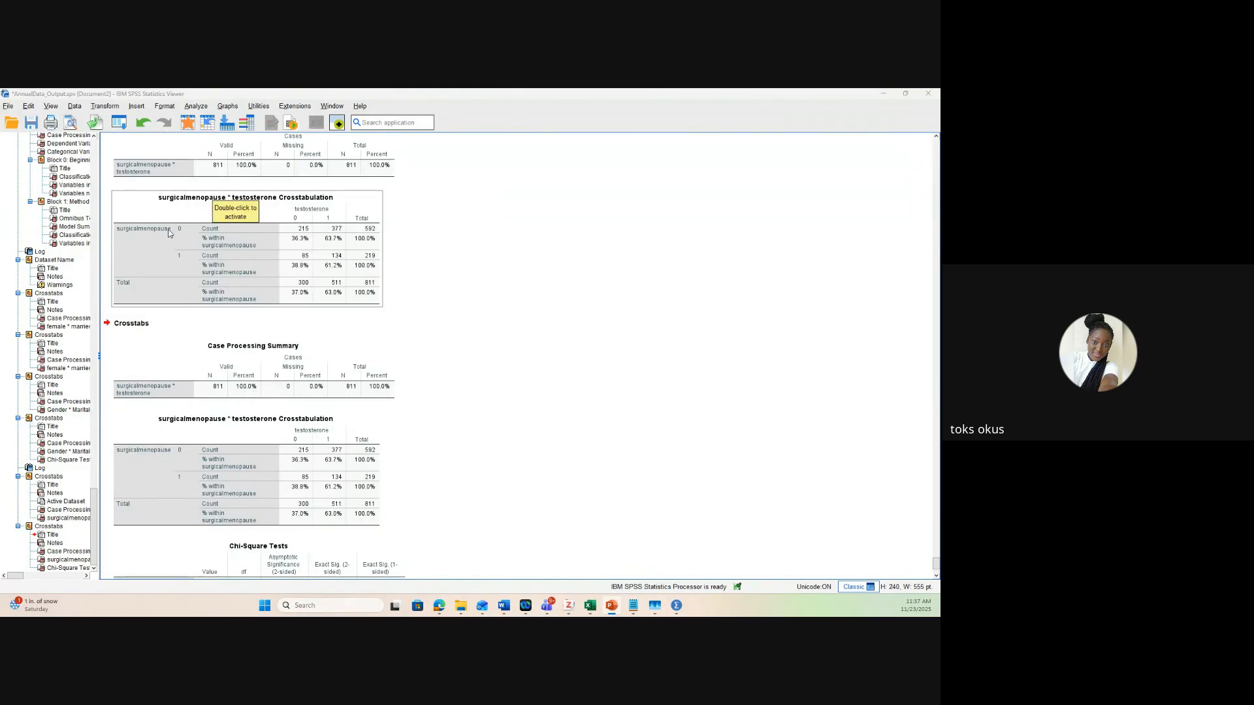
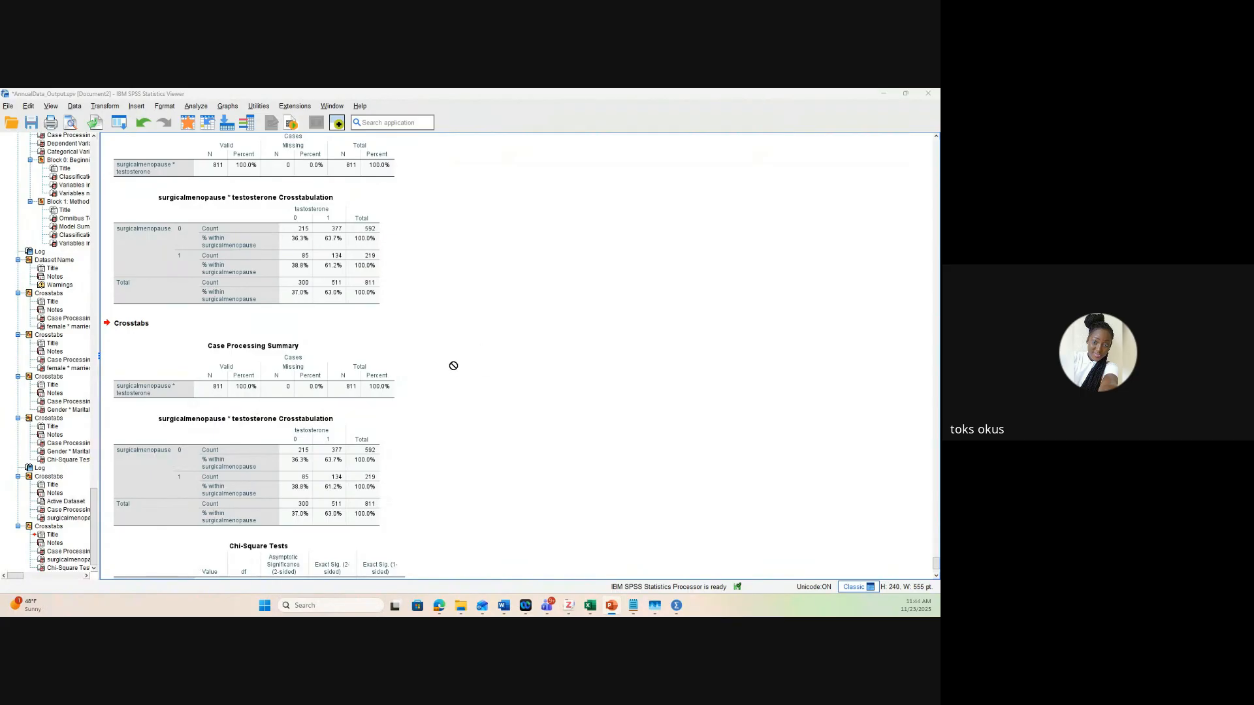
Switch to the StatsClinic dataset and show its case values, checking the female and marital_status columns
{"action": "left_click", "coordinate": [677, 605]}
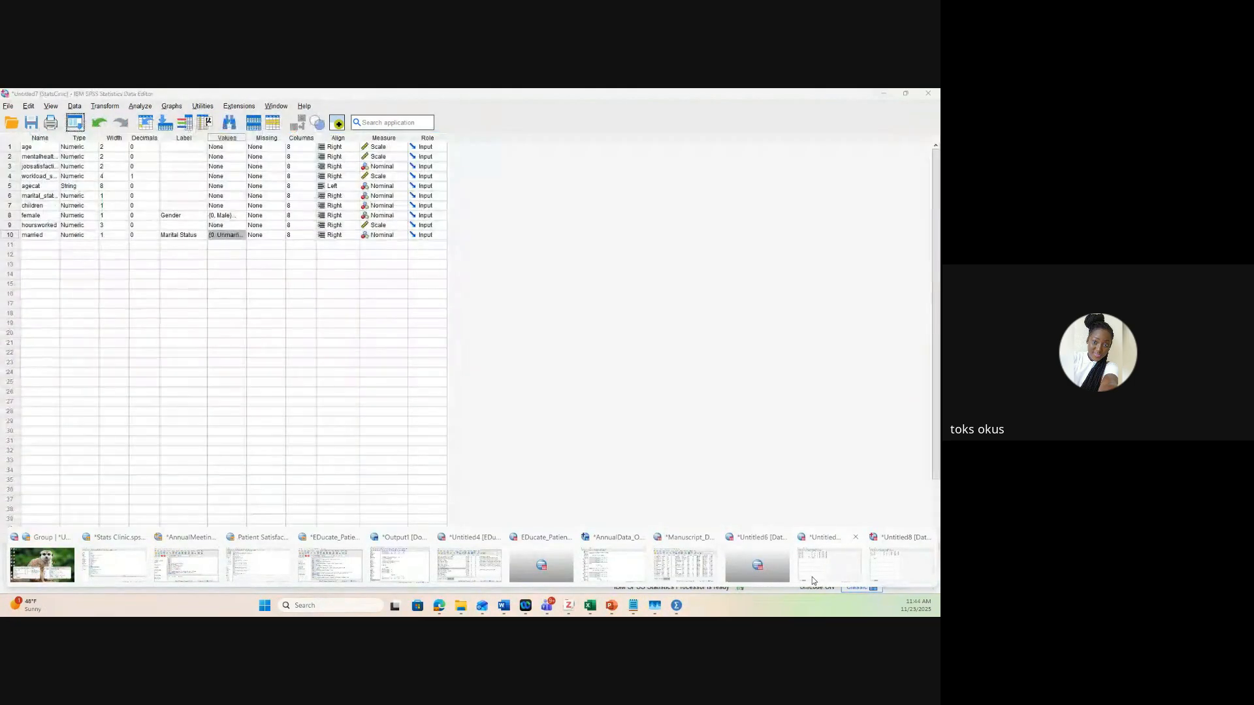
{"action": "left_click", "coordinate": [811, 578]}
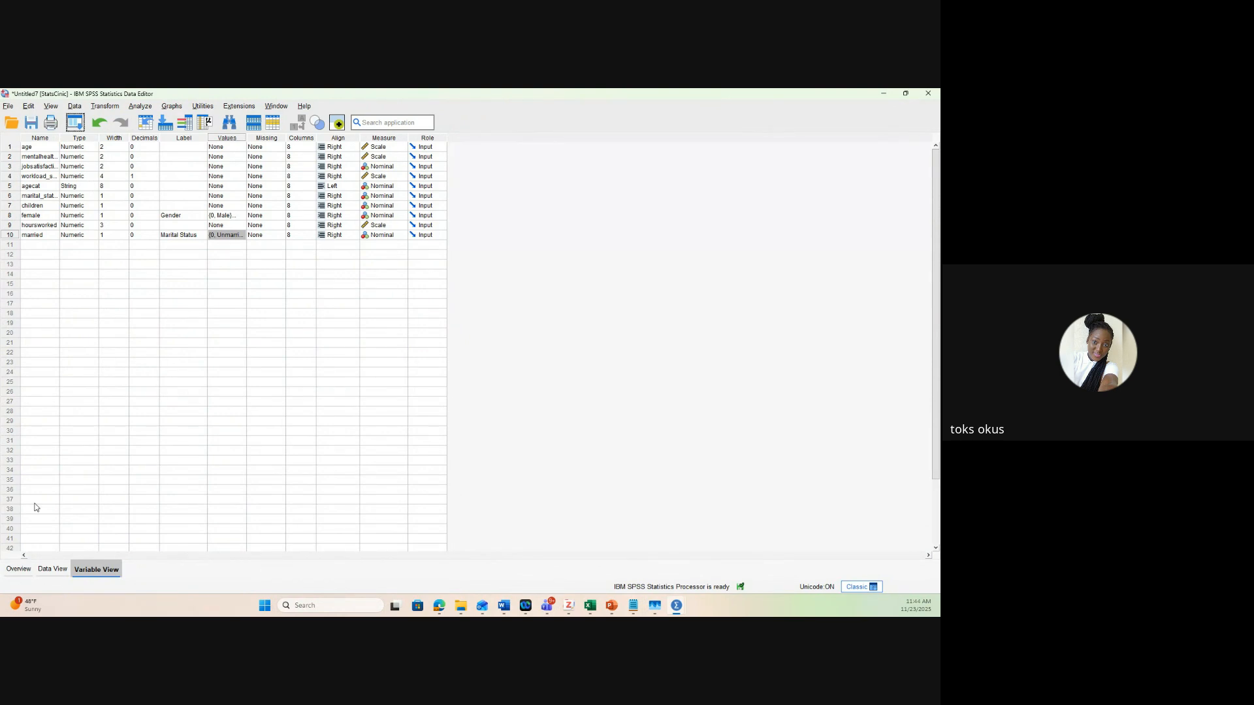
{"action": "left_click", "coordinate": [48, 573]}
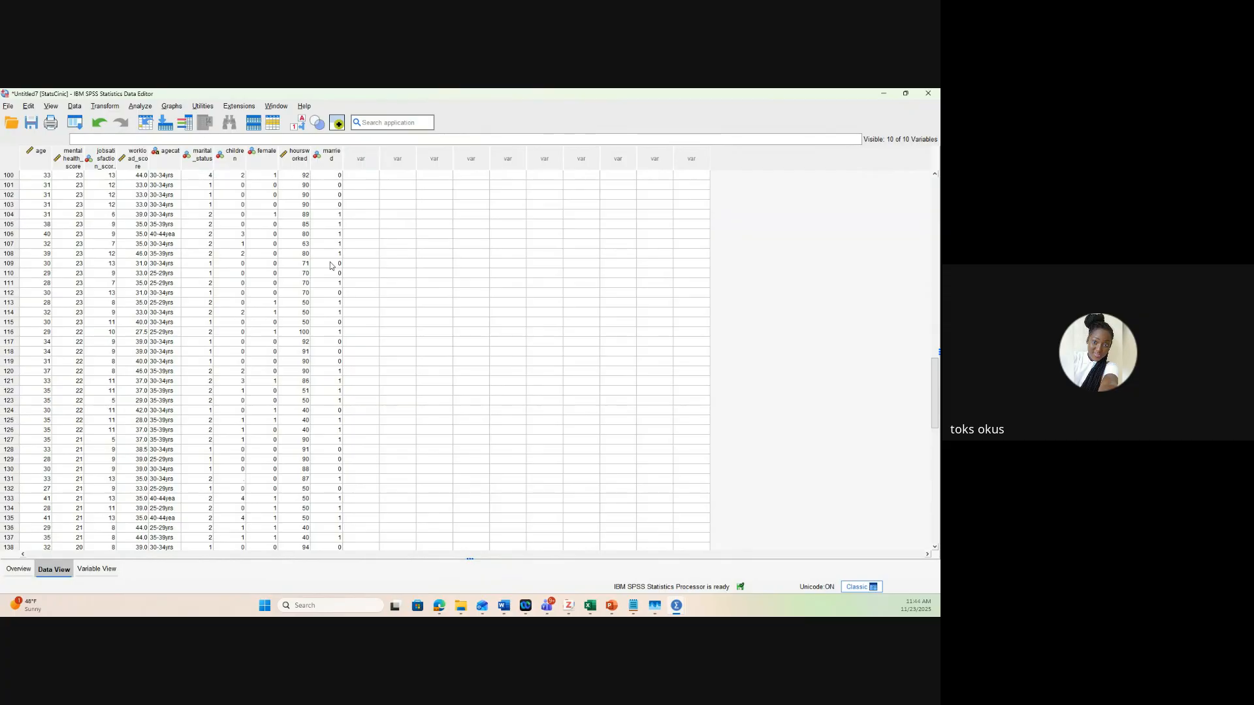
{"action": "left_click", "coordinate": [258, 225]}
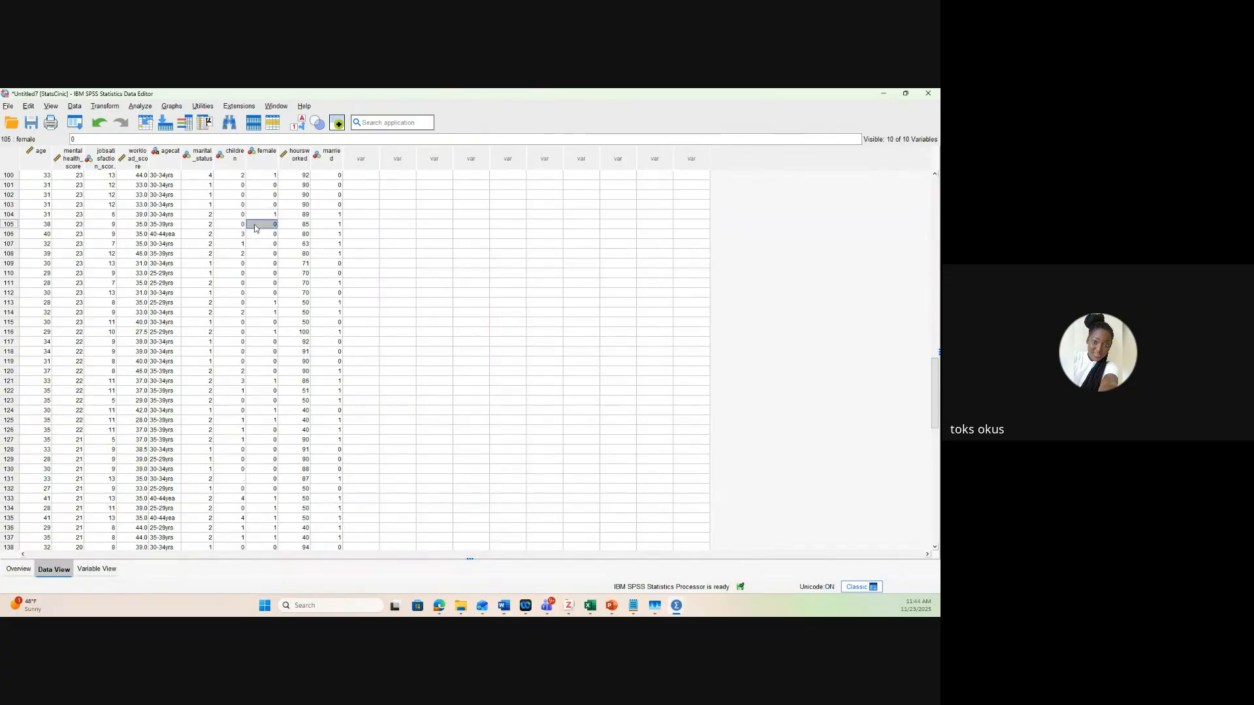
{"action": "left_click", "coordinate": [202, 175]}
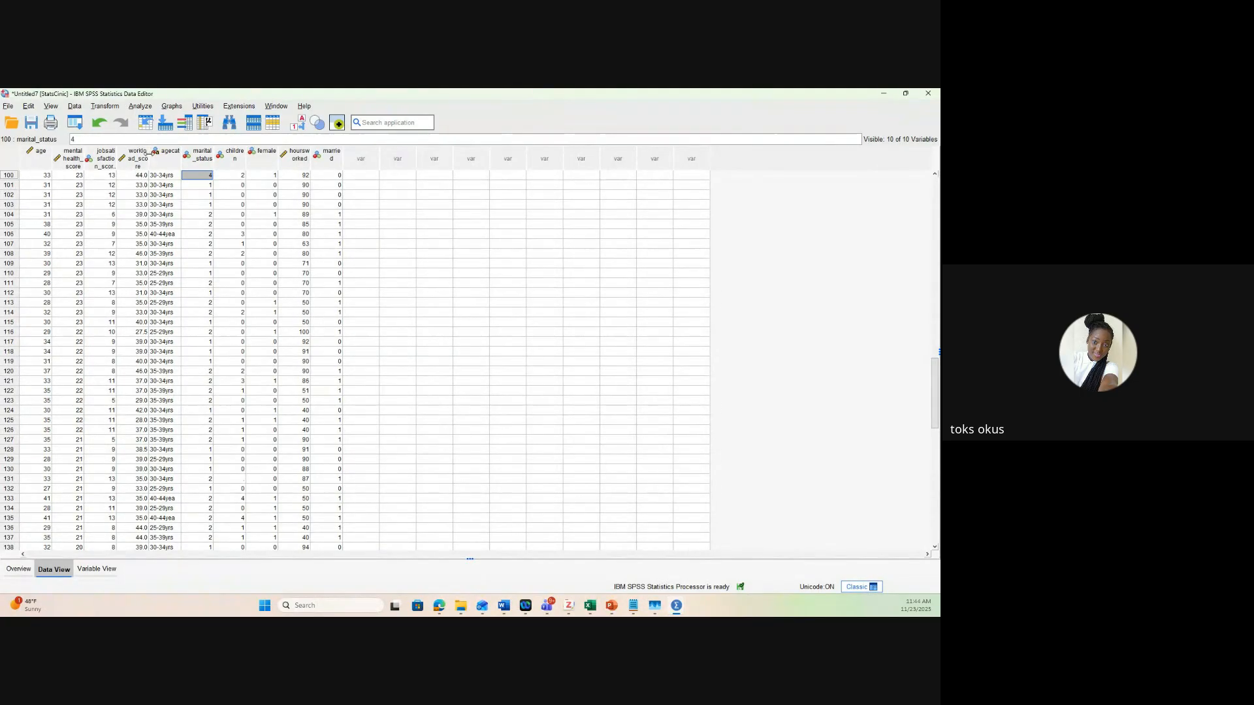
Widen the workload_score, jobsatisfaction_score, mentalhealth_score and hoursworked columns so their full names fit
{"action": "left_click_drag", "start_coordinate": [149, 156], "coordinate": [229, 168]}
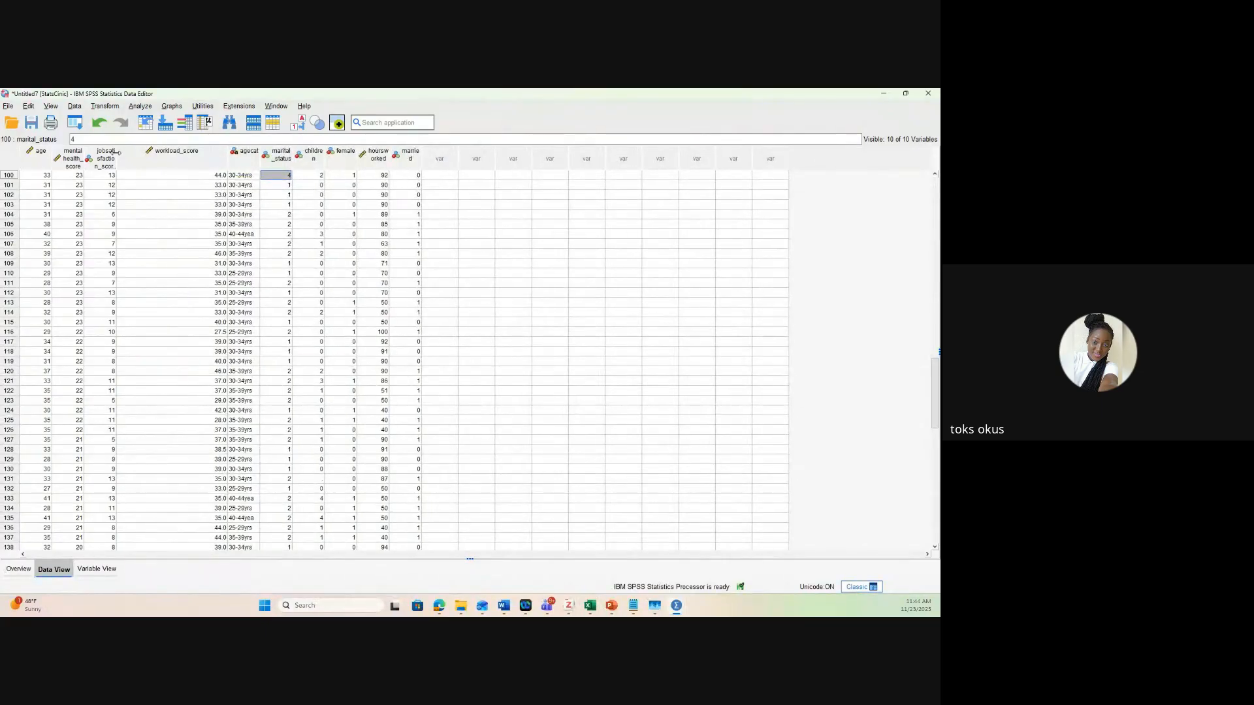
{"action": "left_click_drag", "start_coordinate": [118, 156], "coordinate": [171, 162]}
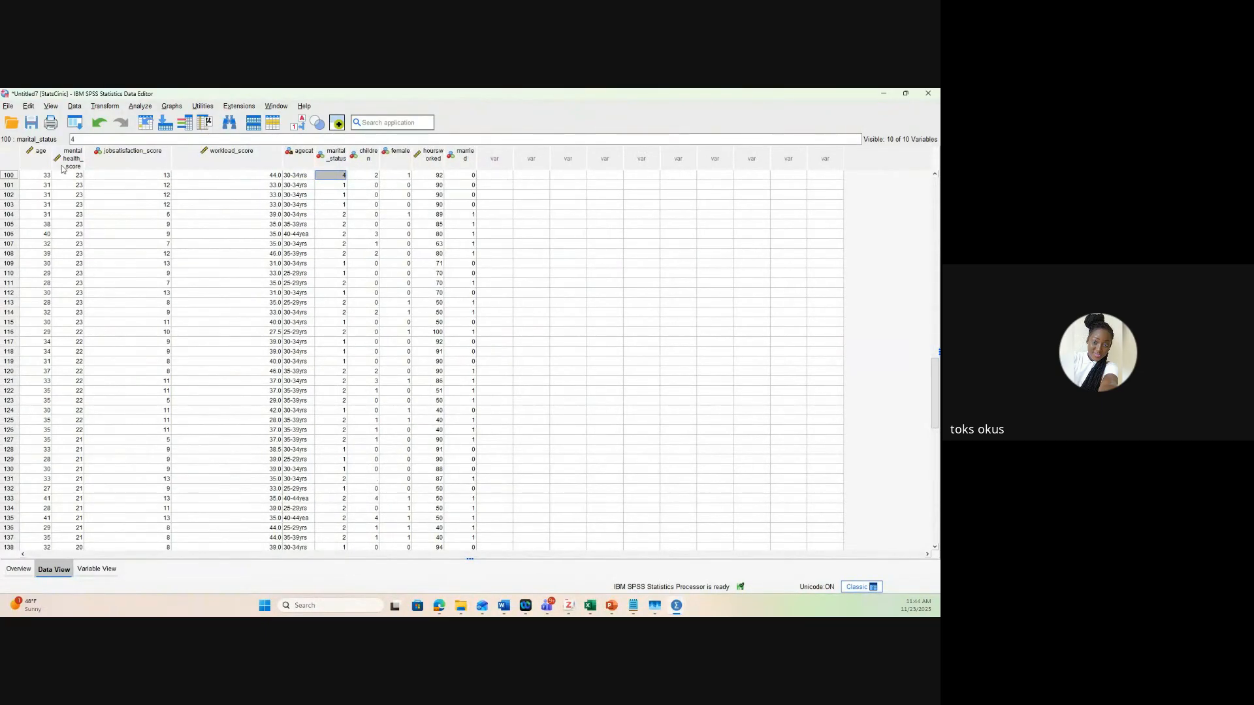
{"action": "left_click_drag", "start_coordinate": [85, 160], "coordinate": [139, 164]}
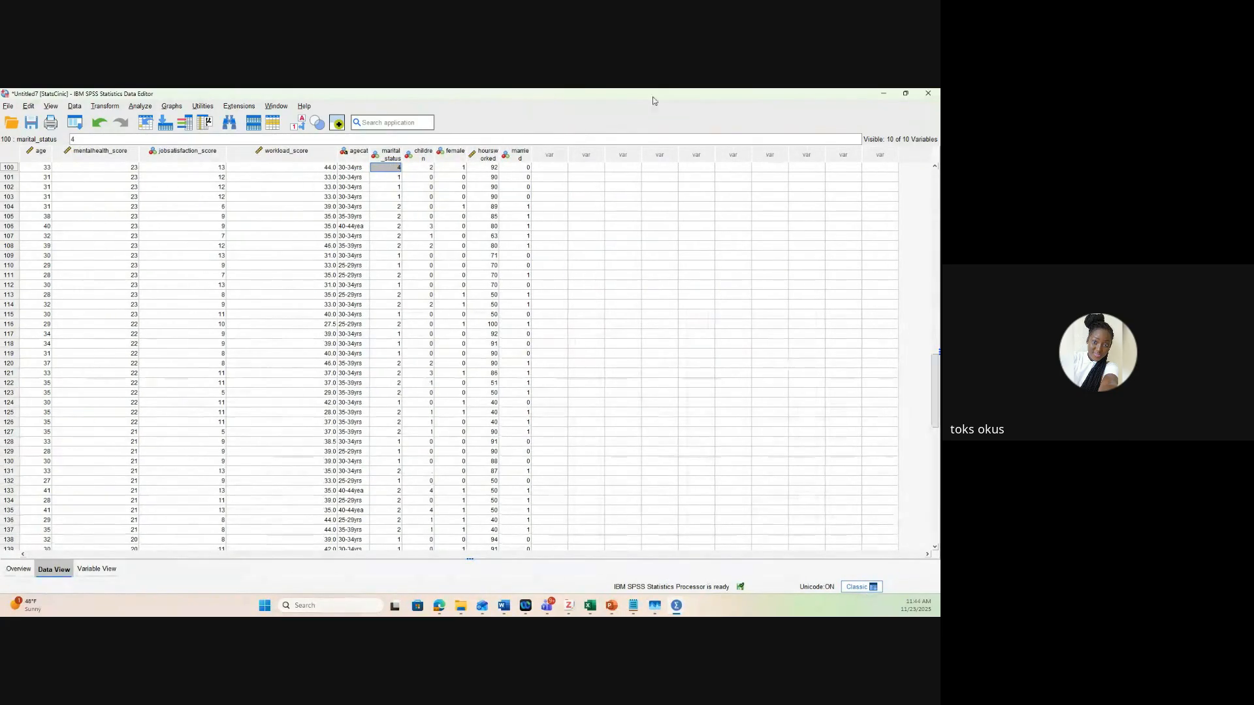
{"action": "left_click", "coordinate": [485, 155]}
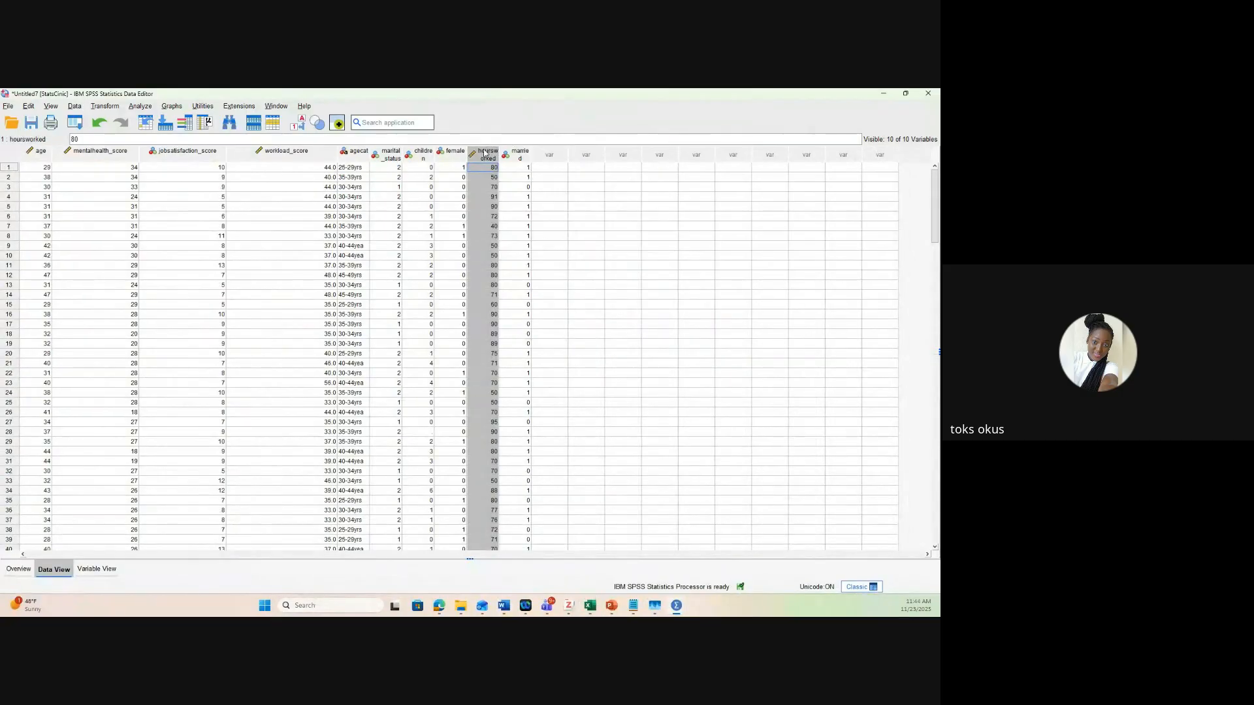
{"action": "left_click_drag", "start_coordinate": [500, 147], "coordinate": [554, 149]}
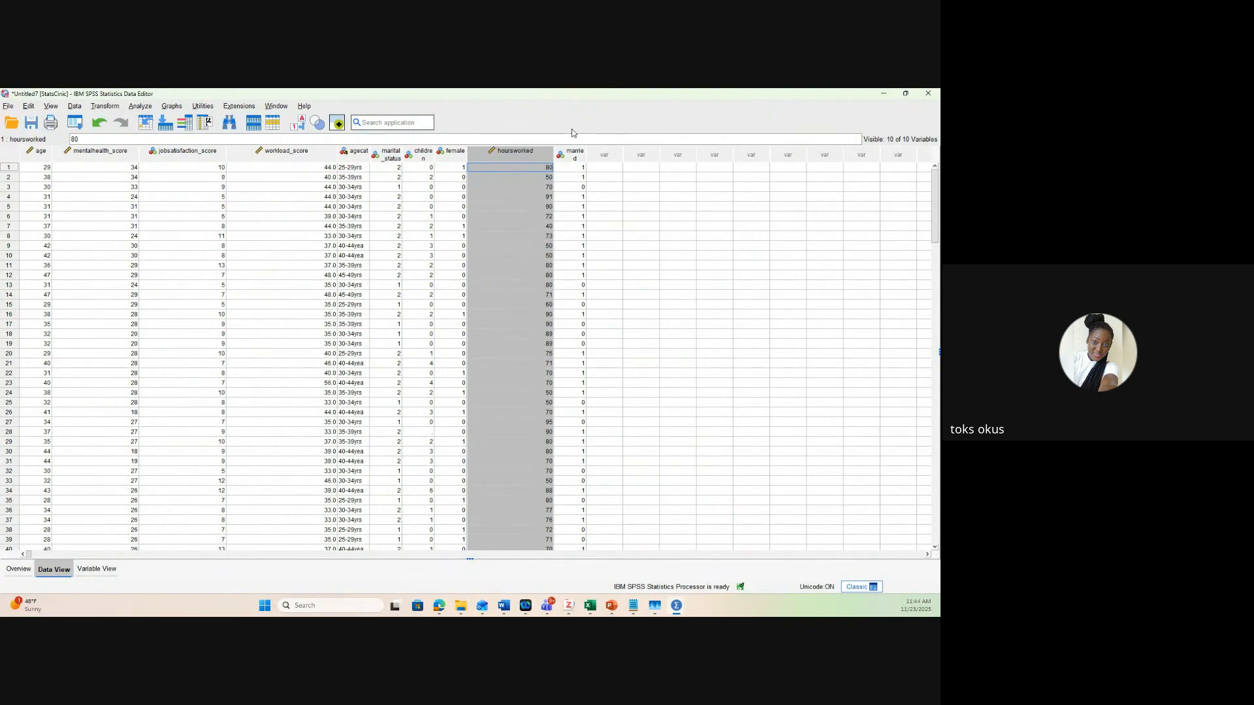
Look through the hoursworked values across the cases and return to the first case
{"action": "left_click", "coordinate": [534, 177]}
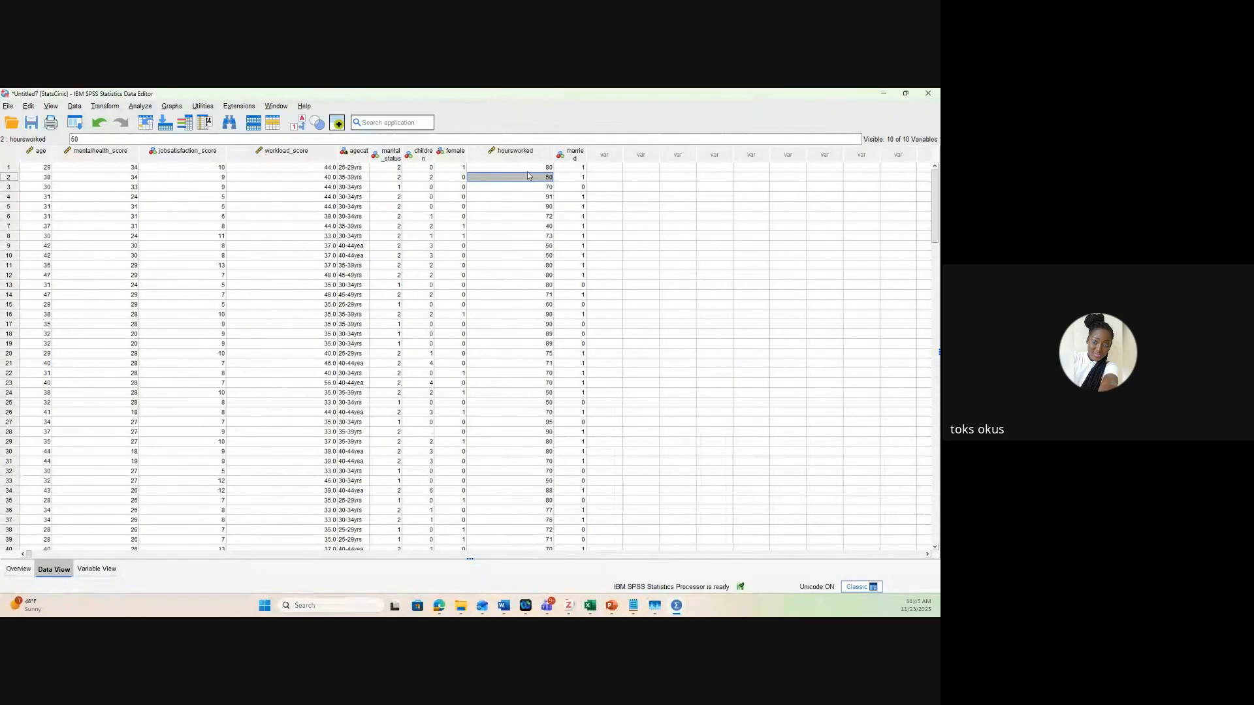
{"action": "left_click", "coordinate": [541, 197]}
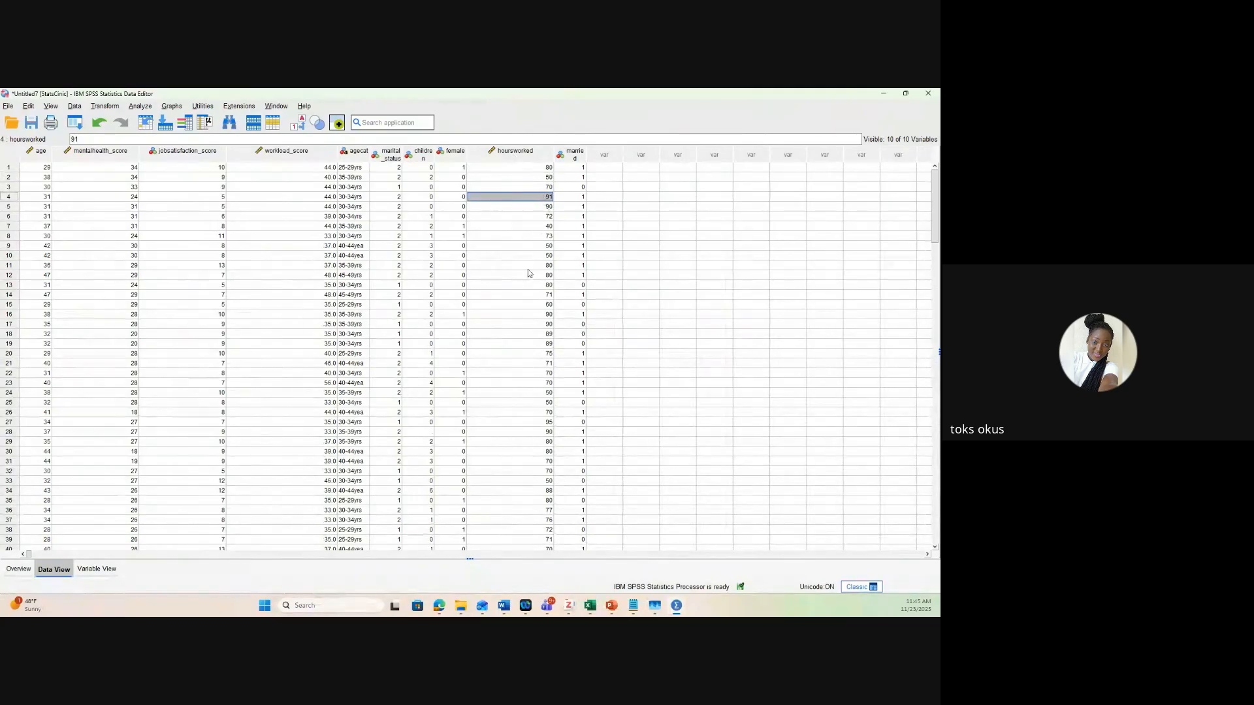
{"action": "scroll", "coordinate": [502, 285], "scroll_direction": "down", "scroll_amount": 4}
{"action": "scroll", "coordinate": [500, 281], "scroll_direction": "down", "scroll_amount": 1}
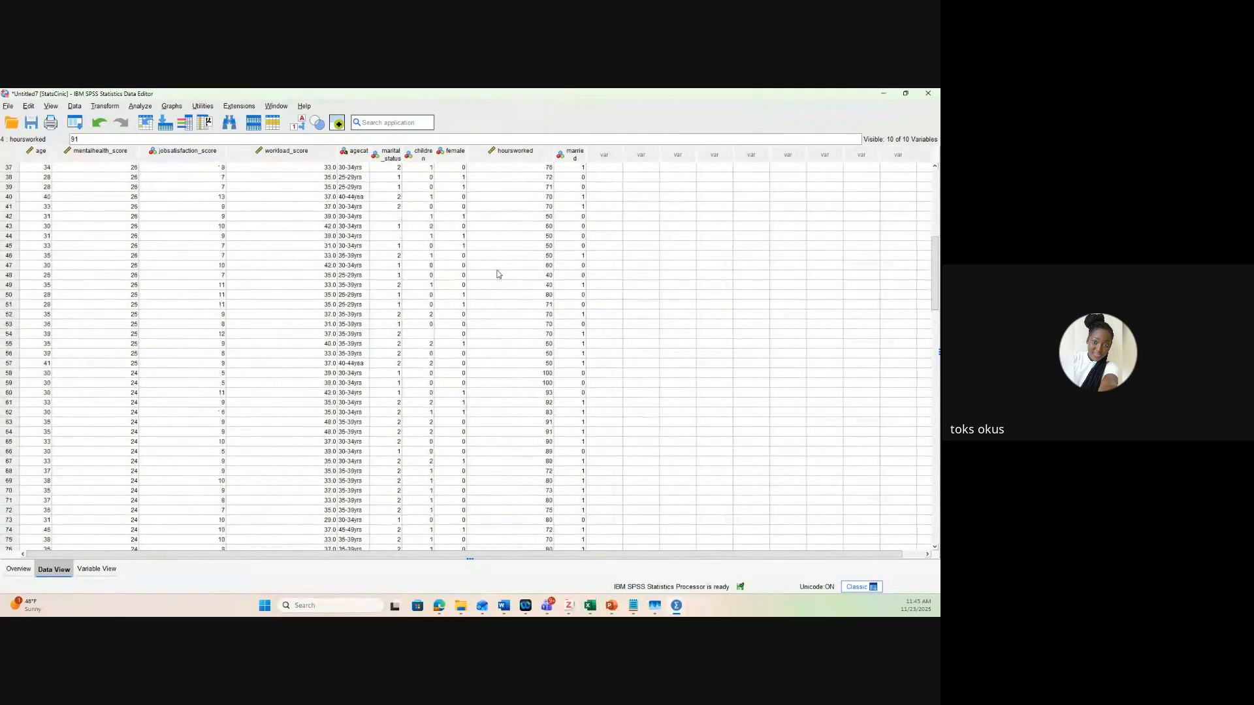
{"action": "scroll", "coordinate": [496, 273], "scroll_direction": "up", "scroll_amount": 5}
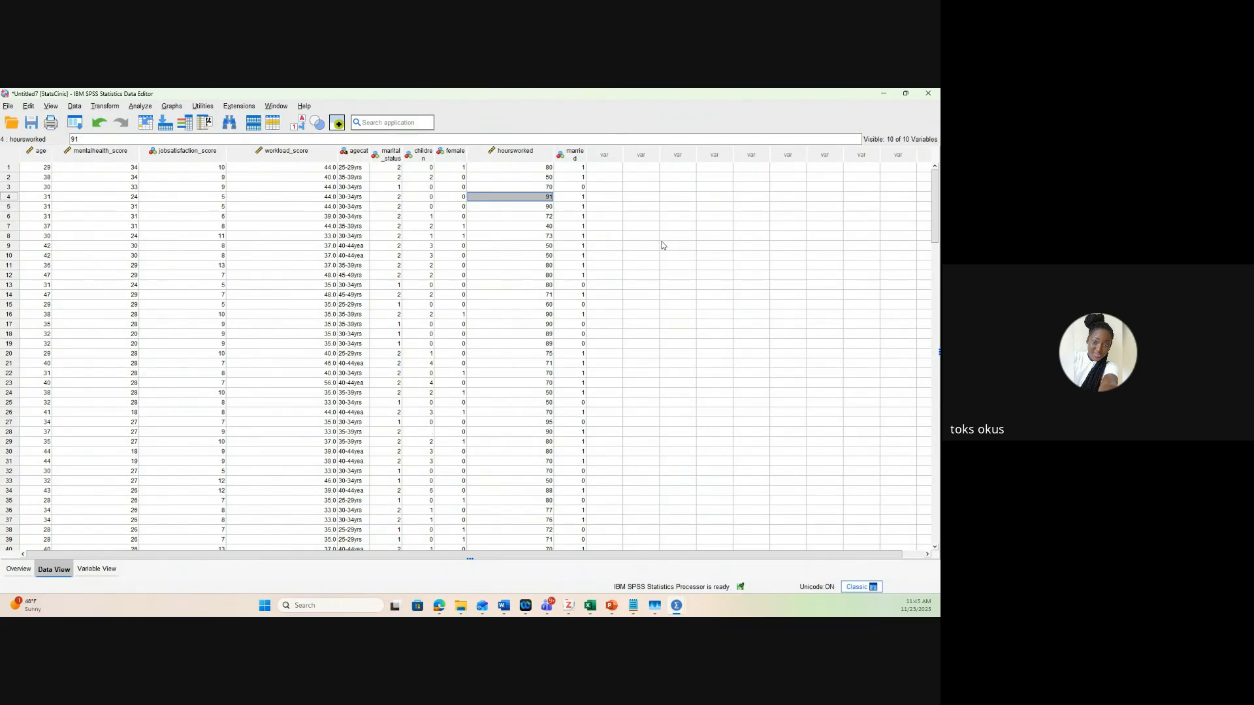
{"action": "scroll", "coordinate": [539, 288], "scroll_direction": "down", "scroll_amount": 11}
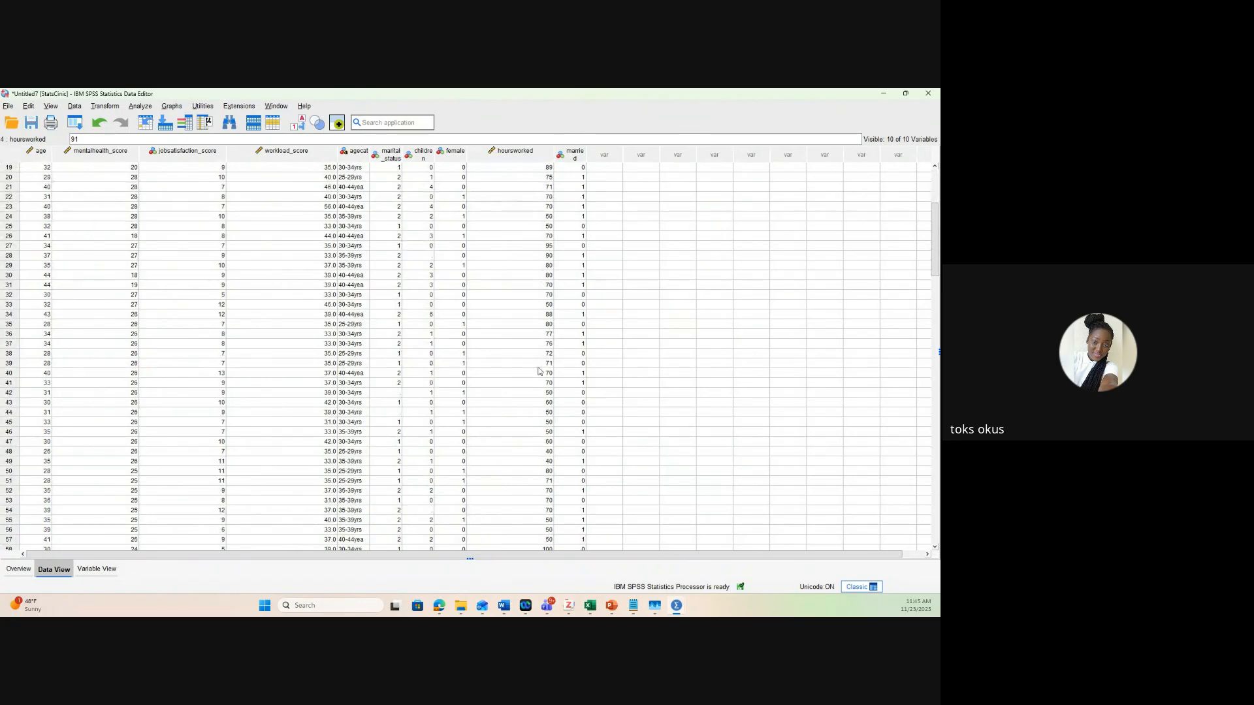
{"action": "scroll", "coordinate": [541, 359], "scroll_direction": "up", "scroll_amount": 11}
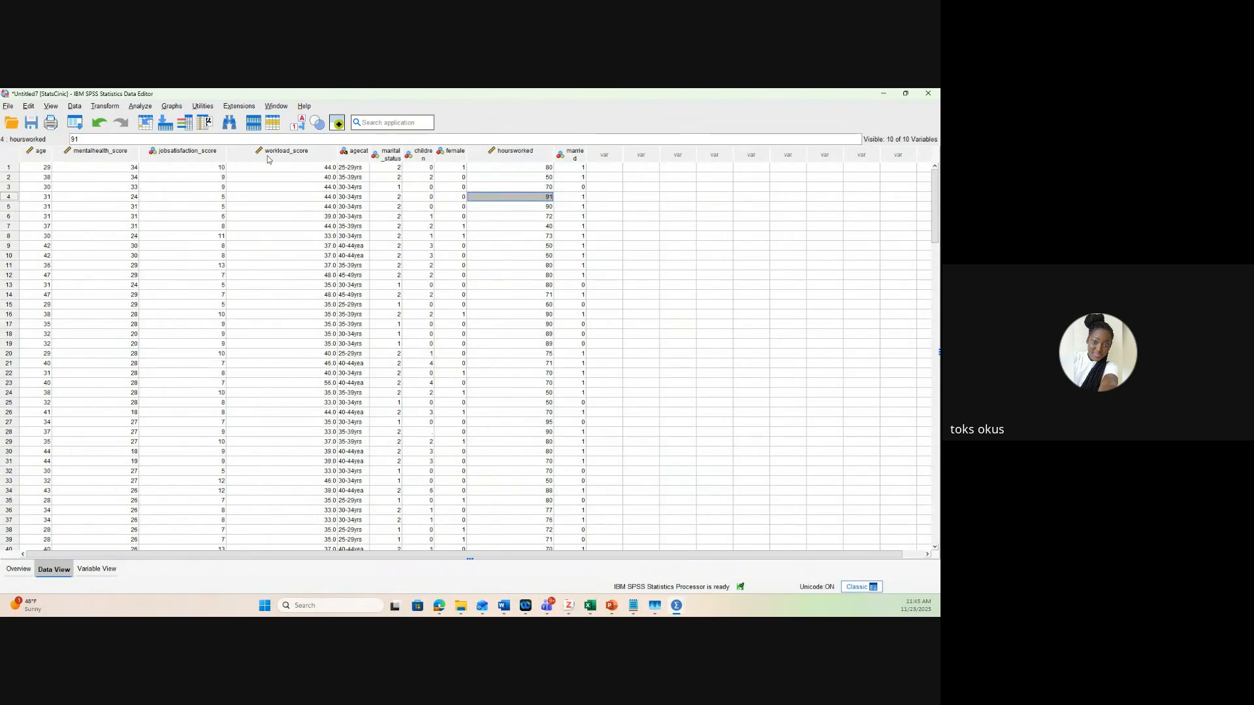
Set up a recode of hoursworked into a different variable and enter a name for the output variable
{"action": "left_click", "coordinate": [107, 108]}
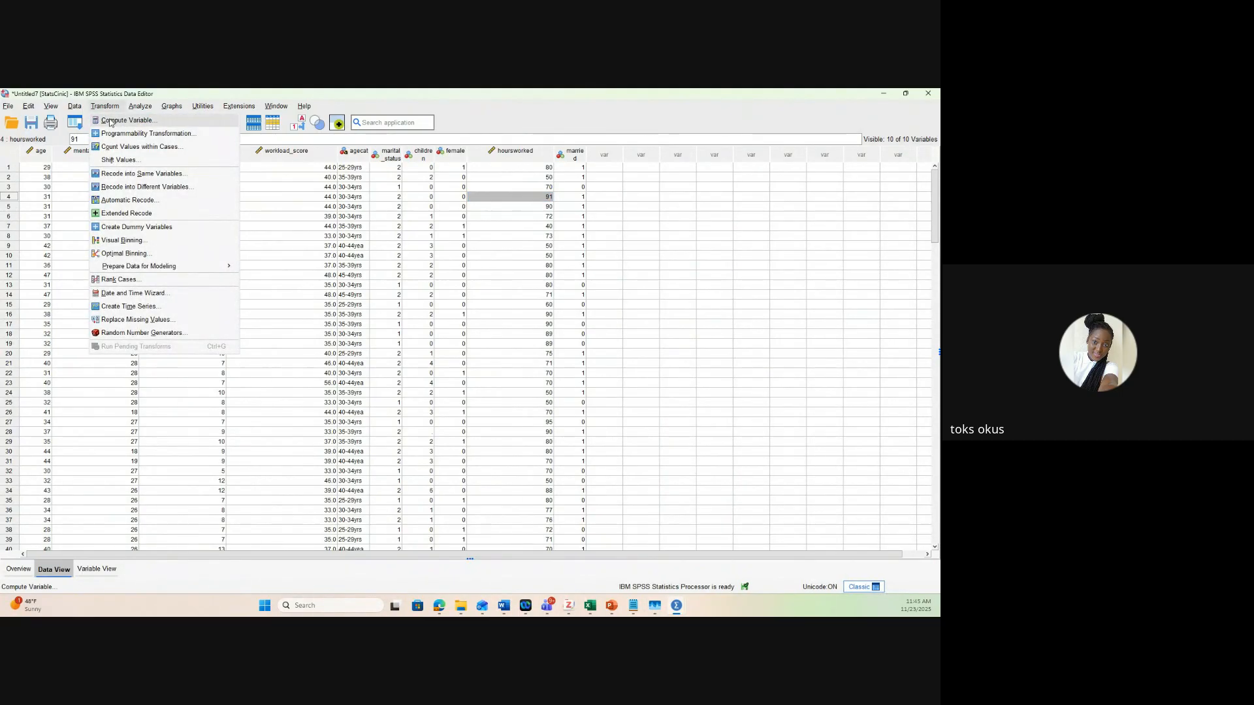
{"action": "left_click", "coordinate": [115, 188]}
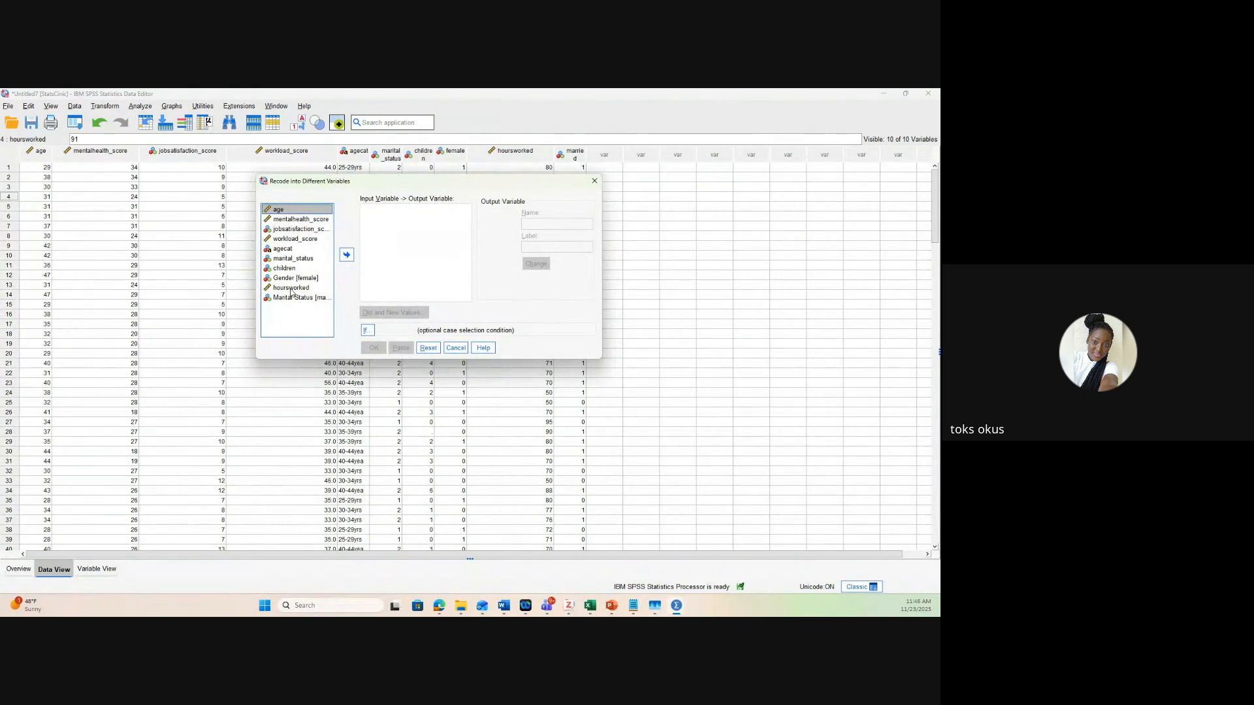
{"action": "left_click", "coordinate": [291, 288]}
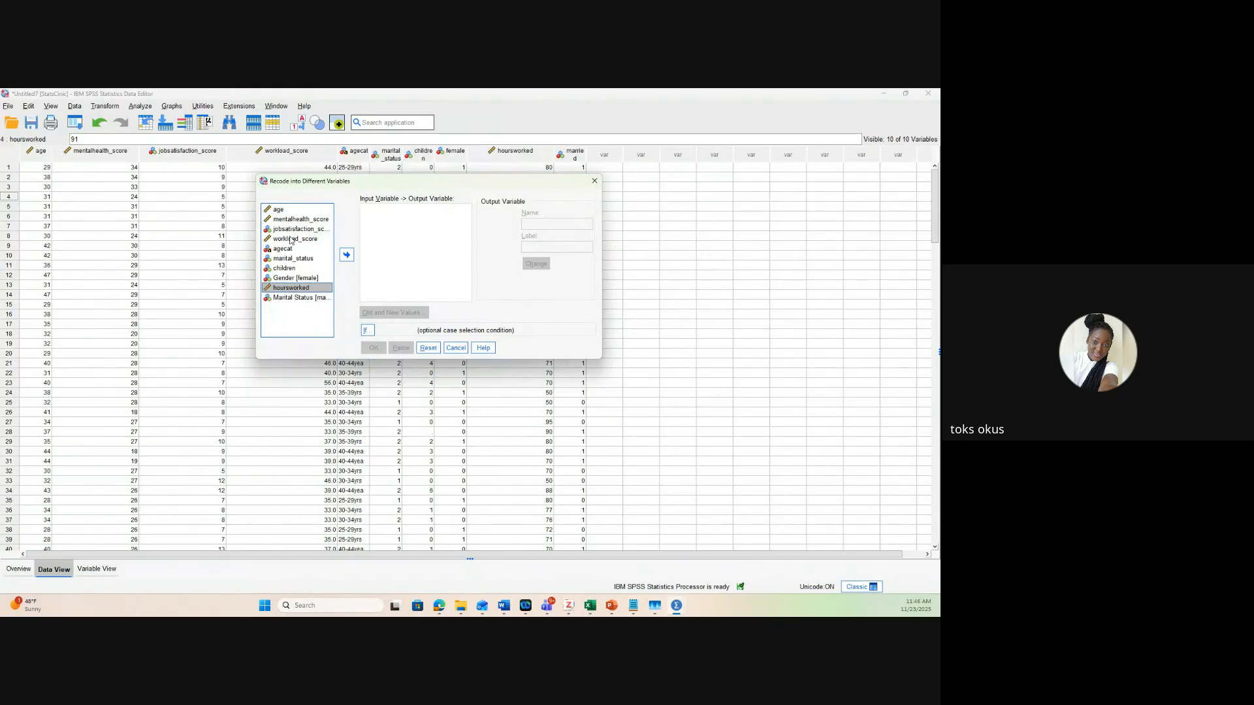
{"action": "left_click", "coordinate": [346, 255]}
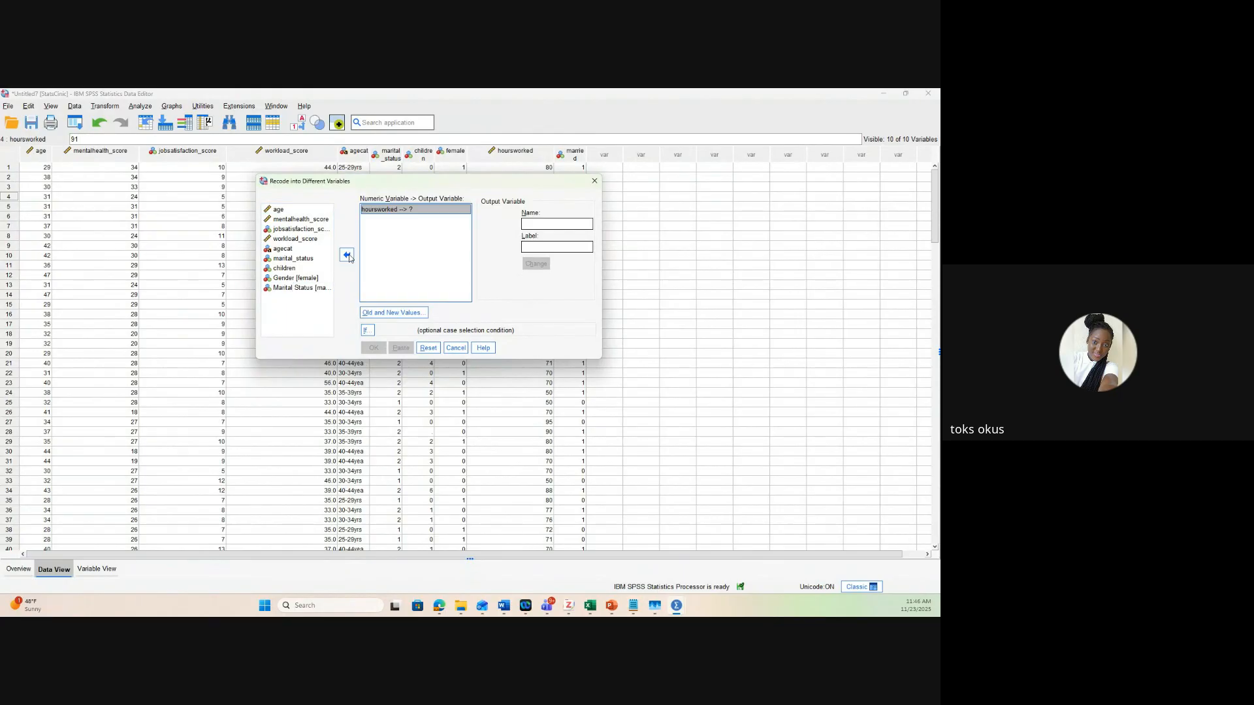
{"action": "left_click", "coordinate": [531, 224]}
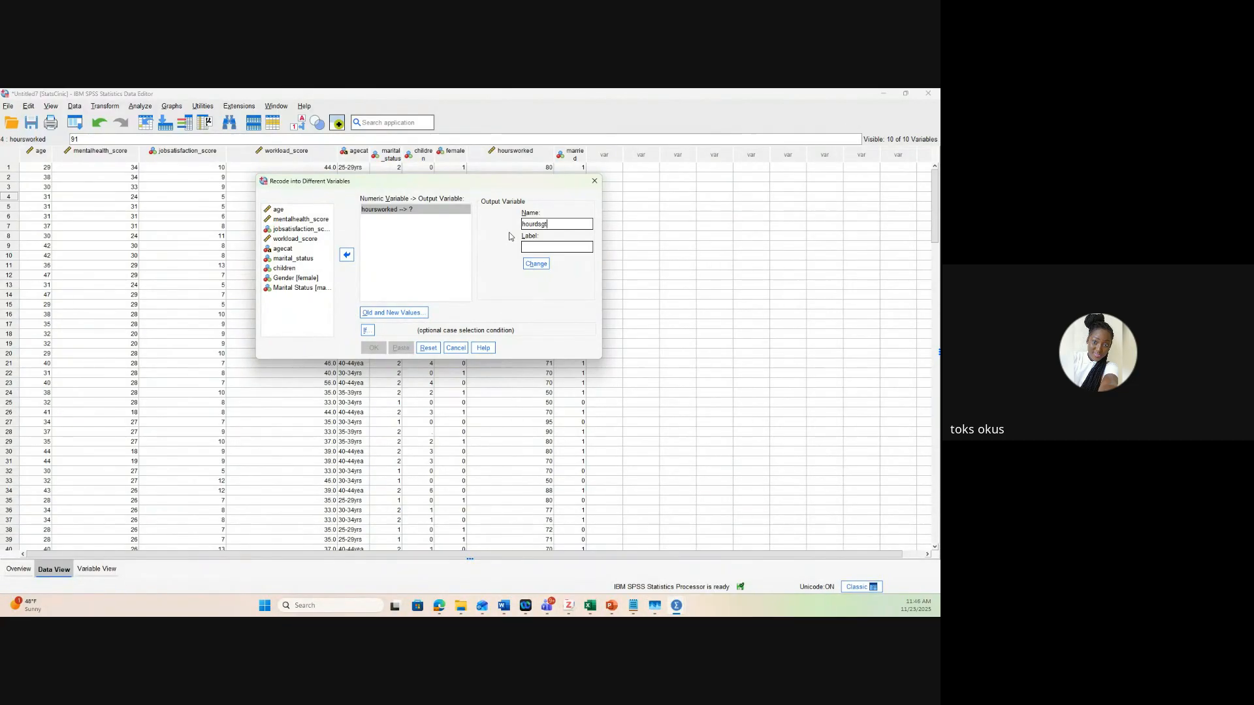
{"action": "type", "text": "0"}
Label the output variable "Working more than 70 hours per week", correct the start of its name to "hour", and apply the definition
{"action": "left_click", "coordinate": [535, 248]}
{"action": "type", "text": "Worki"}
{"action": "type", "text": "ng more"}
{"action": "type", "text": " thanm"}
{"action": "type", "text": " 70 hour"}
{"action": "type", "text": "s perw"}
{"action": "key", "text": "BackSpace"}
{"action": "type", "text": "week"}
{"action": "left_click", "coordinate": [536, 266]}
{"action": "left_click_drag", "start_coordinate": [522, 225], "coordinate": [537, 224]}
{"action": "type", "text": "hour"}
{"action": "left_click", "coordinate": [539, 265]}
Add a recode rule that maps hoursworked values from 70 through the highest to 1
{"action": "left_click", "coordinate": [389, 318]}
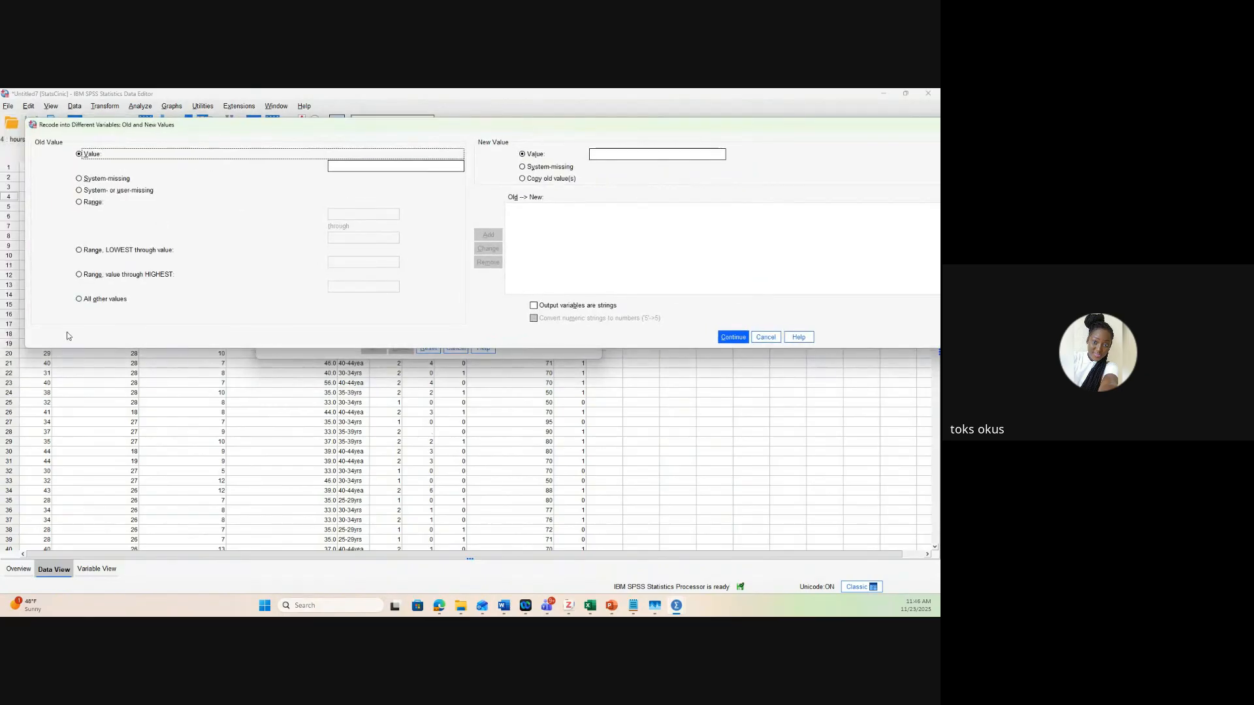
{"action": "left_click", "coordinate": [80, 275]}
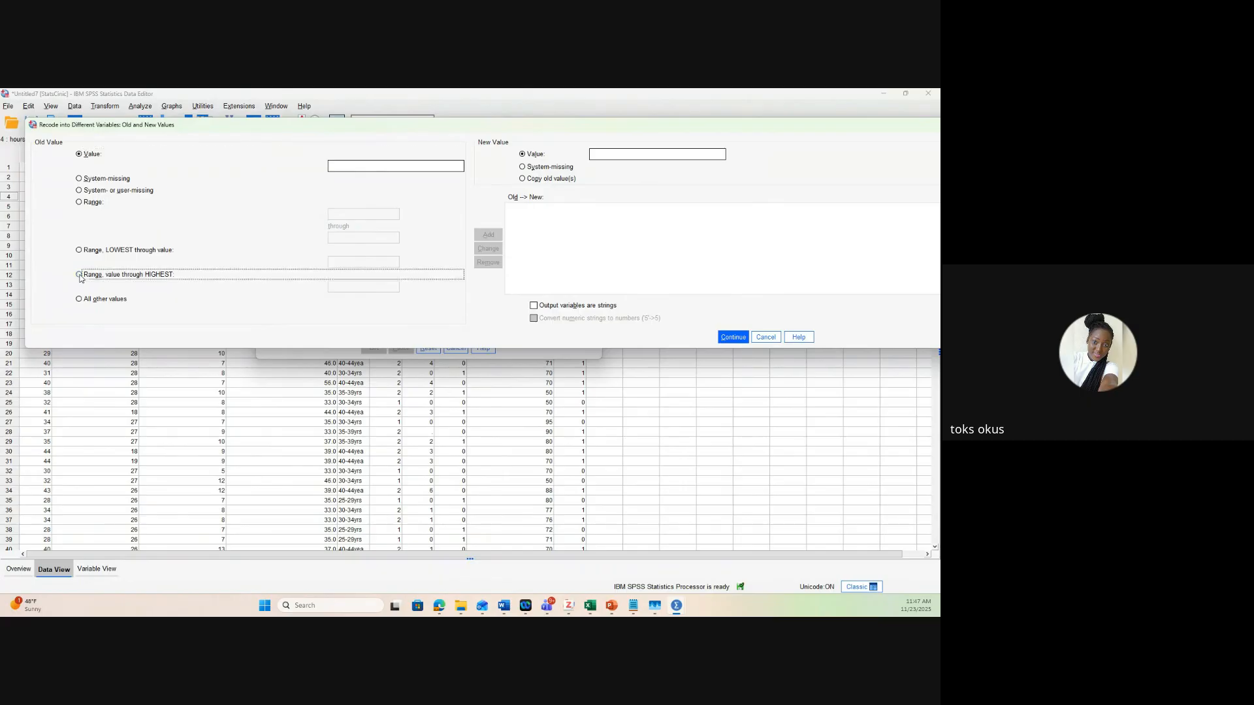
{"action": "left_click", "coordinate": [367, 289]}
{"action": "type", "text": "70"}
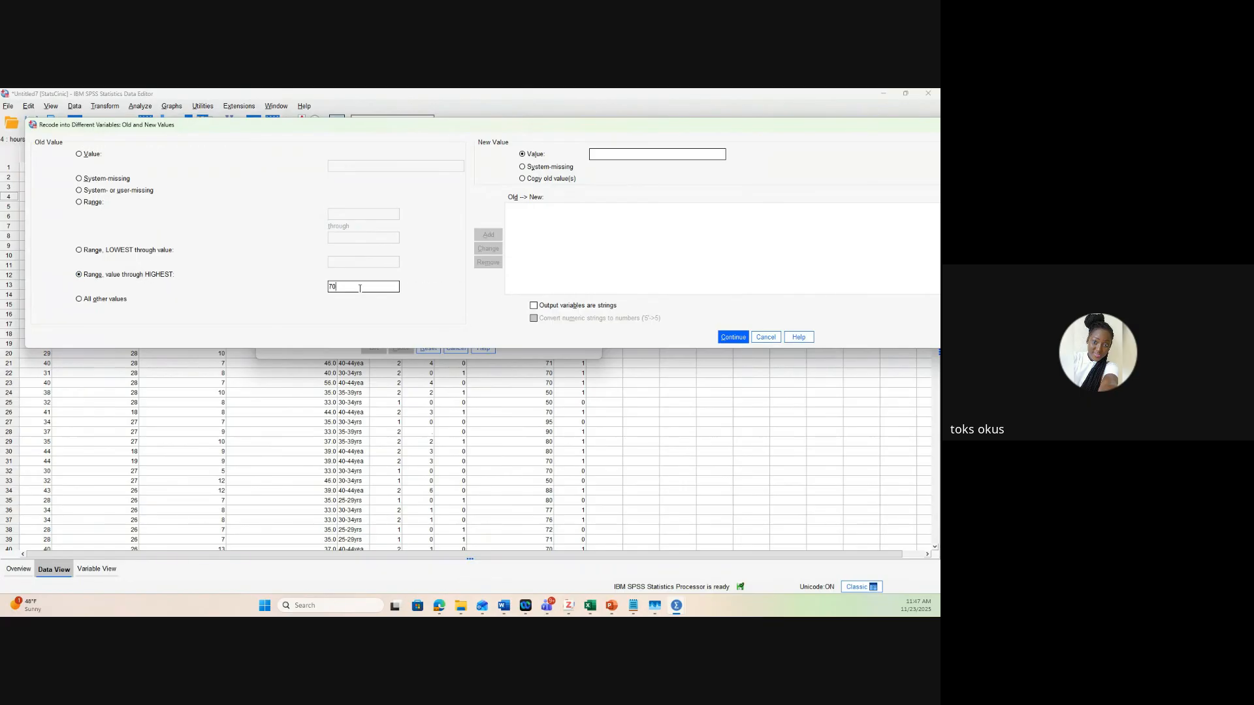
{"action": "left_click", "coordinate": [598, 155]}
{"action": "type", "text": "1"}
{"action": "left_click", "coordinate": [495, 237]}
Add a recode rule mapping all other hoursworked values to 0 and run the recode into hoursgt70
{"action": "left_click", "coordinate": [109, 301]}
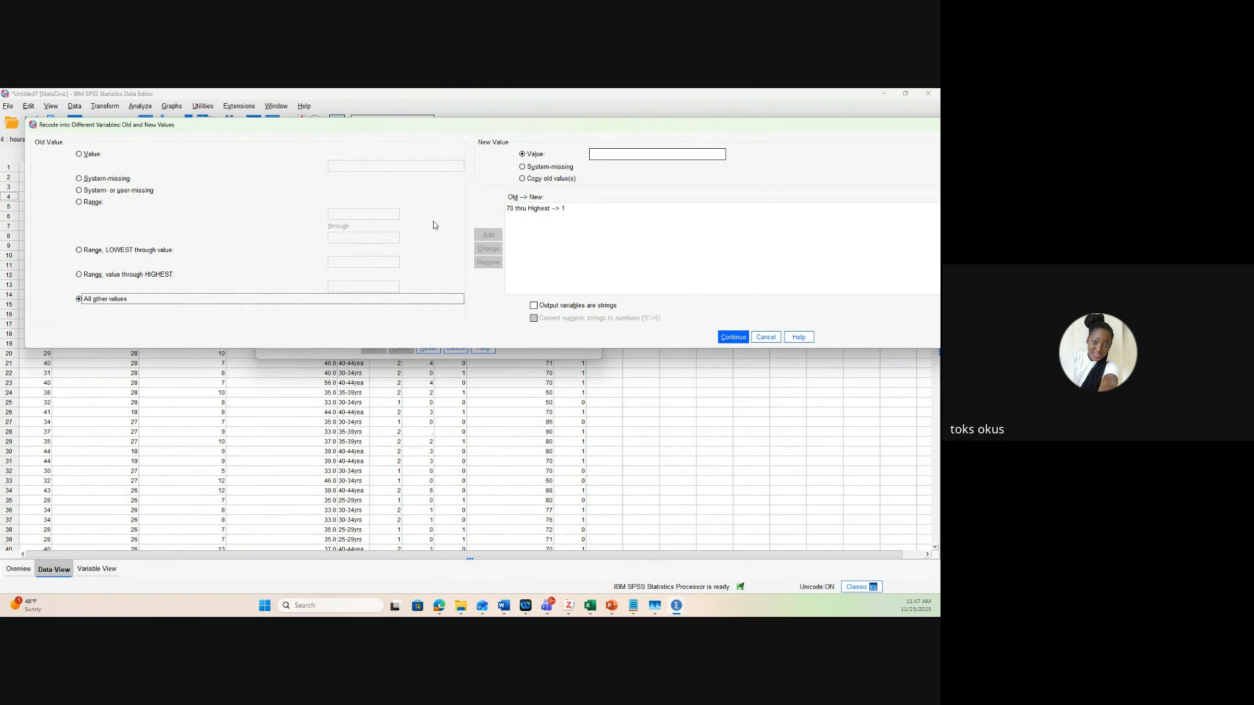
{"action": "left_click", "coordinate": [631, 156]}
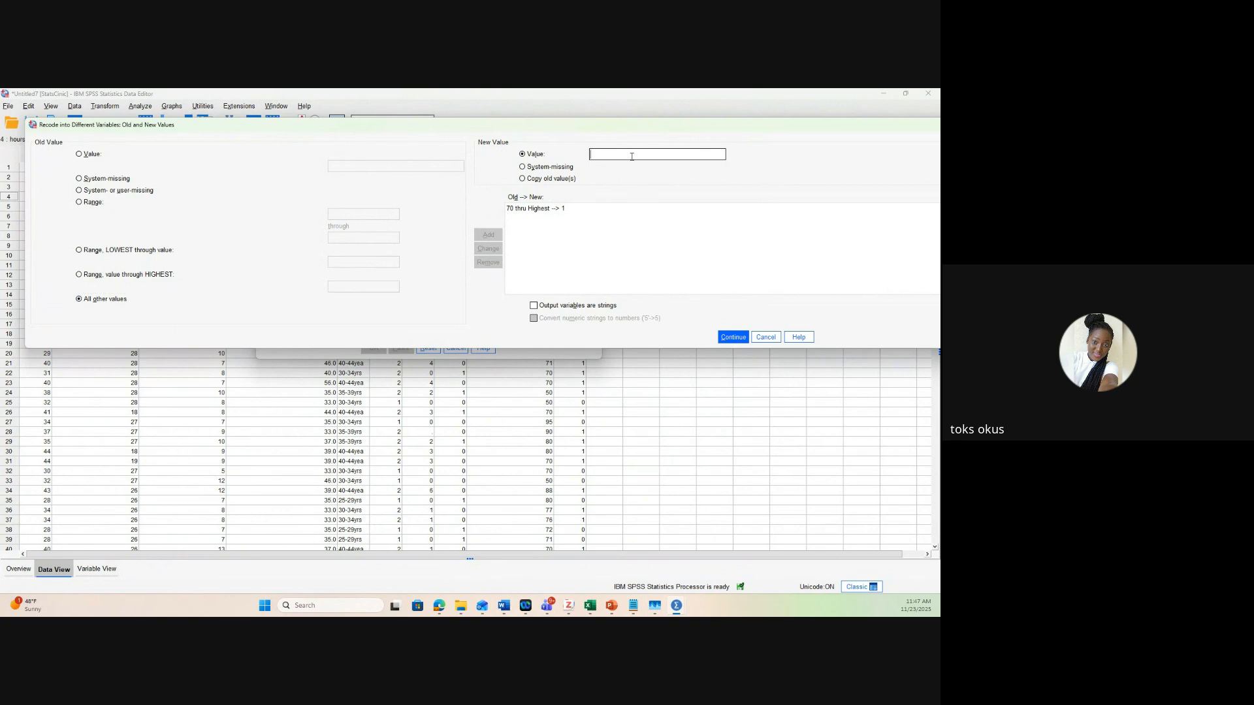
{"action": "type", "text": "0"}
{"action": "left_click", "coordinate": [489, 235]}
{"action": "left_click", "coordinate": [732, 337]}
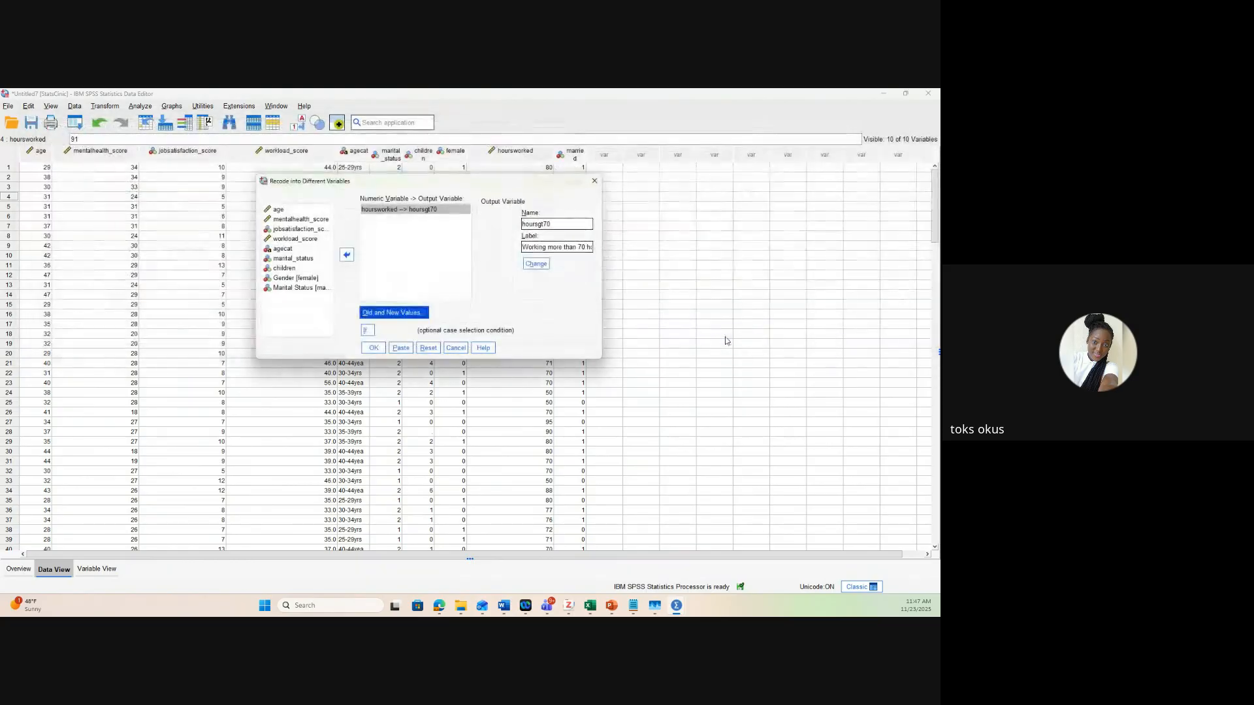
{"action": "left_click", "coordinate": [375, 350]}
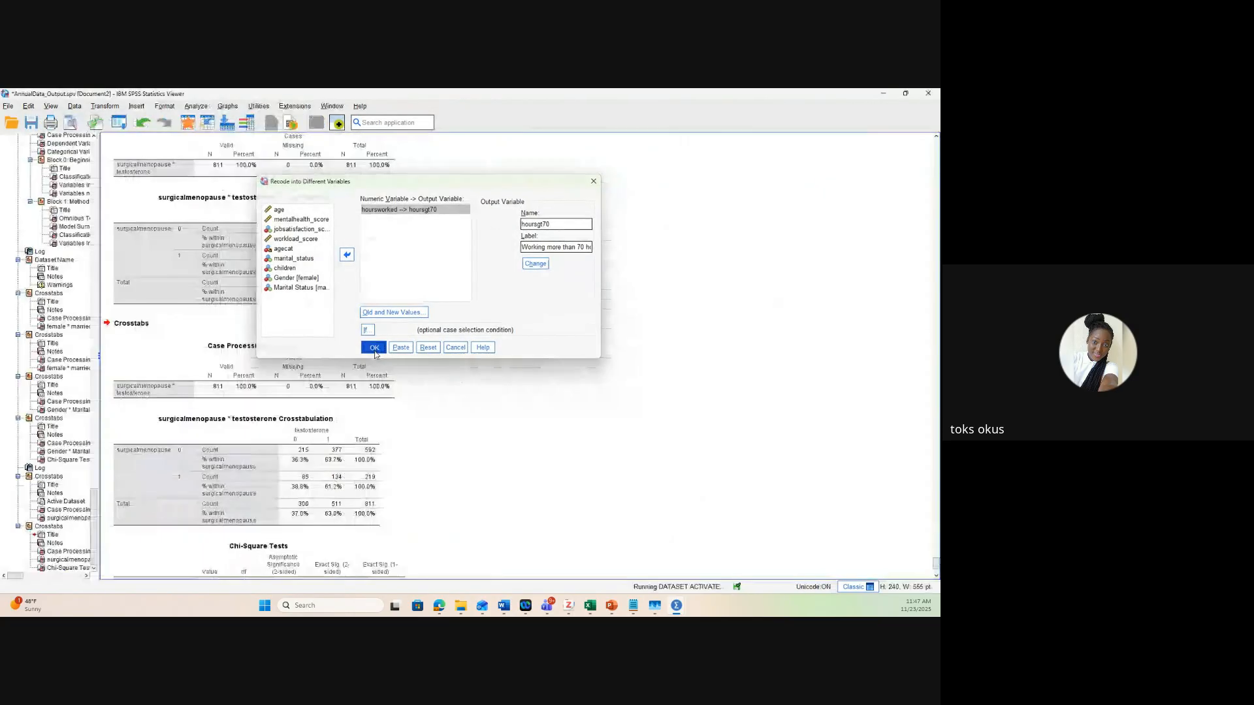
Start value labels for the hoursgt70 variable by labelling value 0 as "No"
{"action": "left_click", "coordinate": [18, 570]}
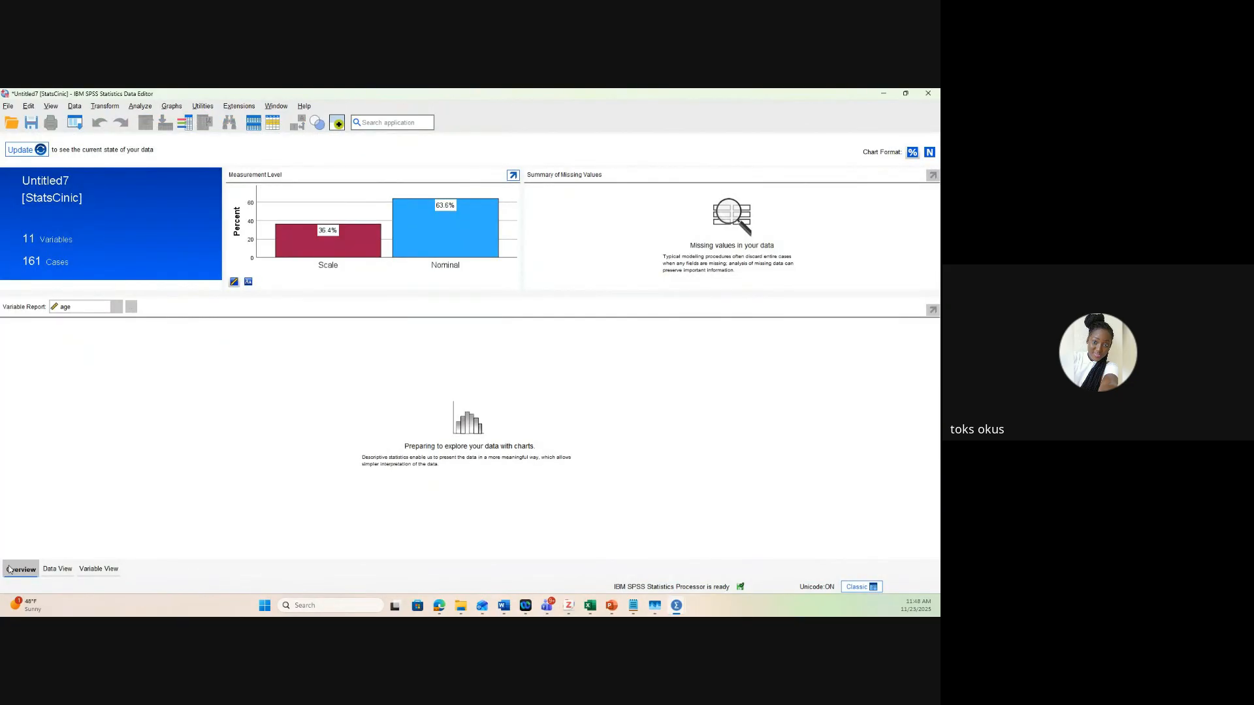
{"action": "left_click", "coordinate": [89, 571]}
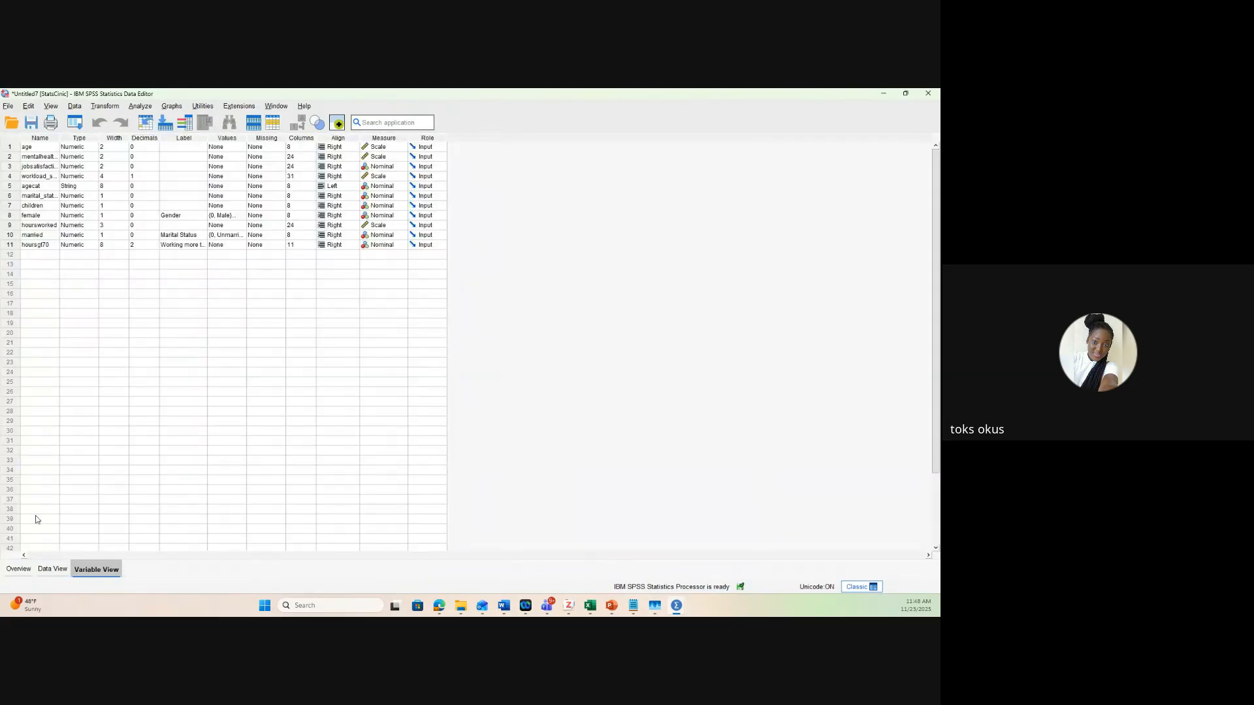
{"action": "left_click", "coordinate": [25, 246]}
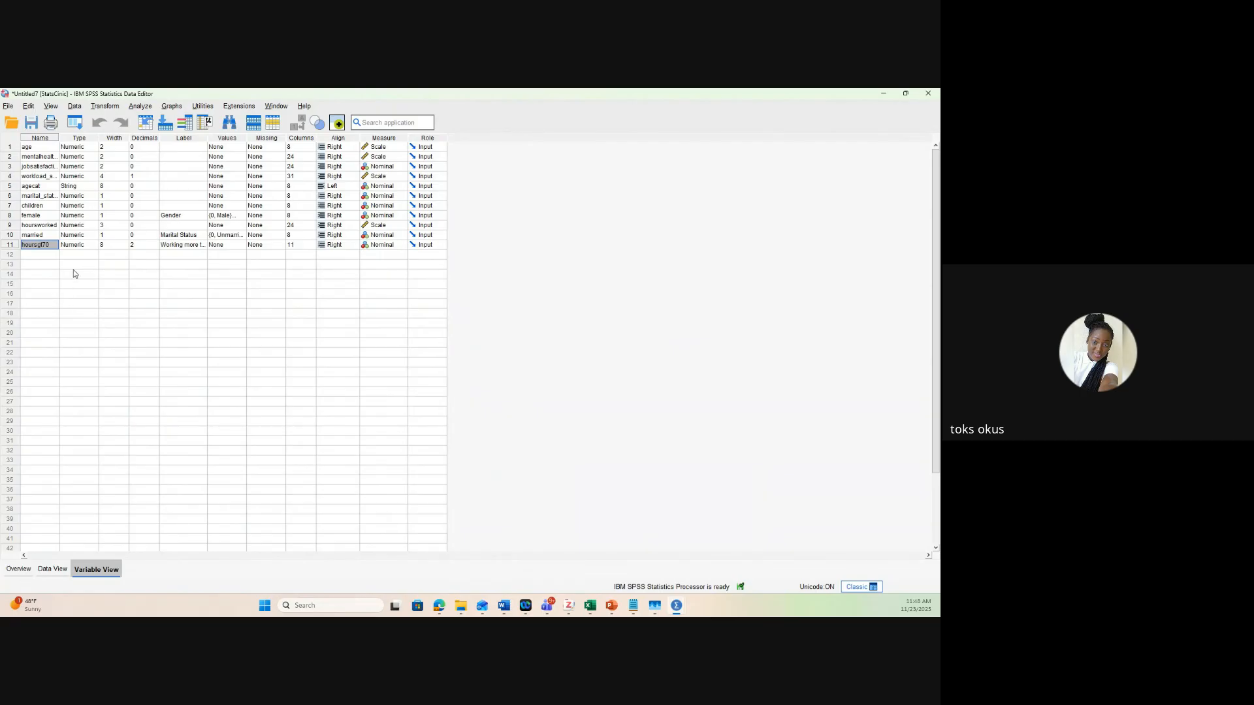
{"action": "double_click", "coordinate": [182, 245]}
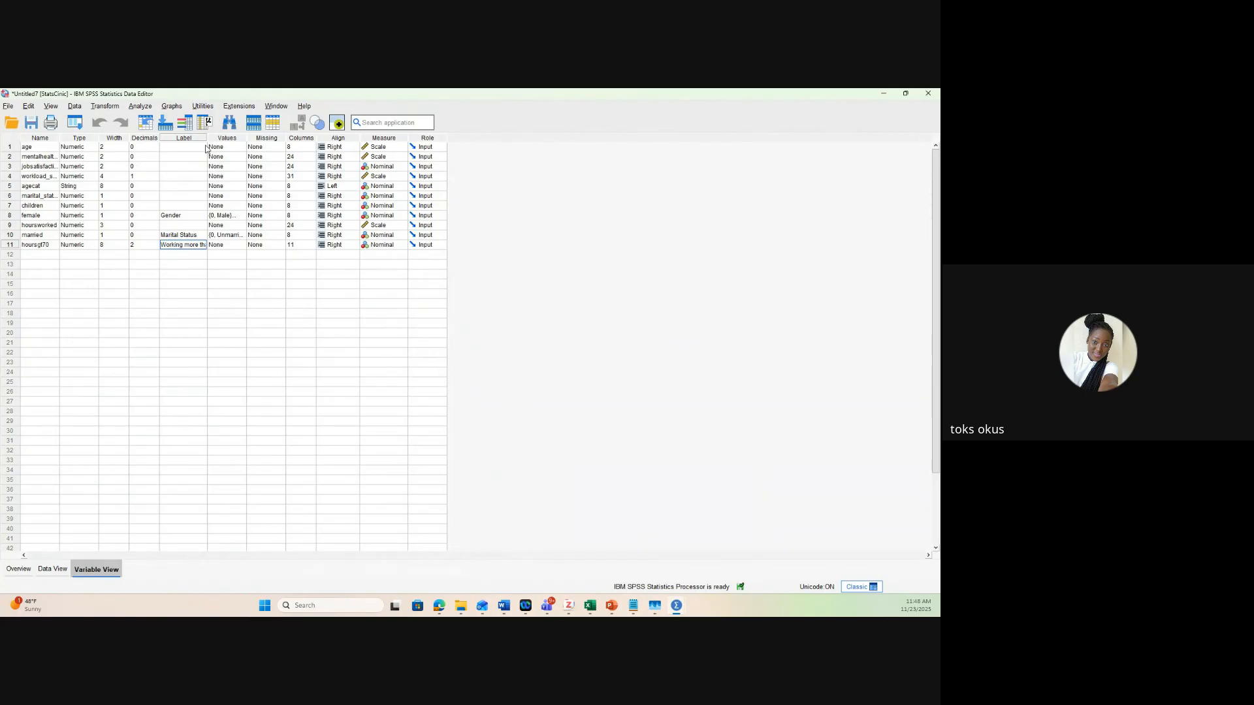
{"action": "left_click", "coordinate": [241, 245]}
{"action": "left_click", "coordinate": [242, 245]}
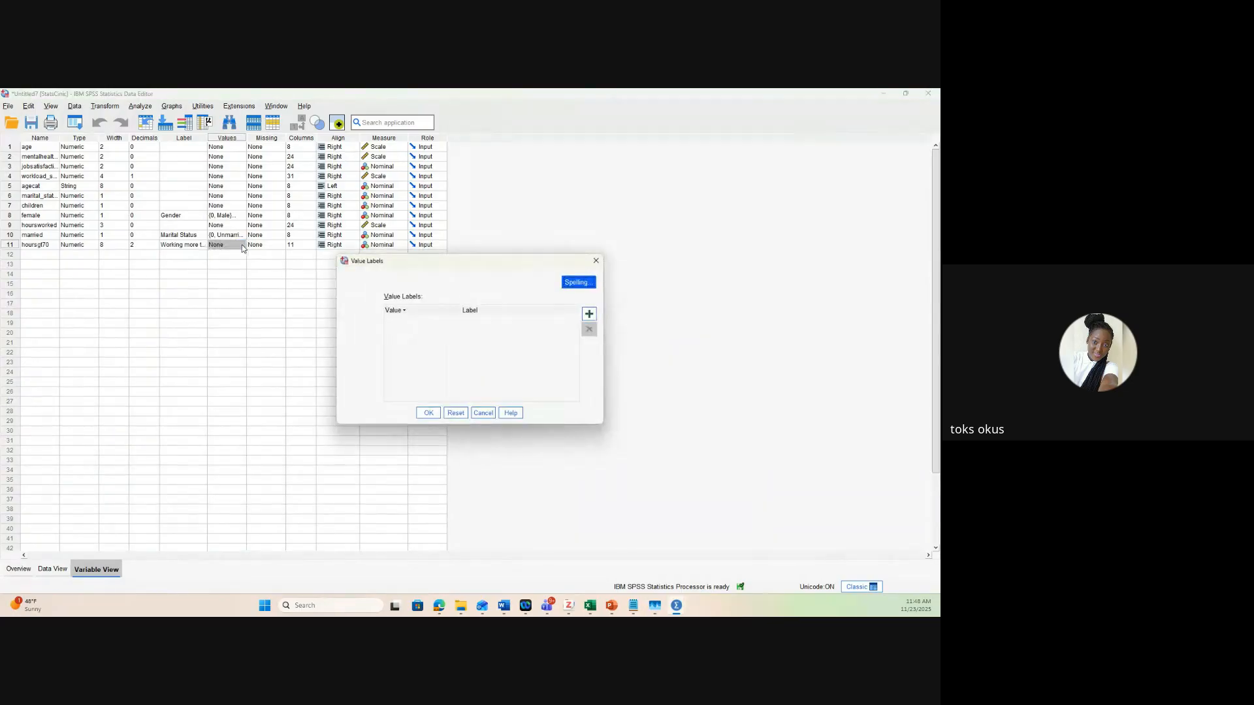
{"action": "left_click", "coordinate": [589, 315]}
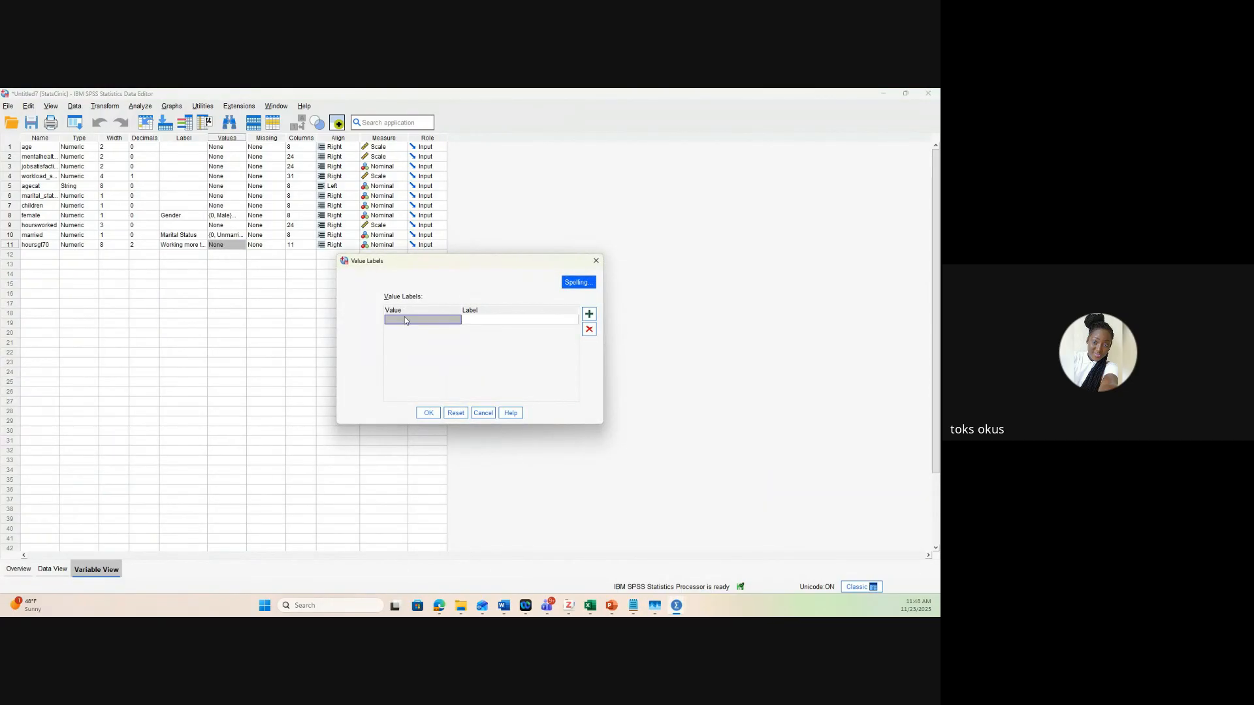
{"action": "type", "text": "0"}
{"action": "left_click", "coordinate": [484, 320]}
{"action": "type", "text": "m"}
{"action": "key", "text": "BackSpace"}
{"action": "key", "text": "BackSpace"}
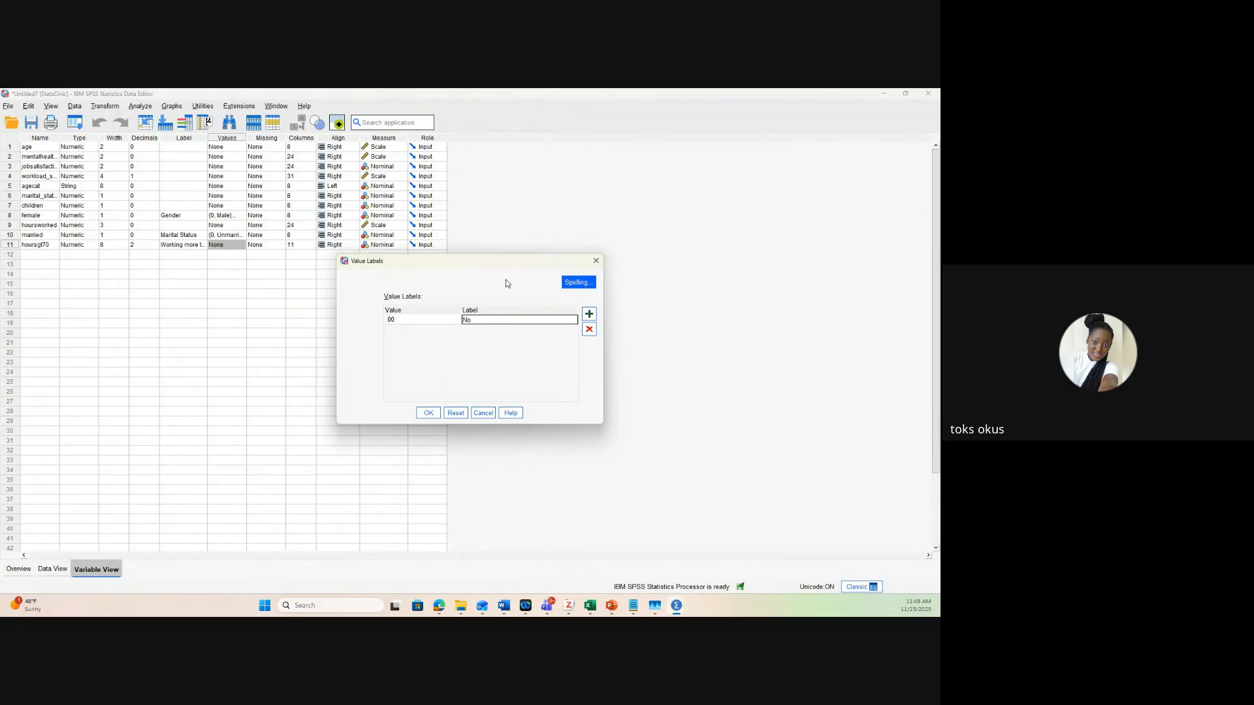
Label value 1 of hoursgt70 as "Yes" and apply the value labels
{"action": "left_click", "coordinate": [589, 314]}
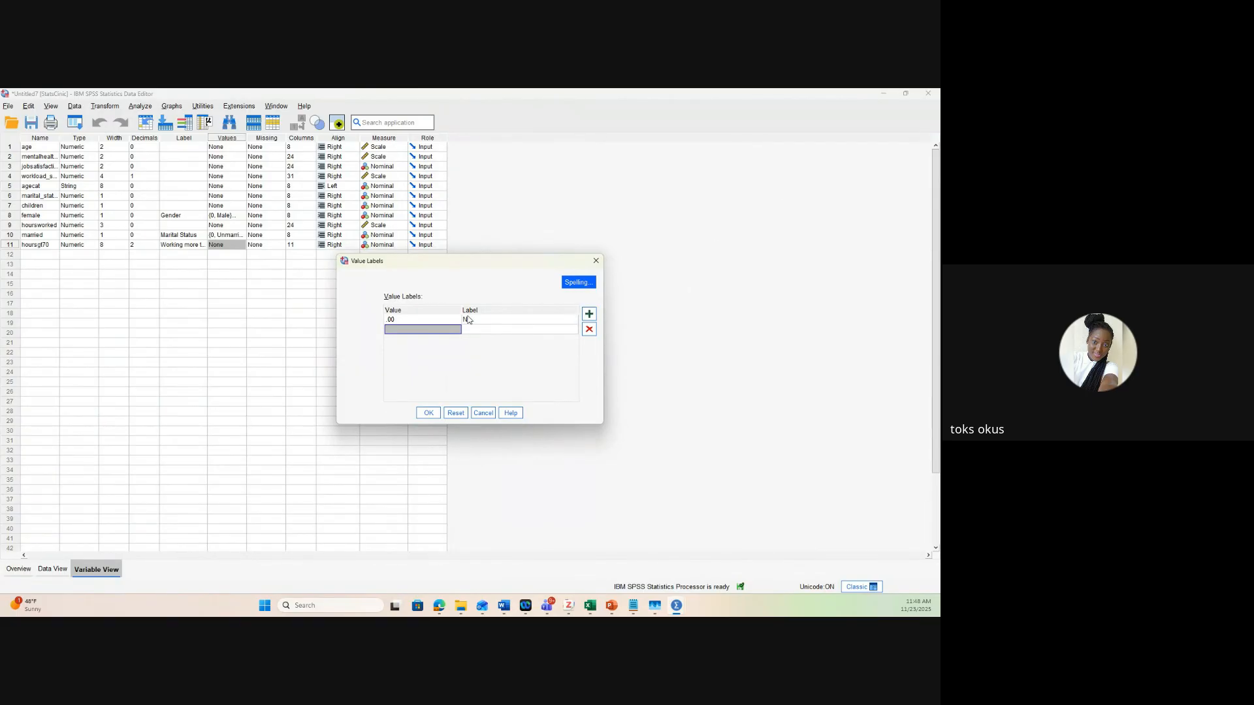
{"action": "type", "text": "1"}
{"action": "left_click", "coordinate": [499, 330]}
{"action": "type", "text": "Yes"}
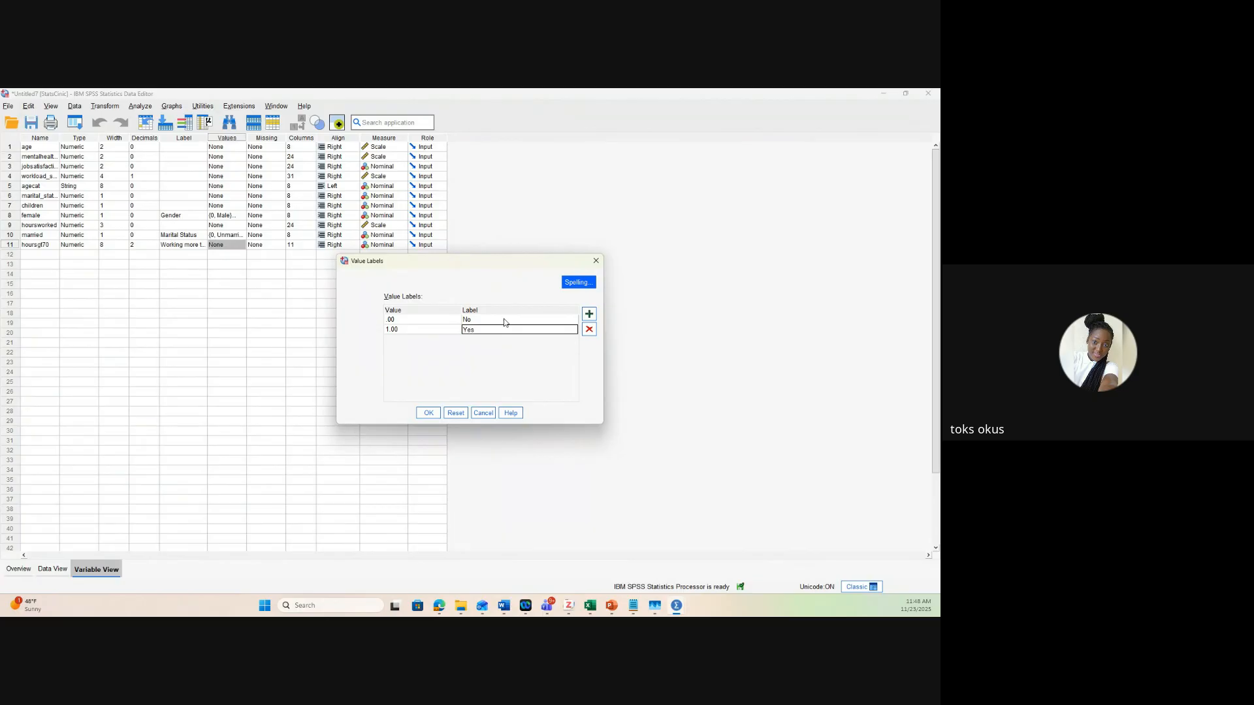
{"action": "left_click", "coordinate": [428, 413]}
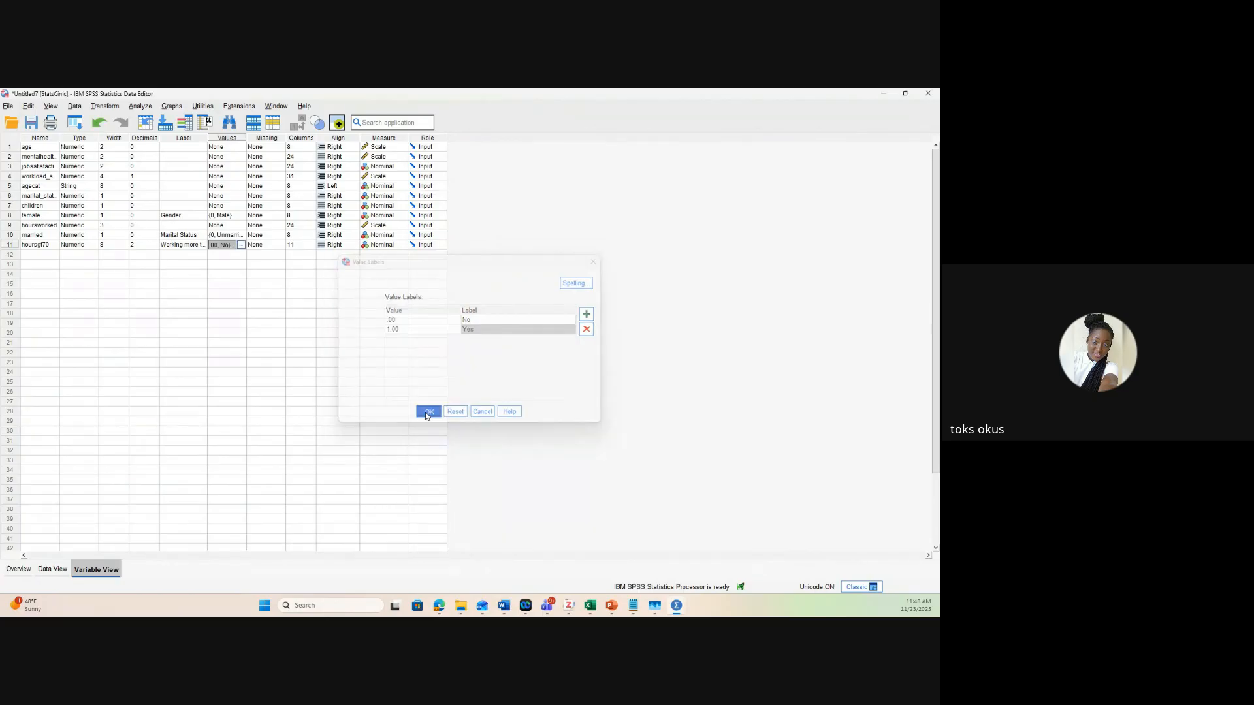
{"action": "left_click", "coordinate": [221, 270]}
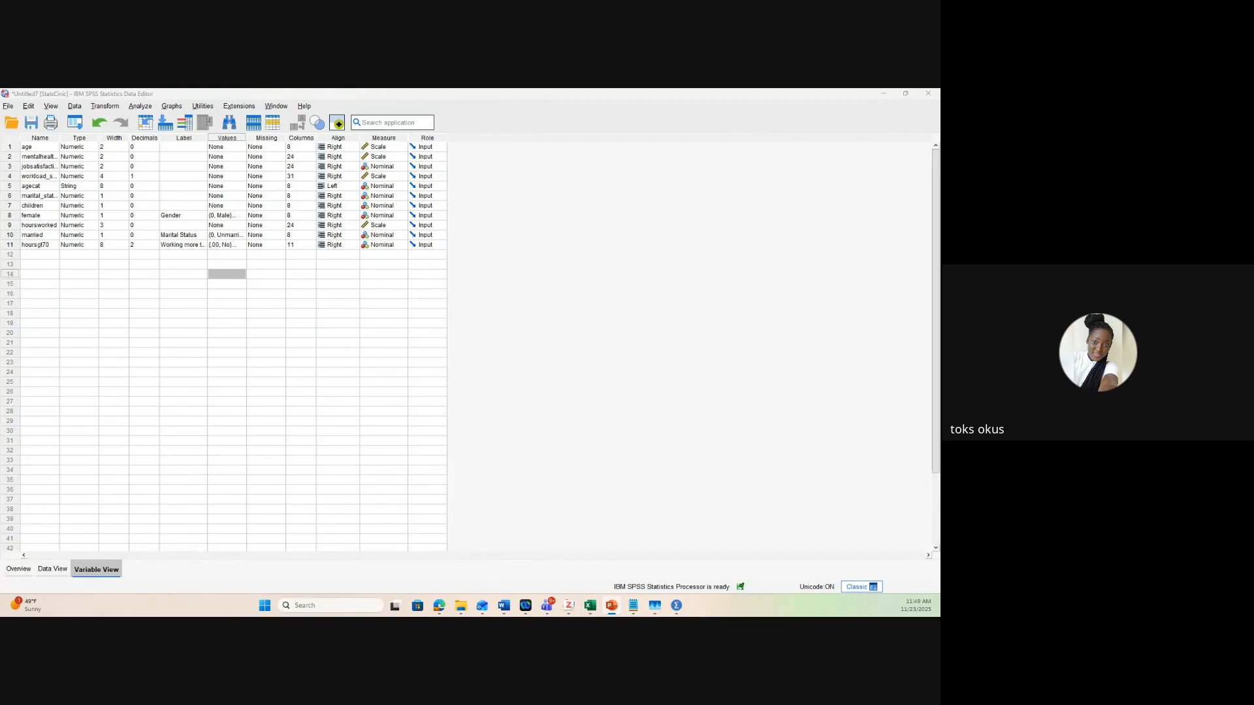
Set up a crosstab with Gender in the rows, replacing Marital Status in the columns with "Working more than 70 hours per week"
{"action": "left_click", "coordinate": [137, 107]}
{"action": "mouse_move", "coordinate": [196, 157]}
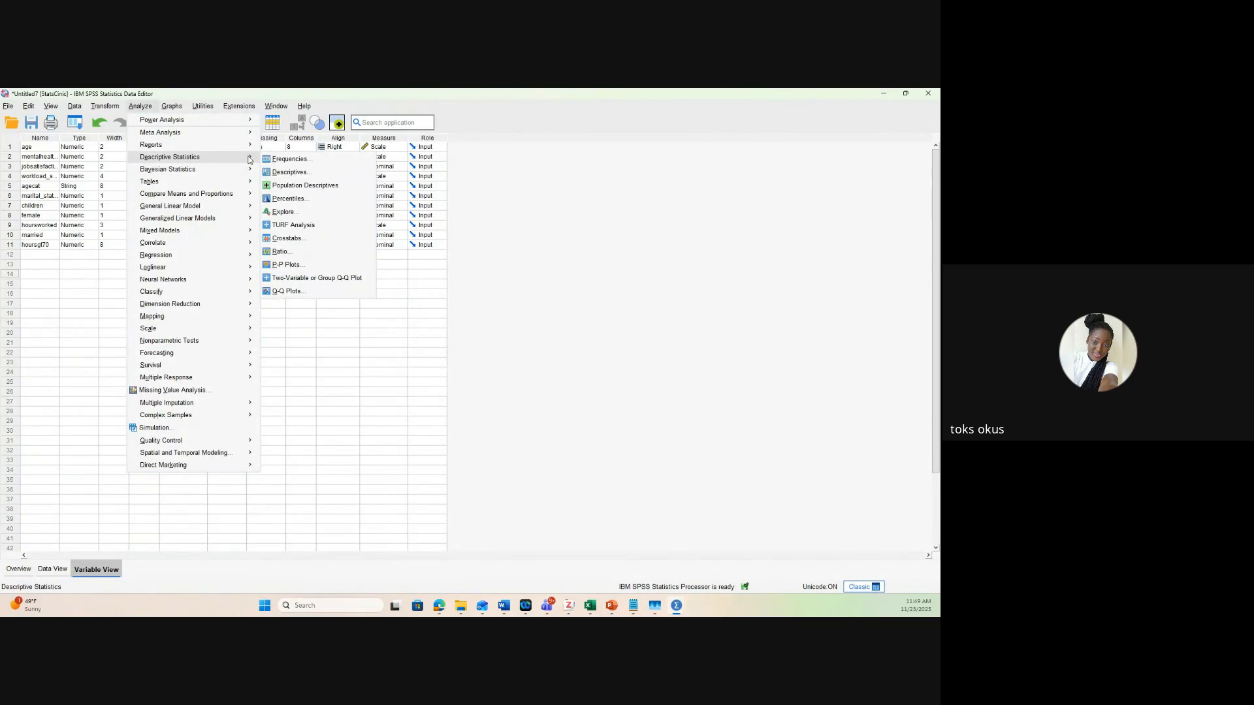
{"action": "left_click", "coordinate": [290, 238]}
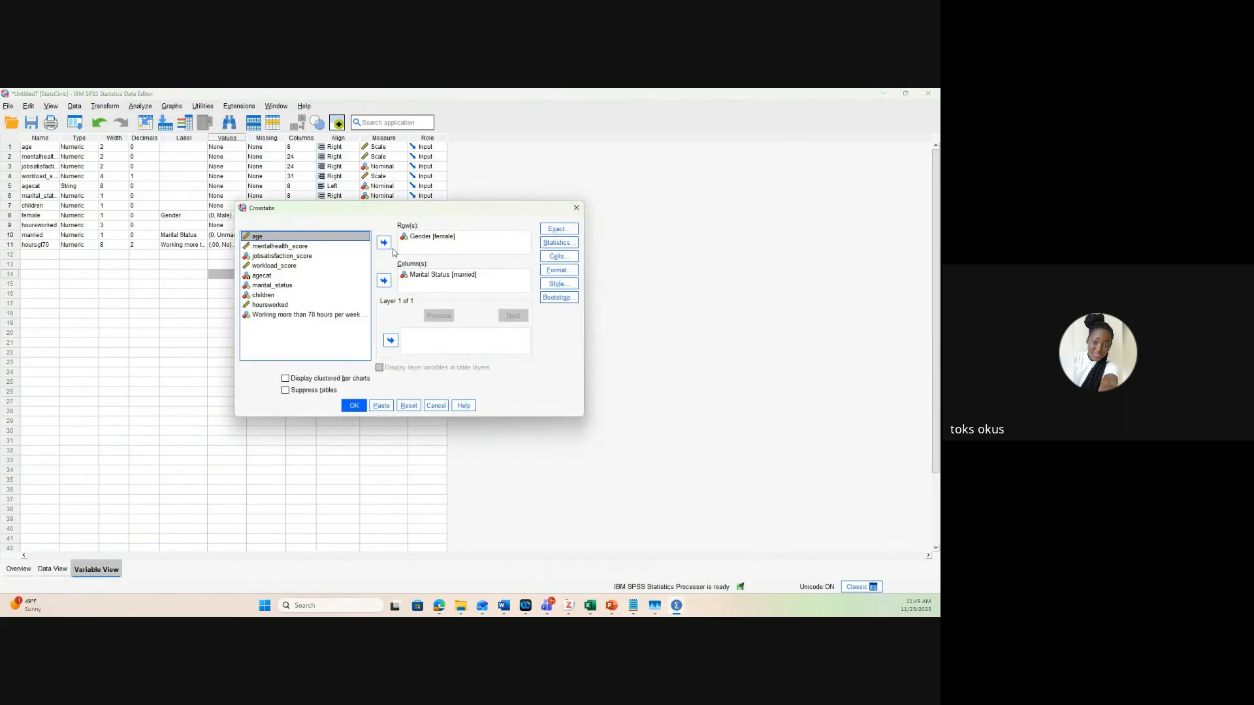
{"action": "left_click", "coordinate": [420, 277]}
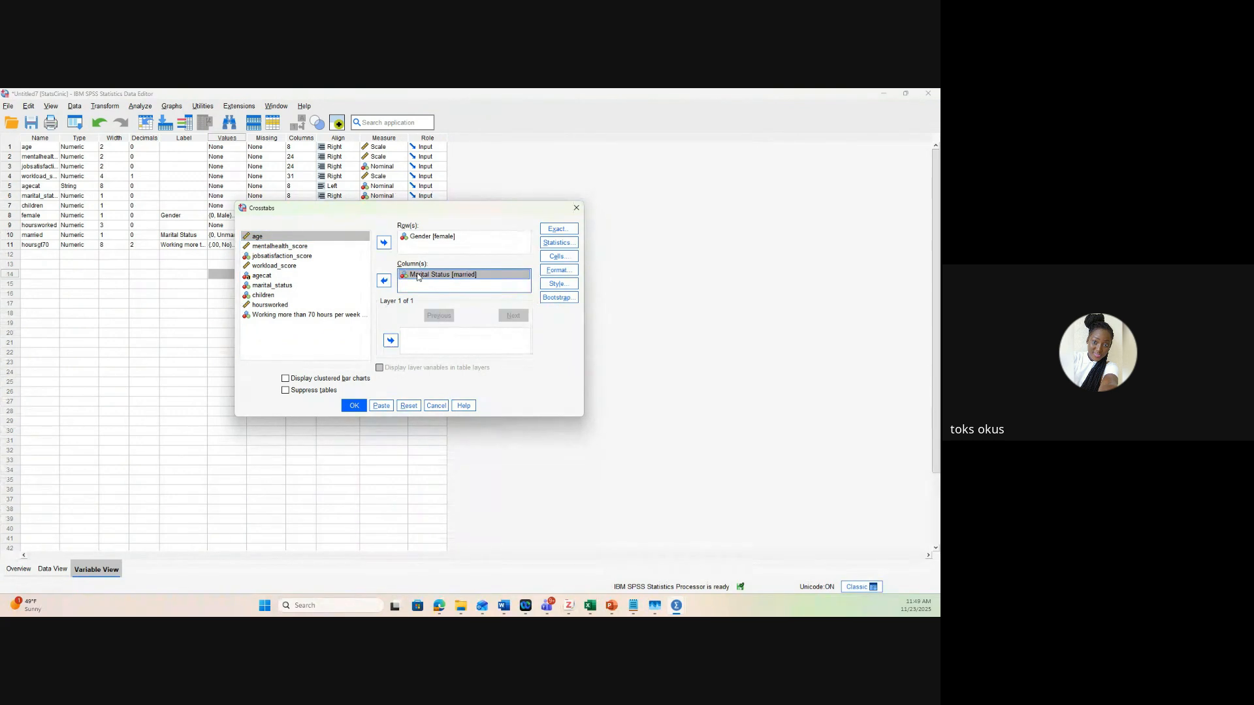
{"action": "left_click", "coordinate": [384, 281]}
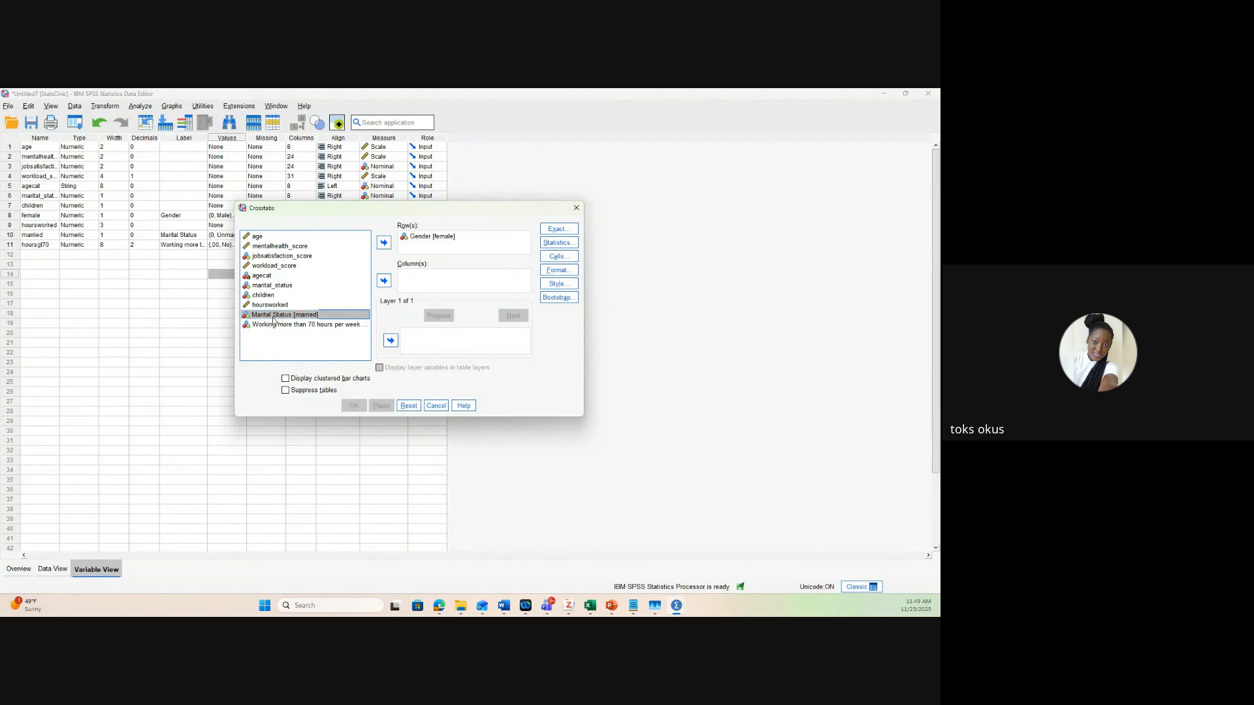
{"action": "left_click", "coordinate": [287, 327]}
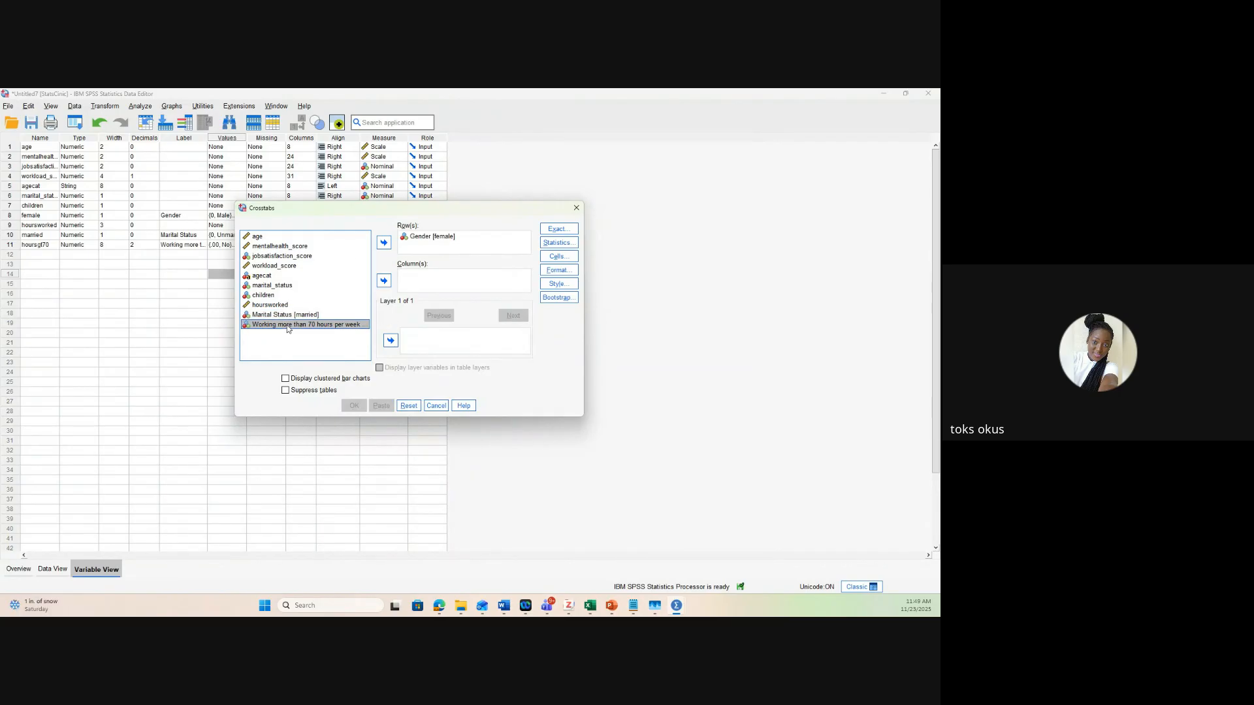
{"action": "left_click", "coordinate": [384, 281]}
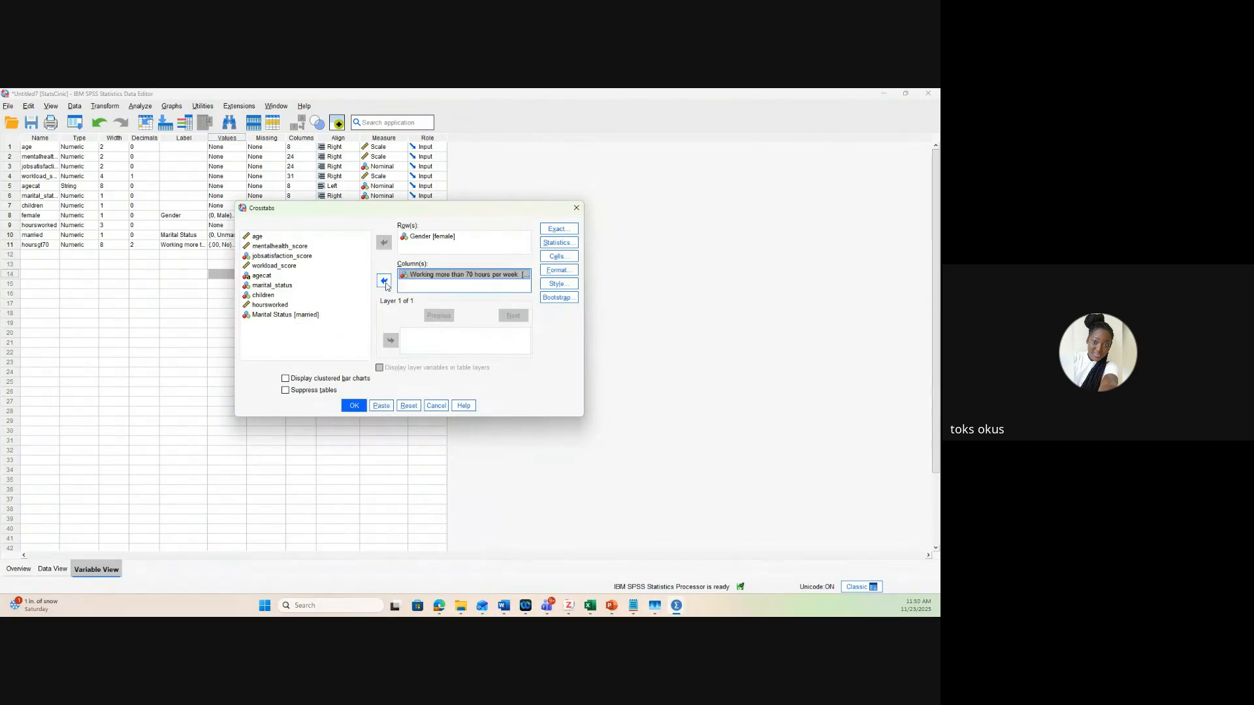
Keep row percentages in the crosstab cell display and run the Gender crosstabulation
{"action": "left_click", "coordinate": [558, 256]}
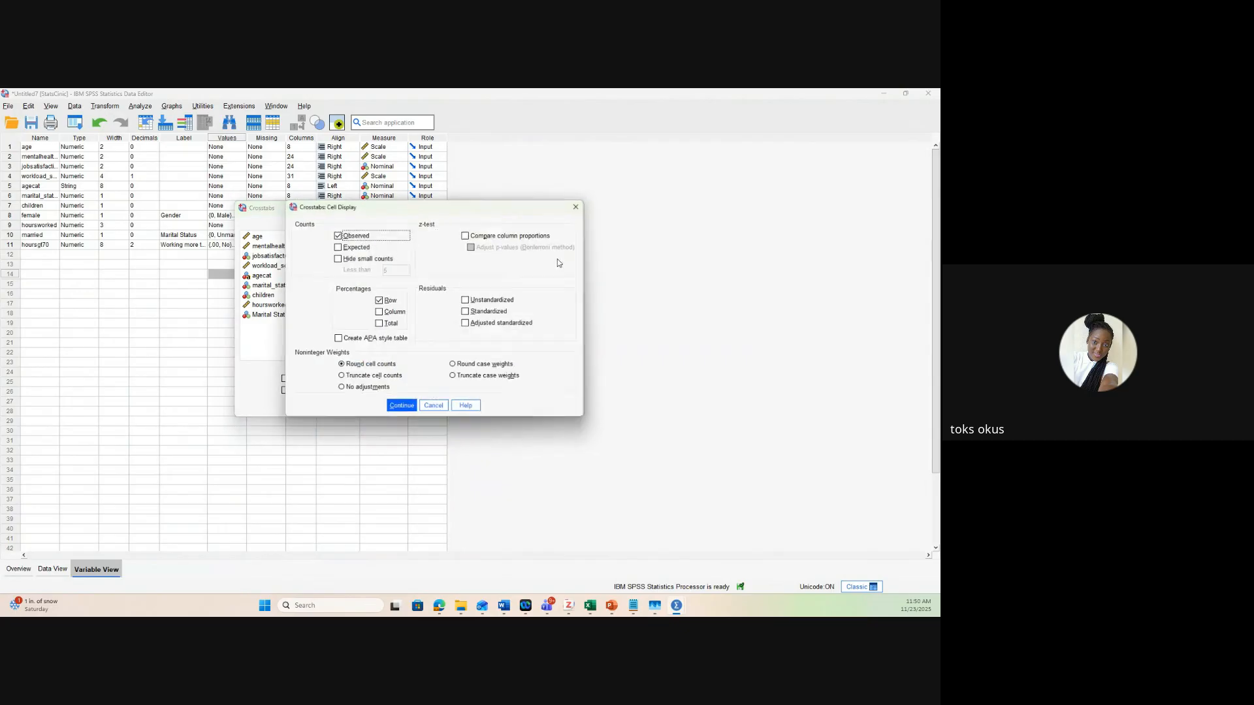
{"action": "left_click", "coordinate": [384, 302]}
{"action": "left_click", "coordinate": [380, 302]}
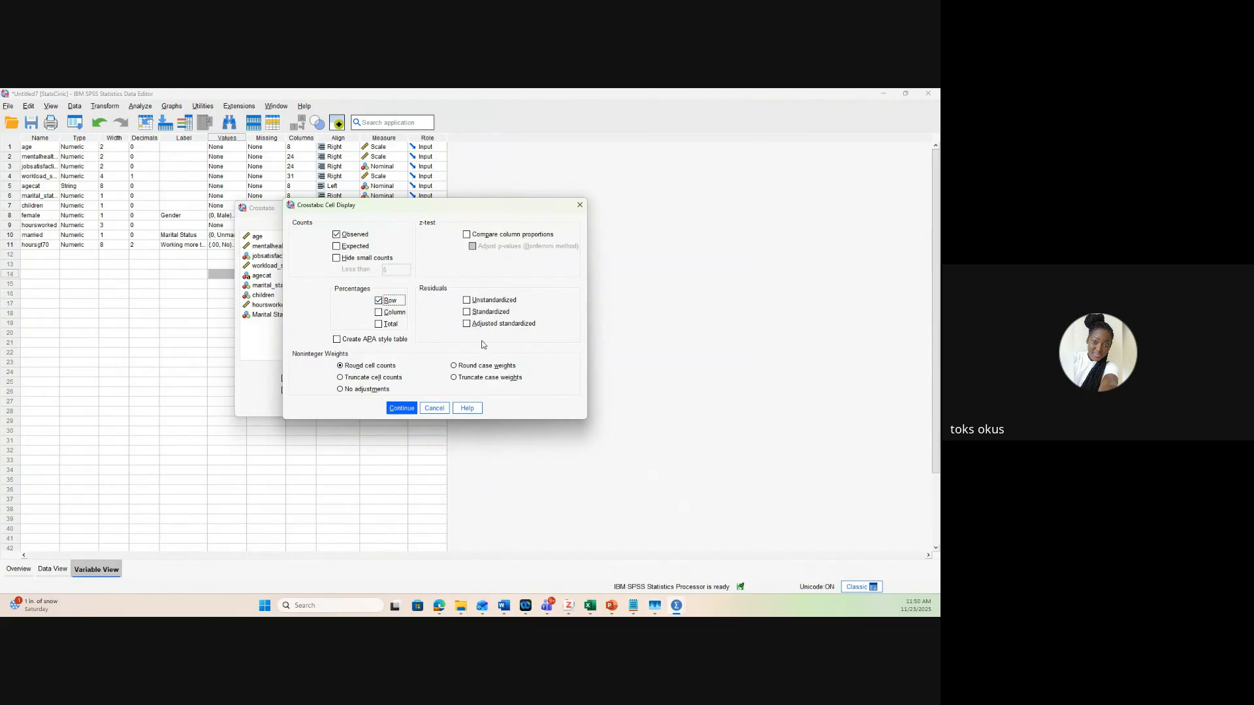
{"action": "left_click", "coordinate": [400, 408]}
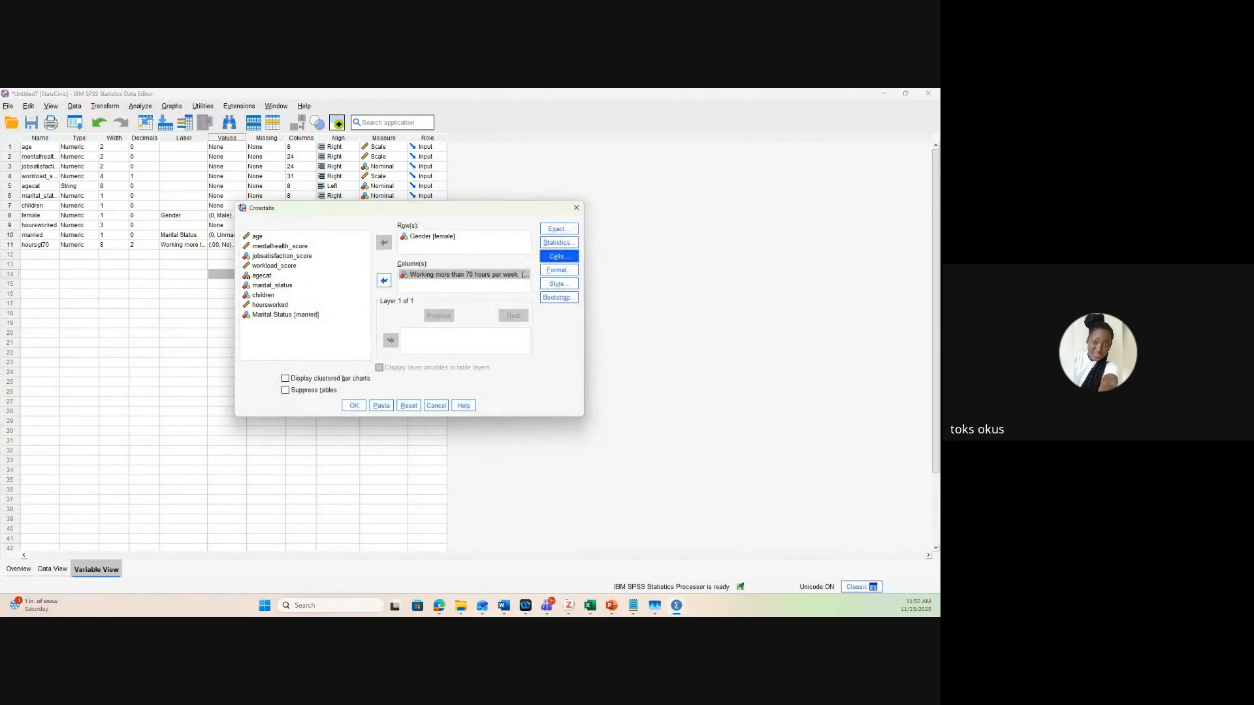
{"action": "left_click", "coordinate": [353, 407]}
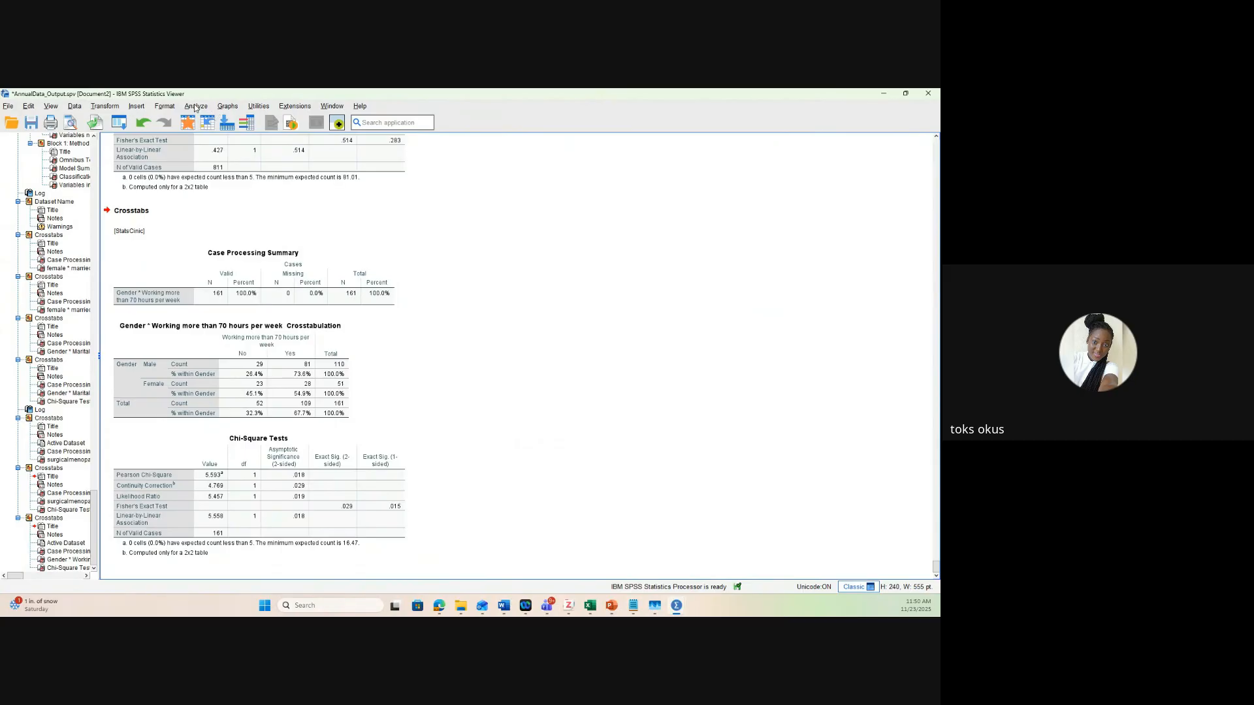
{"action": "left_click", "coordinate": [300, 381]}
Set up a binary logistic regression with "Working more than 70 hours per week" as the dependent variable and Gender as the covariate
{"action": "left_click", "coordinate": [194, 108]}
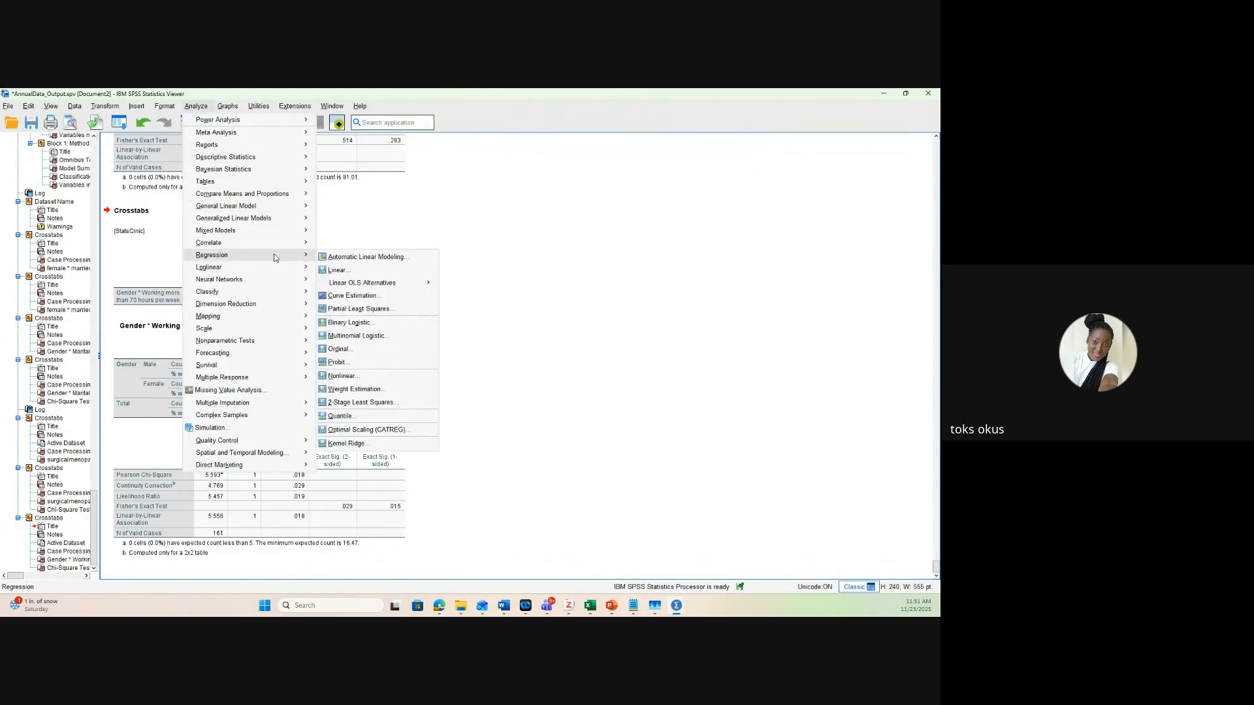
{"action": "mouse_move", "coordinate": [287, 267]}
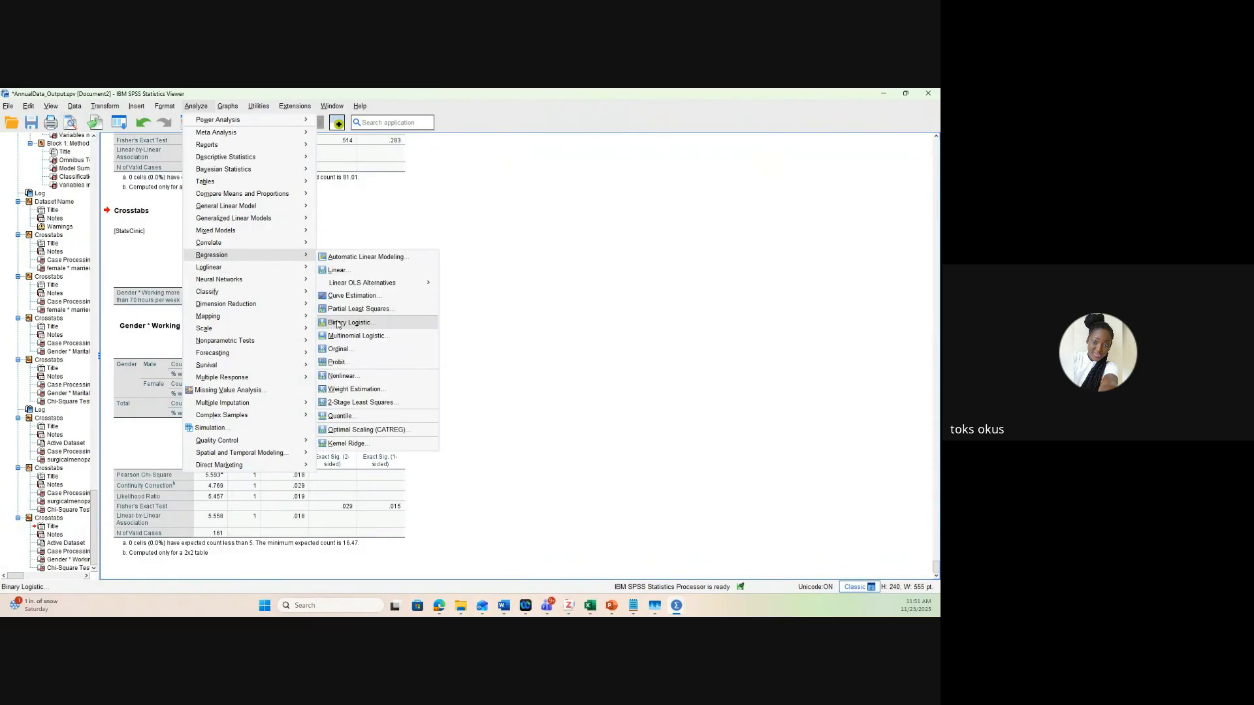
{"action": "left_click", "coordinate": [338, 323]}
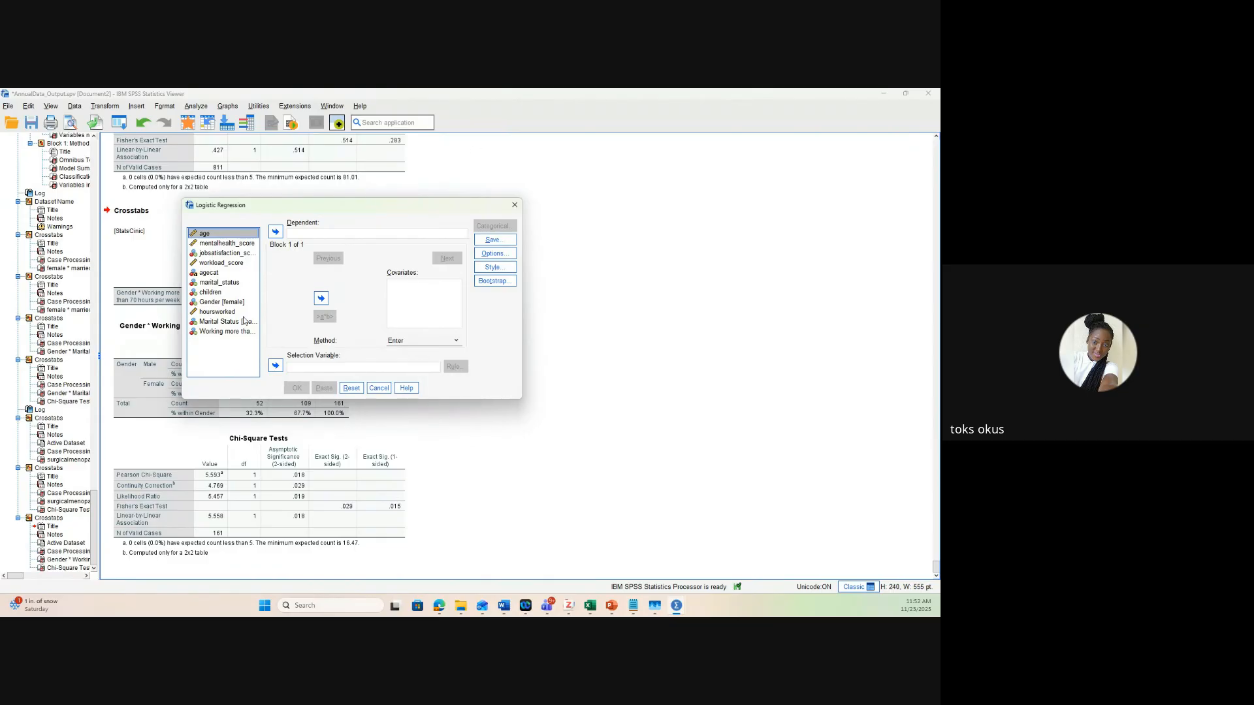
{"action": "left_click", "coordinate": [222, 332]}
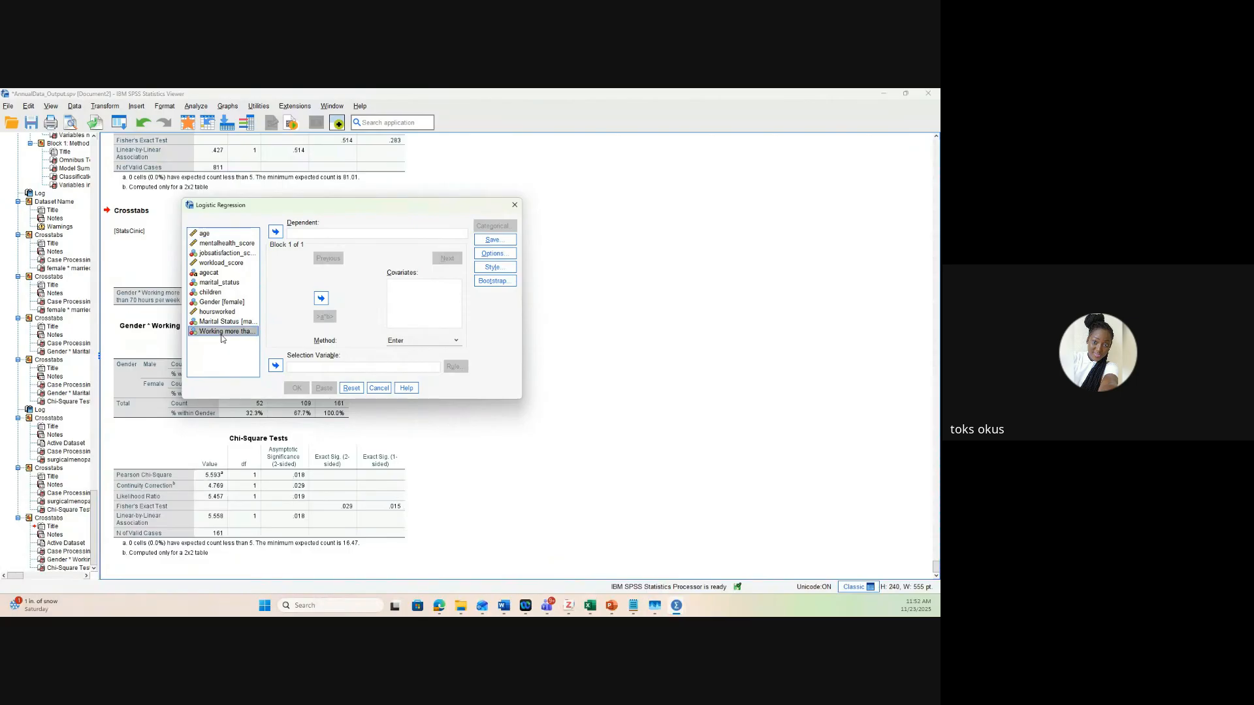
{"action": "left_click", "coordinate": [275, 232]}
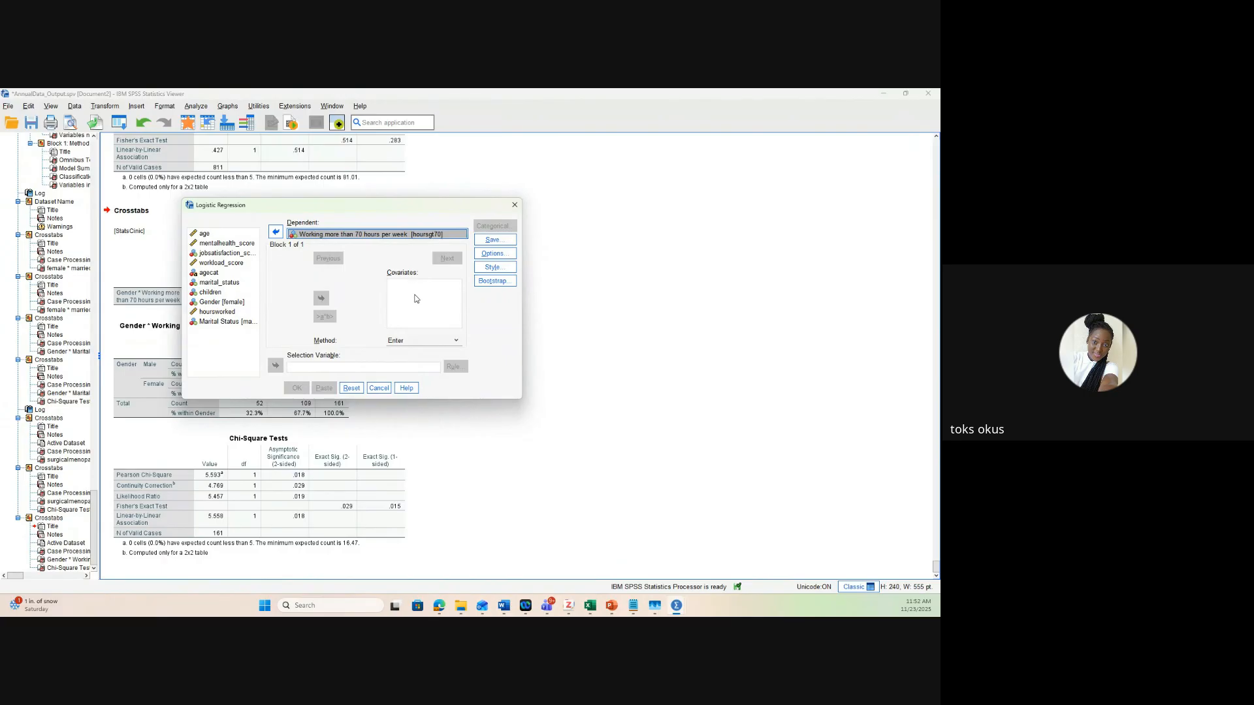
{"action": "left_click", "coordinate": [211, 306]}
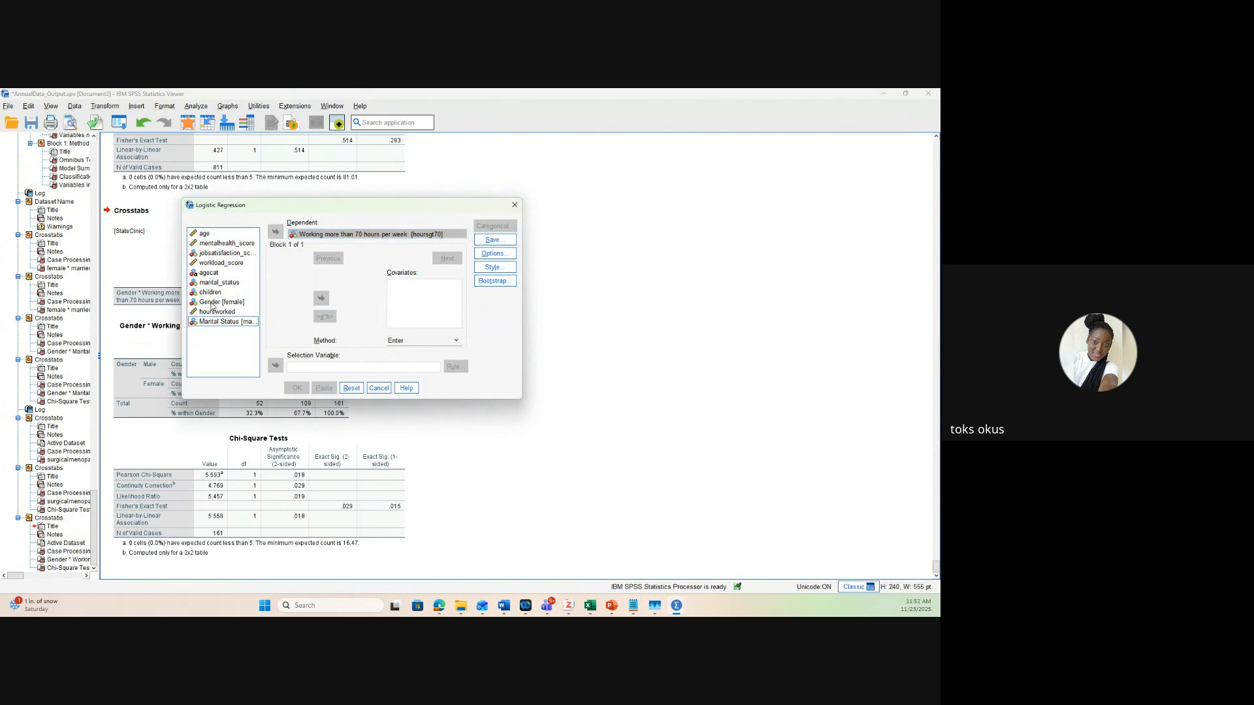
{"action": "left_click", "coordinate": [211, 303]}
{"action": "left_click", "coordinate": [321, 298]}
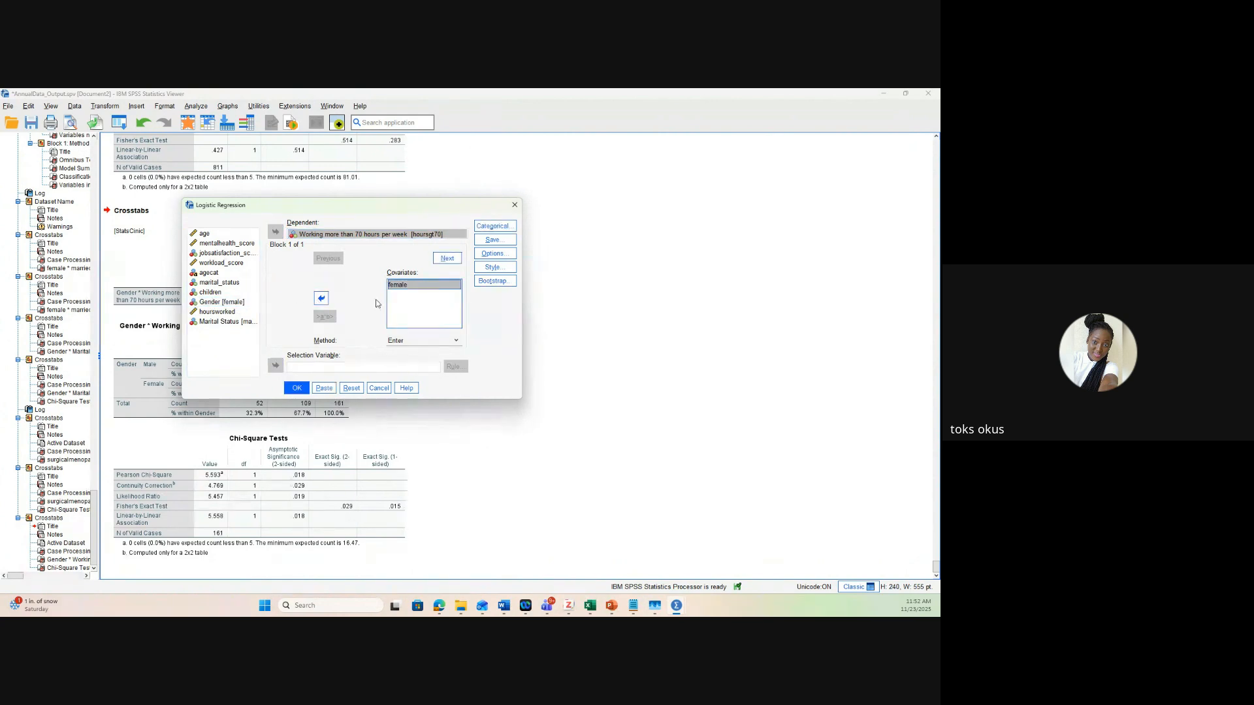
Define Gender as a categorical covariate with the Indicator contrast and the first category as reference
{"action": "left_click", "coordinate": [490, 242]}
{"action": "left_click", "coordinate": [494, 226]}
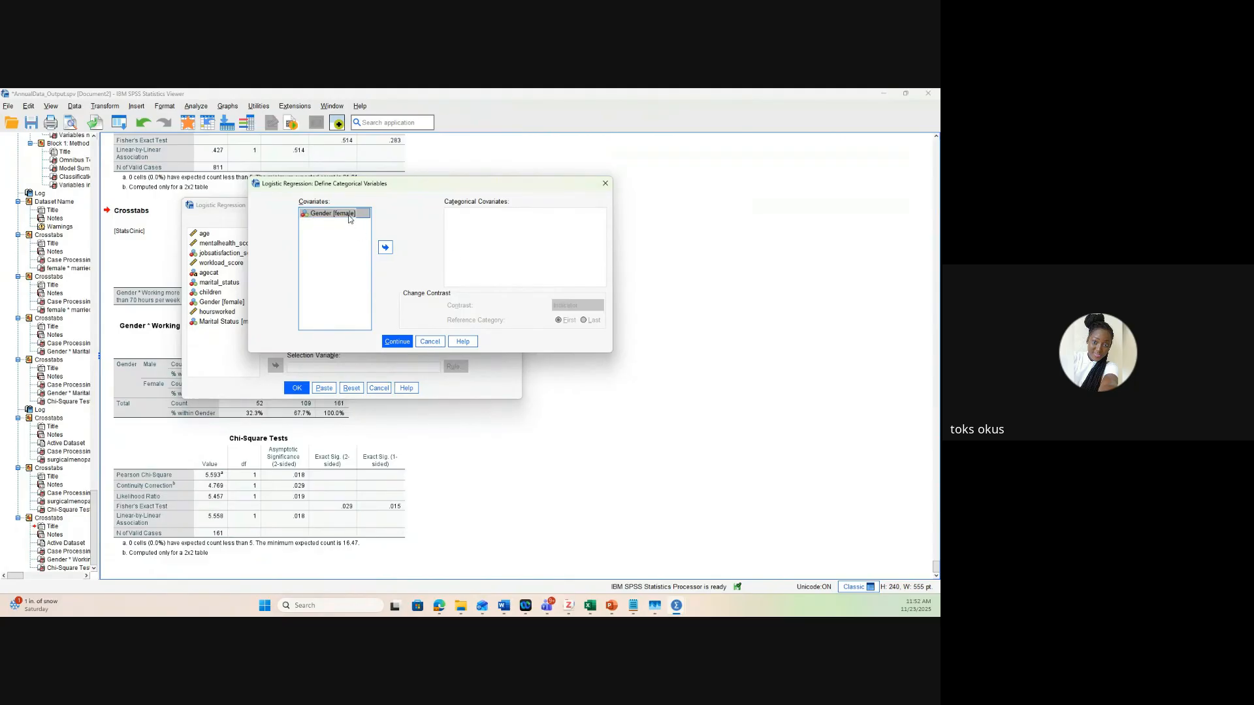
{"action": "left_click", "coordinate": [385, 247]}
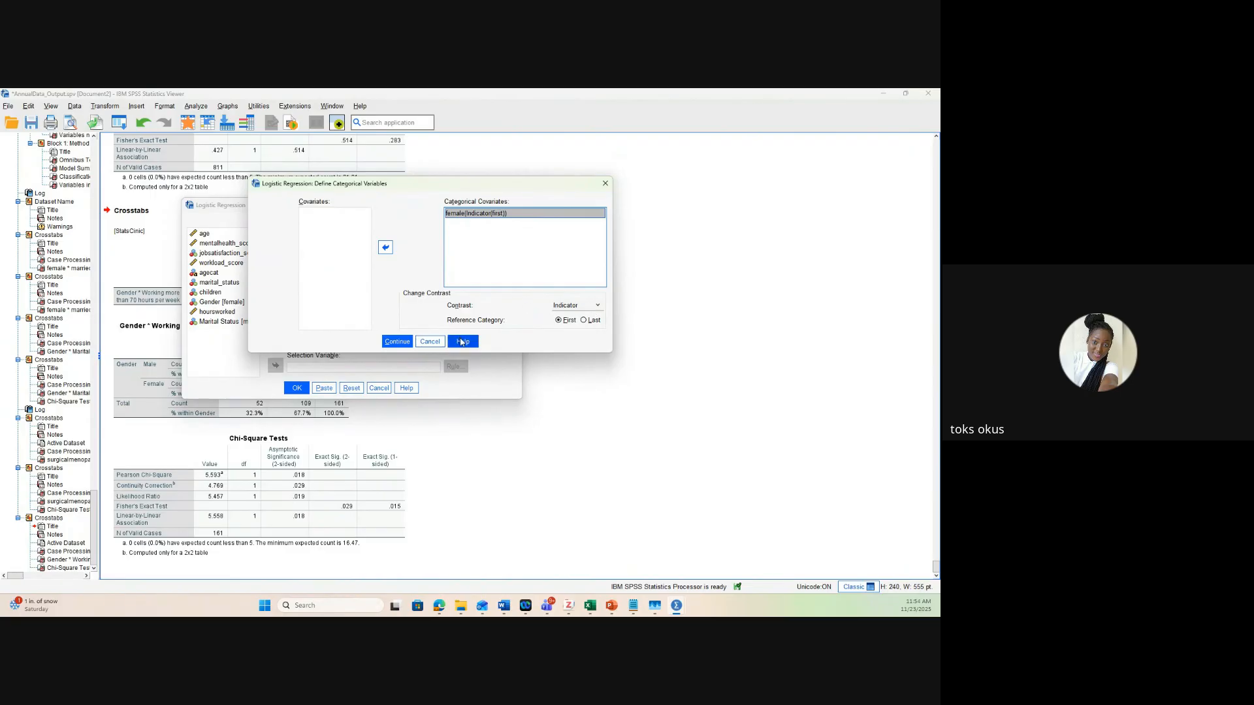
{"action": "left_click", "coordinate": [397, 342]}
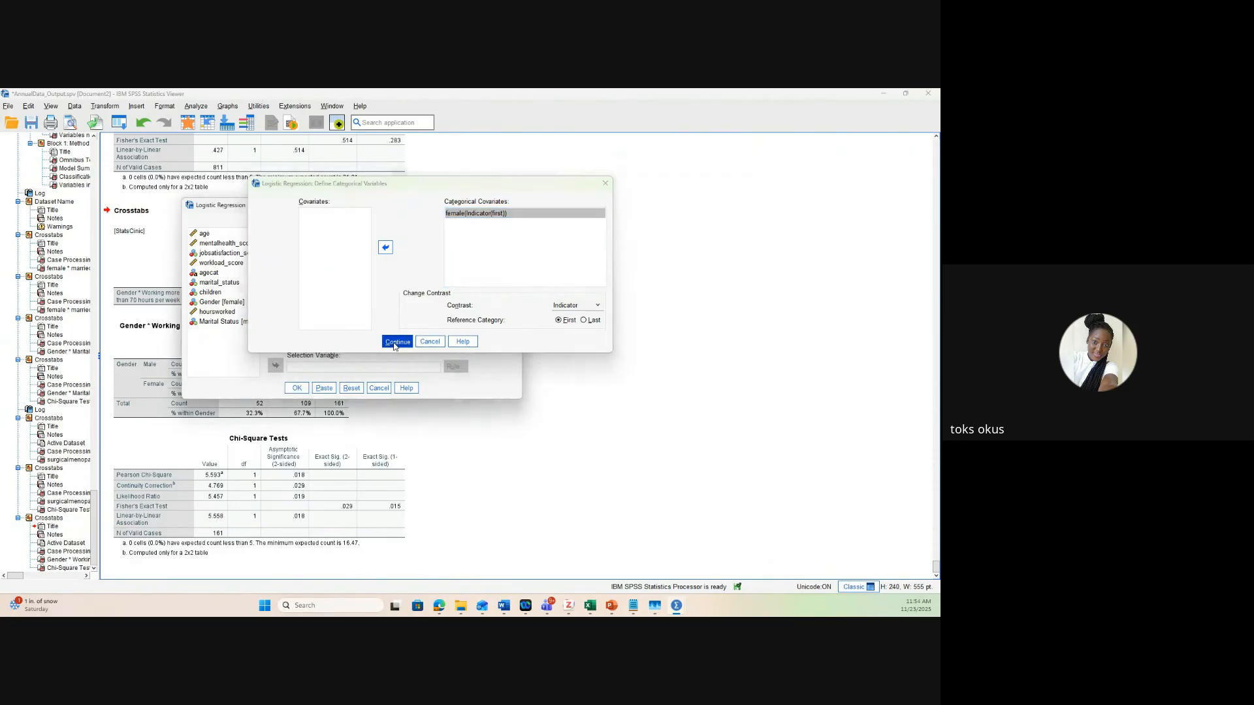
Run the Gender logistic regression and review its output from the case summary and codings through the Block 1 tables
{"action": "left_click", "coordinate": [296, 388]}
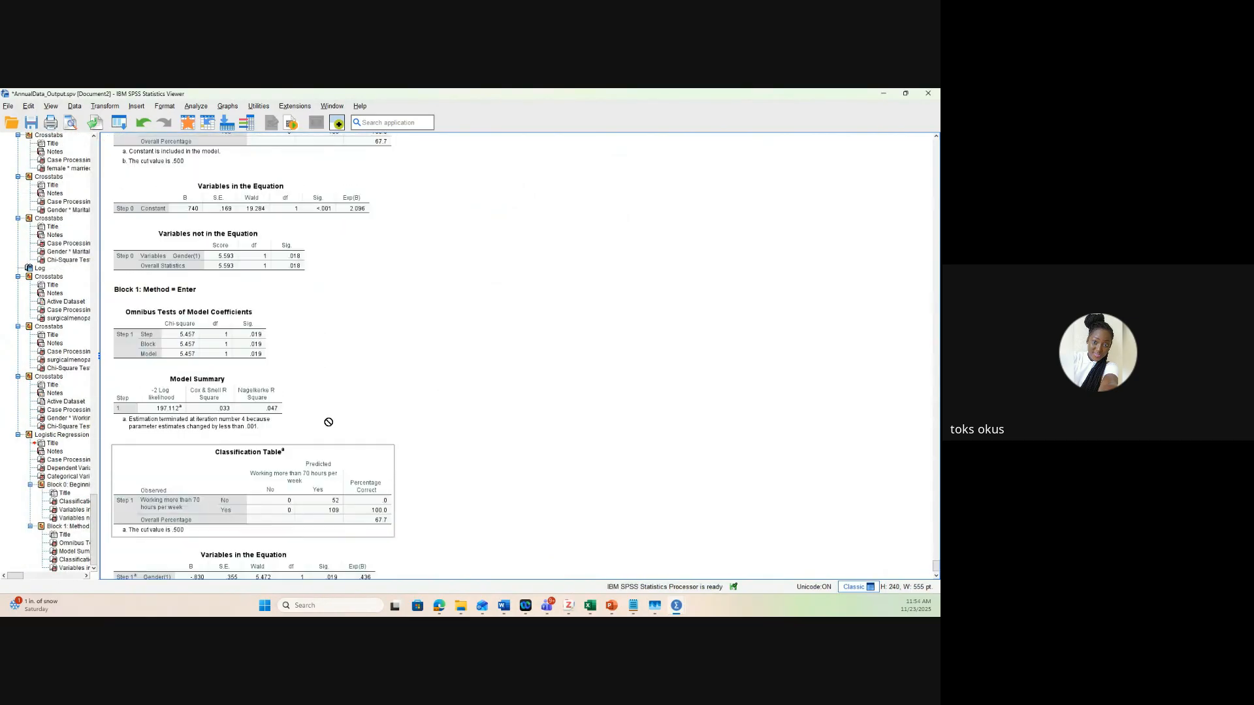
{"action": "scroll", "coordinate": [329, 422], "scroll_direction": "up", "scroll_amount": 3}
{"action": "left_click", "coordinate": [314, 392]}
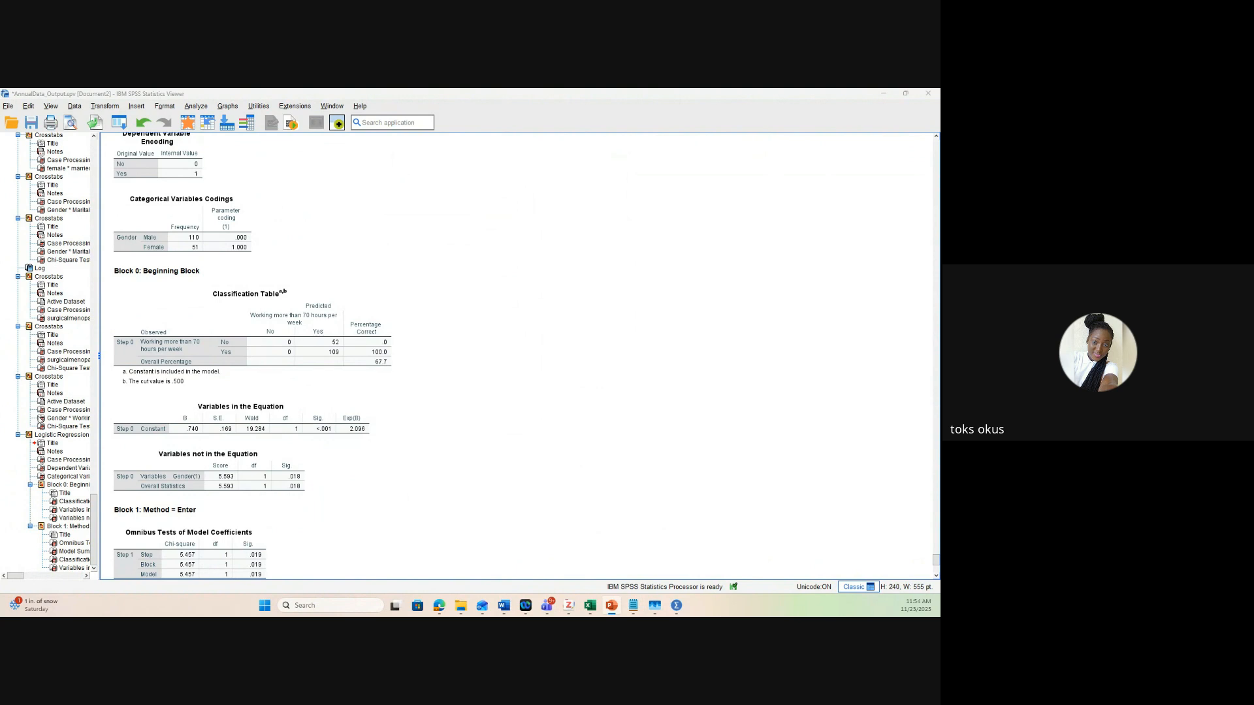
{"action": "scroll", "coordinate": [357, 333], "scroll_direction": "down", "scroll_amount": 5}
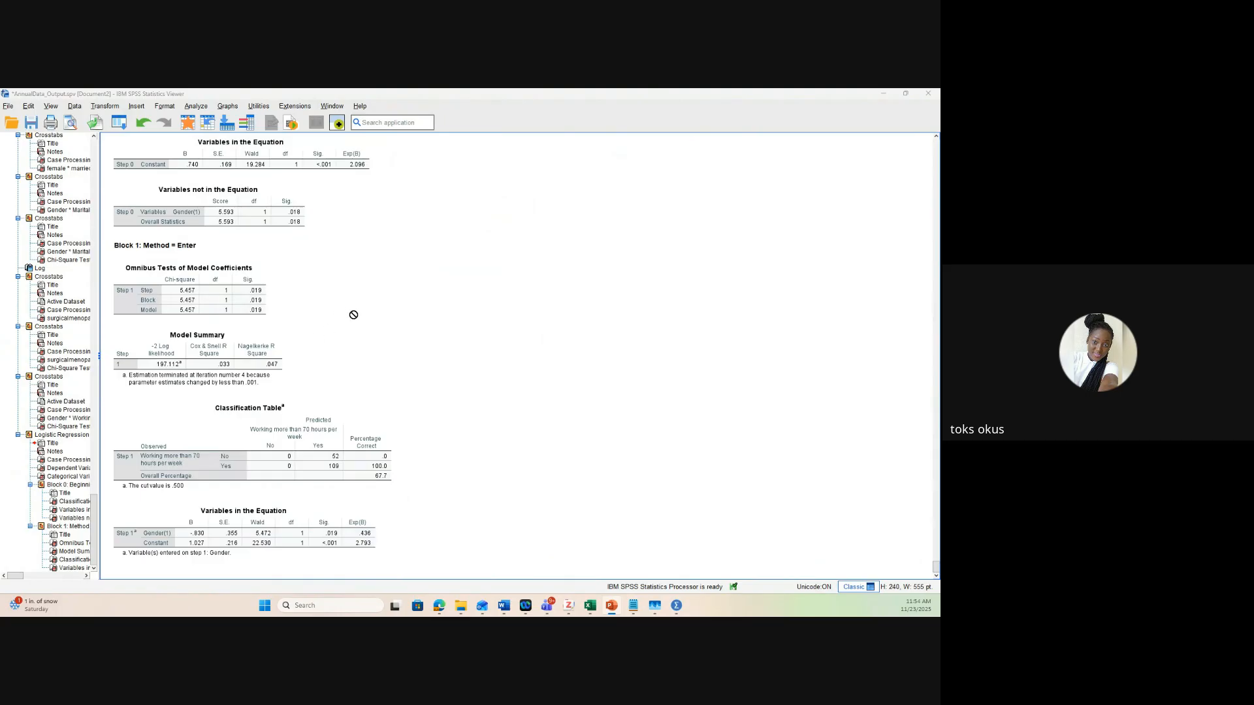
{"action": "scroll", "coordinate": [297, 271], "scroll_direction": "up", "scroll_amount": 7}
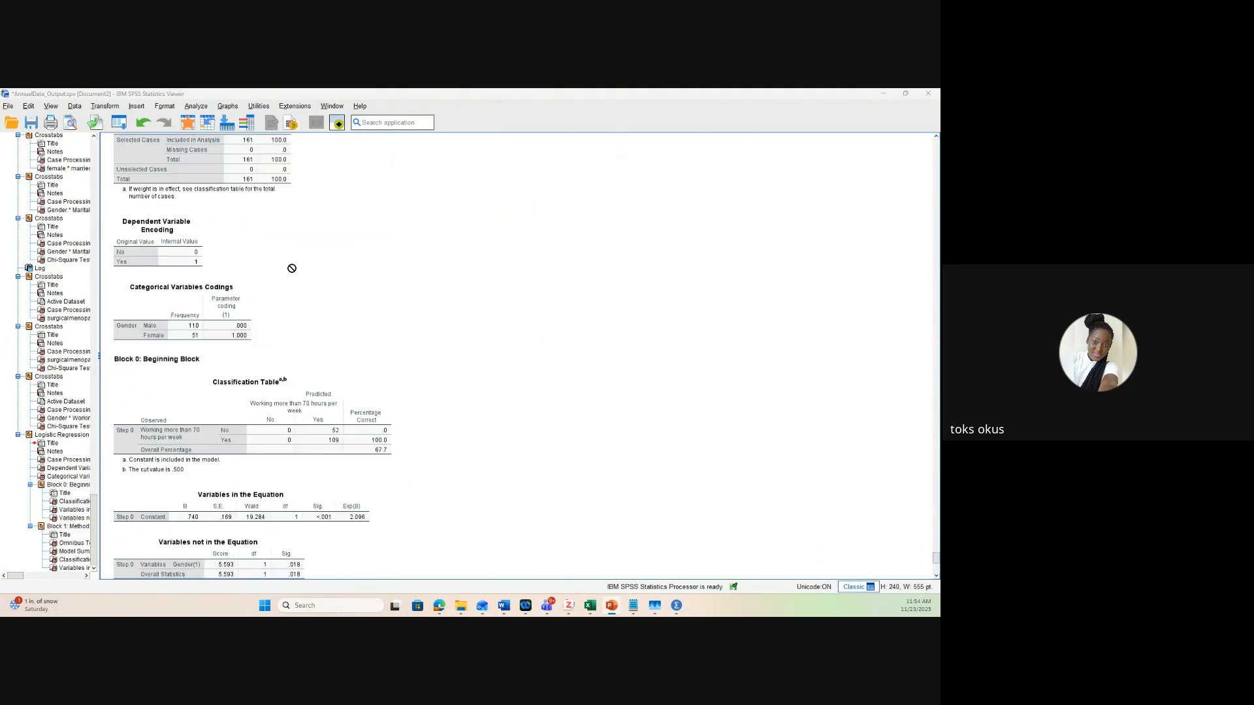
{"action": "scroll", "coordinate": [292, 268], "scroll_direction": "up", "scroll_amount": 1}
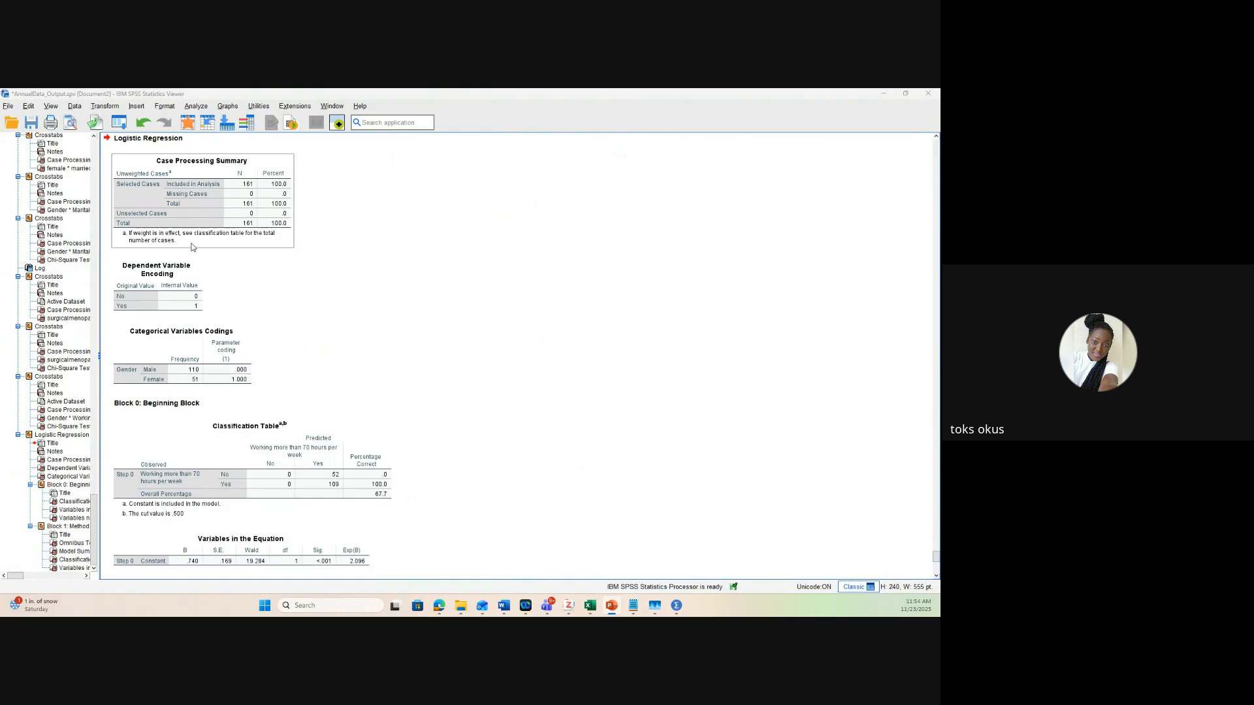
{"action": "scroll", "coordinate": [196, 269], "scroll_direction": "down", "scroll_amount": 5}
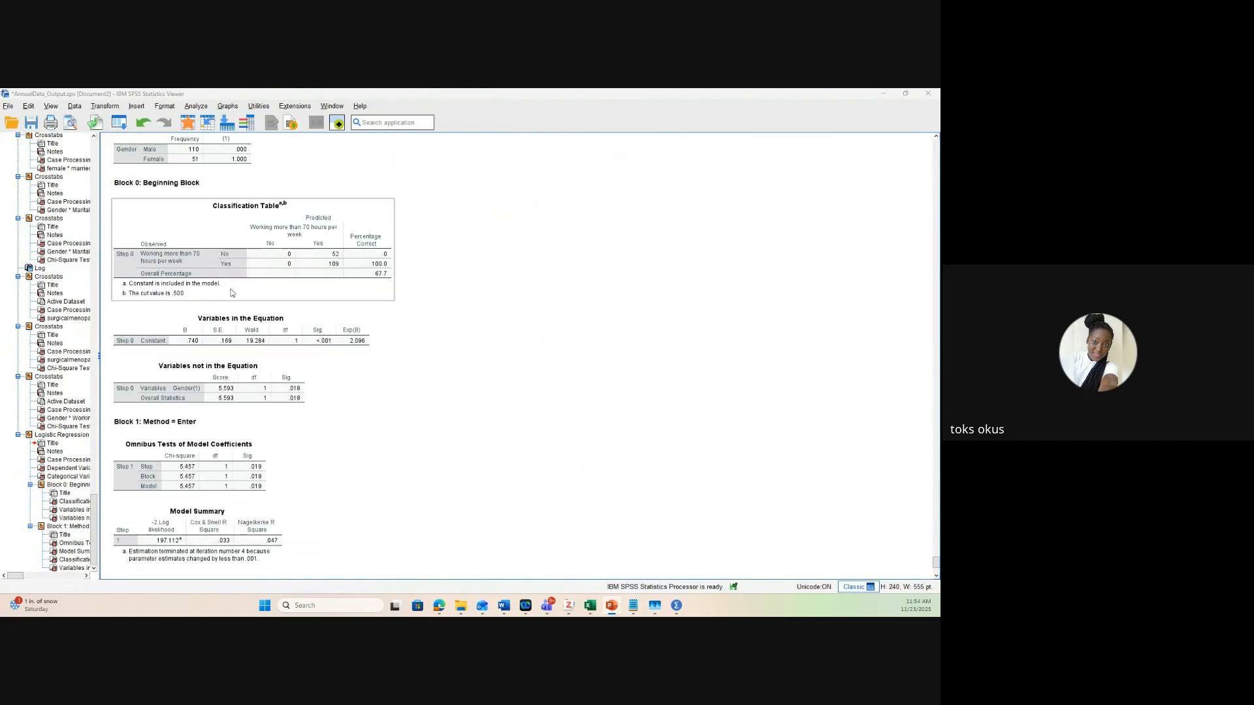
{"action": "scroll", "coordinate": [234, 303], "scroll_direction": "down", "scroll_amount": 4}
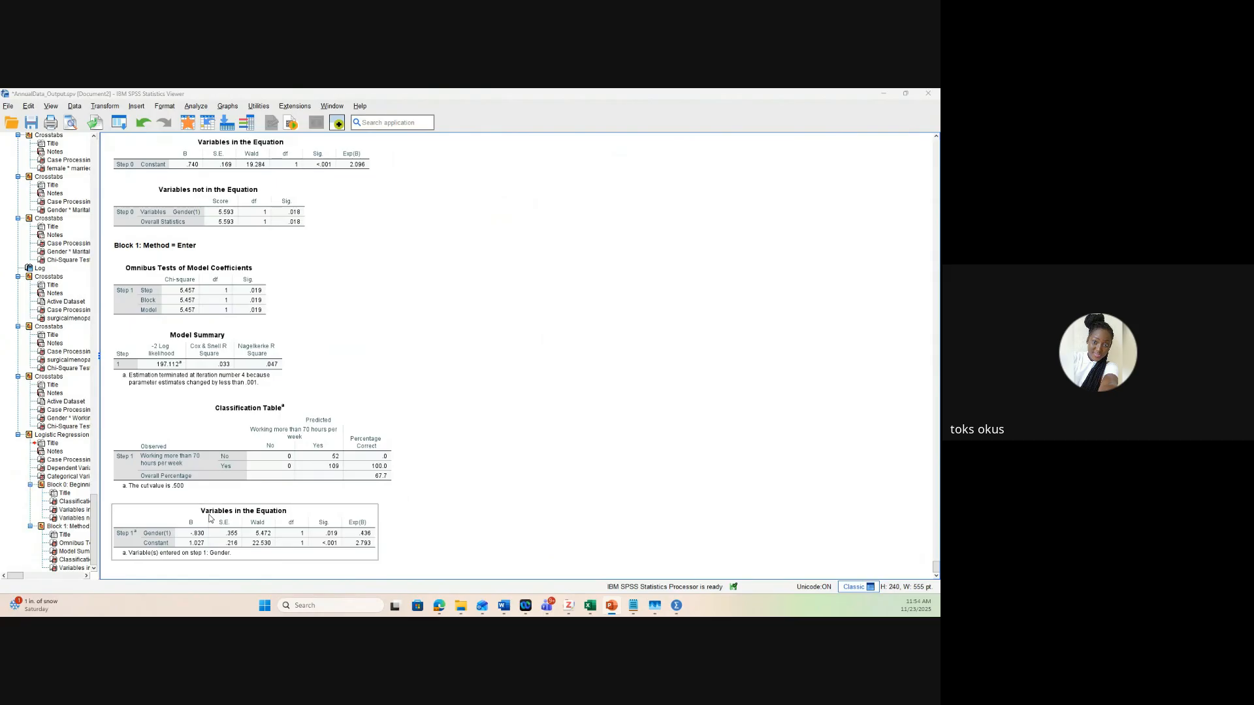
Examine the B, Sig. and Exp(B) entries for Gender in the Block 1 Variables in the Equation table
{"action": "left_click", "coordinate": [319, 439]}
{"action": "left_click", "coordinate": [198, 524]}
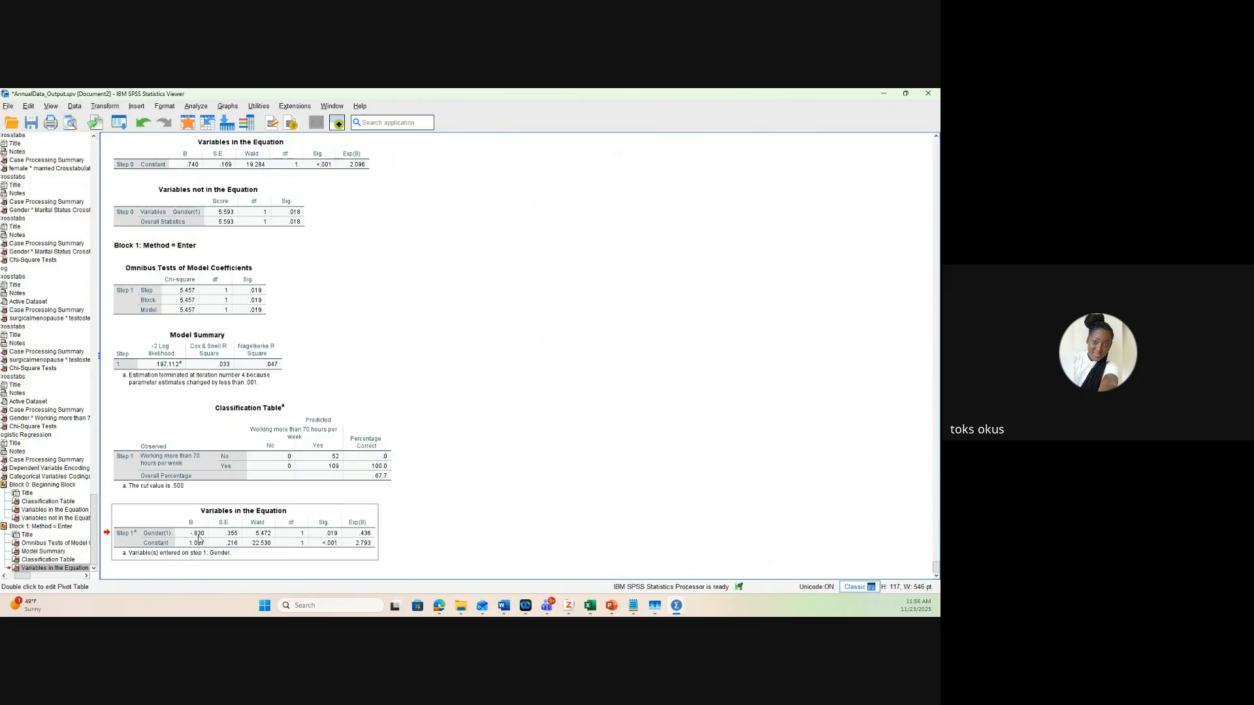
{"action": "left_click_drag", "start_coordinate": [309, 538], "coordinate": [359, 524]}
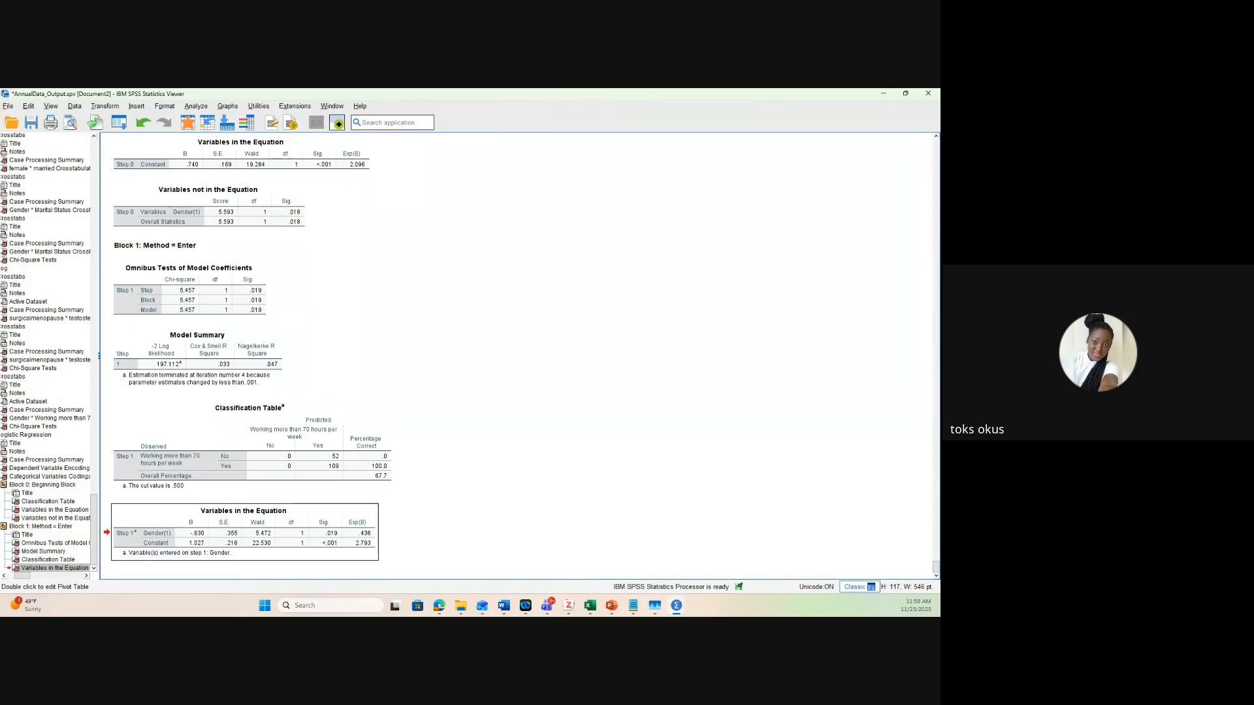
{"action": "key", "text": "alt+Tab"}
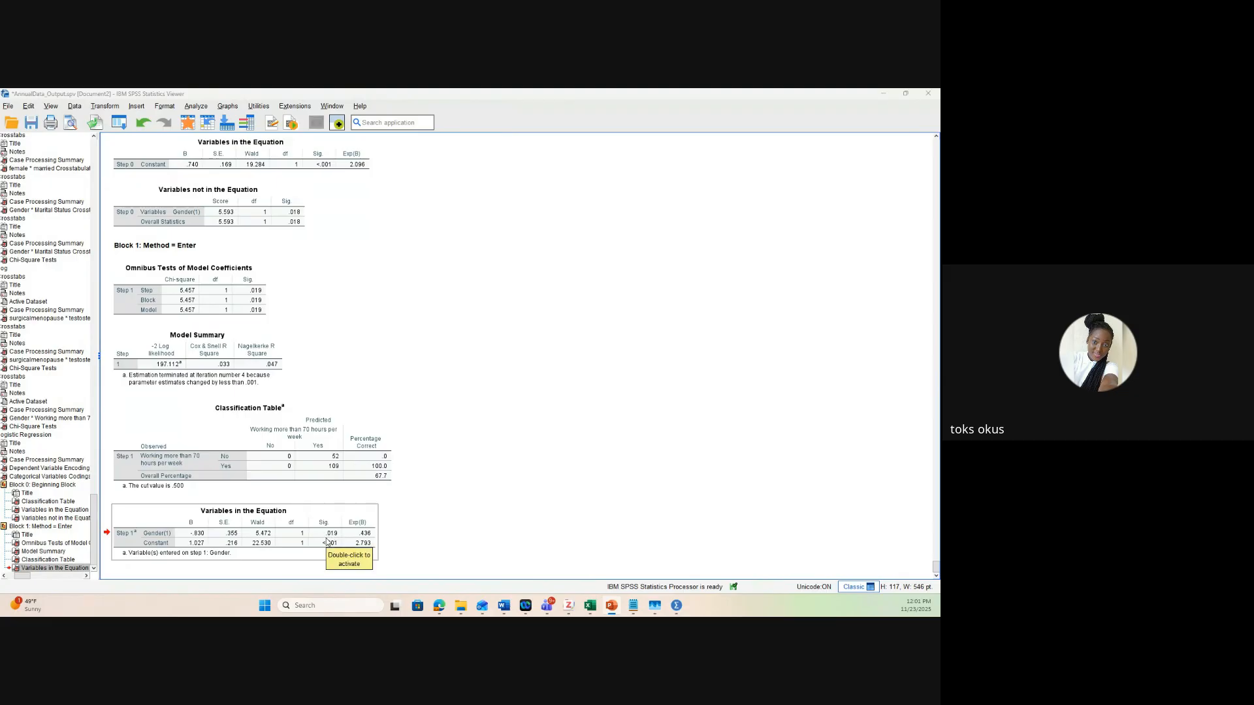
{"action": "left_click_drag", "start_coordinate": [323, 543], "coordinate": [328, 573]}
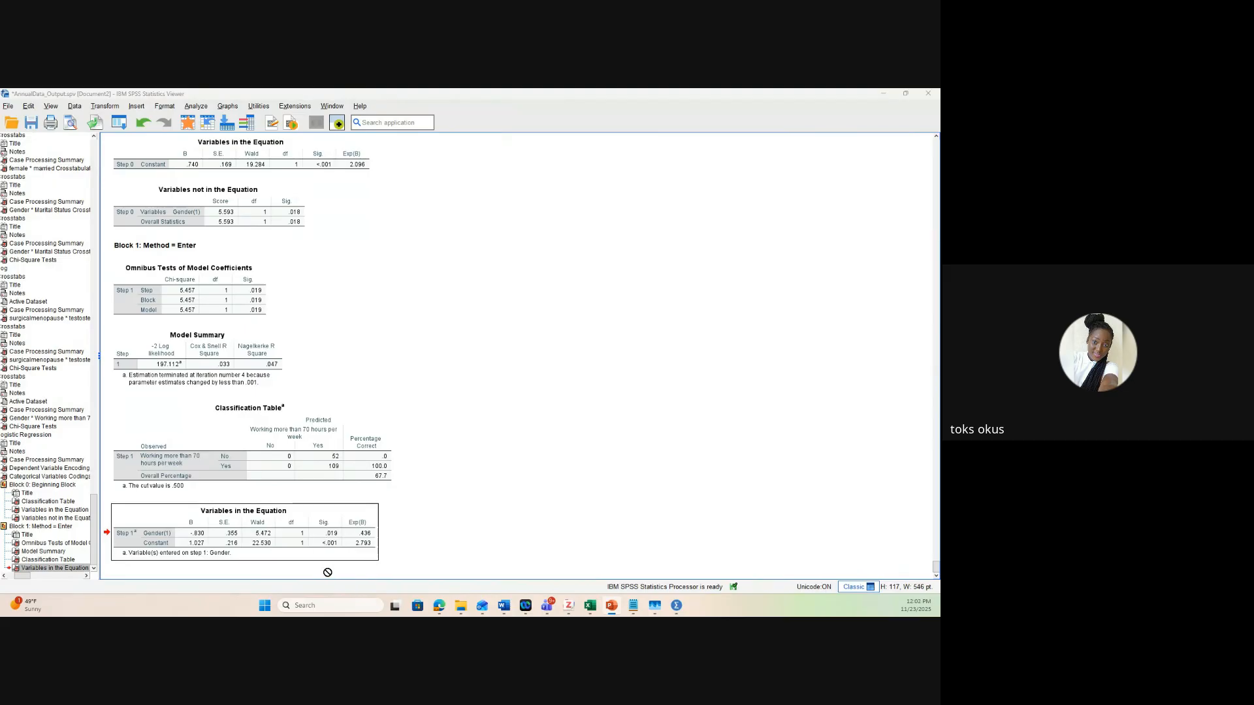
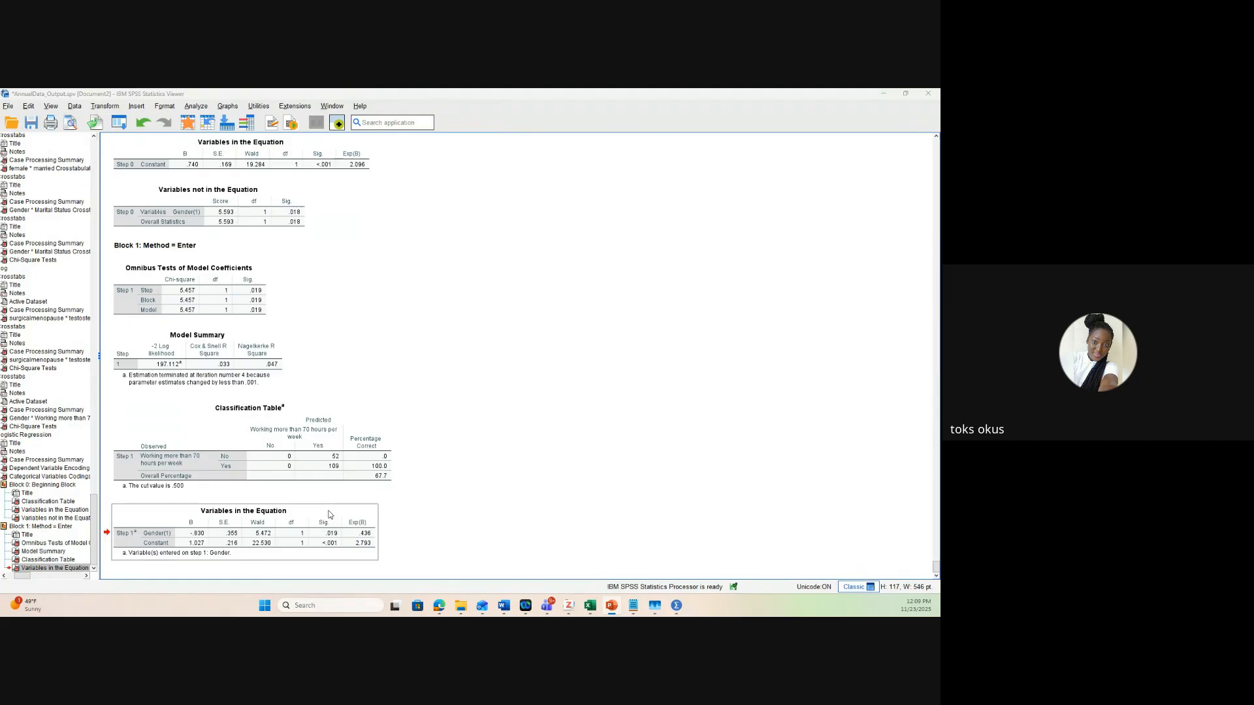
{"action": "left_click", "coordinate": [330, 514]}
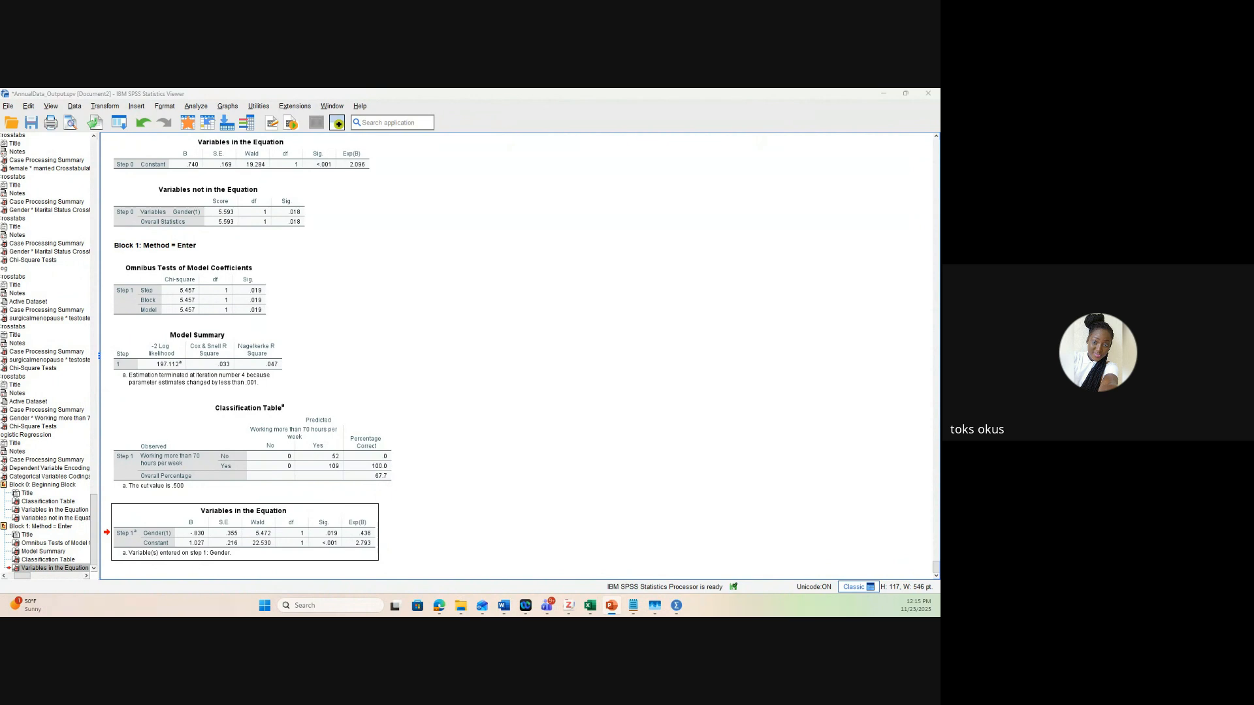
Reopen the binary logistic regression setup and add Marital Status as a covariate alongside Gender
{"action": "left_click", "coordinate": [191, 107]}
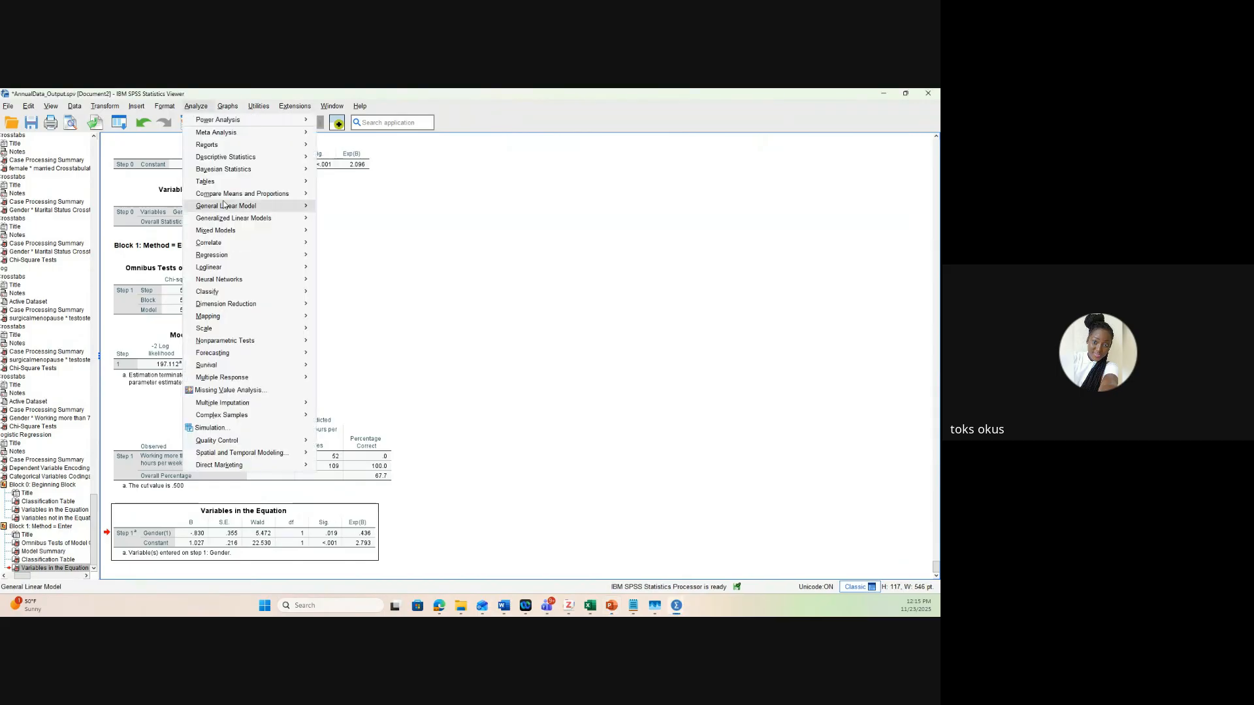
{"action": "mouse_move", "coordinate": [230, 260]}
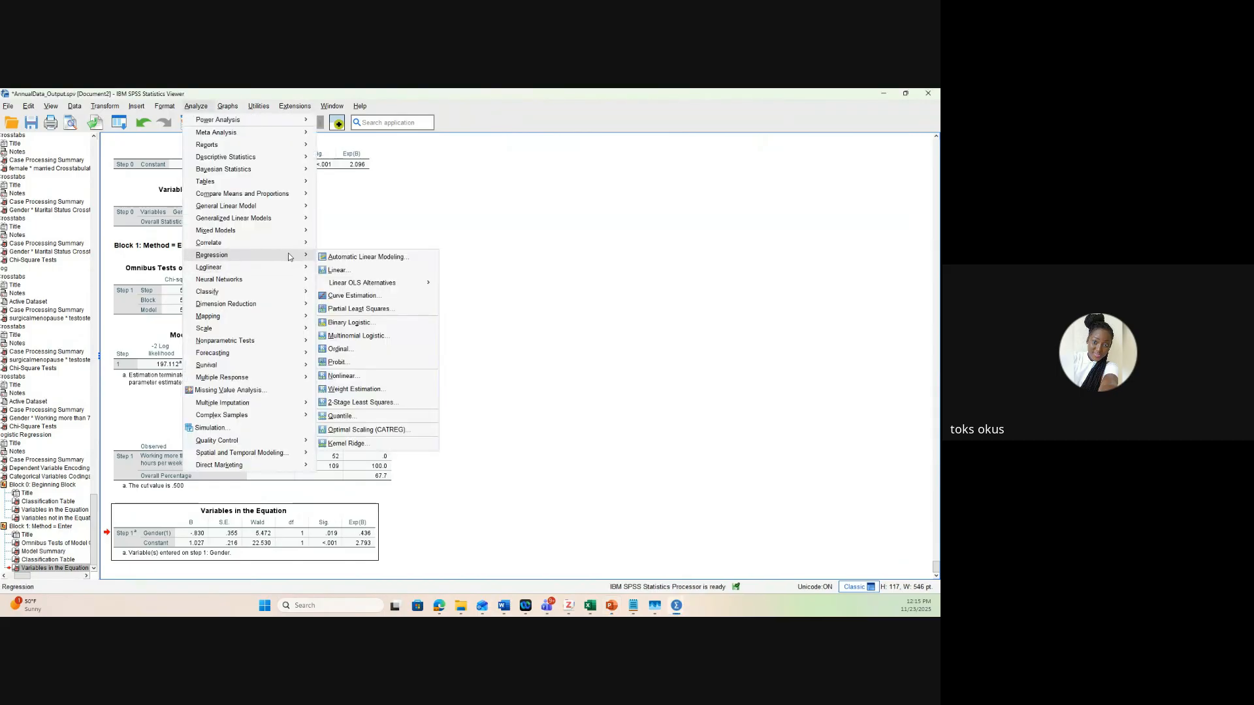
{"action": "left_click", "coordinate": [352, 324]}
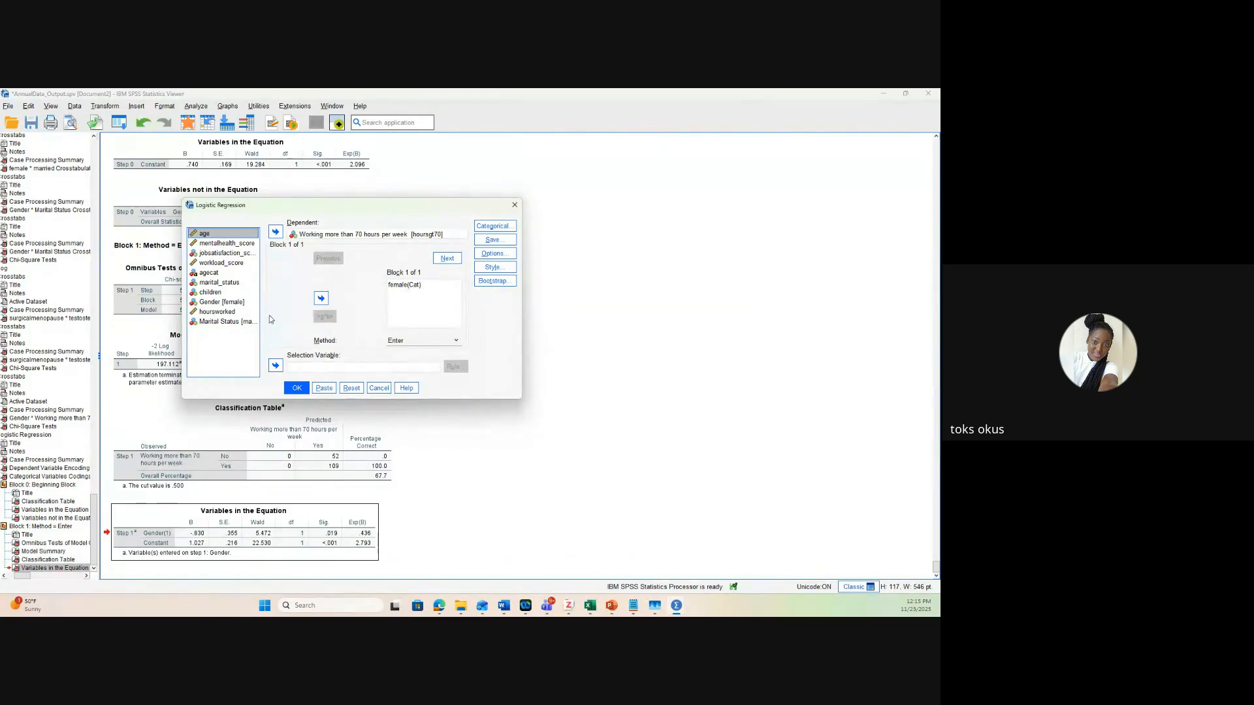
{"action": "left_click", "coordinate": [230, 322]}
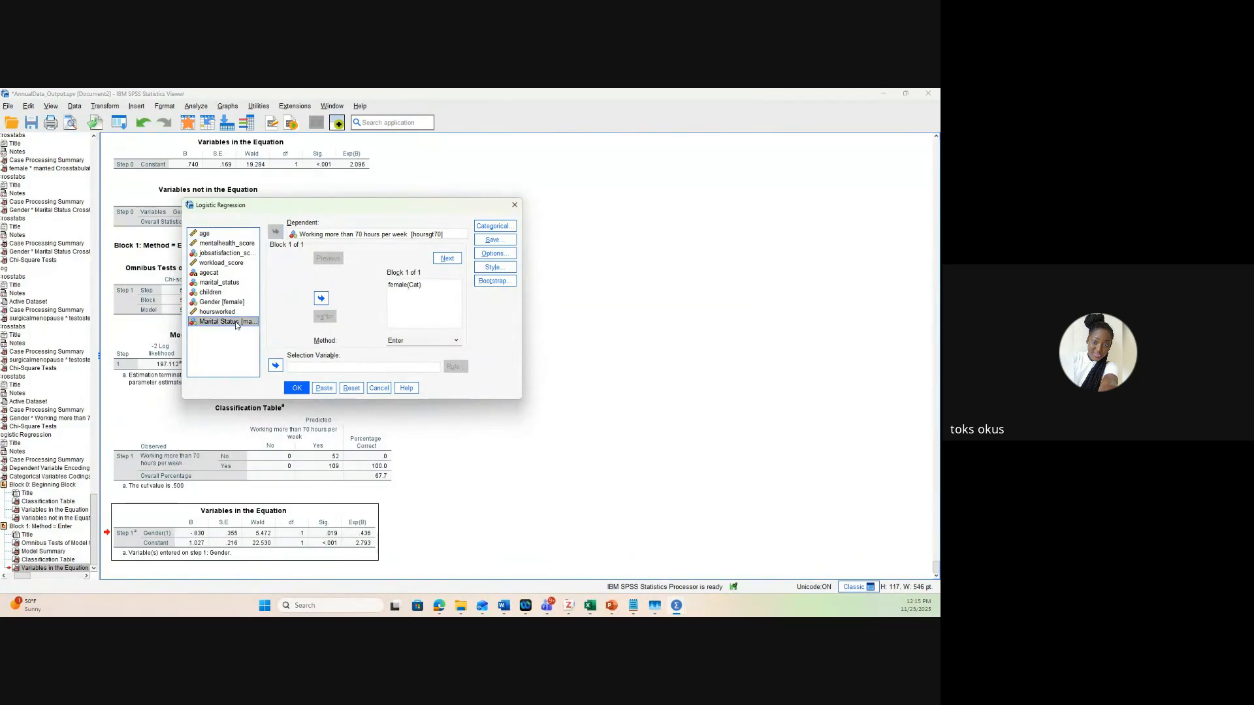
{"action": "left_click", "coordinate": [319, 304]}
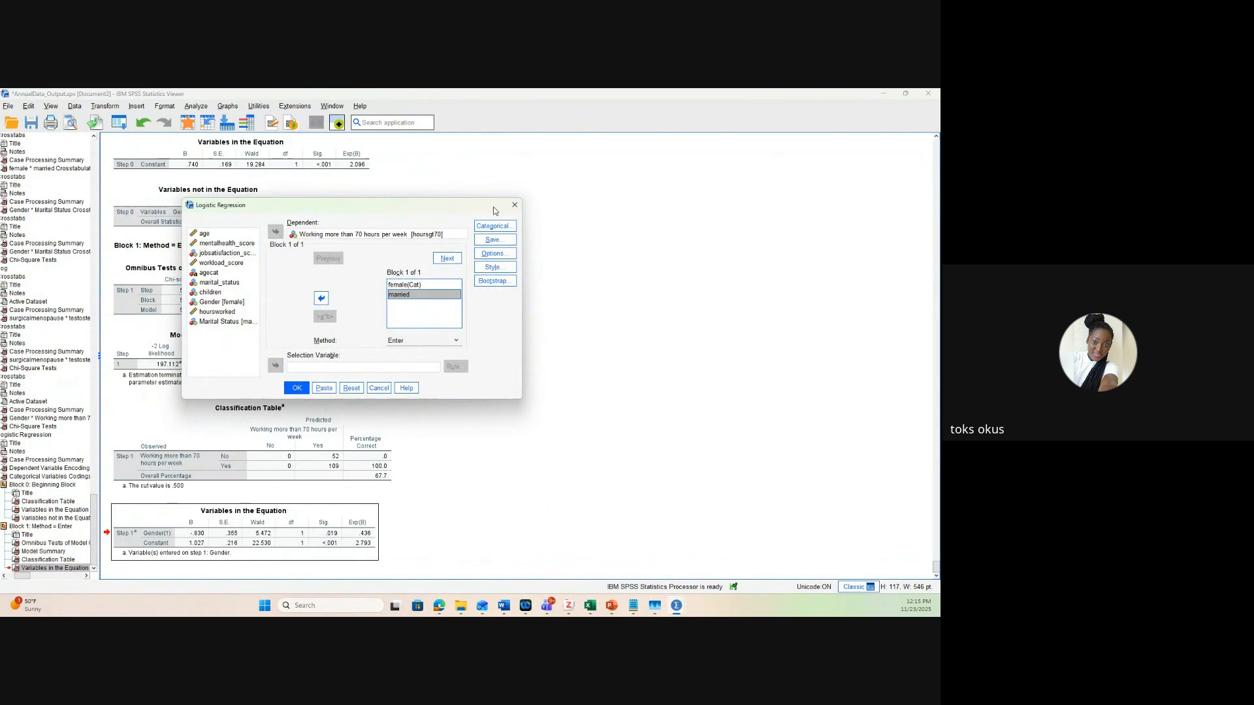
Define Marital Status as a categorical covariate with the Indicator contrast and first category as reference, and run the regression
{"action": "left_click", "coordinate": [484, 227]}
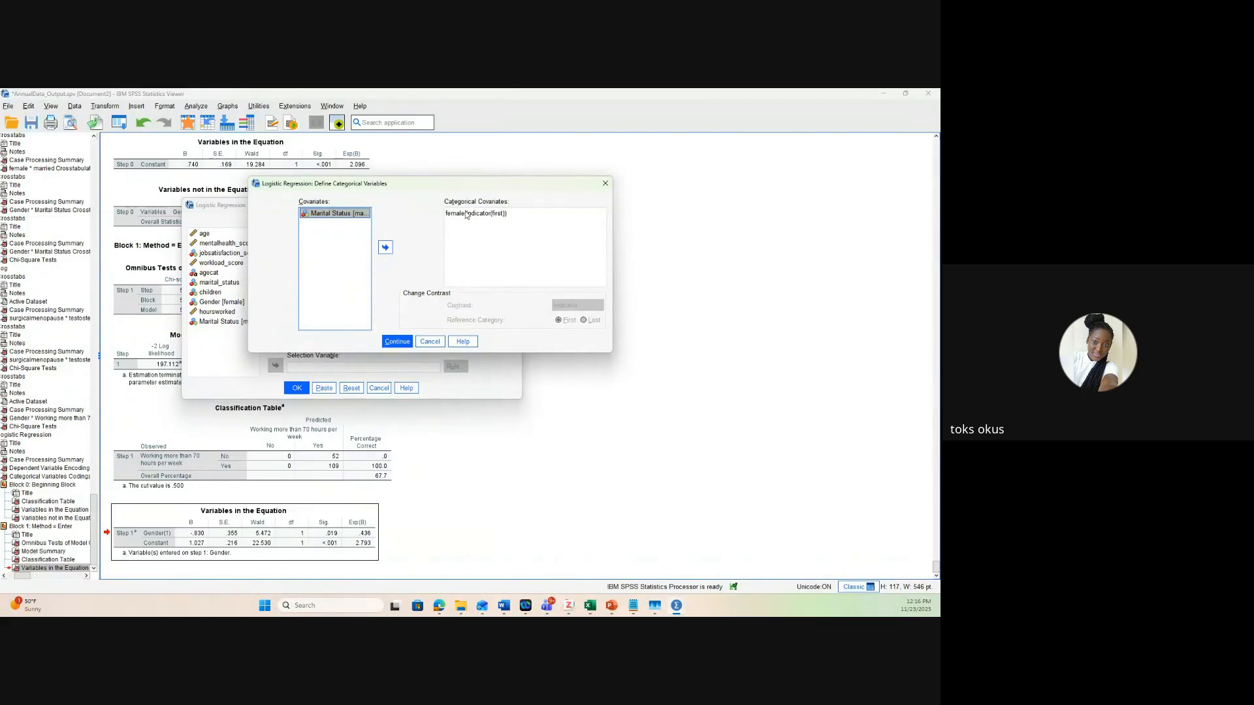
{"action": "left_click", "coordinate": [385, 247]}
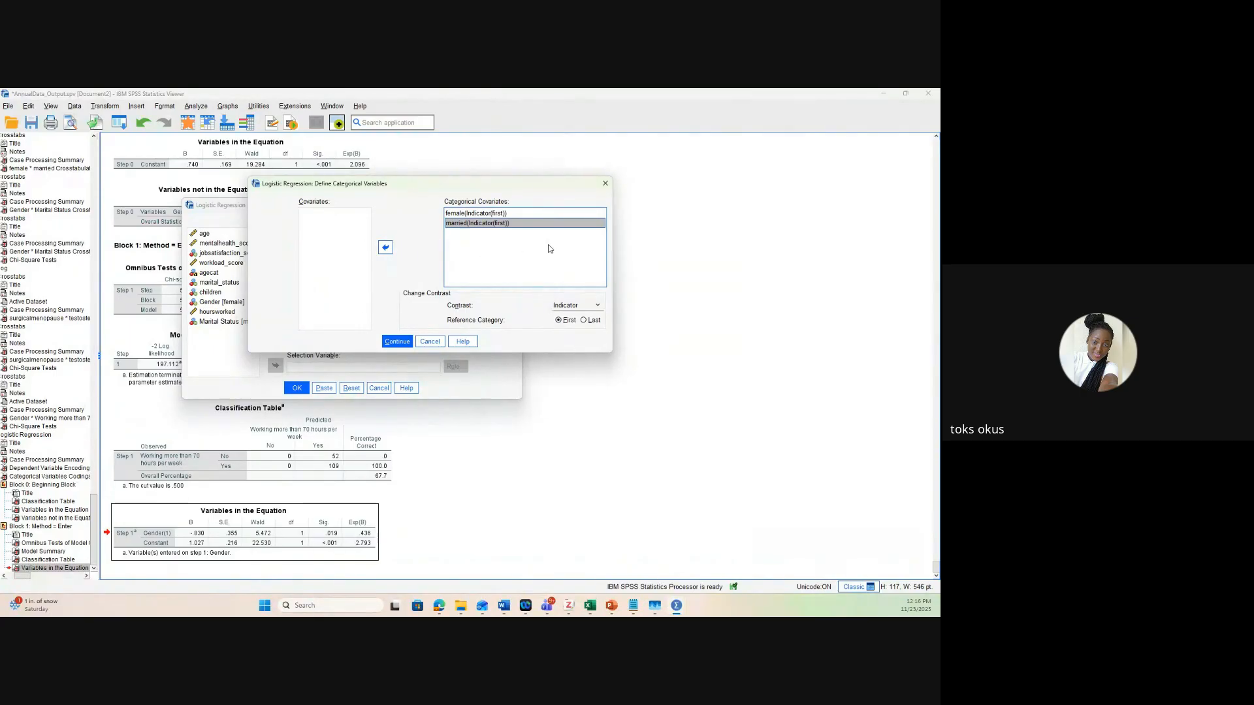
{"action": "left_click", "coordinate": [396, 342]}
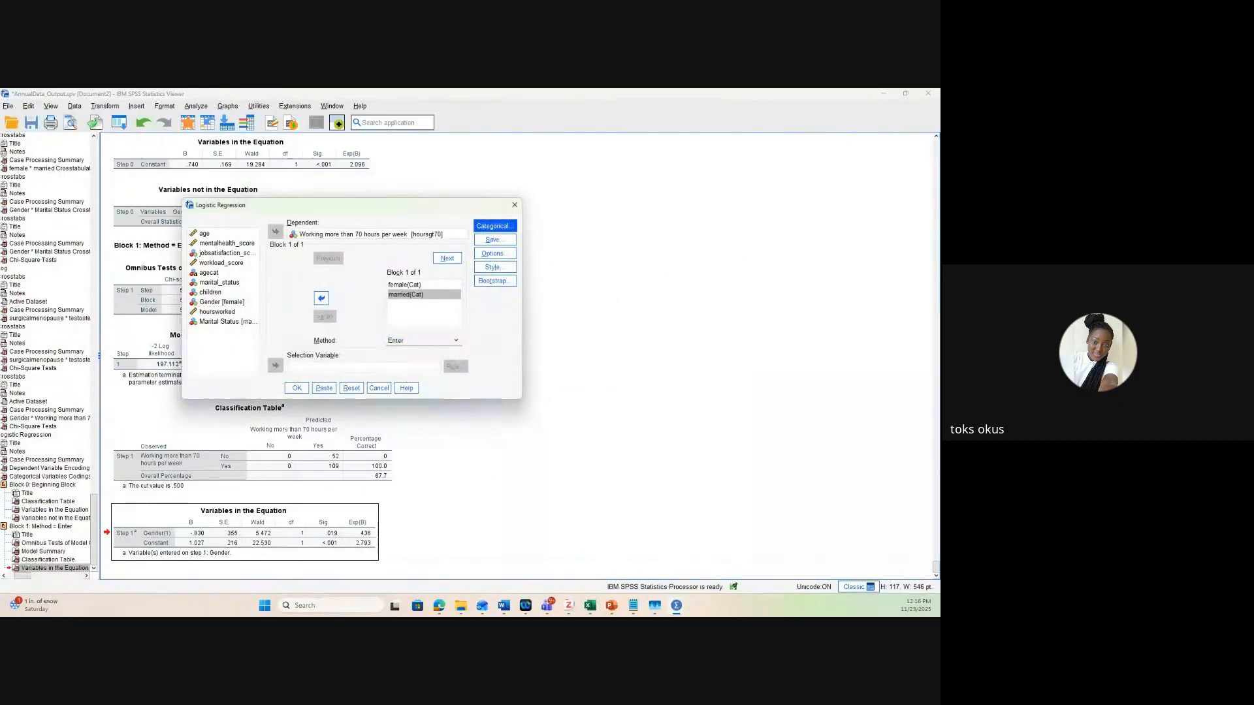
{"action": "left_click", "coordinate": [296, 388]}
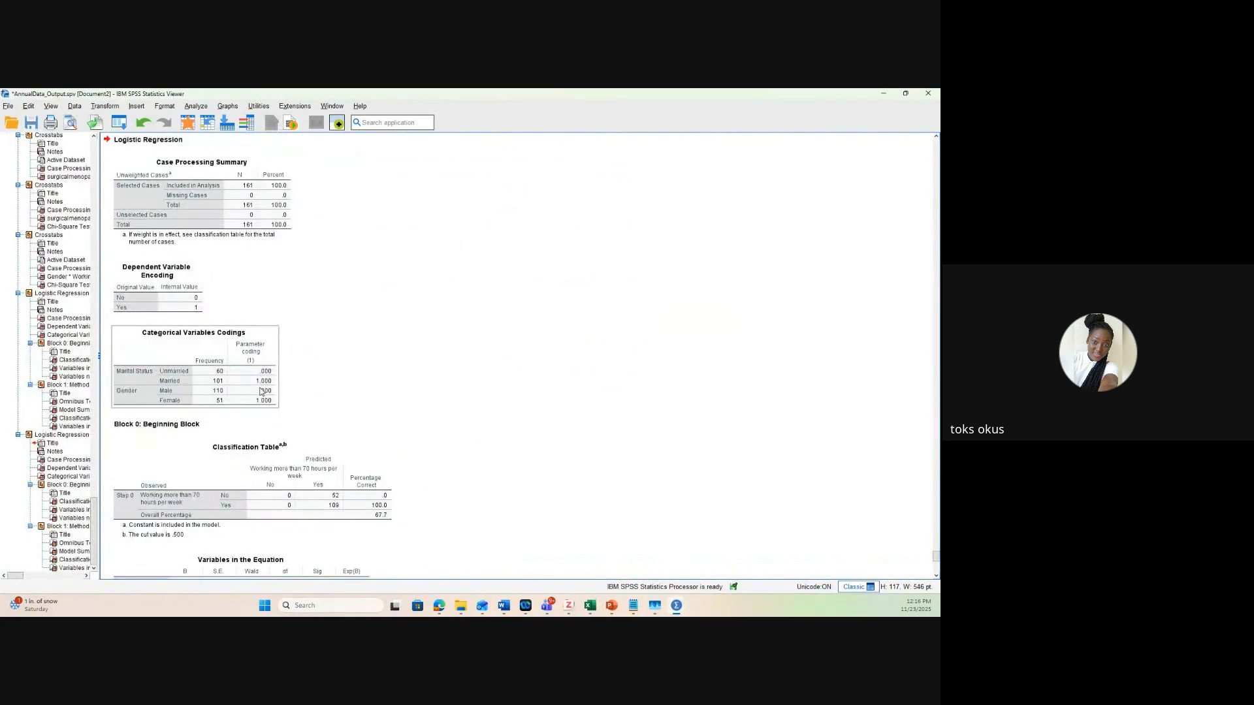
Review the two-covariate regression output from the categorical variable codings to the final Variables in the Equation table
{"action": "scroll", "coordinate": [261, 391], "scroll_direction": "up", "scroll_amount": 1}
{"action": "scroll", "coordinate": [261, 390], "scroll_direction": "up", "scroll_amount": 1}
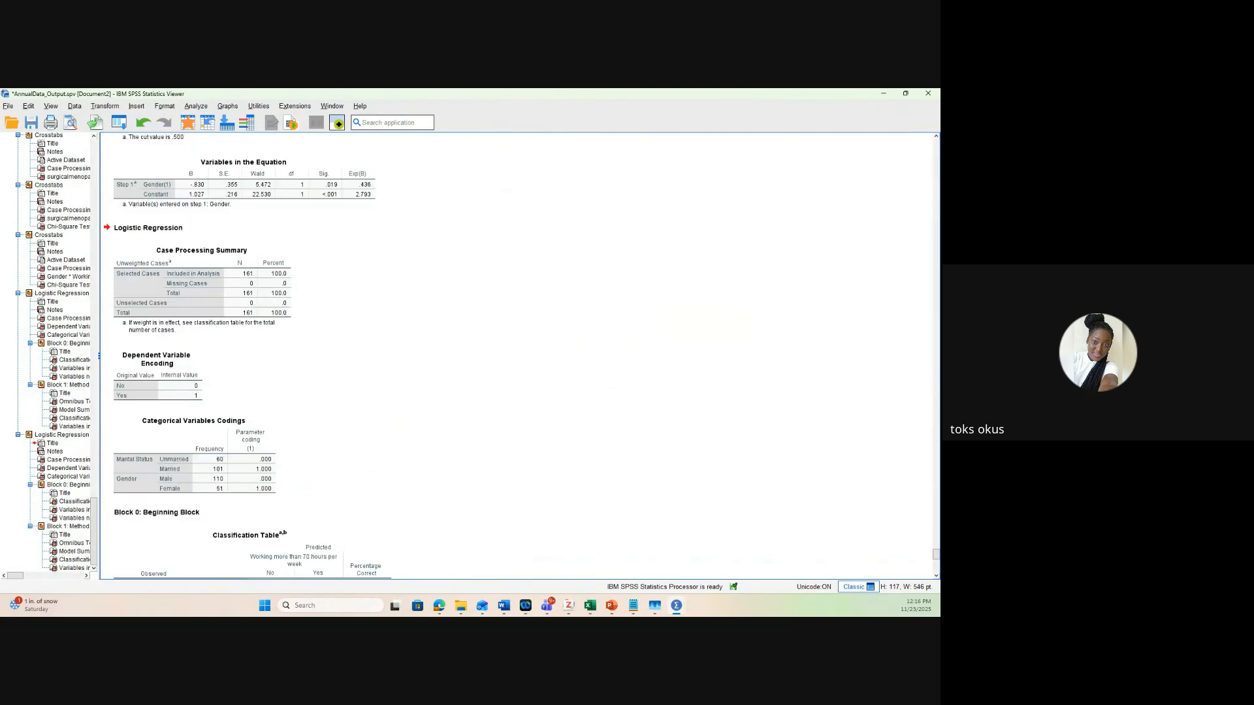
{"action": "key", "text": "alt+Tab"}
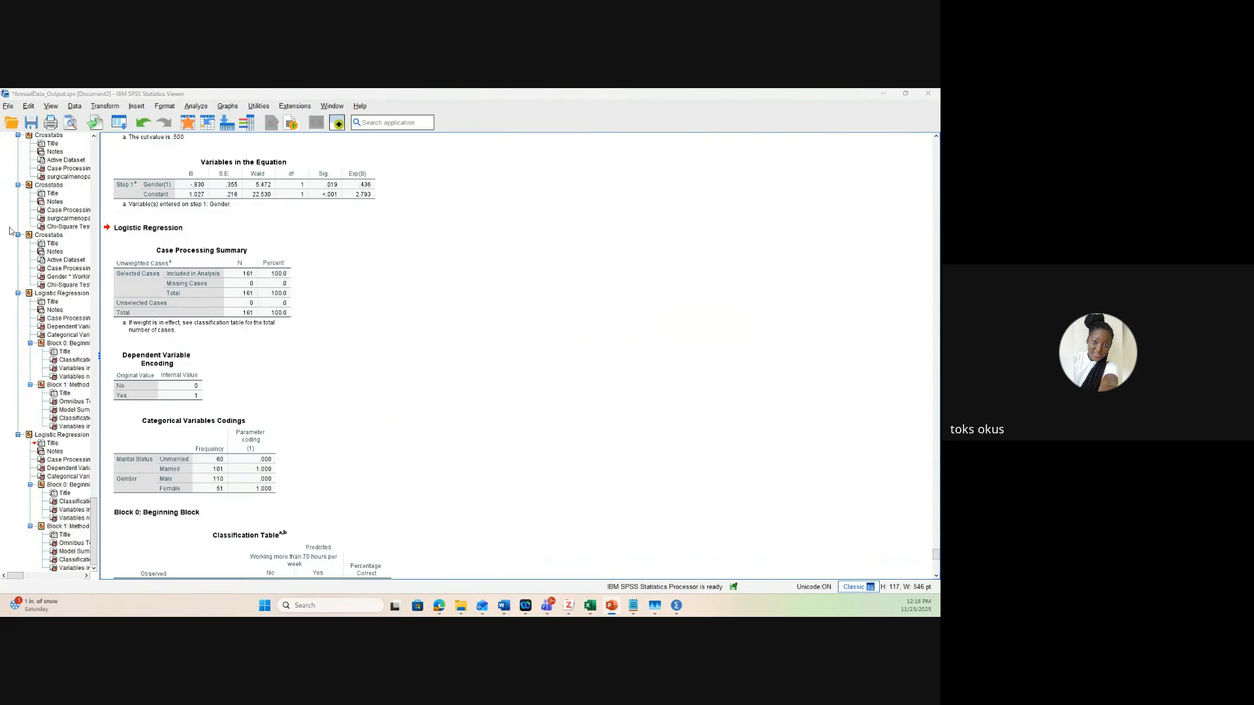
{"action": "scroll", "coordinate": [159, 188], "scroll_direction": "down", "scroll_amount": 10}
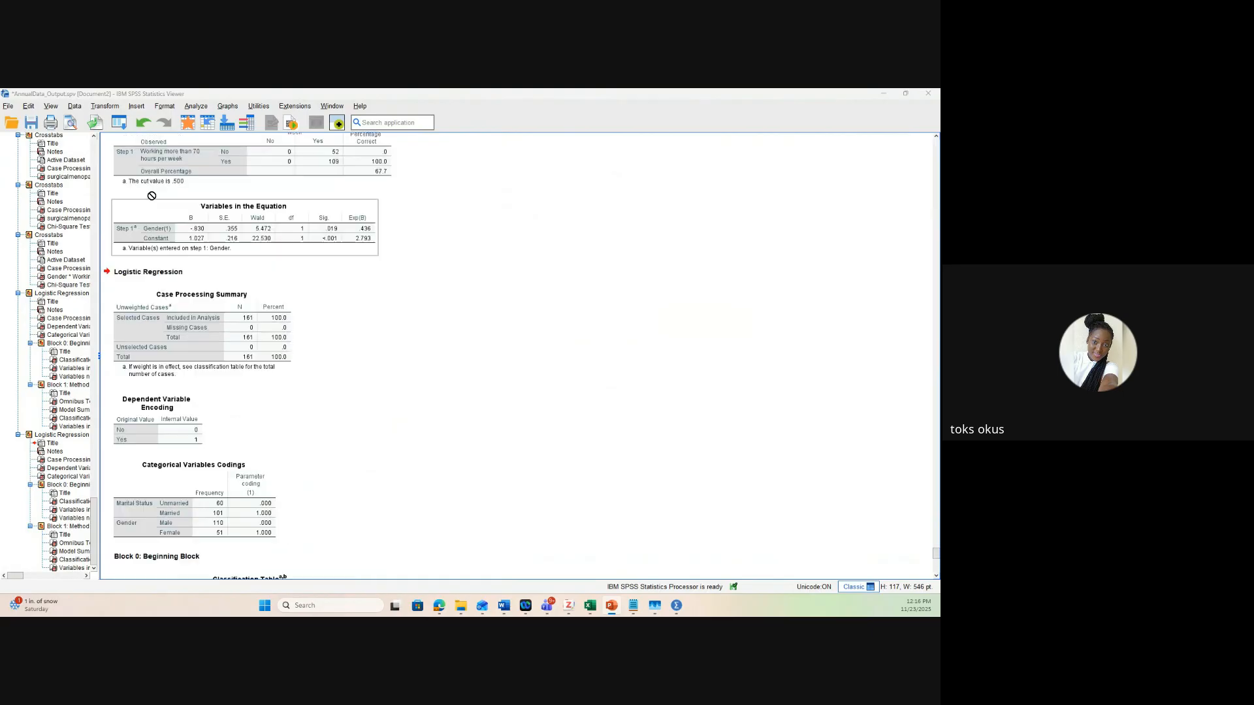
{"action": "scroll", "coordinate": [163, 244], "scroll_direction": "down", "scroll_amount": 3}
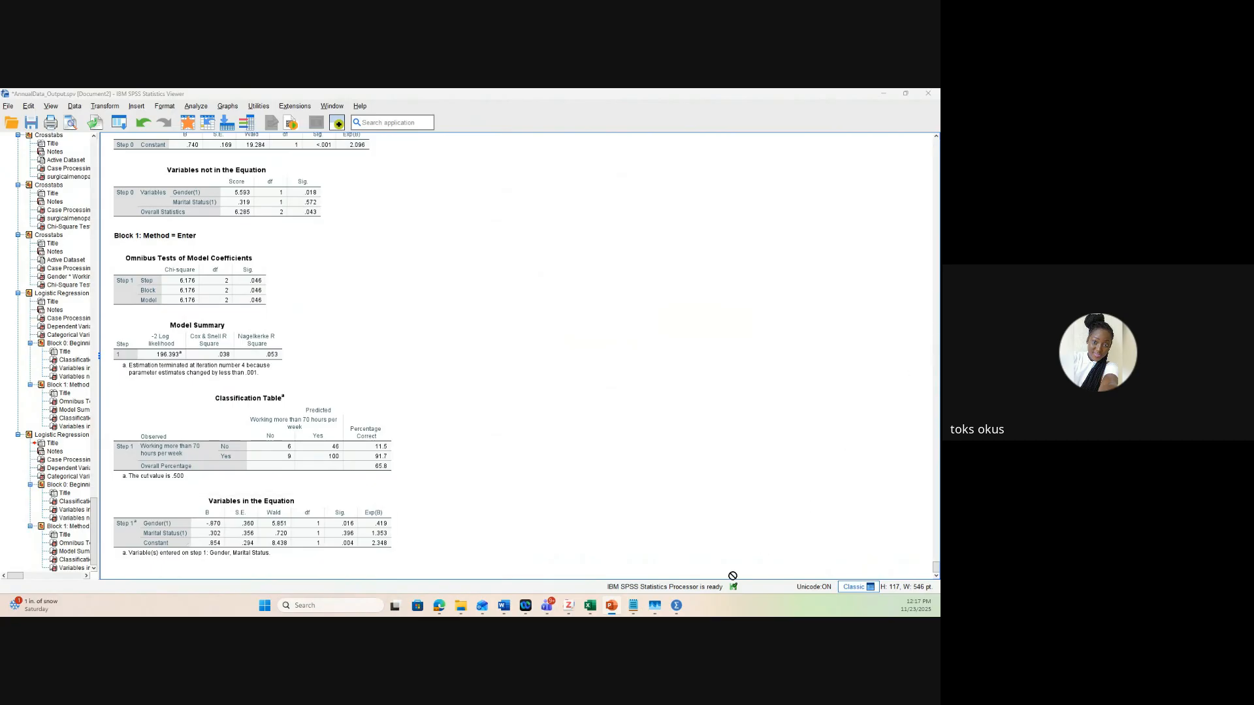
Check the value labels of the married variable in the Untitled7 dataset's variable definitions without changing them
{"action": "left_click", "coordinate": [686, 614]}
{"action": "left_click", "coordinate": [843, 565]}
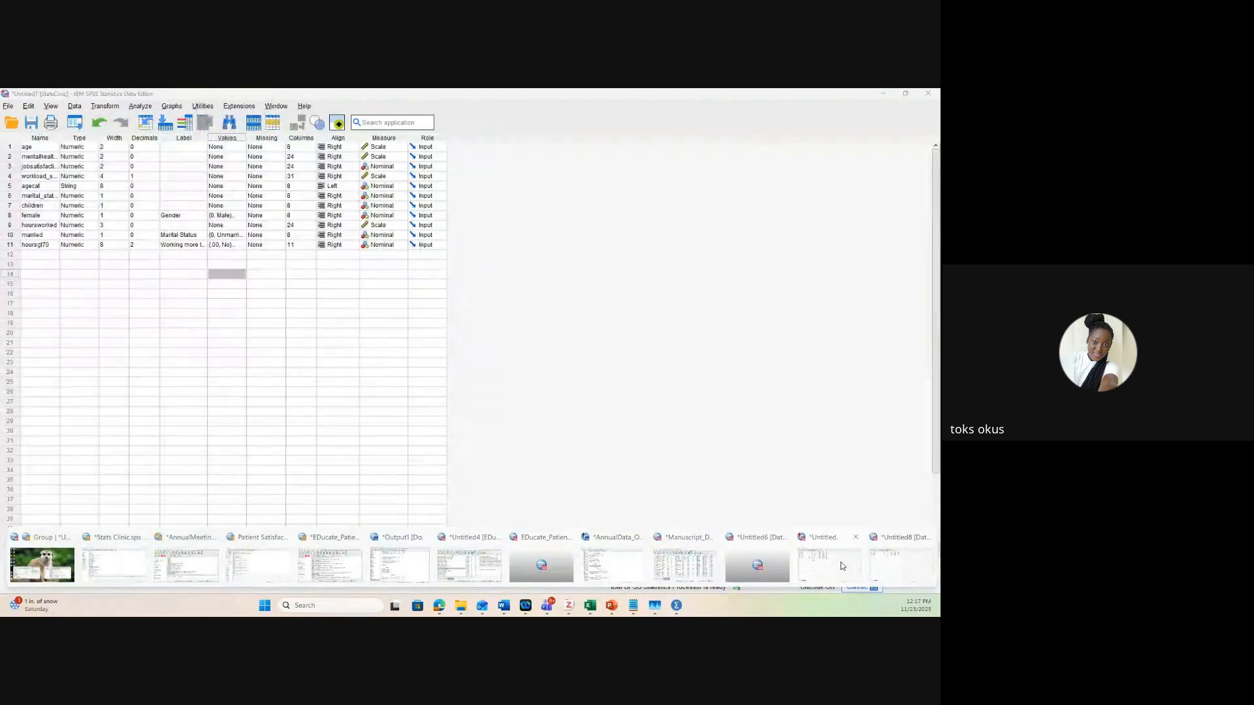
{"action": "left_click", "coordinate": [222, 235]}
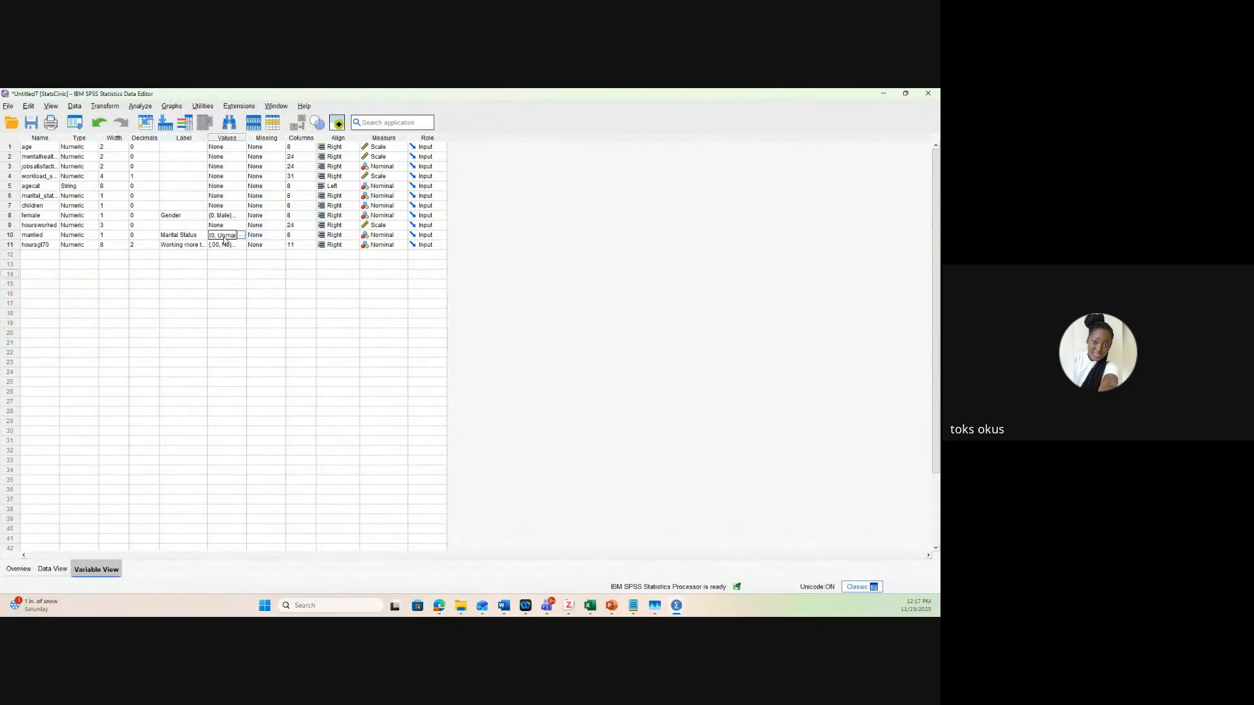
{"action": "left_click", "coordinate": [241, 235]}
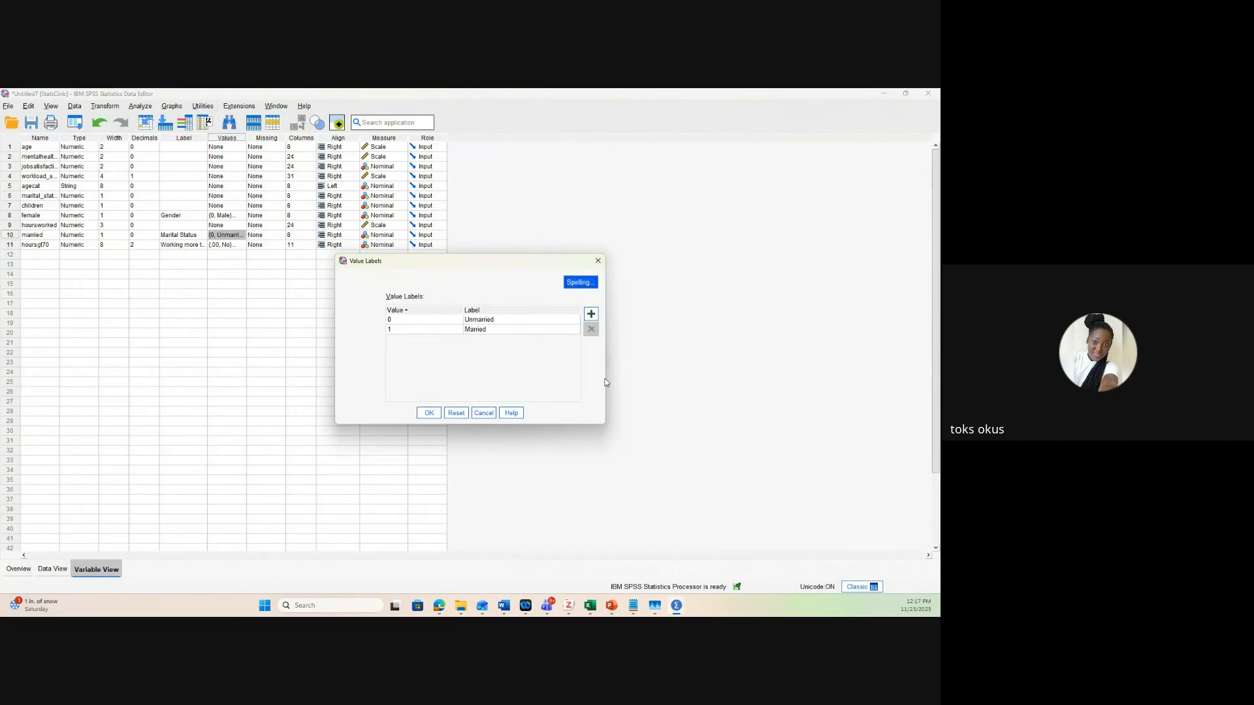
{"action": "left_click", "coordinate": [598, 261]}
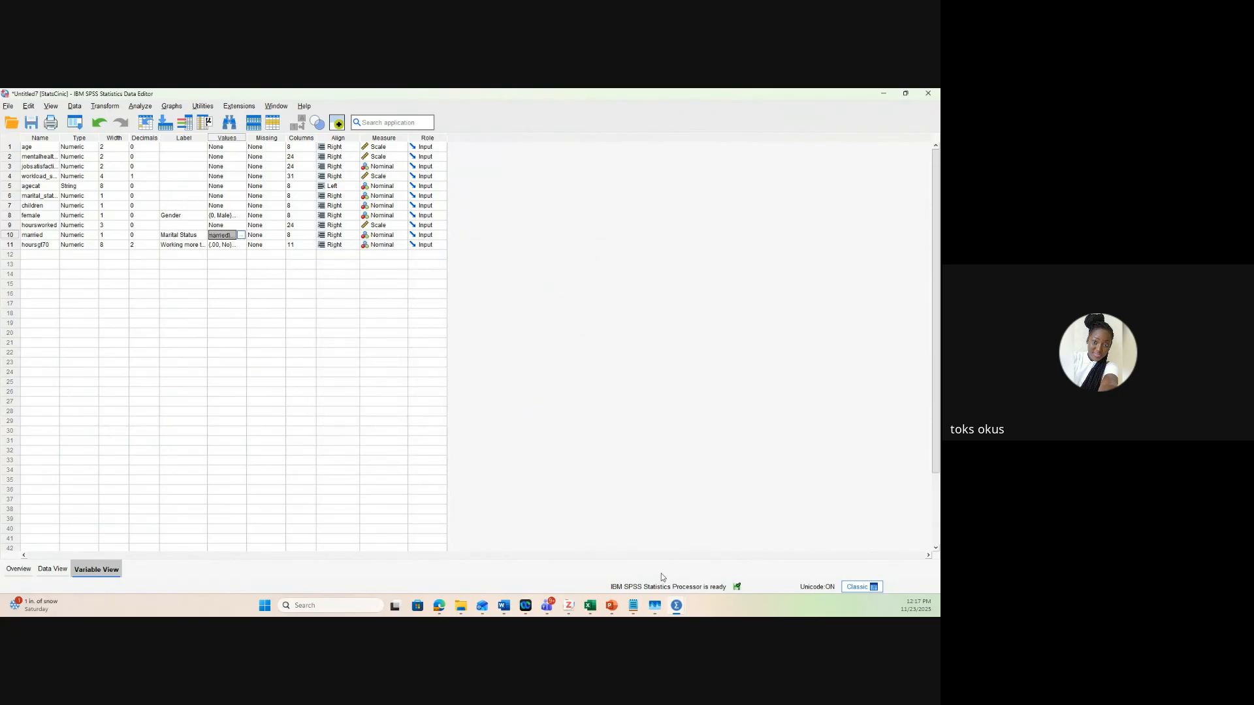
Return to the AnnualData_Output document and compare the categorical codings with the Gender and Marital Status coefficients
{"action": "left_click", "coordinate": [677, 605]}
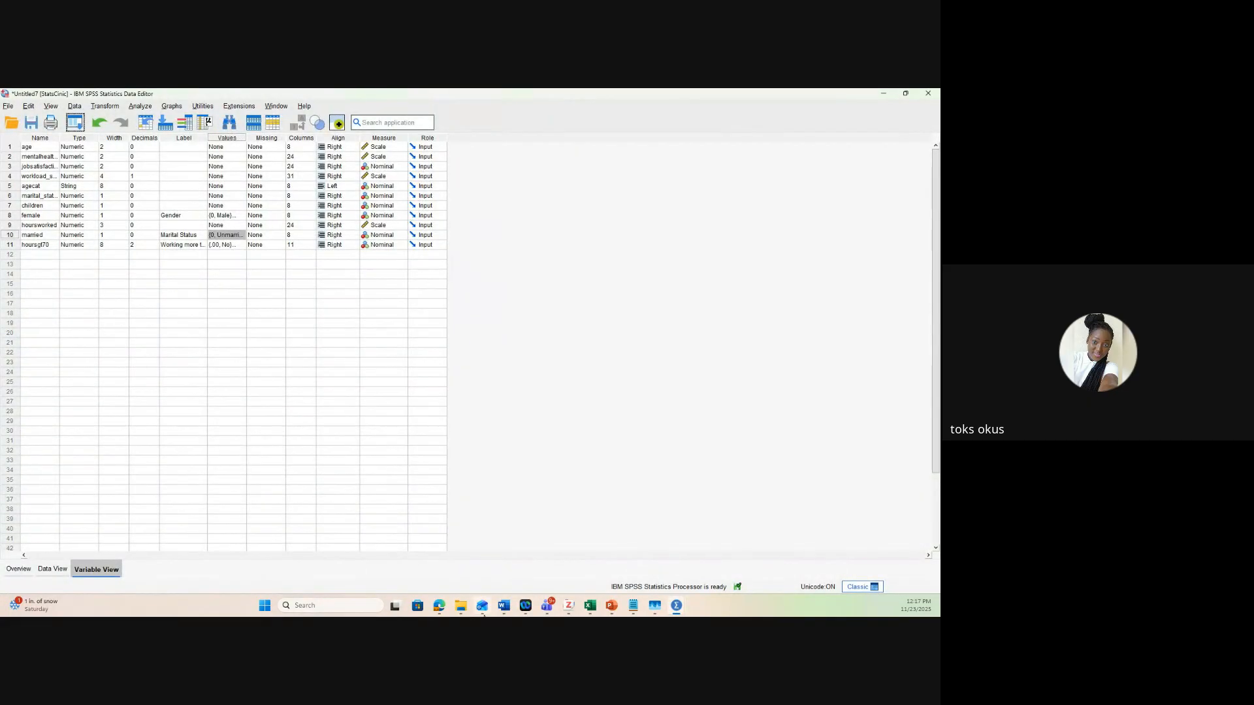
{"action": "left_click", "coordinate": [676, 606]}
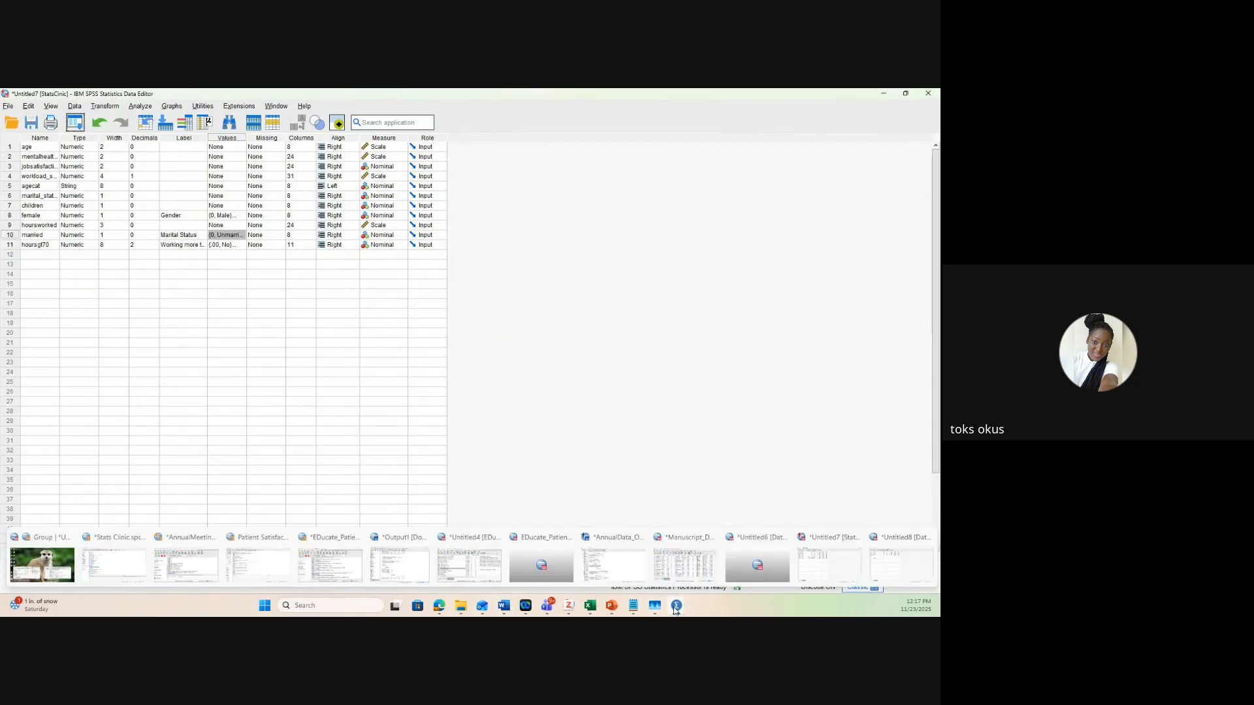
{"action": "left_click", "coordinate": [613, 563]}
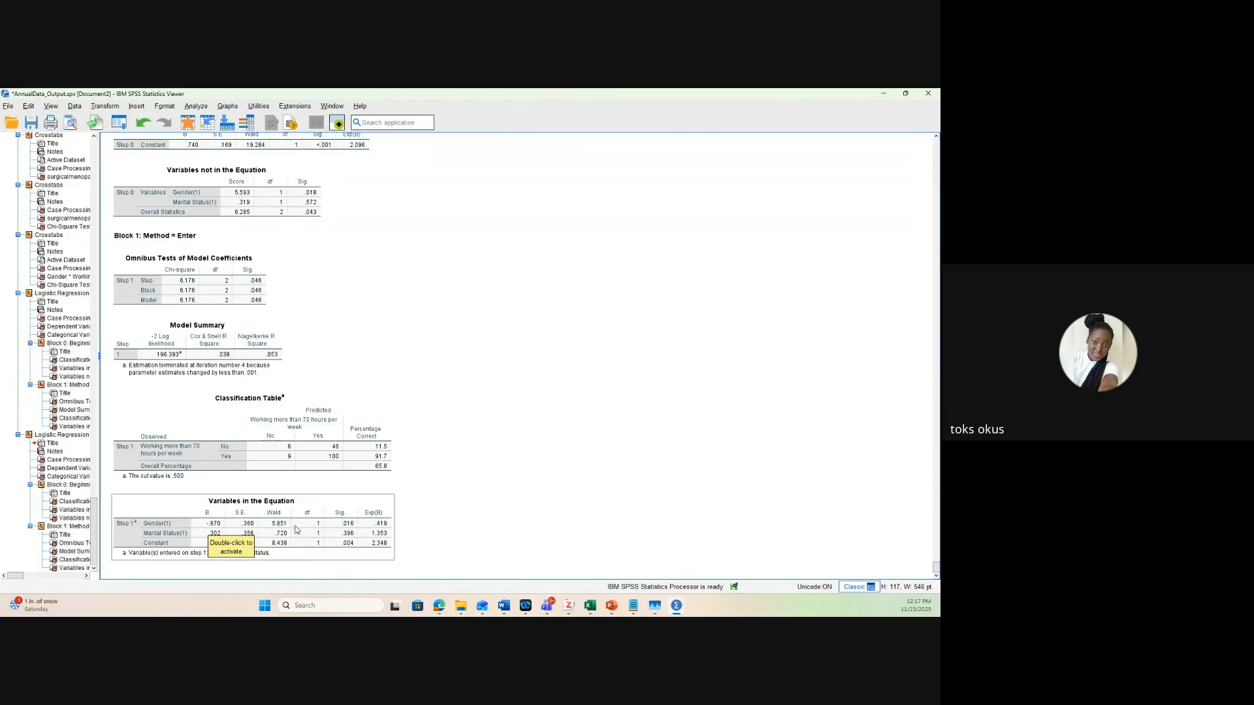
{"action": "scroll", "coordinate": [215, 354], "scroll_direction": "up", "scroll_amount": 5}
{"action": "scroll", "coordinate": [214, 353], "scroll_direction": "up", "scroll_amount": 6}
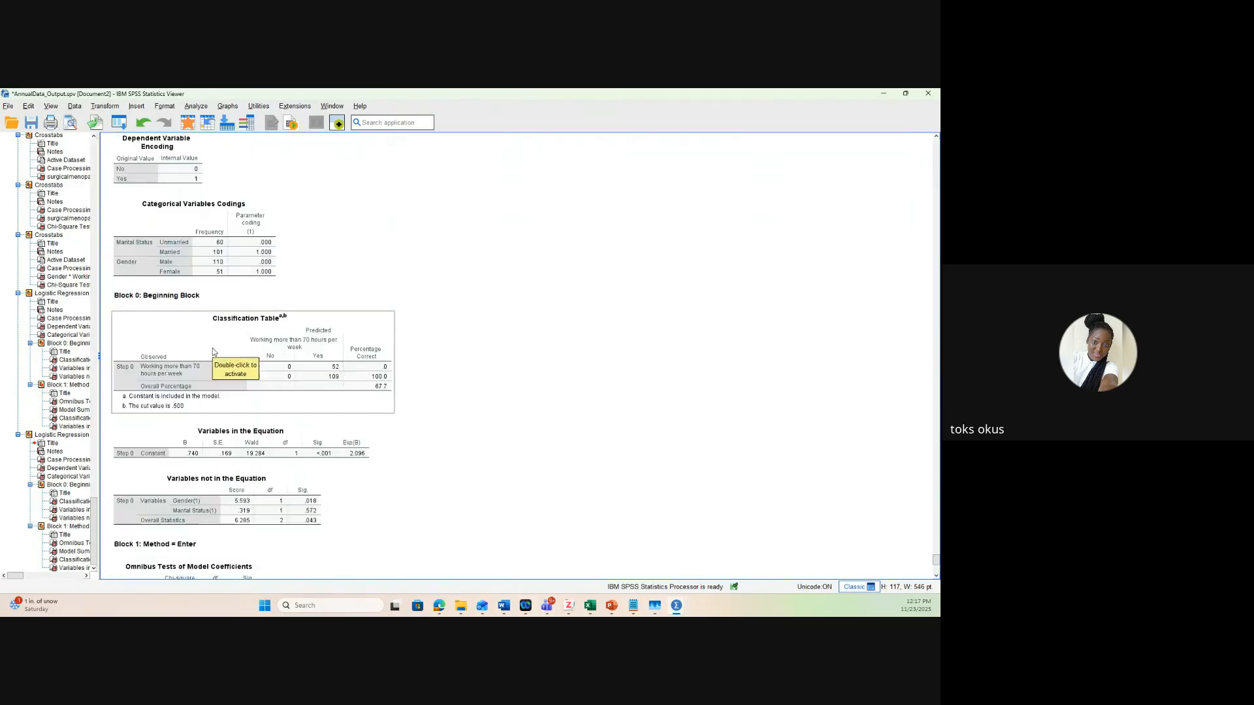
{"action": "scroll", "coordinate": [211, 352], "scroll_direction": "down", "scroll_amount": 6}
{"action": "scroll", "coordinate": [211, 352], "scroll_direction": "down", "scroll_amount": 5}
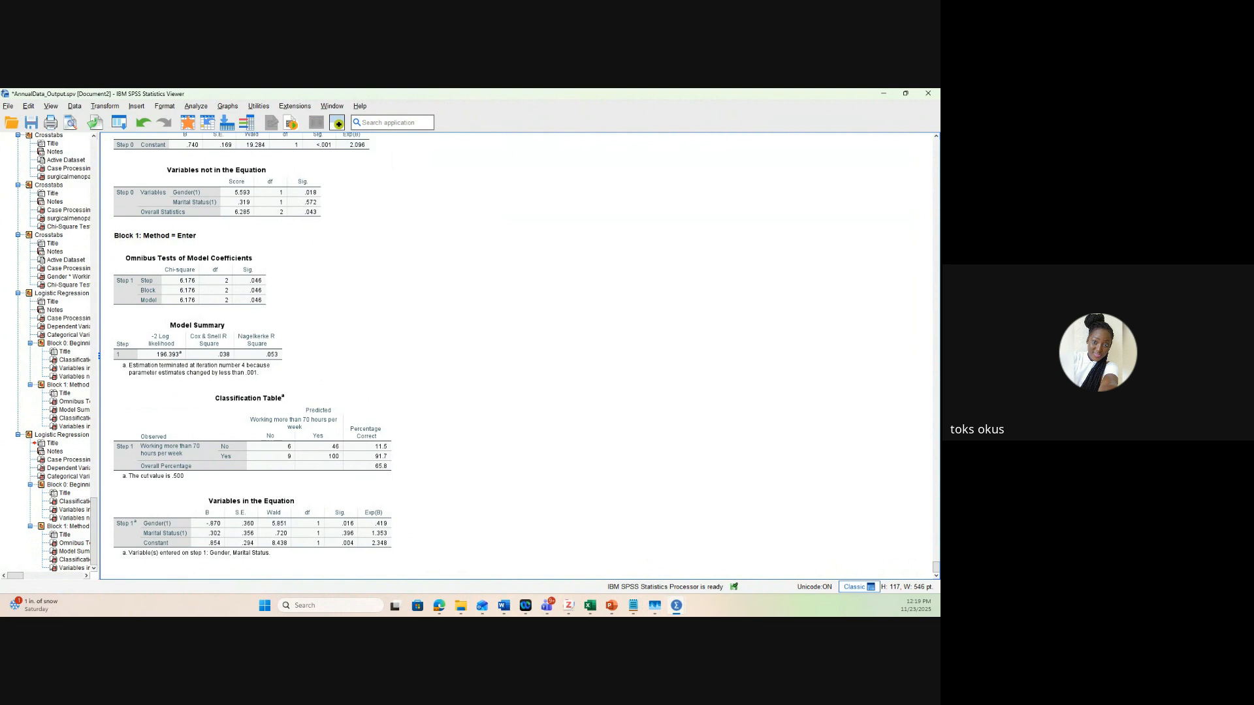
Switch to the Untitled7 dataset and look over its variable definitions, including the job satisfaction variable
{"action": "left_click", "coordinate": [304, 521]}
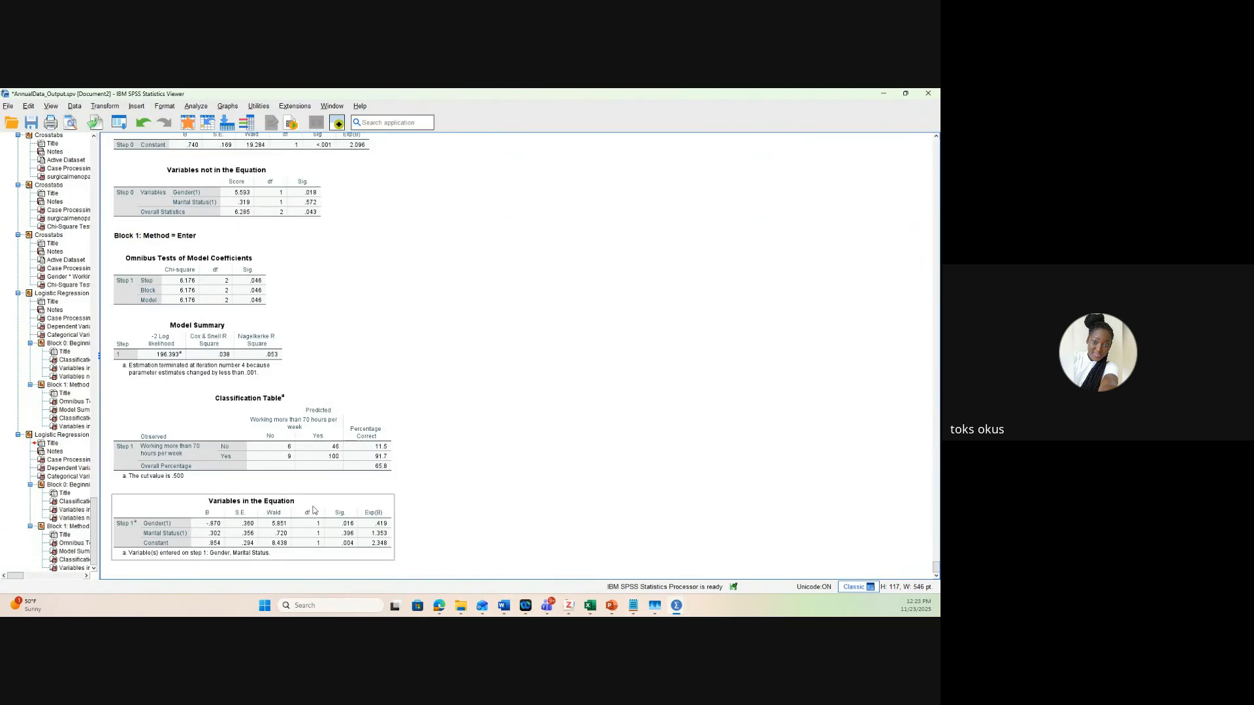
{"action": "mouse_move", "coordinate": [676, 606]}
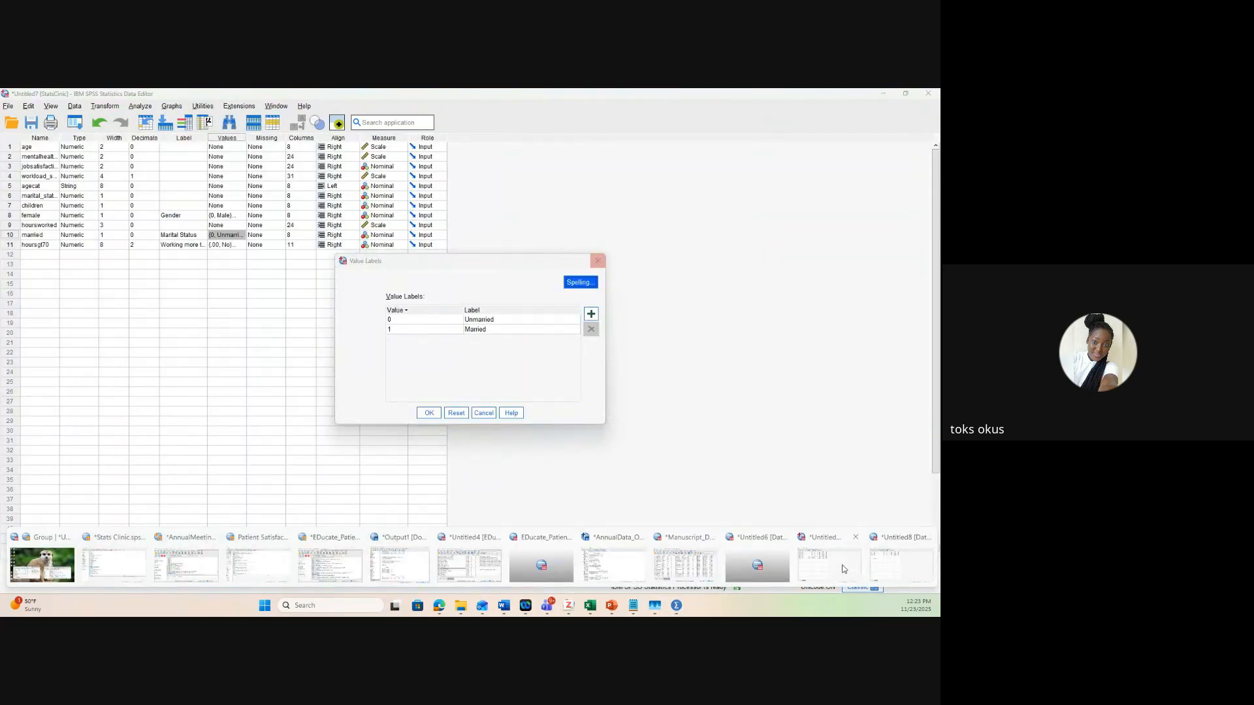
{"action": "left_click", "coordinate": [843, 570]}
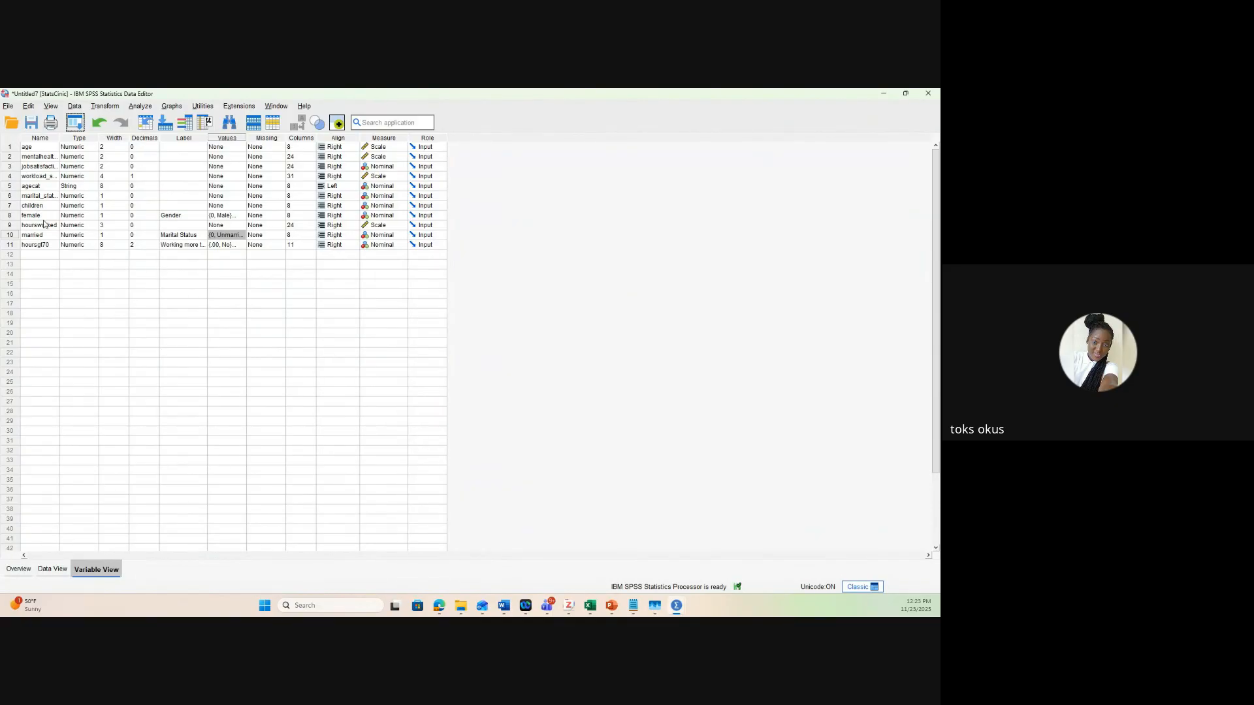
{"action": "left_click", "coordinate": [35, 167]}
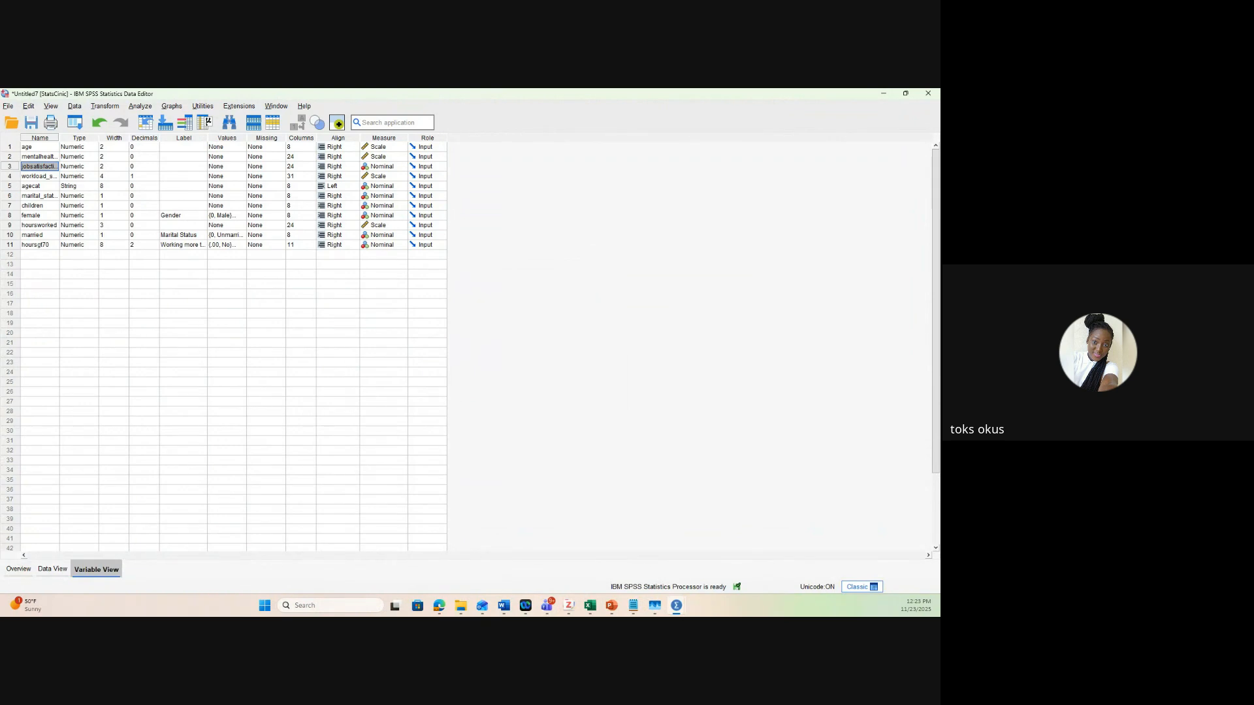
Return to the AnnualData_Output document and examine the Classification Table and Variables in the Equation of the two-covariate regression
{"action": "left_click", "coordinate": [676, 605]}
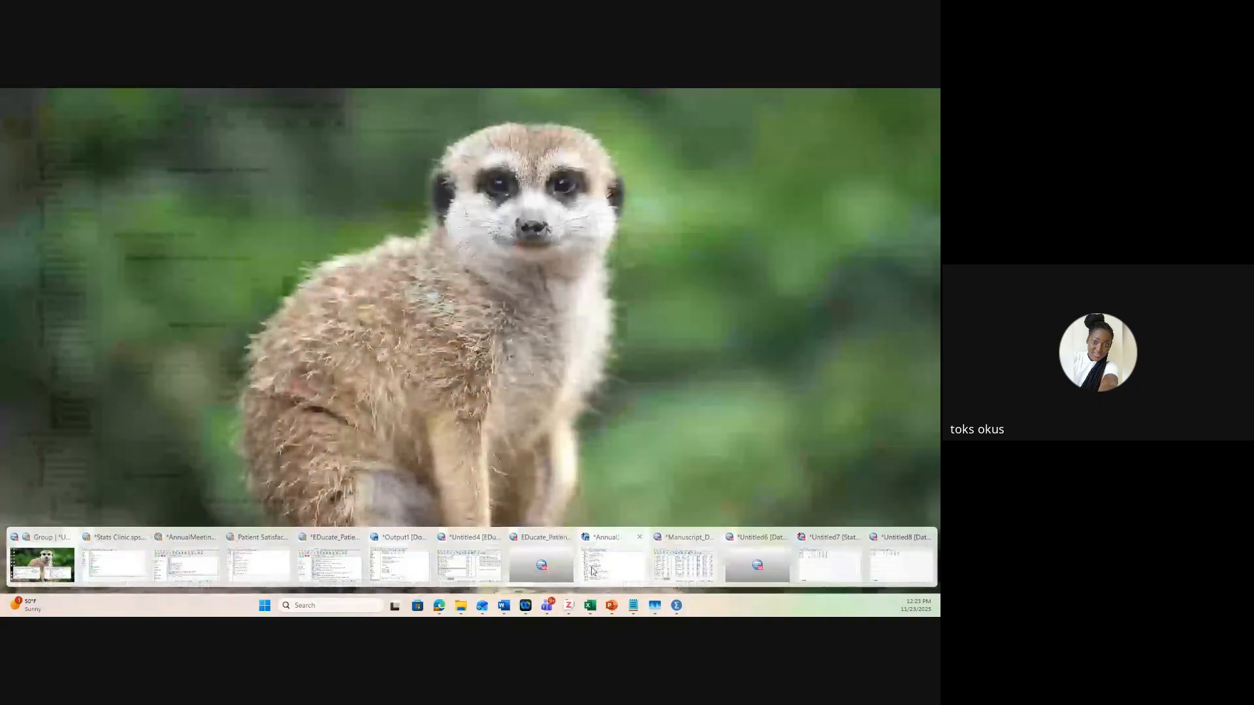
{"action": "left_click", "coordinate": [614, 563]}
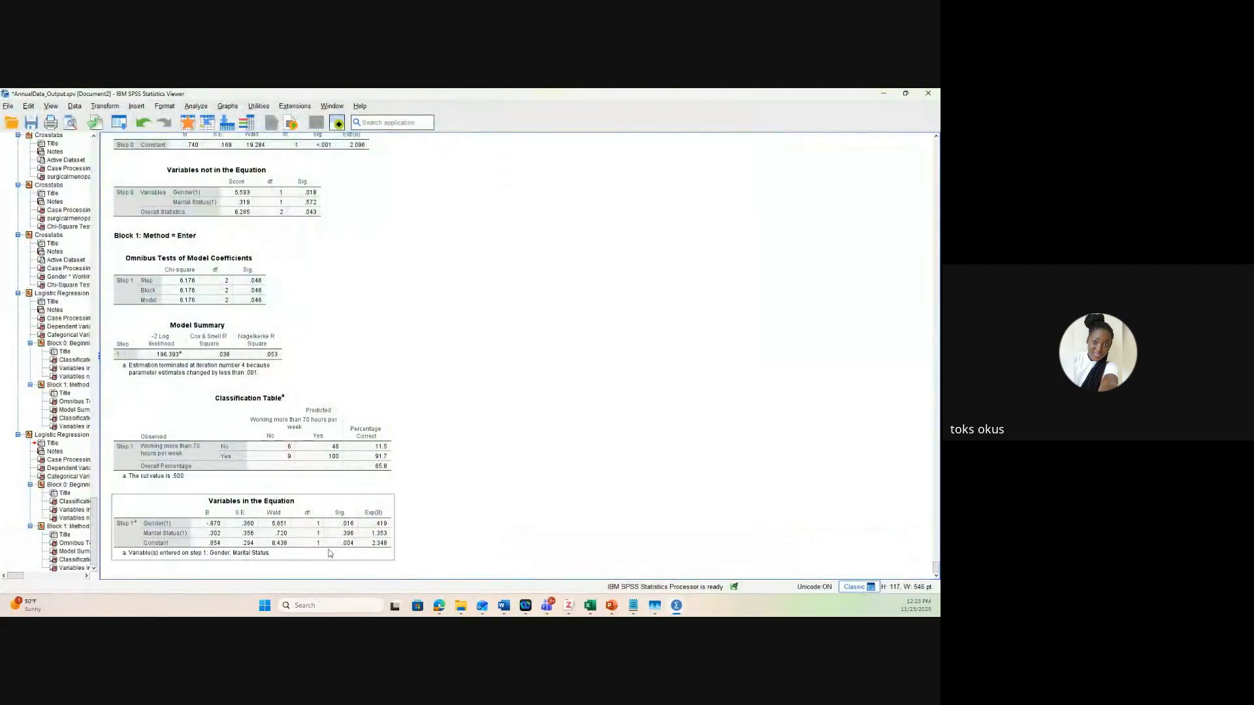
{"action": "left_click_drag", "start_coordinate": [327, 544], "coordinate": [386, 497]}
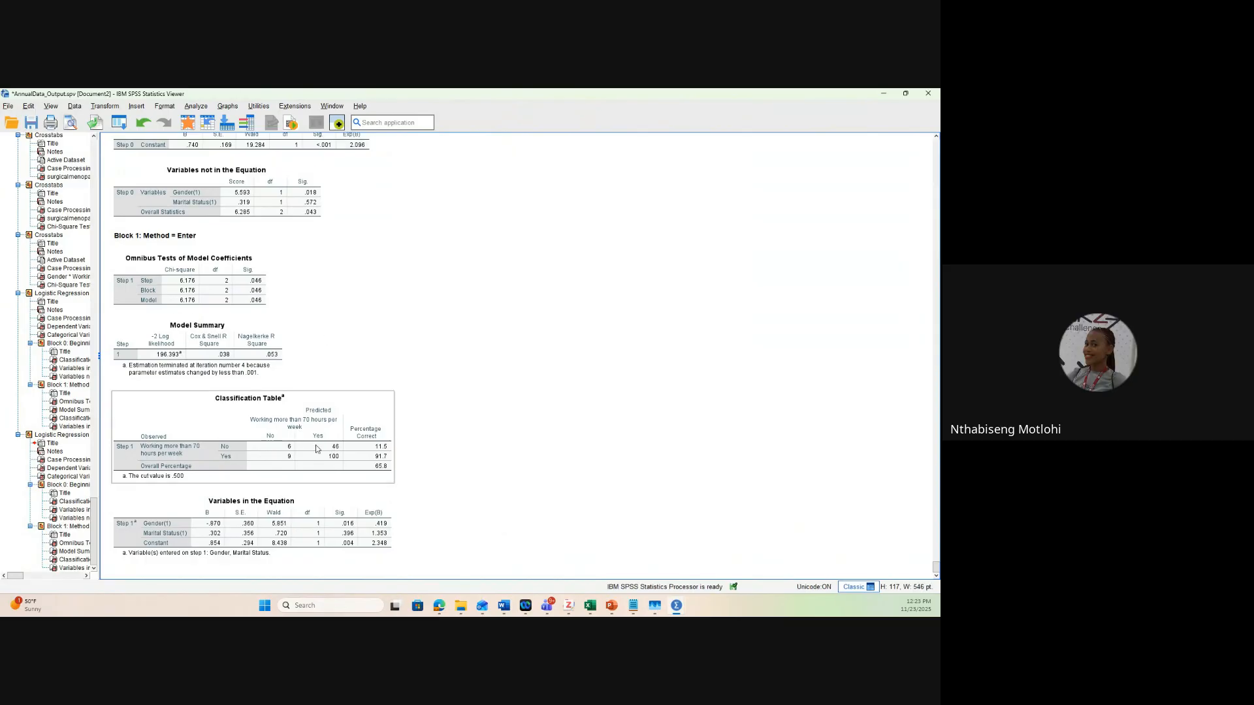
{"action": "scroll", "coordinate": [312, 451], "scroll_direction": "up", "scroll_amount": 2}
{"action": "scroll", "coordinate": [308, 445], "scroll_direction": "down", "scroll_amount": 2}
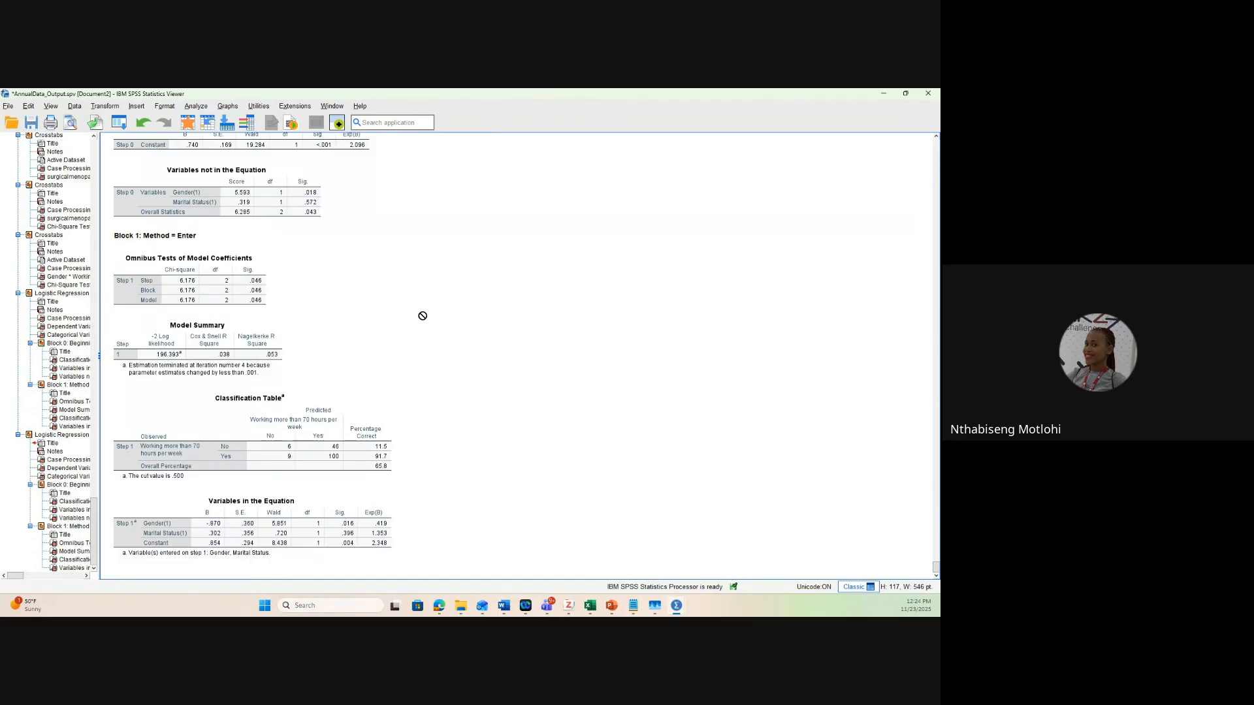
{"action": "key", "text": "alt+Tab"}
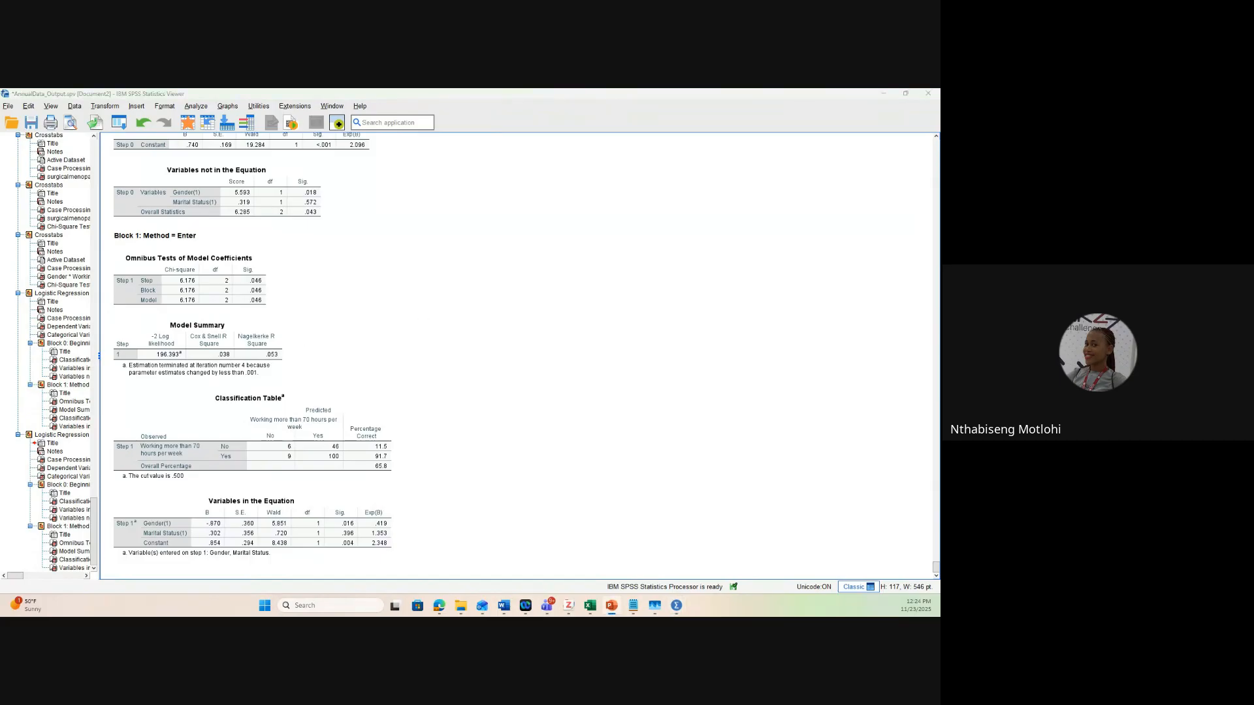